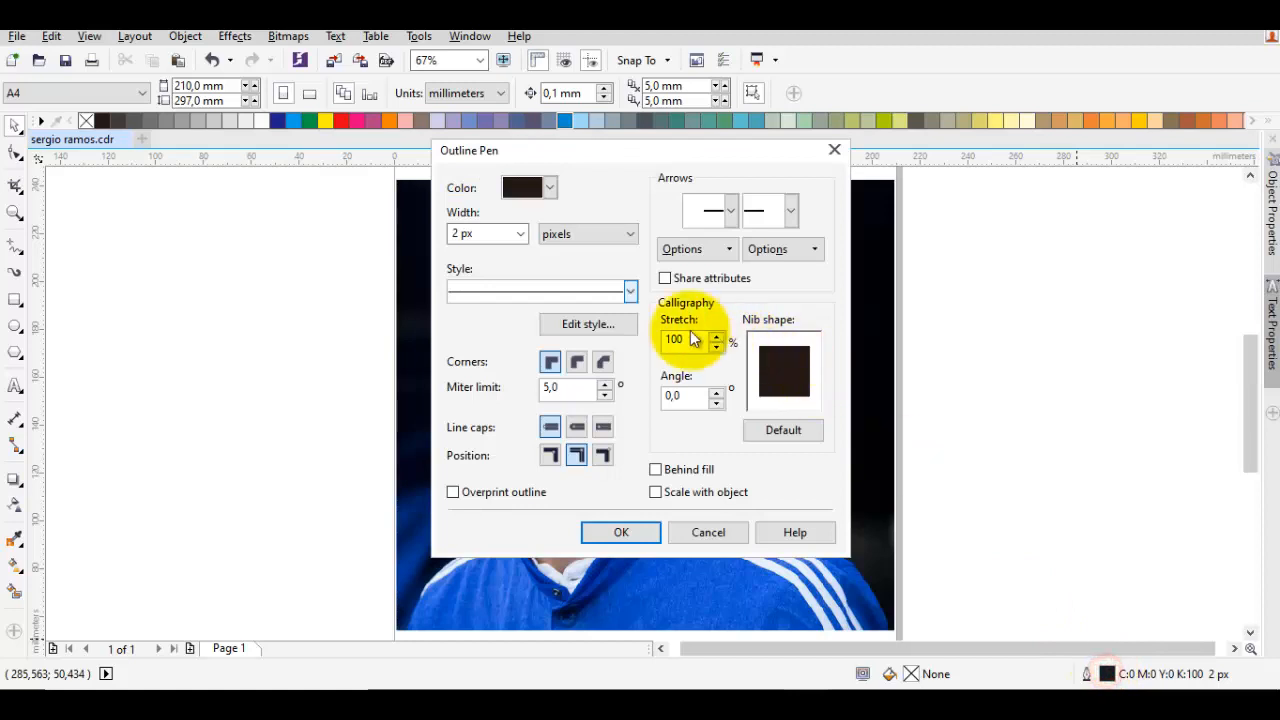
# Set the default outline to a 16 px width with beveled corners
pyautogui.click(518, 233)
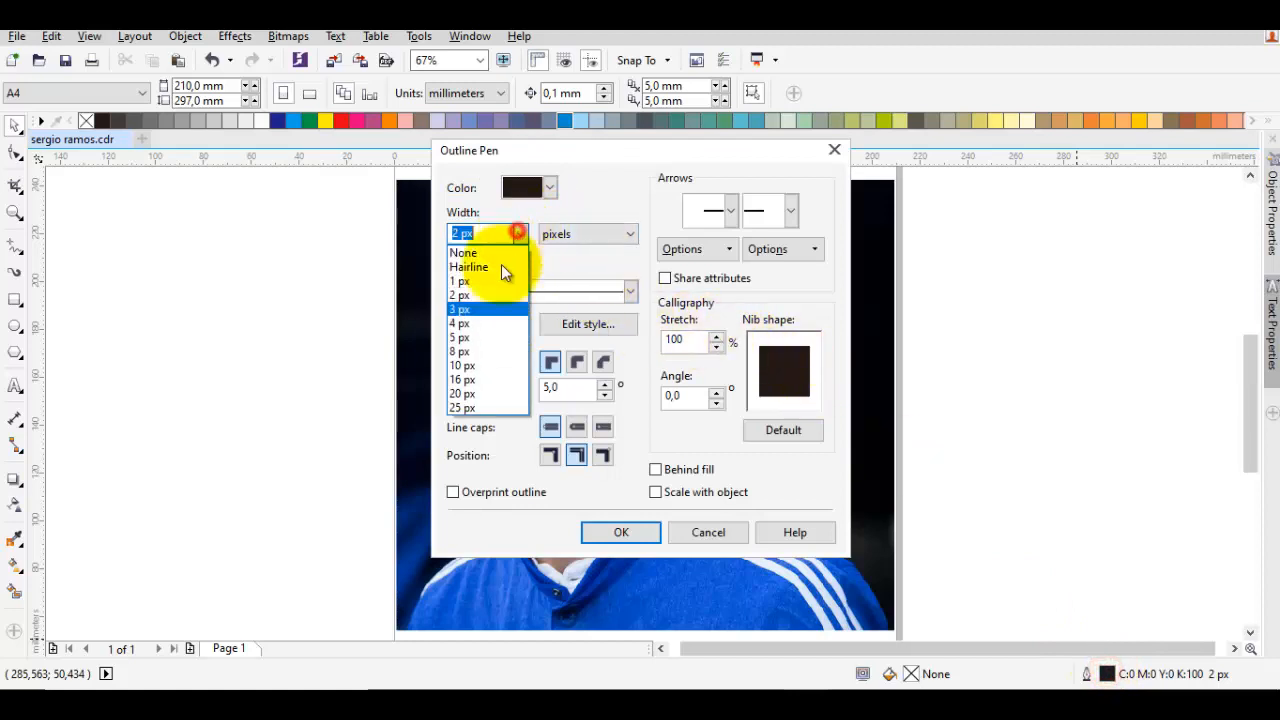
pyautogui.click(483, 380)
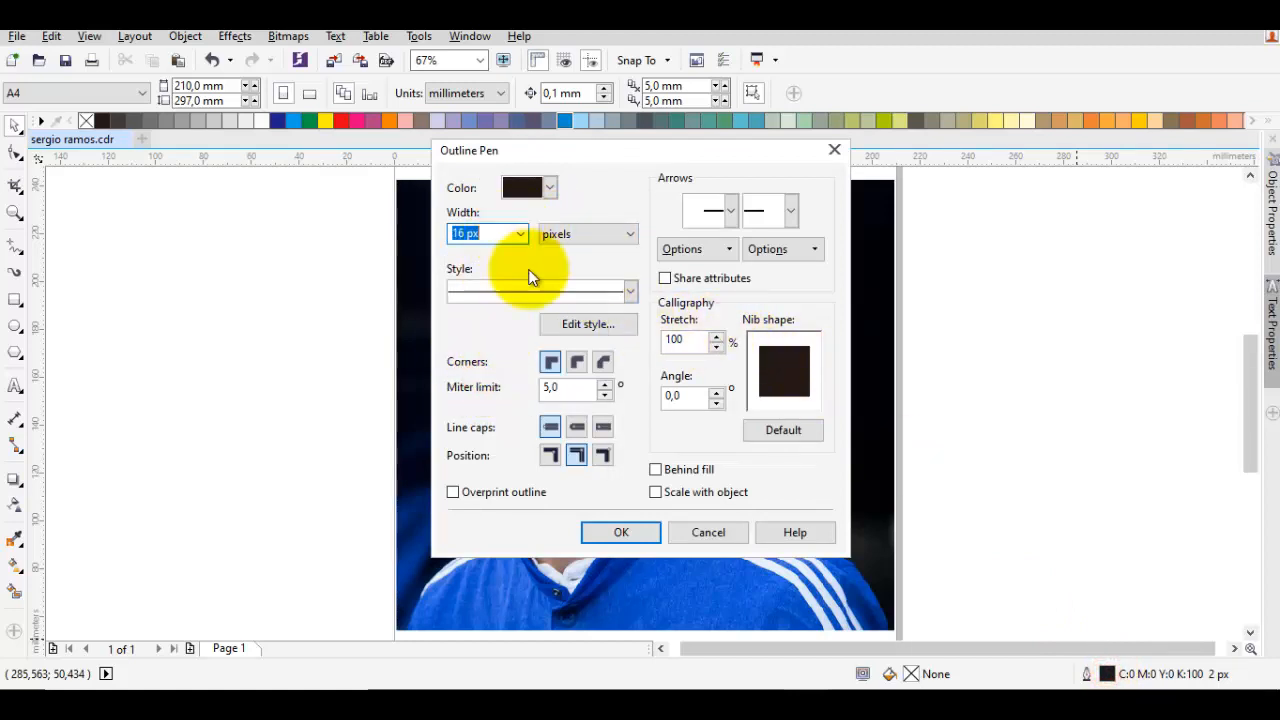
pyautogui.click(604, 363)
pyautogui.click(637, 537)
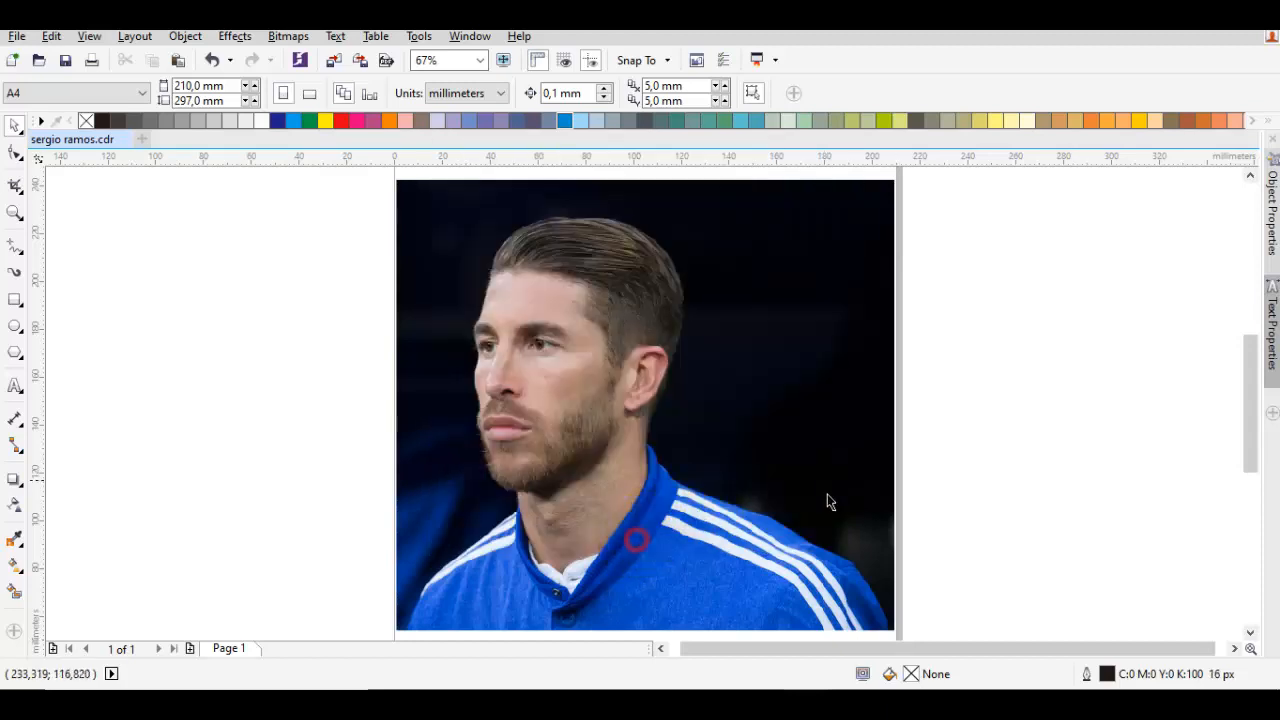
pyautogui.click(966, 481)
# Trace the upper eyelid of the photo's left-hand eye with a Pen curve about 6 mm wide and 3 mm high
pyautogui.moveTo(638, 329); pyautogui.dragTo(794, 348)
pyautogui.press('F5')
pyautogui.scroll(4, 641, 355)
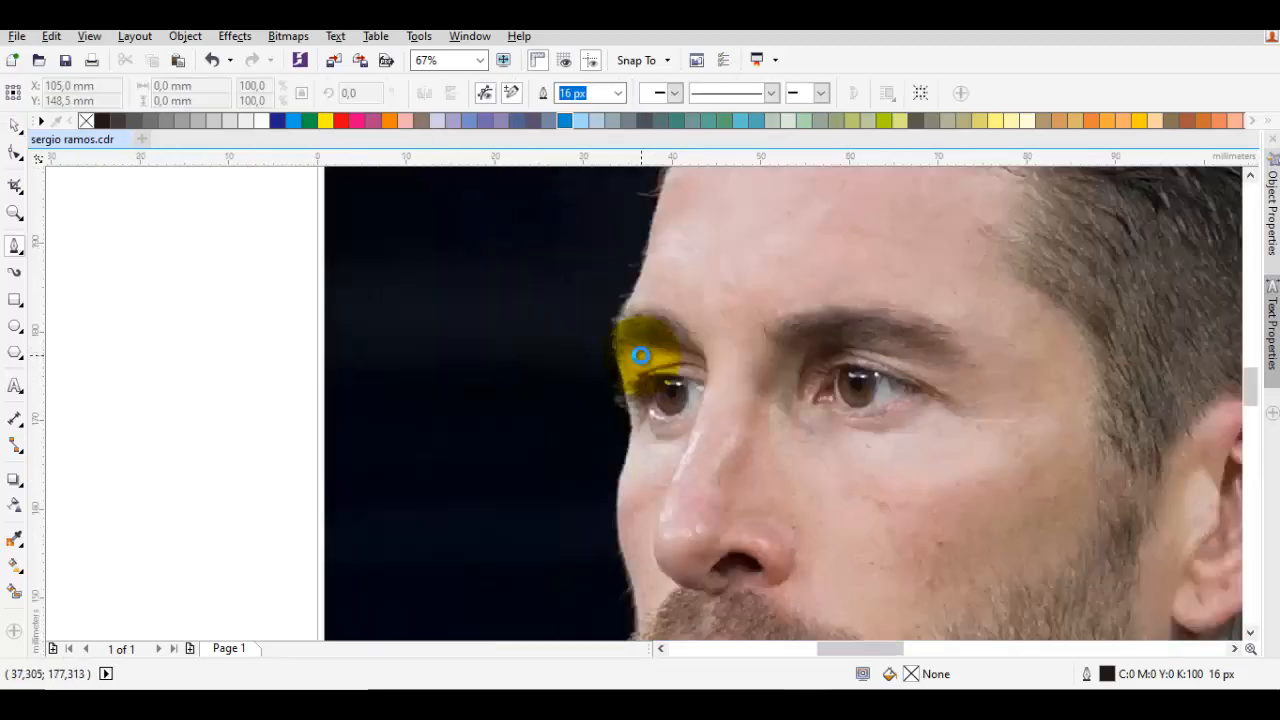
pyautogui.scroll(5, 641, 355)
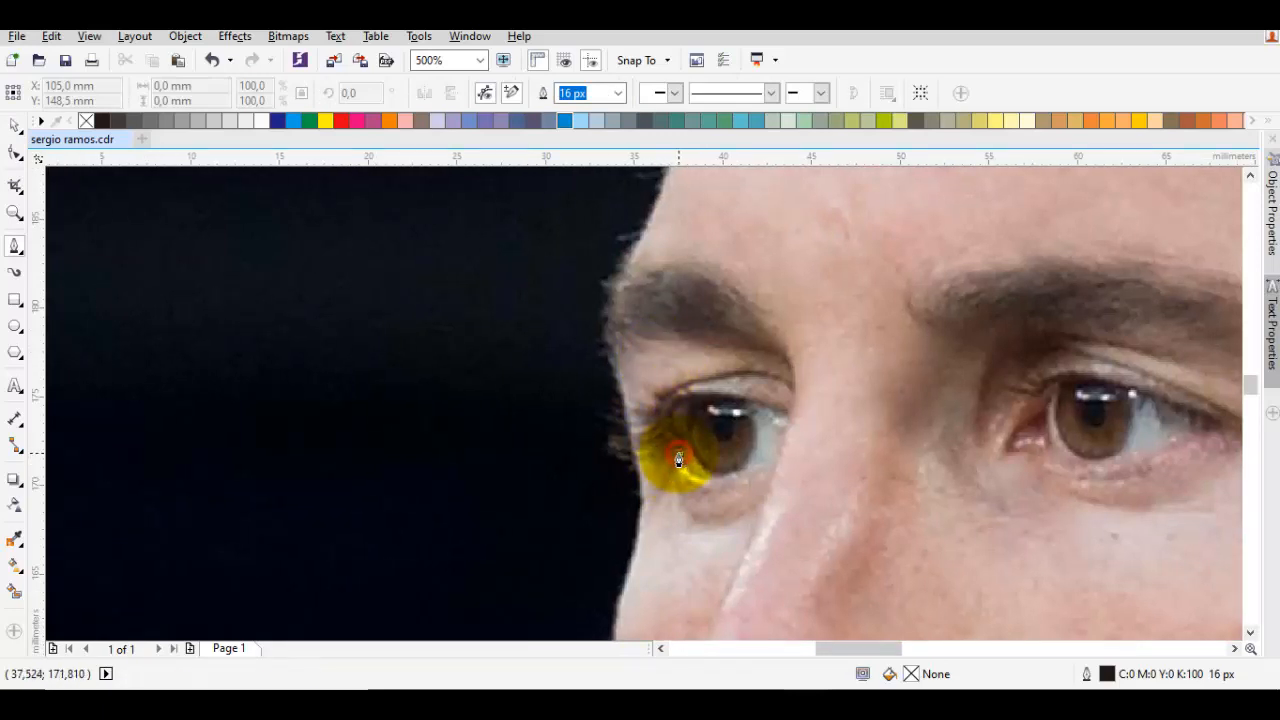
pyautogui.click(680, 454)
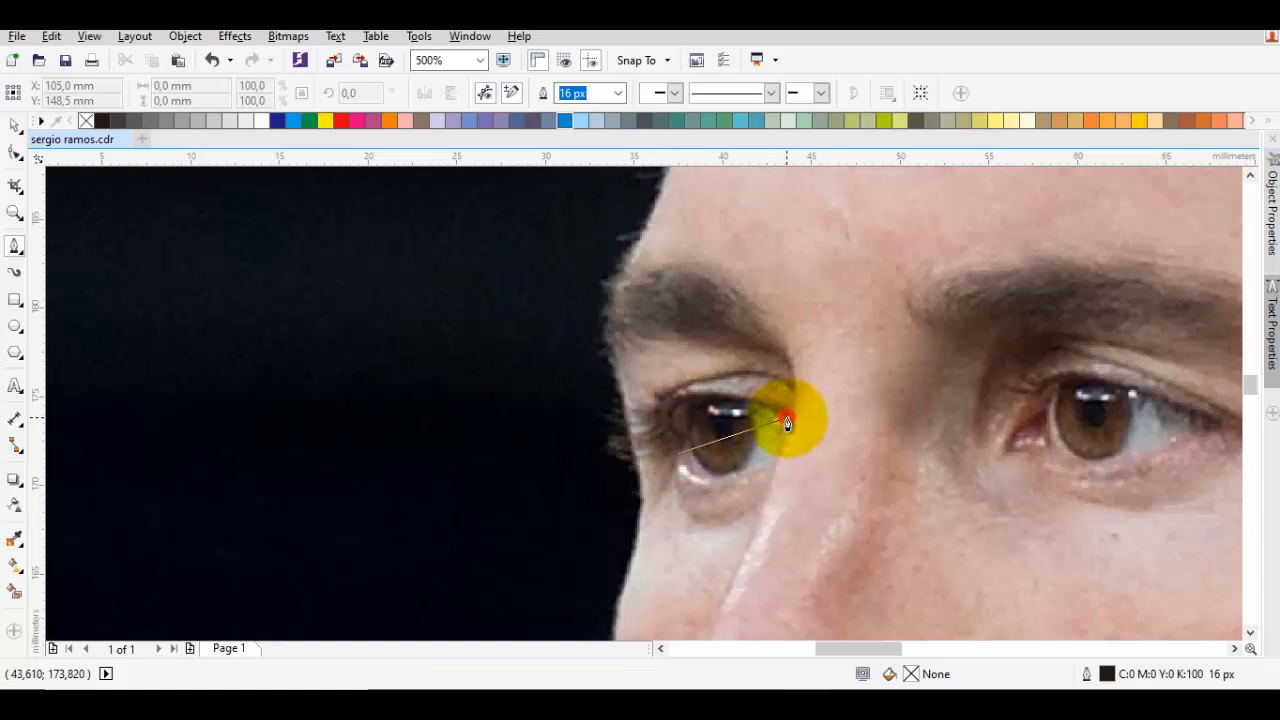
pyautogui.moveTo(787, 422); pyautogui.dragTo(924, 481)
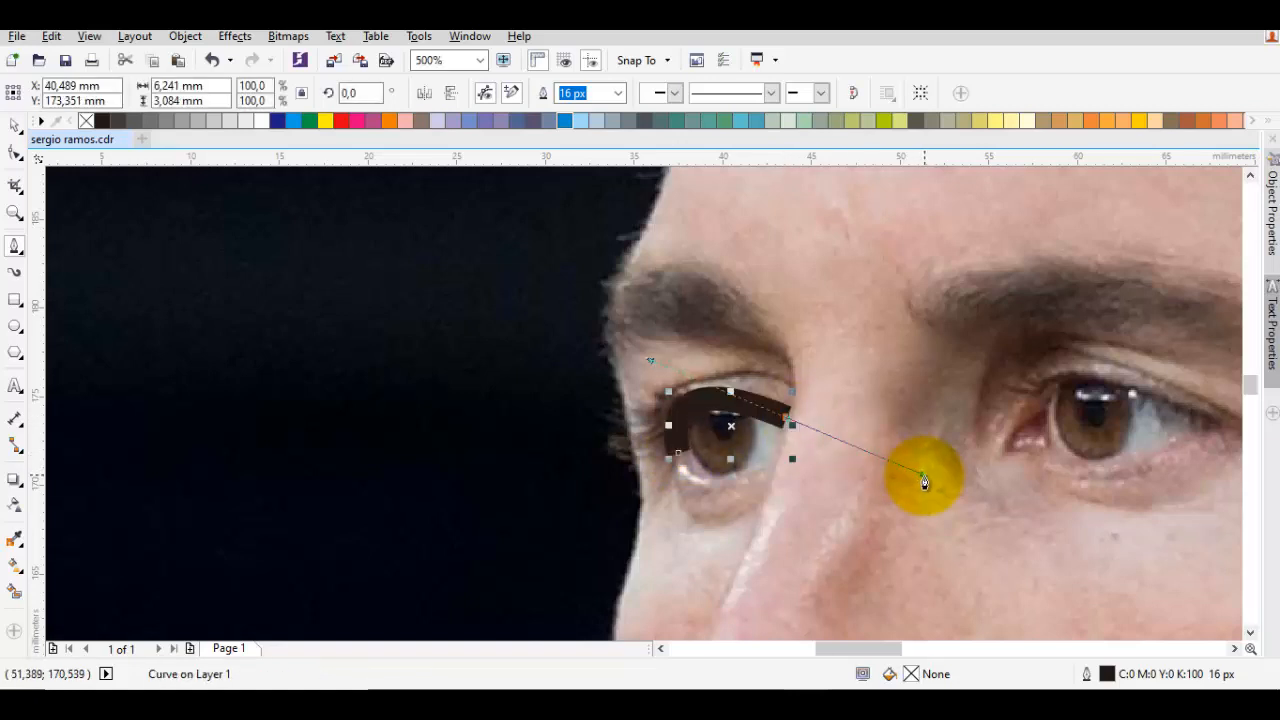
pyautogui.click(14, 126)
pyautogui.click(163, 293)
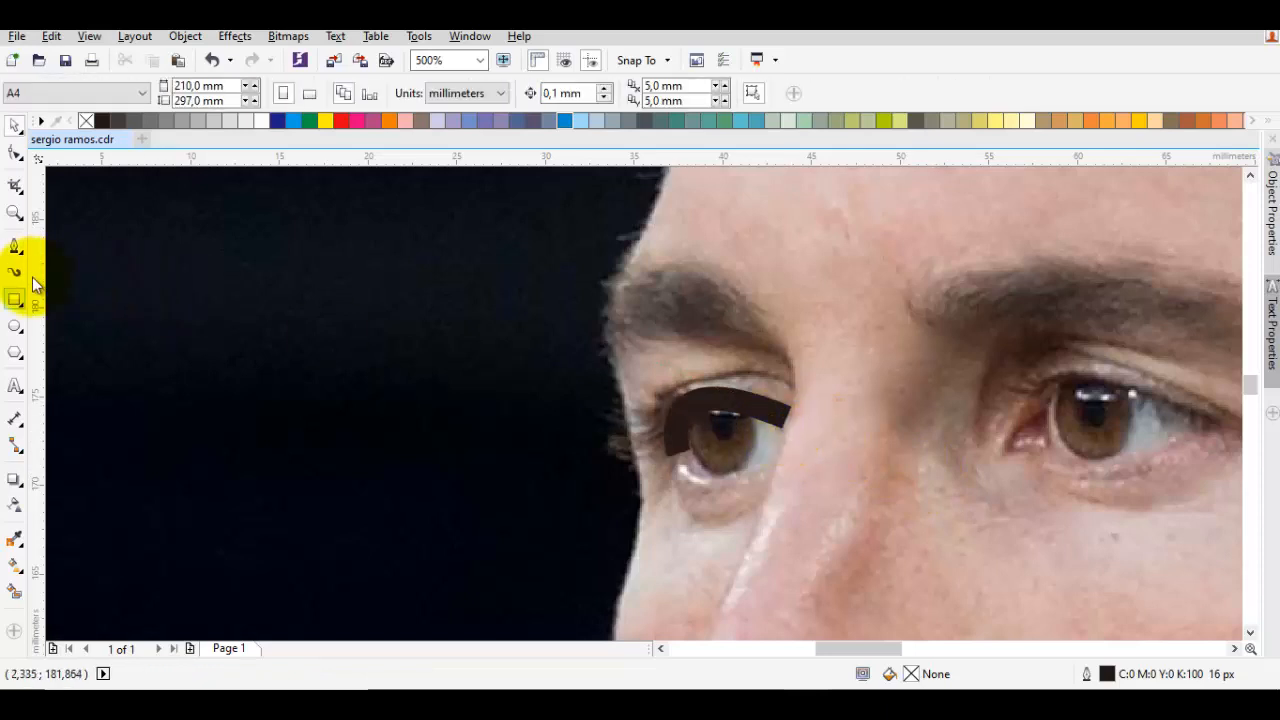
# Draw a circle about 4.4 mm across over the left-hand iris, filled black with no outline
pyautogui.click(15, 326)
pyautogui.scroll(2, 705, 425)
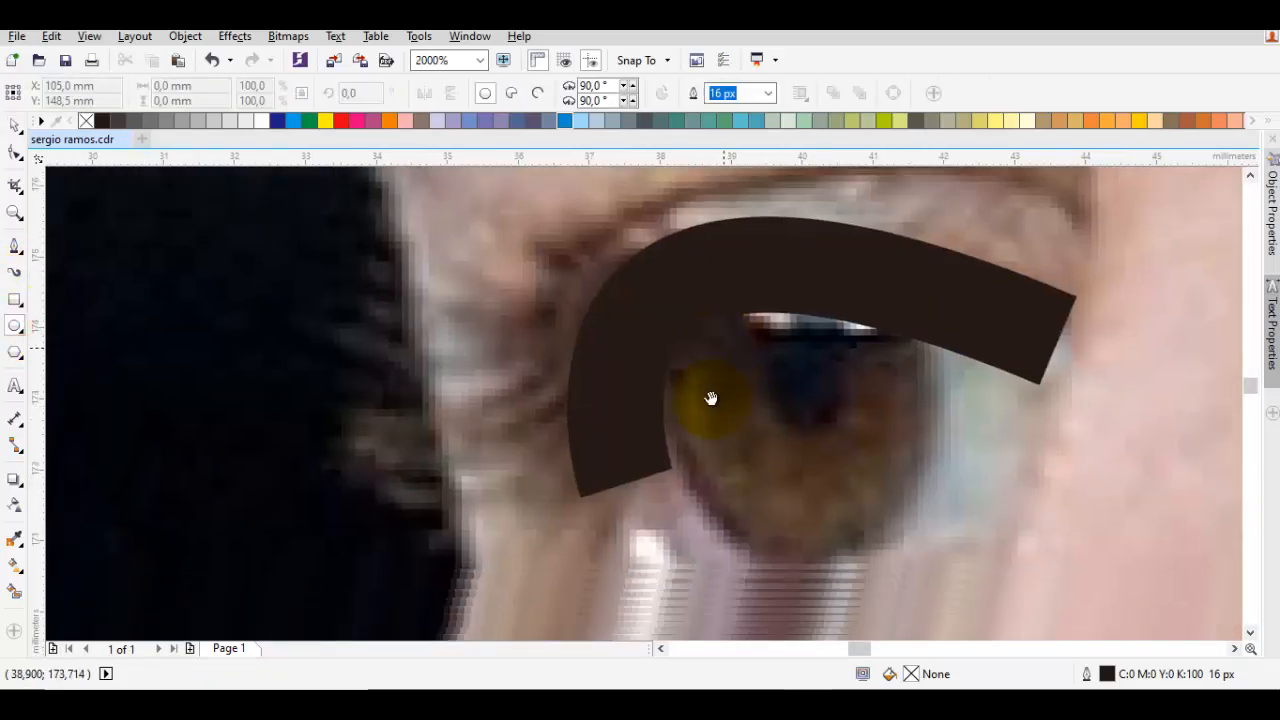
pyautogui.moveTo(802, 383); pyautogui.dragTo(974, 514)
pyautogui.moveTo(933, 393); pyautogui.dragTo(935, 388)
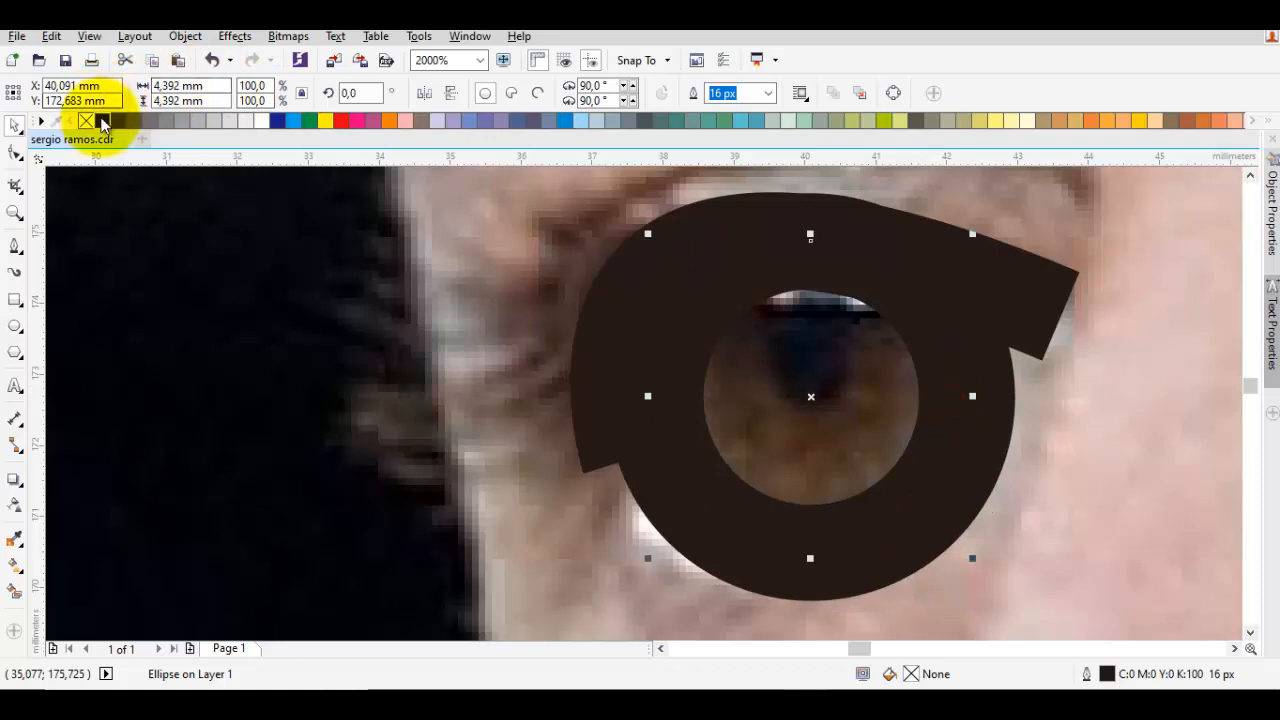
pyautogui.click(101, 121)
pyautogui.rightClick(86, 121)
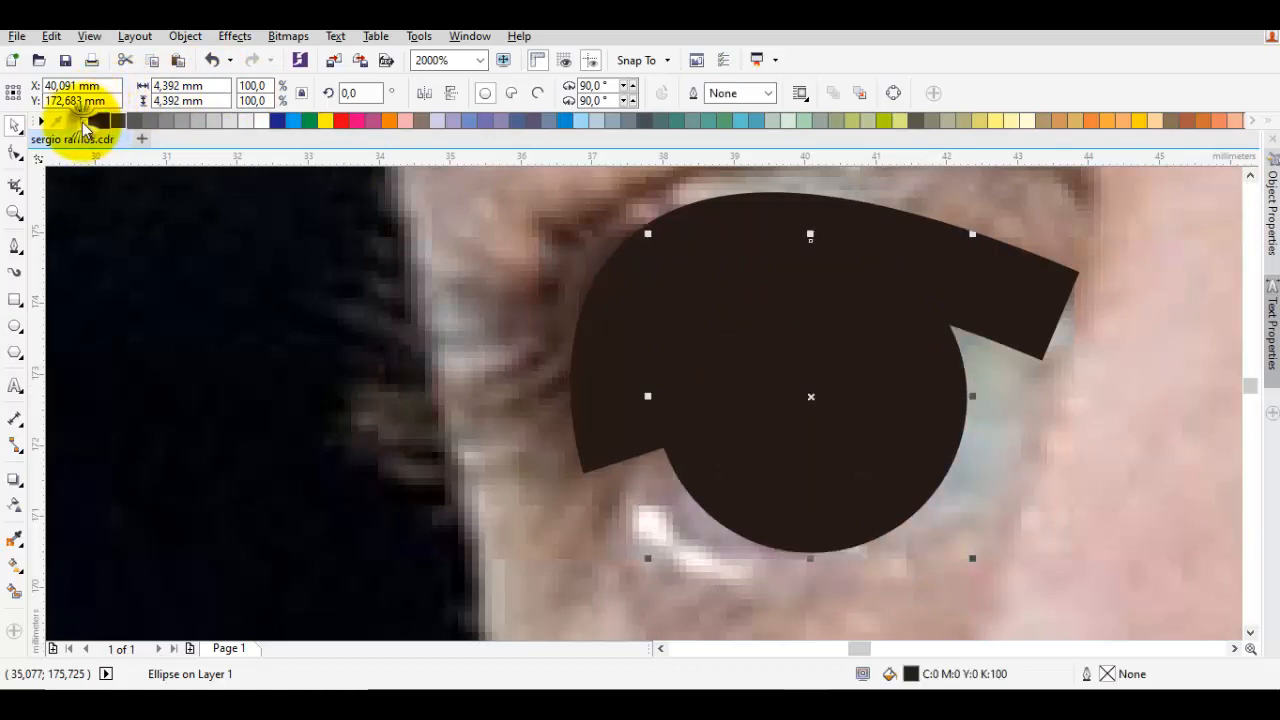
# Shift the black iris circle slightly up and toward the outer eye corner, beneath the eyelid curve
pyautogui.press('Escape')
pyautogui.moveTo(888, 354); pyautogui.dragTo(886, 389)
pyautogui.press('space')
pyautogui.scroll(-2, 886, 389)
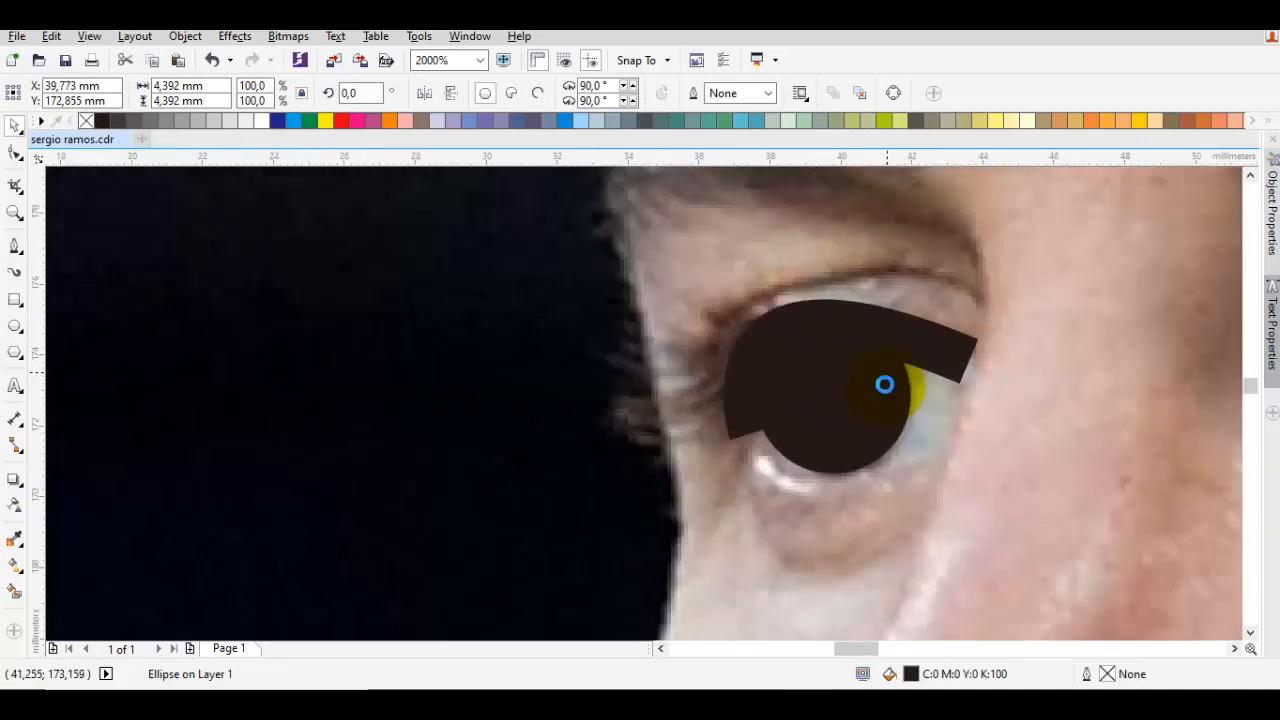
# Trace the photo's left-hand eyebrow with an arched Pen curve about 10 mm wide and 3 mm high
pyautogui.press('F7')
pyautogui.scroll(1, 856, 300)
pyautogui.scroll(-1, 856, 300)
pyautogui.press('F5')
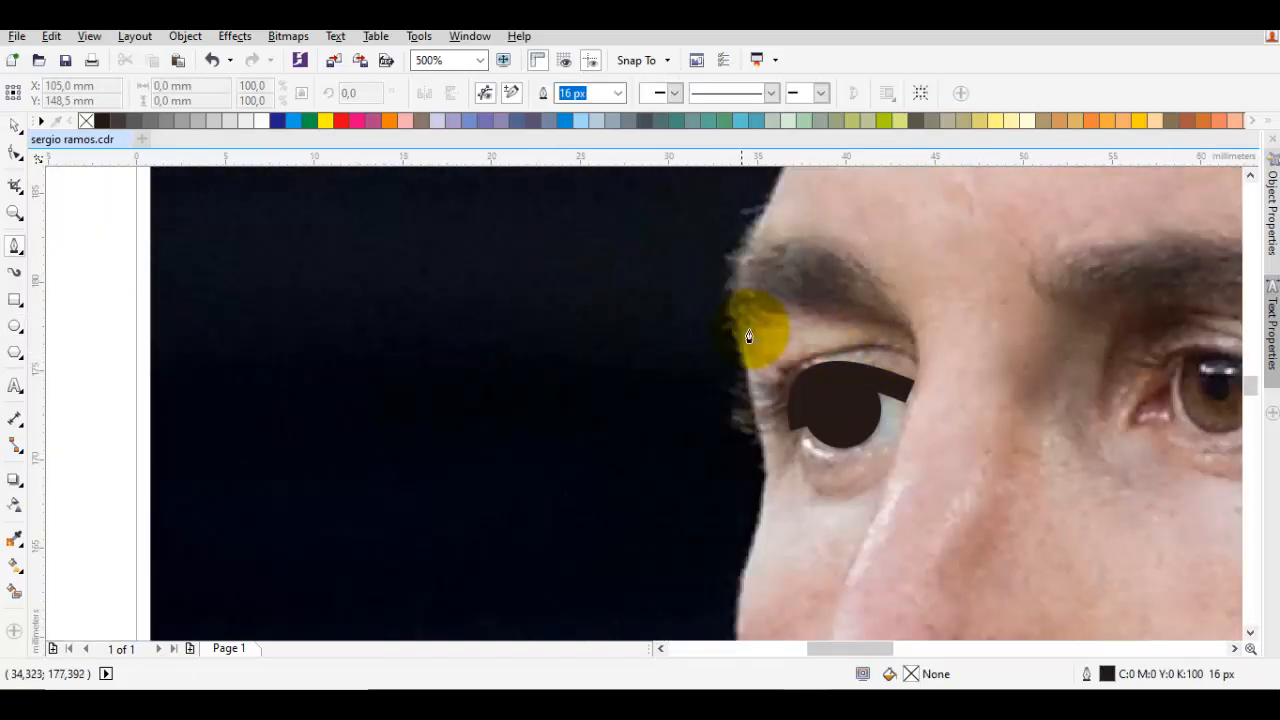
pyautogui.click(735, 319)
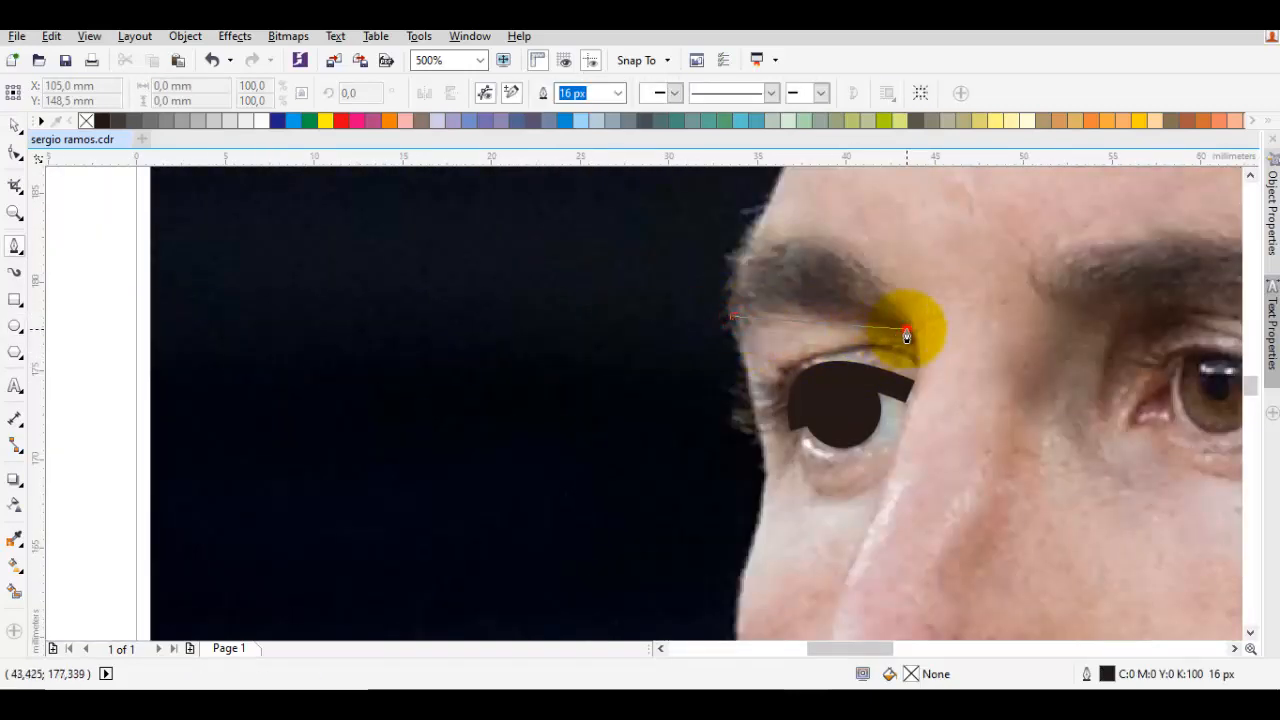
pyautogui.moveTo(909, 338); pyautogui.dragTo(1023, 449)
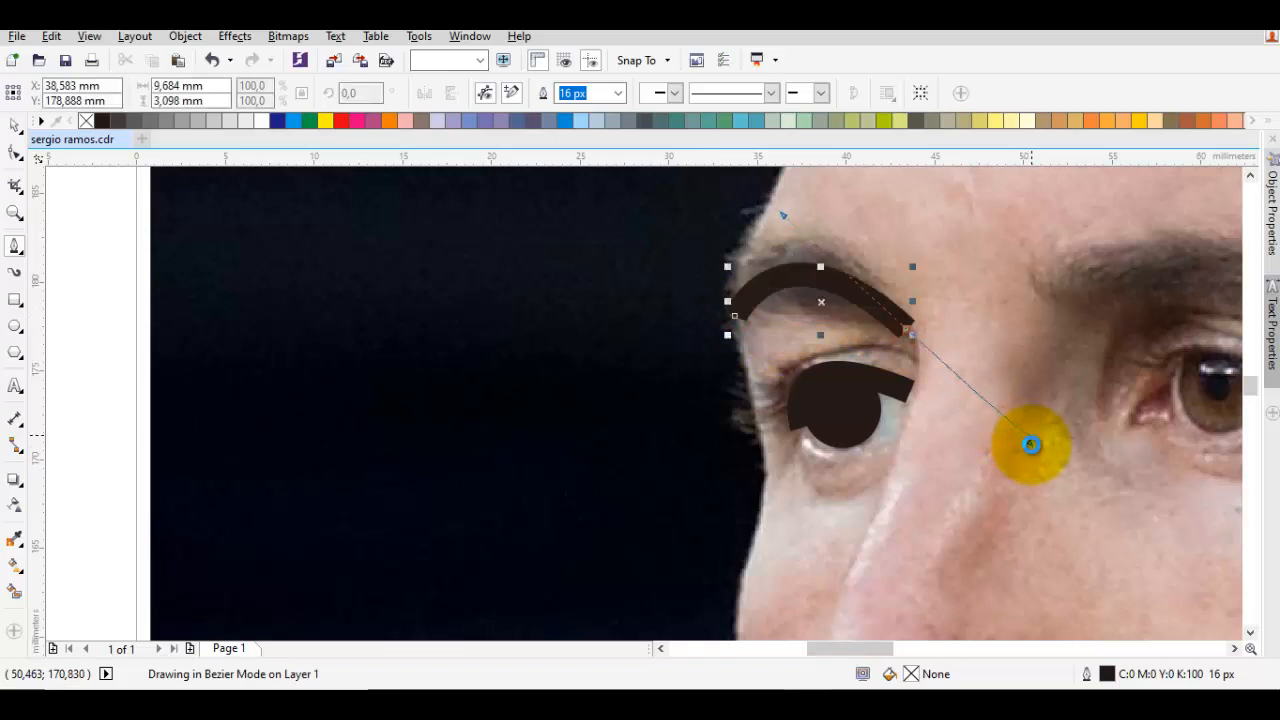
# Trace the photo's right-hand eyebrow with a single arched Pen curve about 18 mm wide
pyautogui.hscroll(3, 1057, 329)
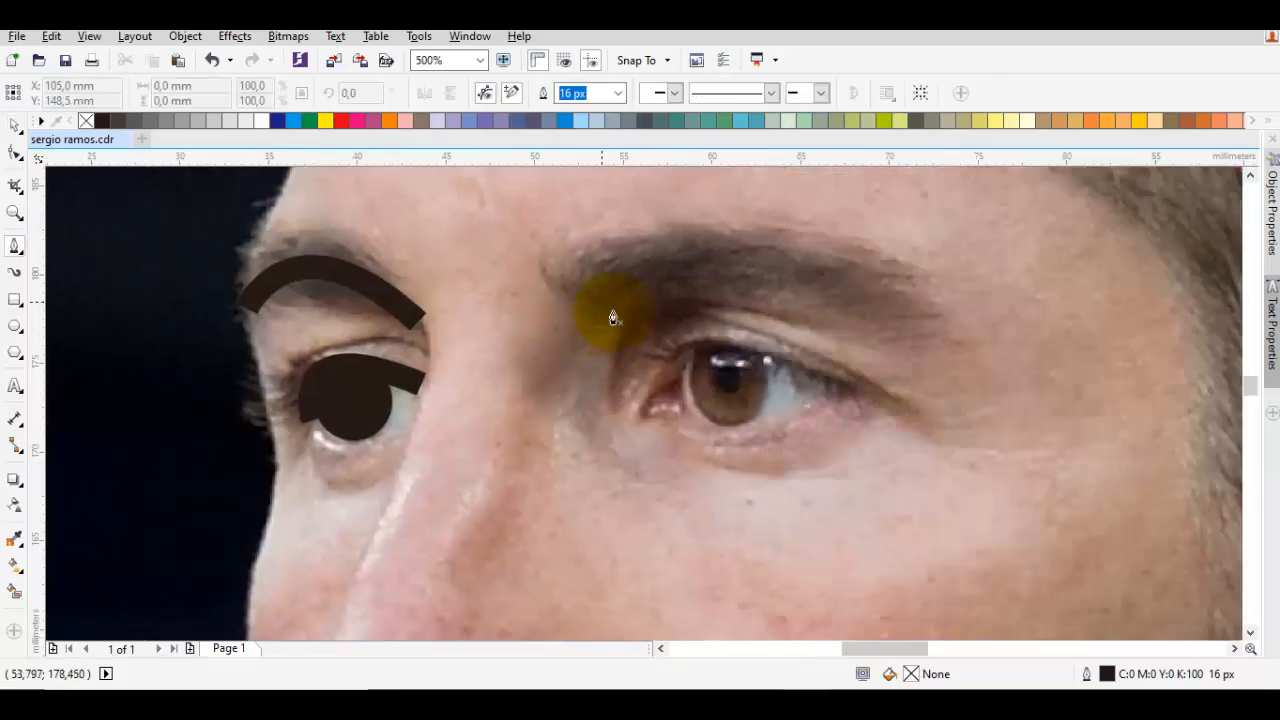
pyautogui.click(601, 304)
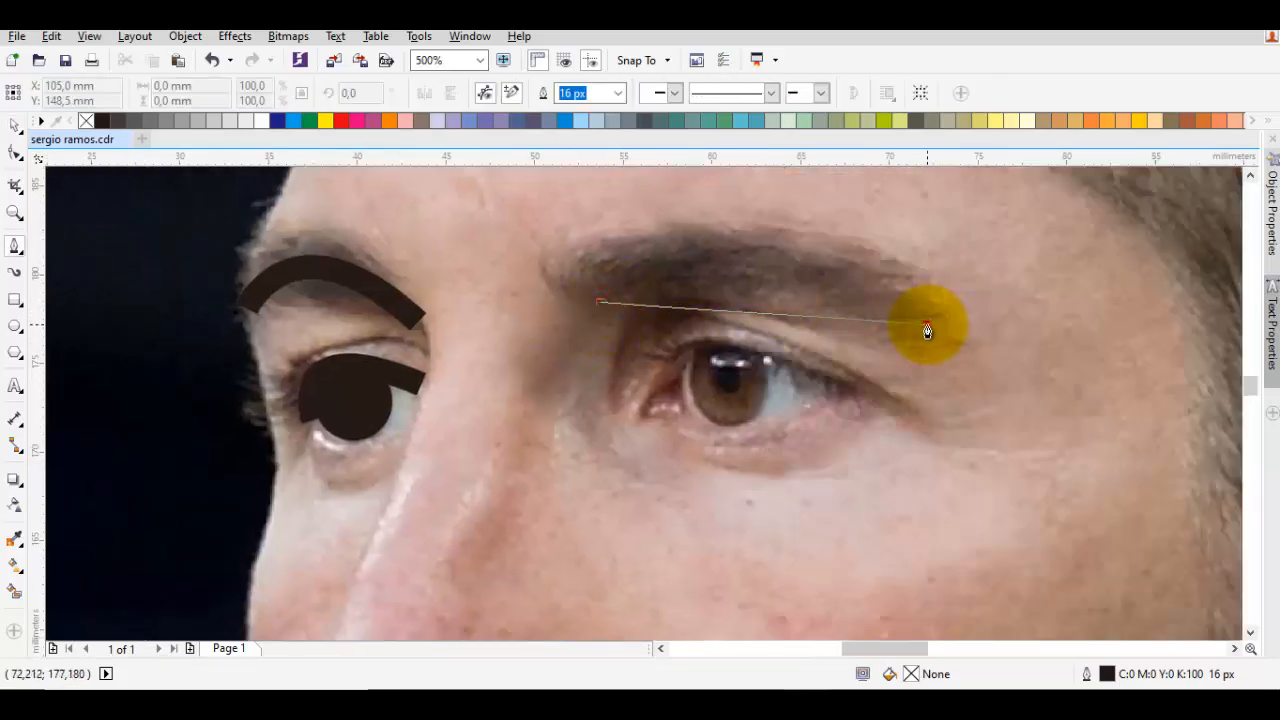
pyautogui.moveTo(927, 327); pyautogui.dragTo(1180, 455)
pyautogui.press('space')
pyautogui.press('space')
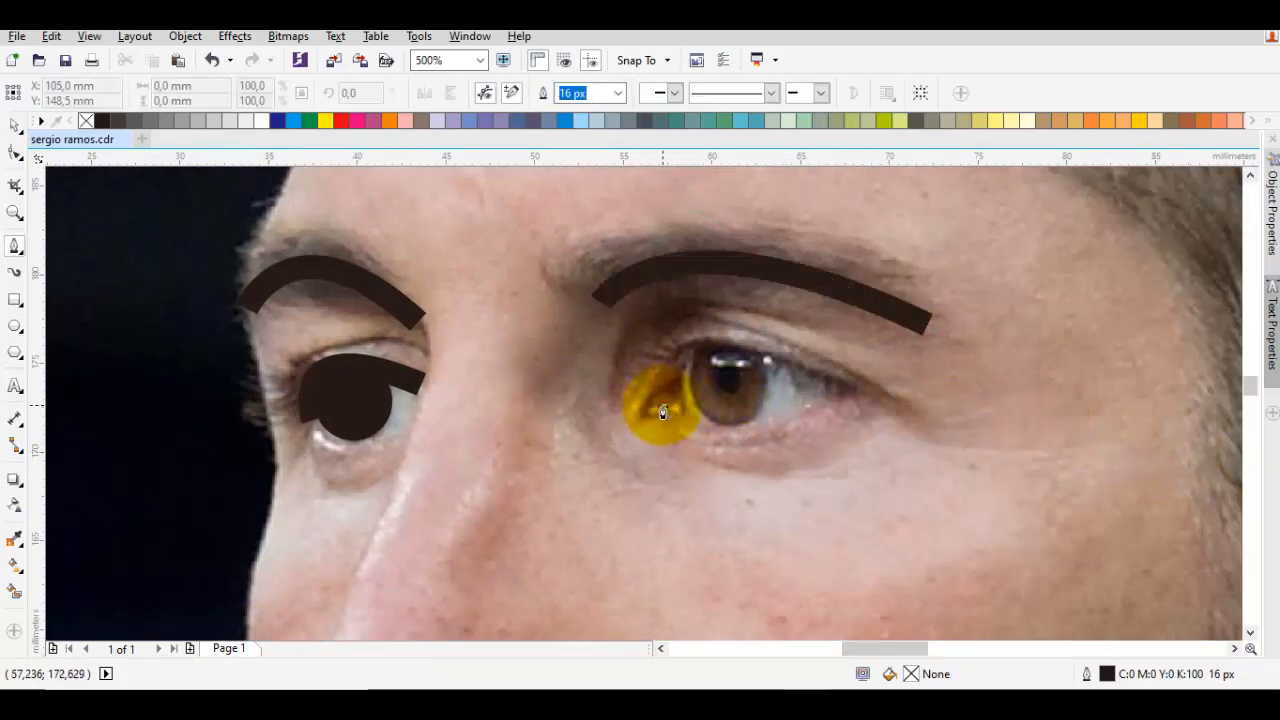
# Trace the upper eyelid of the right-hand eye with a Pen curve about 12 mm wide
pyautogui.click(663, 409)
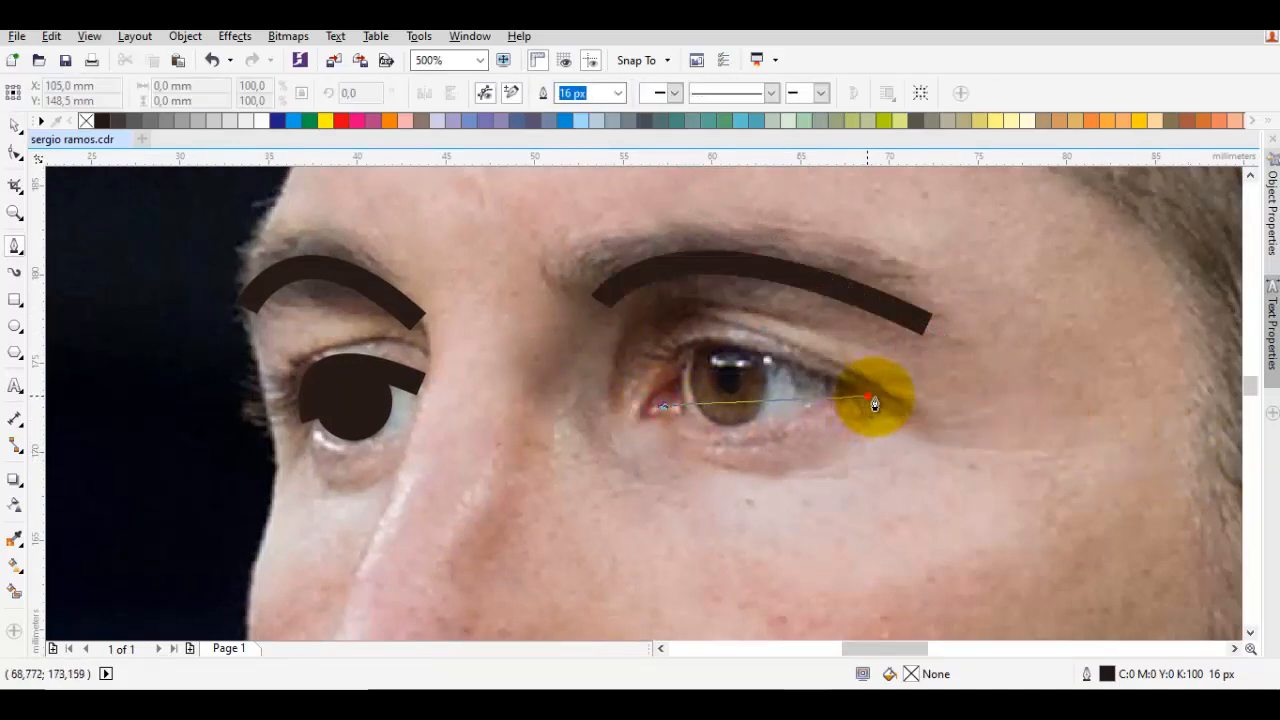
pyautogui.moveTo(874, 402); pyautogui.dragTo(1043, 500)
pyautogui.press('space')
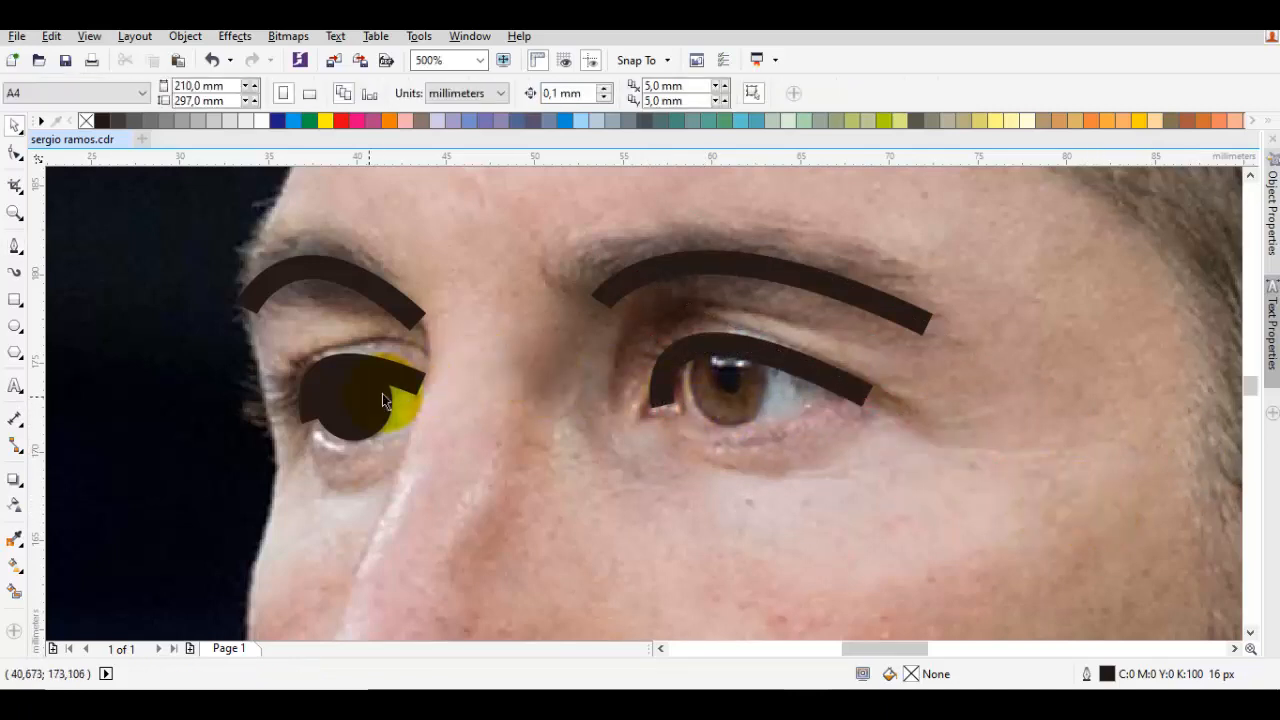
# Place a copy of the black iris circle over the iris of the right-hand eye
pyautogui.moveTo(382, 400); pyautogui.dragTo(743, 388)
pyautogui.scroll(2, 743, 388)
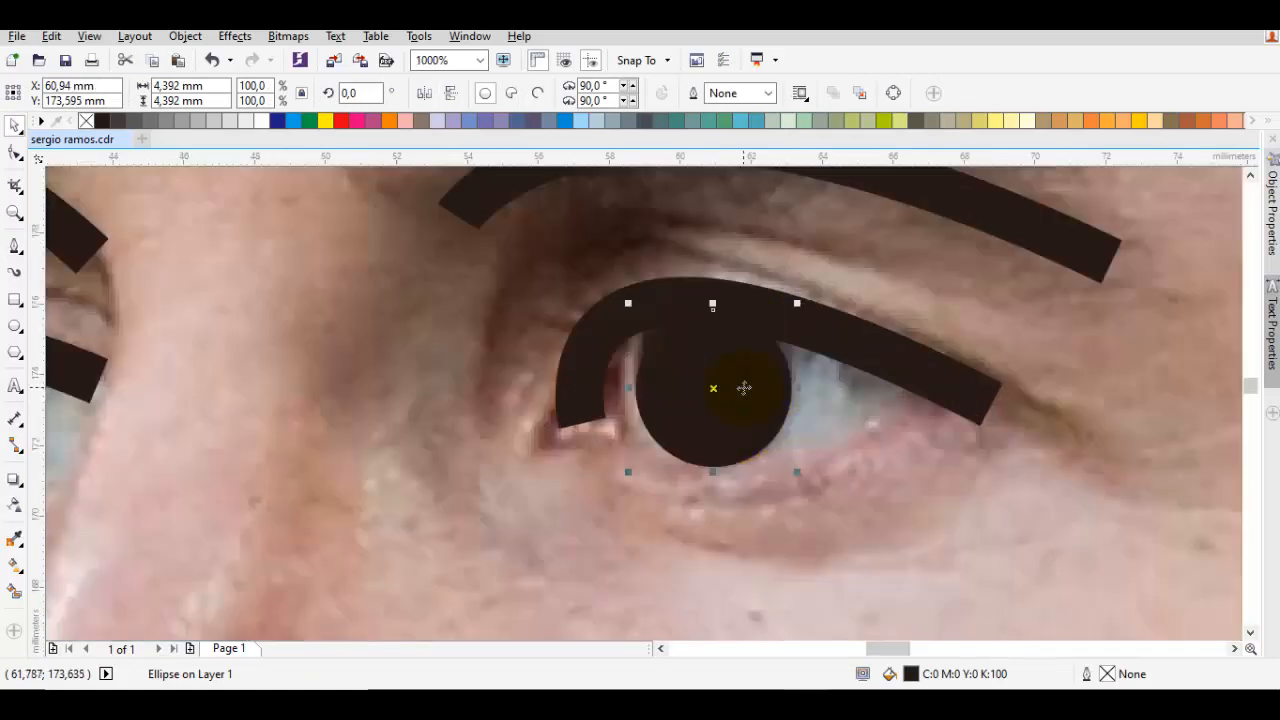
pyautogui.press('space')
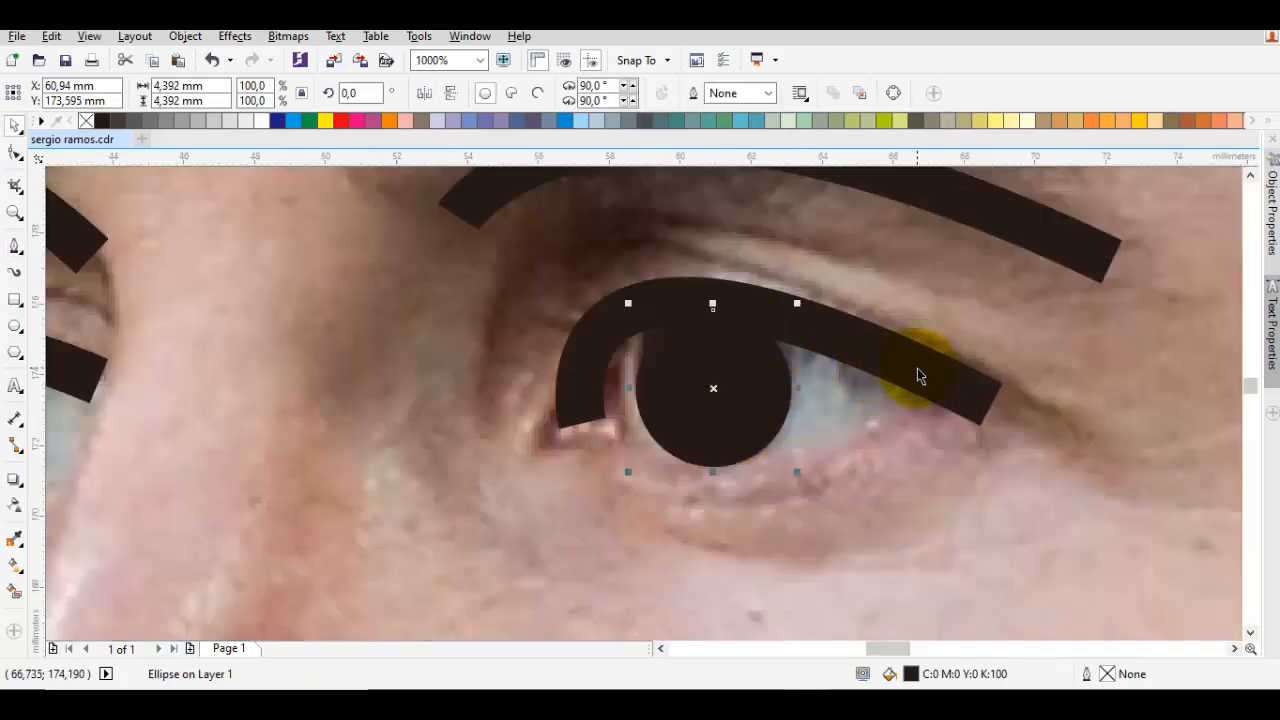
# Trace the nose with a Pen curve from the left-hand eye's inner corner around the tip to the nostril
pyautogui.scroll(-4, 910, 372)
pyautogui.press('Escape')
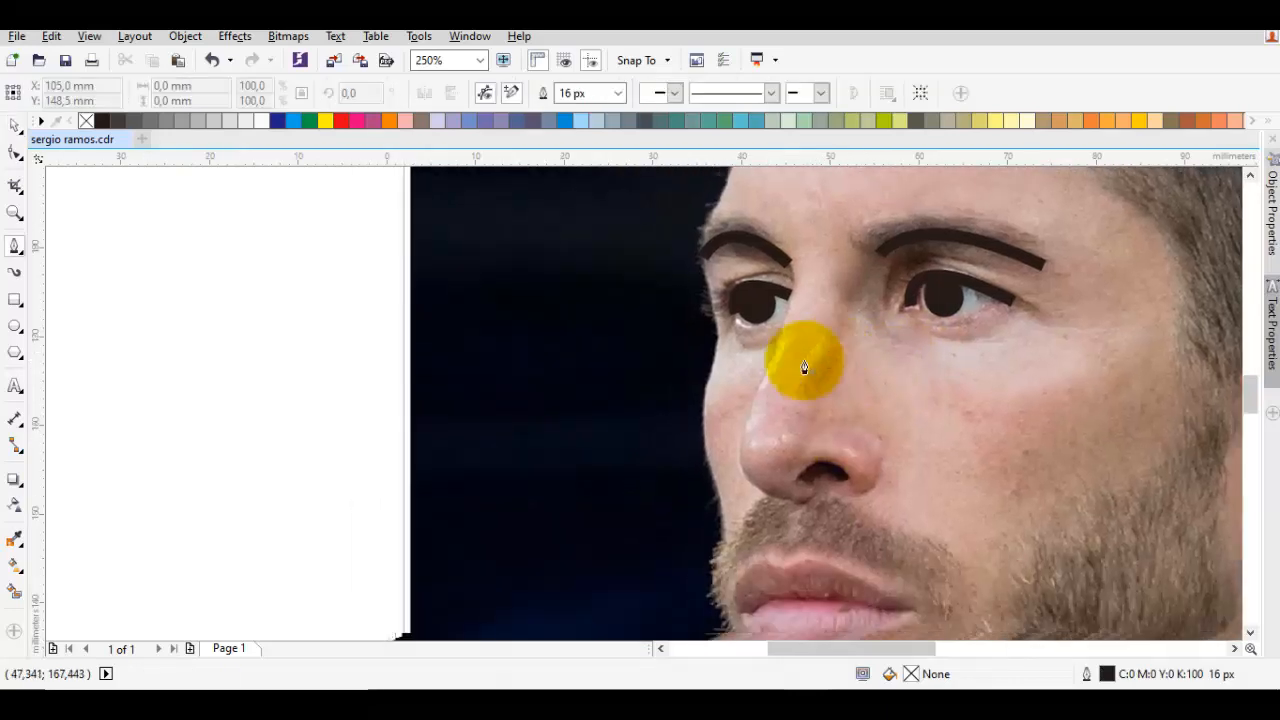
pyautogui.moveTo(812, 360); pyautogui.dragTo(904, 328)
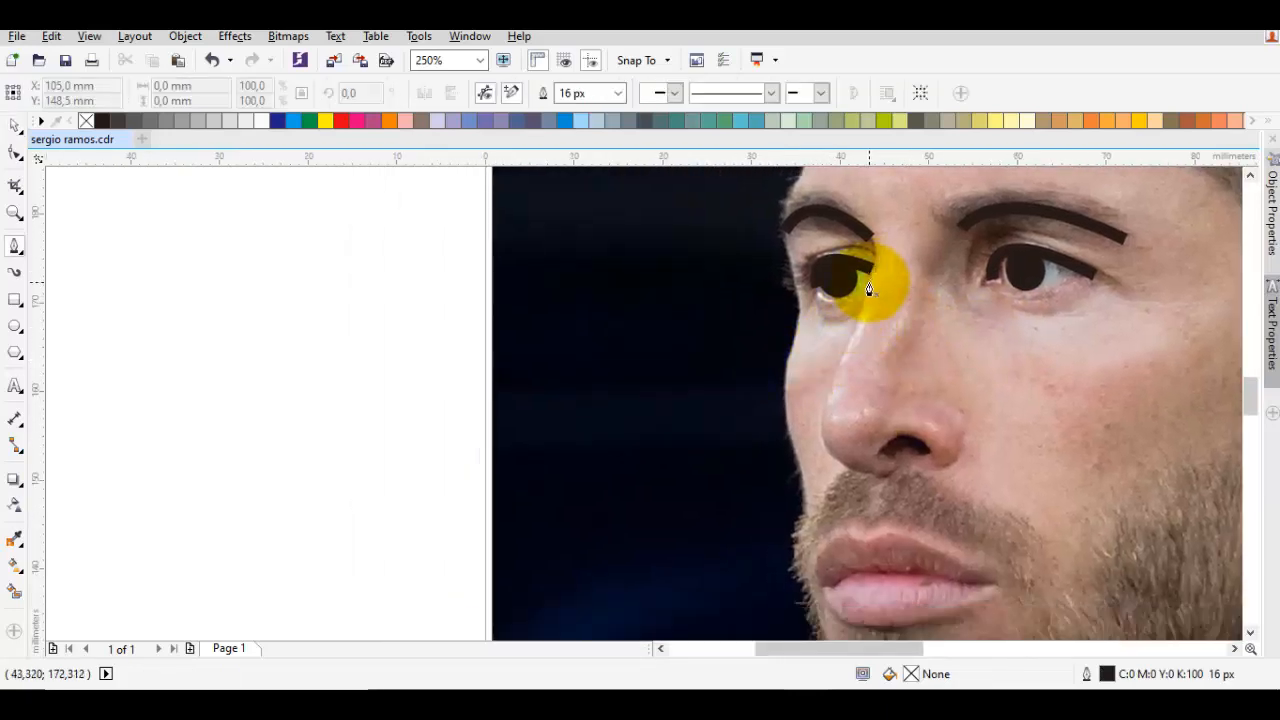
pyautogui.moveTo(880, 260); pyautogui.dragTo(857, 307)
pyautogui.moveTo(898, 446); pyautogui.dragTo(1049, 405)
# Trace the parting line between the lips with a Pen curve about 17 mm wide
pyautogui.scroll(-4, 1000, 440)
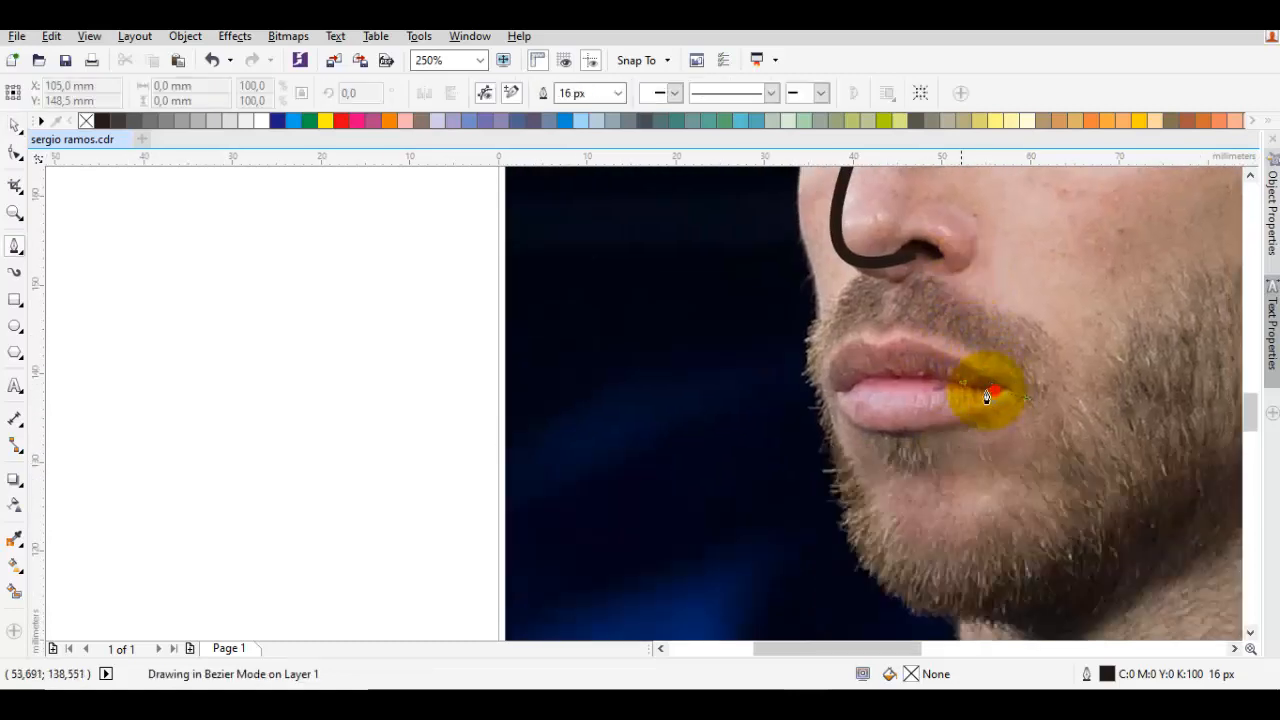
pyautogui.moveTo(986, 397); pyautogui.dragTo(860, 358)
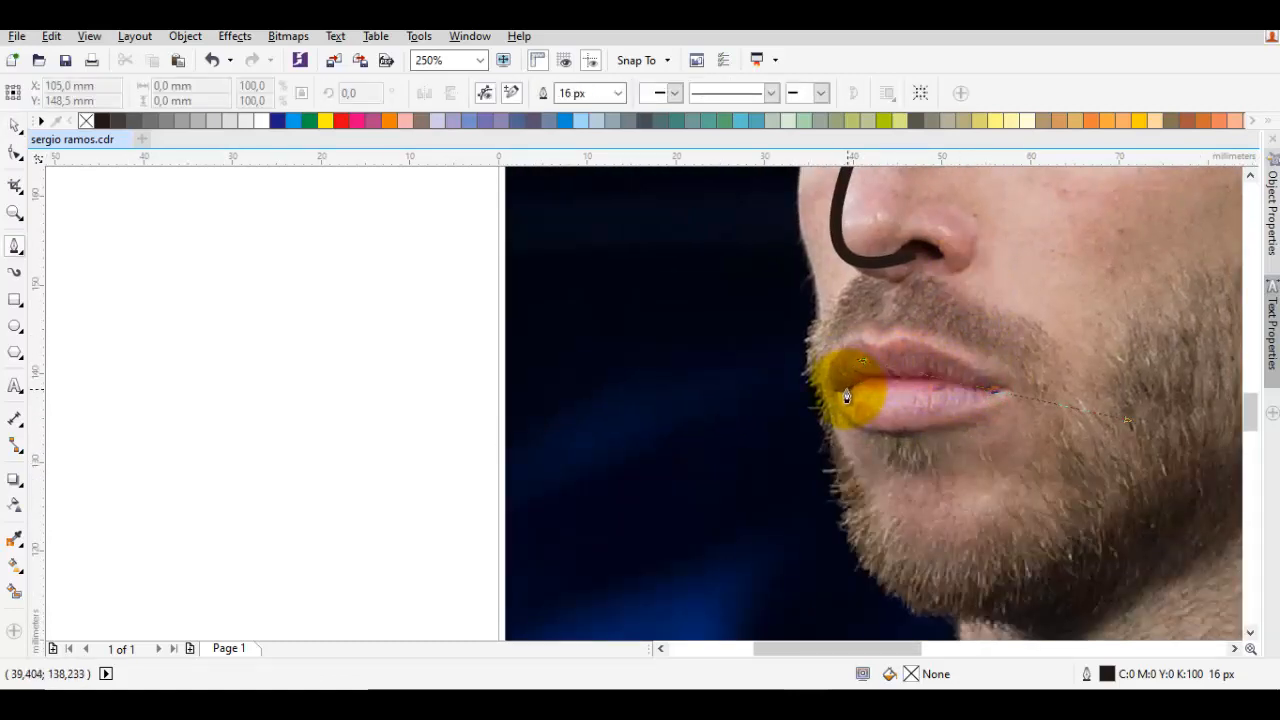
pyautogui.click(846, 396)
pyautogui.press('space')
pyautogui.press('Escape')
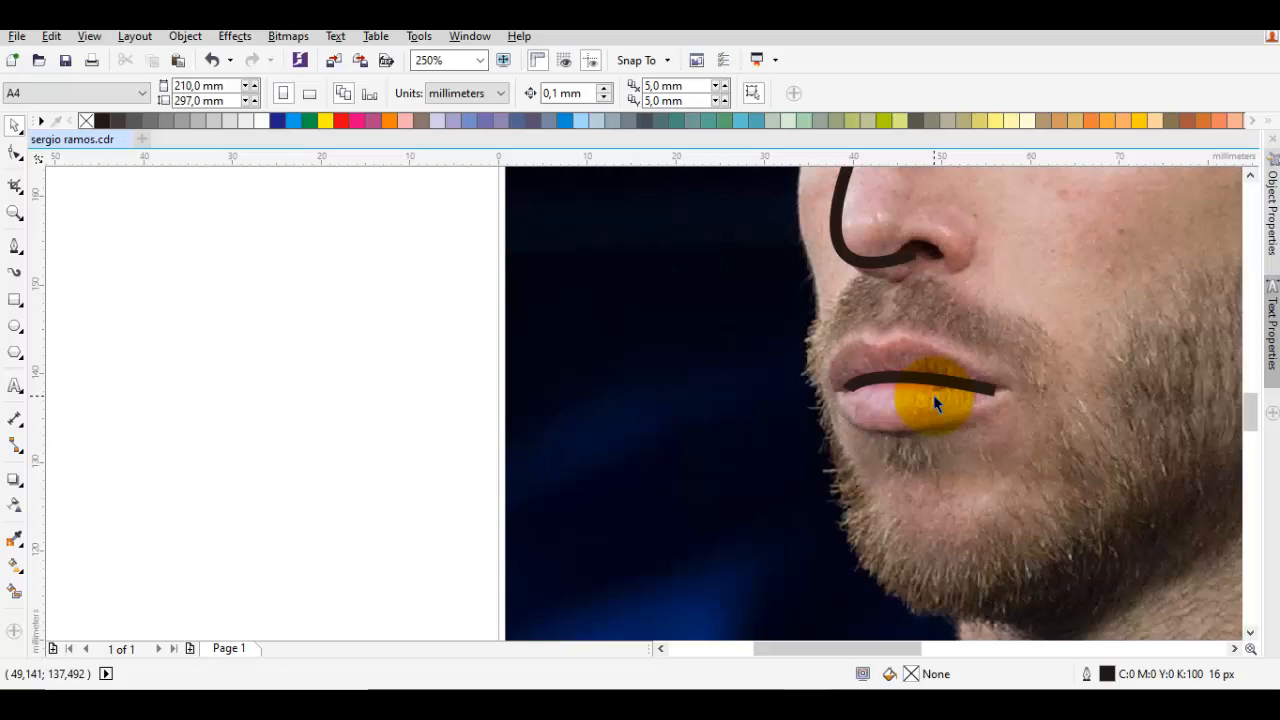
# Shorten the mouth curve slightly by moving its right-hand end node inward with the Shape tool
pyautogui.moveTo(872, 424); pyautogui.dragTo(716, 458)
pyautogui.scroll(1, 823, 428)
pyautogui.click(830, 418)
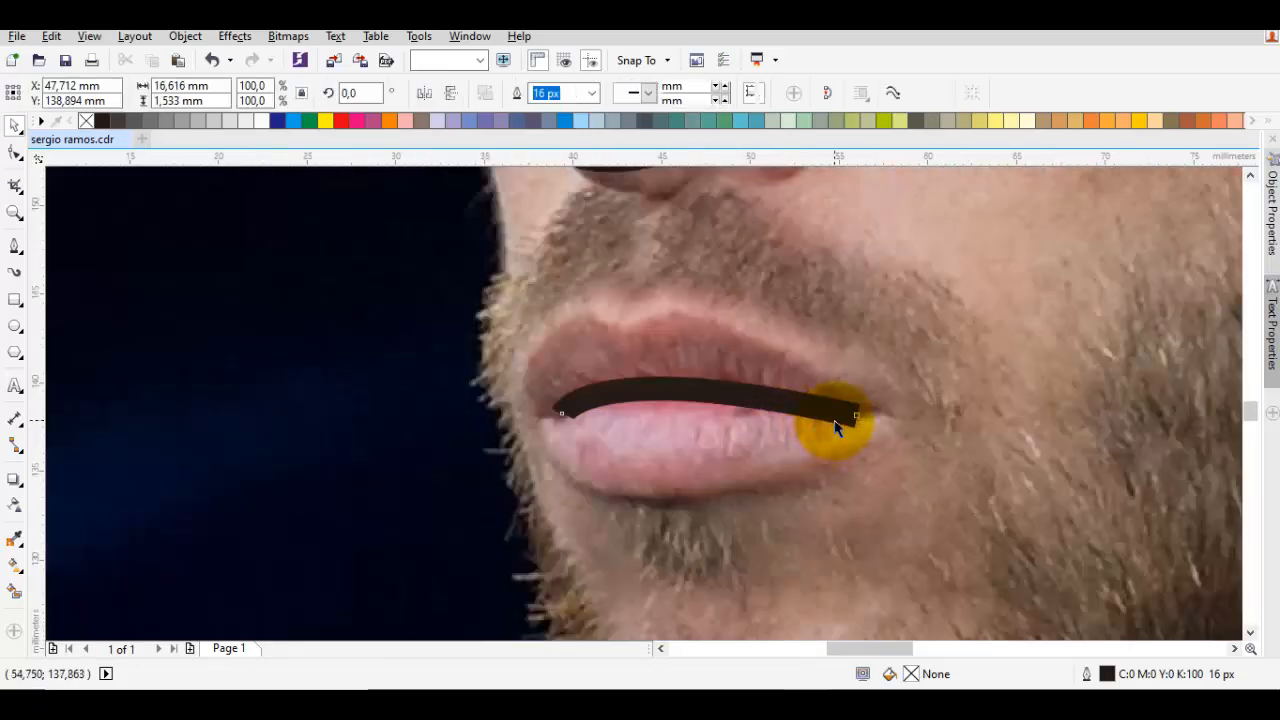
pyautogui.press('F10')
pyautogui.click(857, 415)
pyautogui.moveTo(857, 415); pyautogui.dragTo(846, 417)
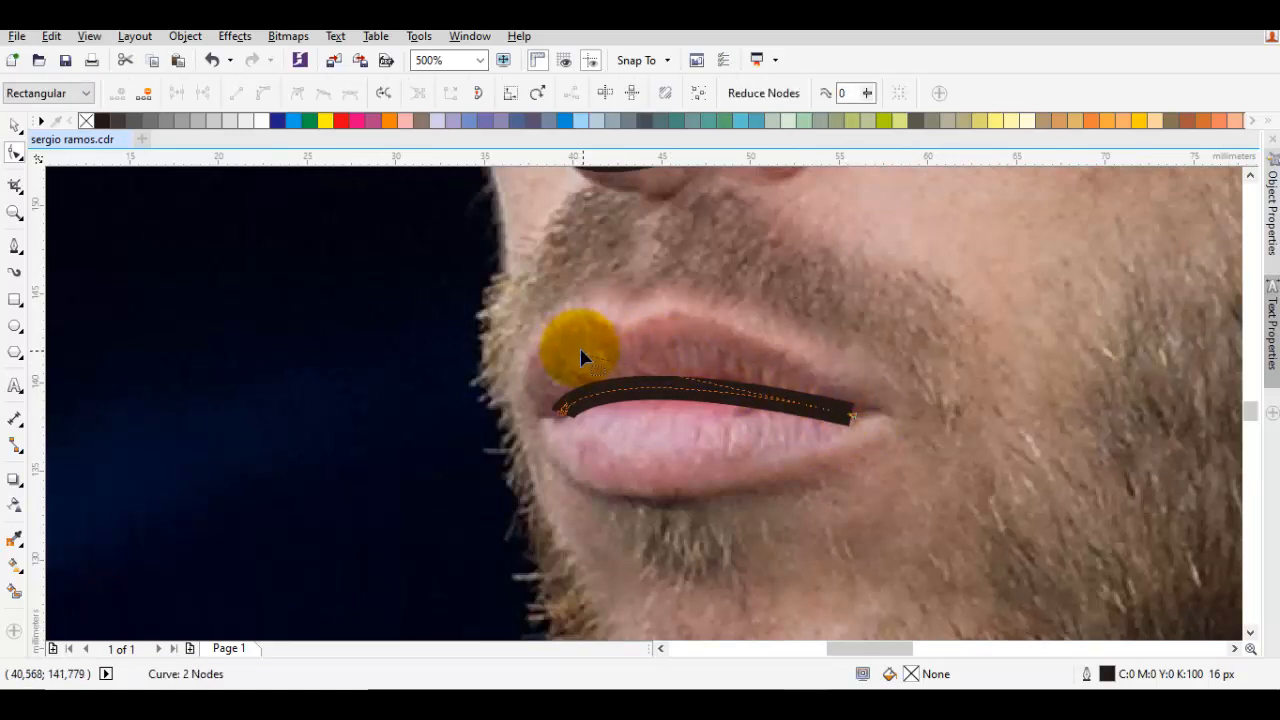
pyautogui.moveTo(584, 356); pyautogui.dragTo(658, 363)
# Move the photo aside to check the traced facial lines on their own, and undo the move
pyautogui.scroll(-3, 700, 380)
pyautogui.scroll(-2, 877, 373)
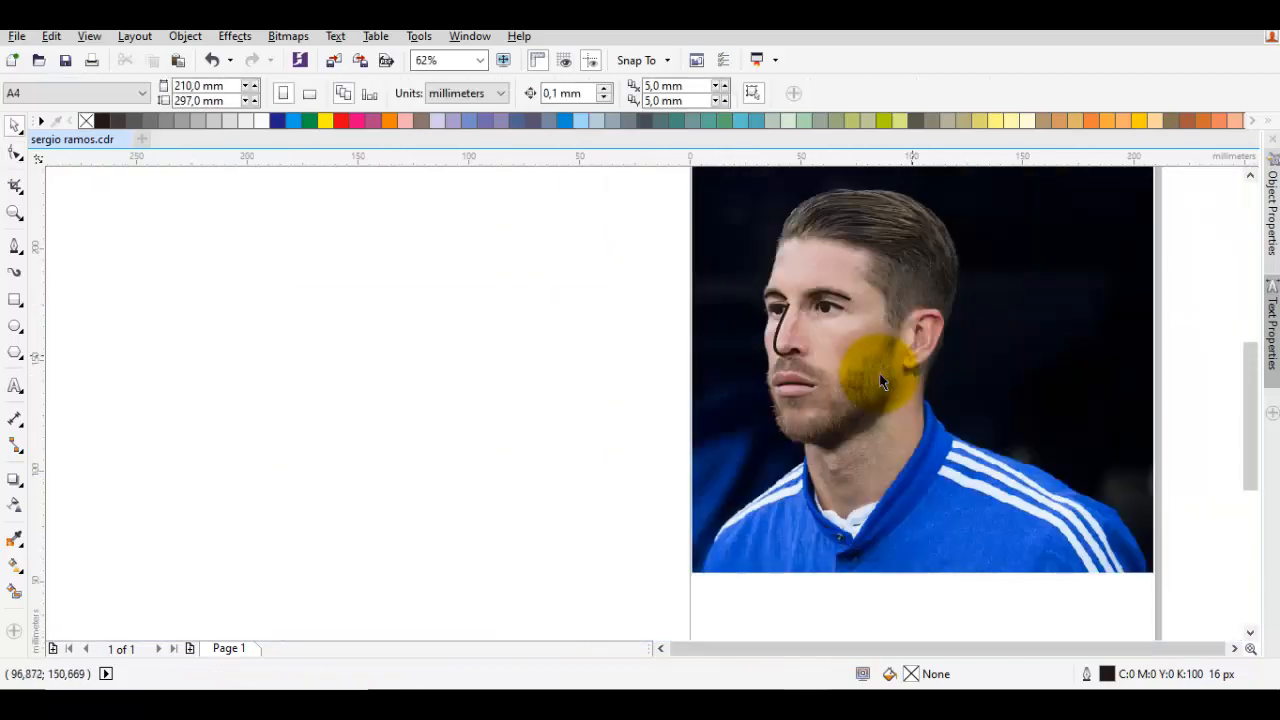
pyautogui.moveTo(879, 380); pyautogui.dragTo(233, 380)
pyautogui.click(940, 423)
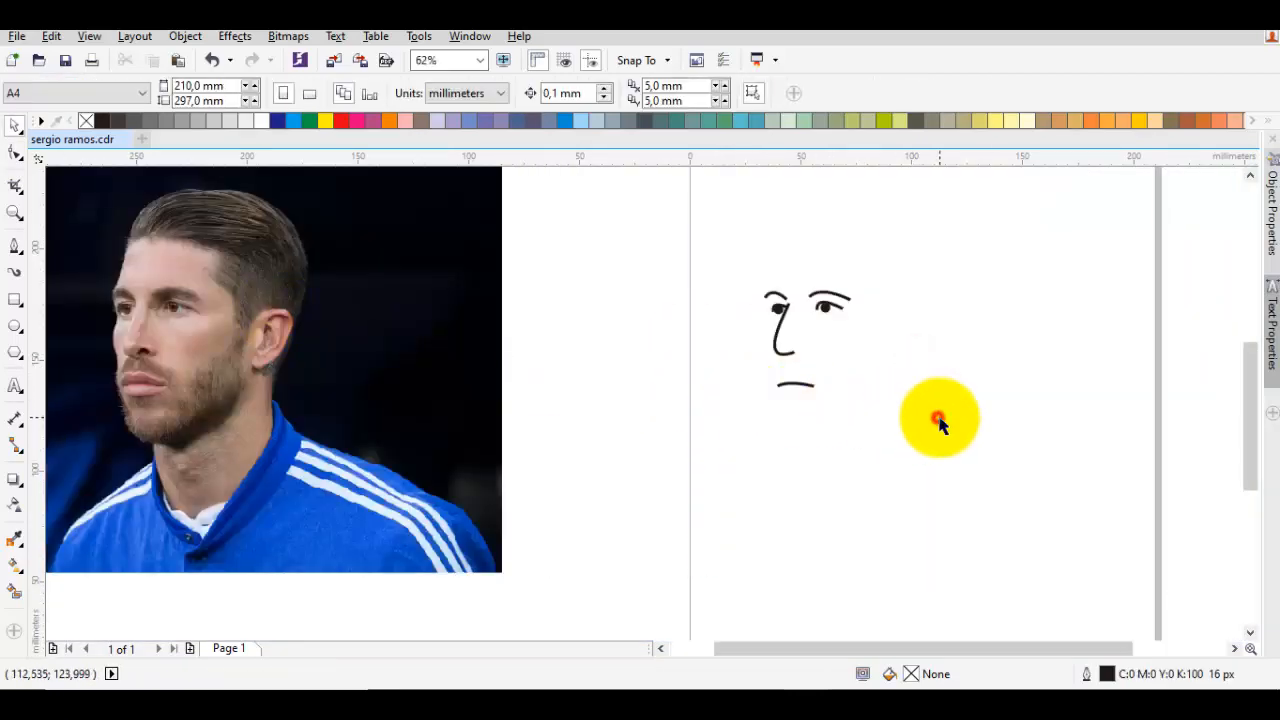
pyautogui.hotkey('ctrl', 'z')
# Start the hair outline with the Pen tool, tracing the hairline from the forehead's left edge across to the temple
pyautogui.scroll(2, 855, 370)
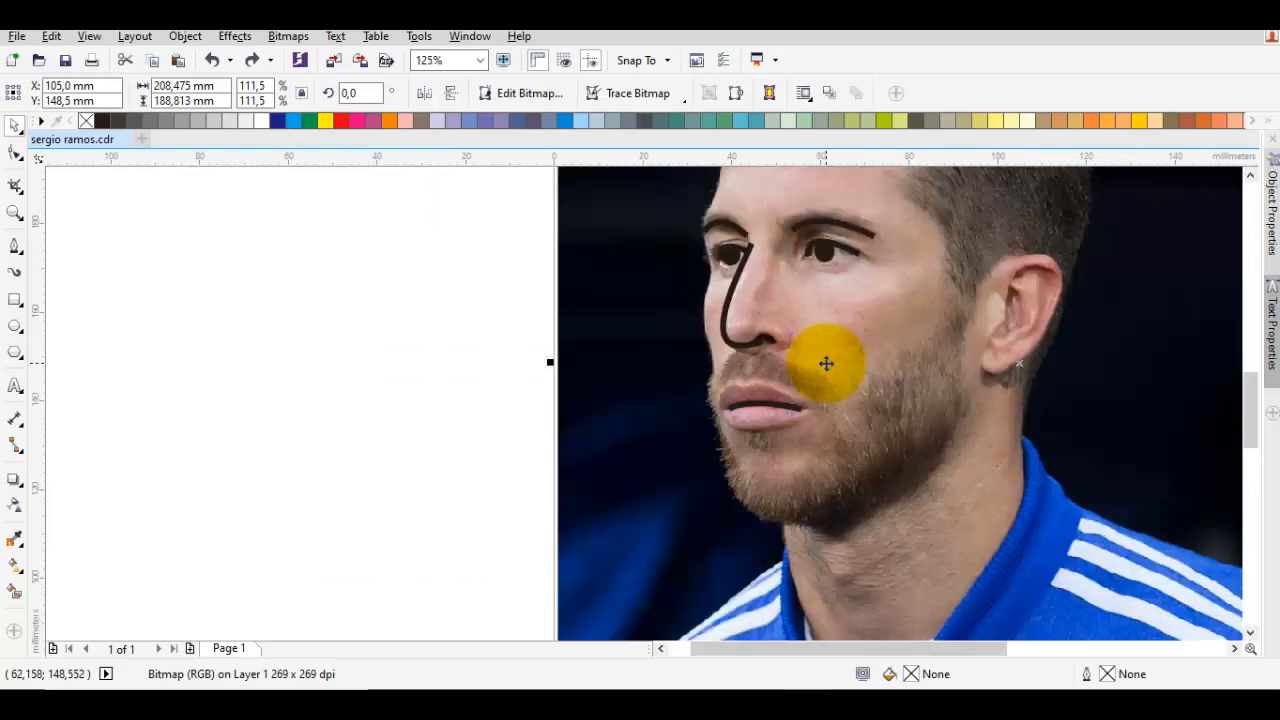
pyautogui.press('Escape')
pyautogui.press('F5')
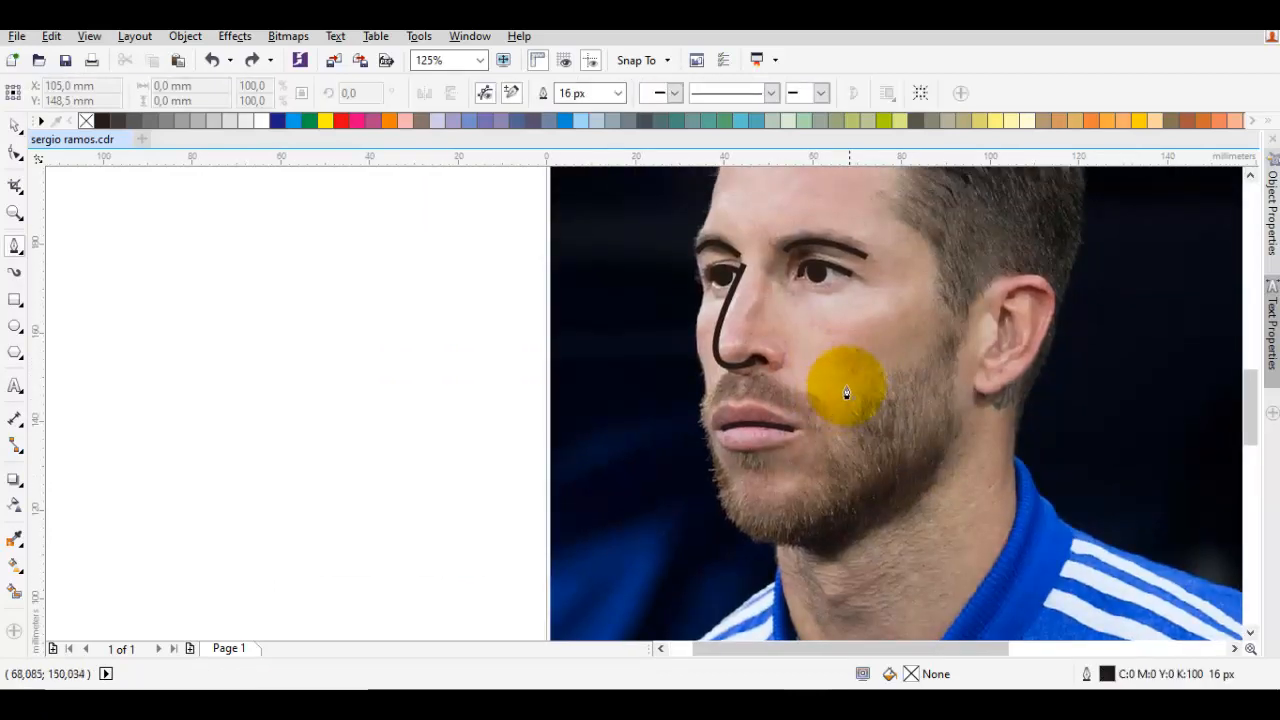
pyautogui.moveTo(849, 380)
pyautogui.mouseDown()
pyautogui.moveTo(851, 366)
pyautogui.moveTo(894, 449)
pyautogui.mouseUp()
pyautogui.moveTo(919, 402); pyautogui.dragTo(931, 350)
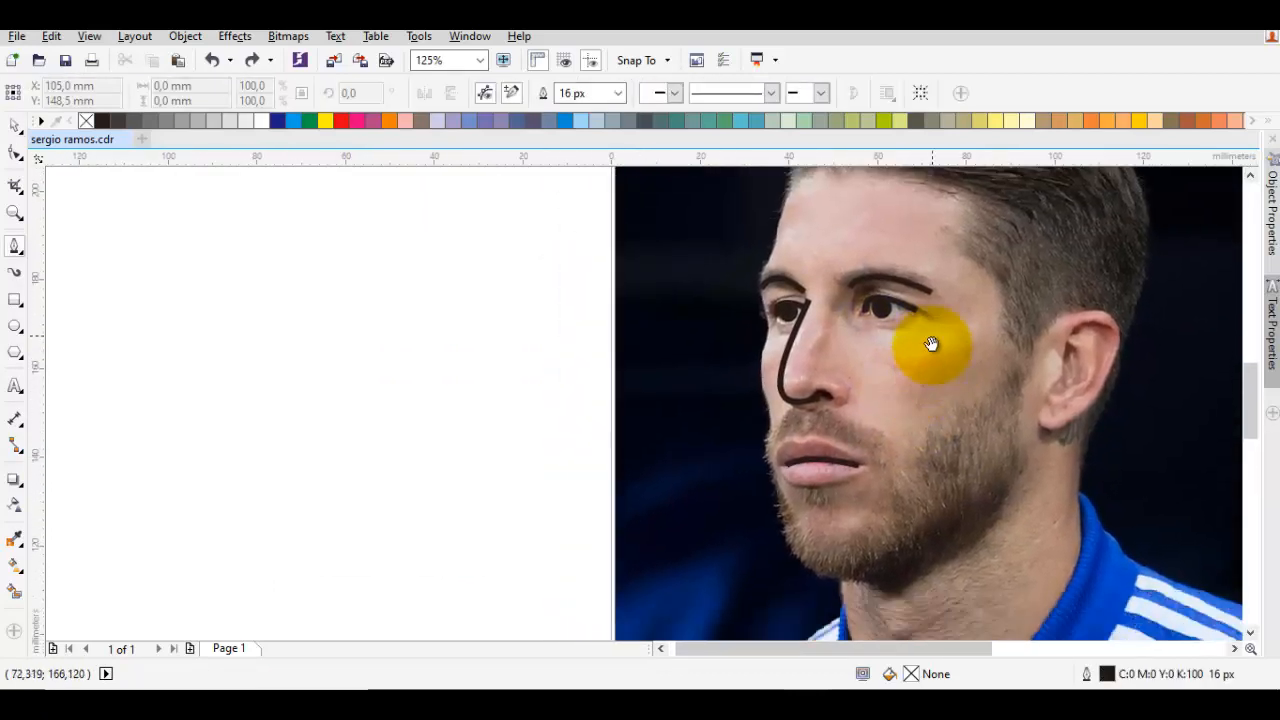
pyautogui.moveTo(931, 290); pyautogui.dragTo(910, 366)
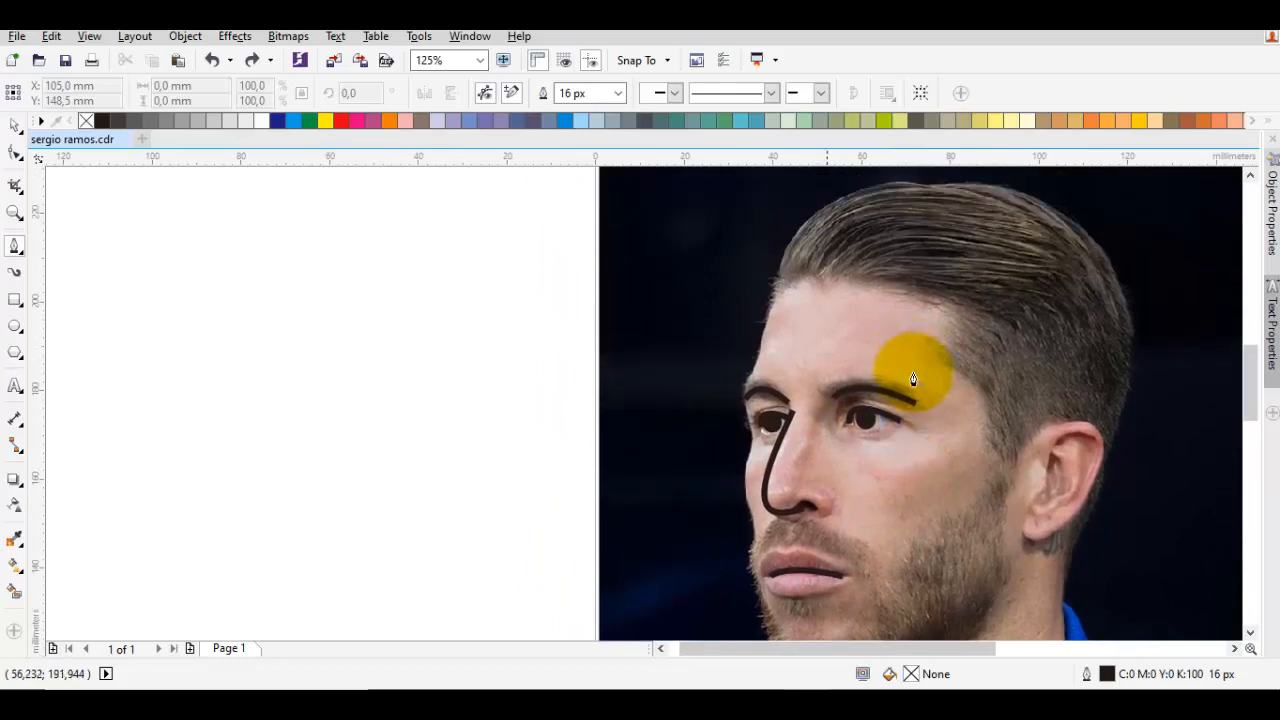
pyautogui.scroll(2, 773, 297)
pyautogui.click(773, 303)
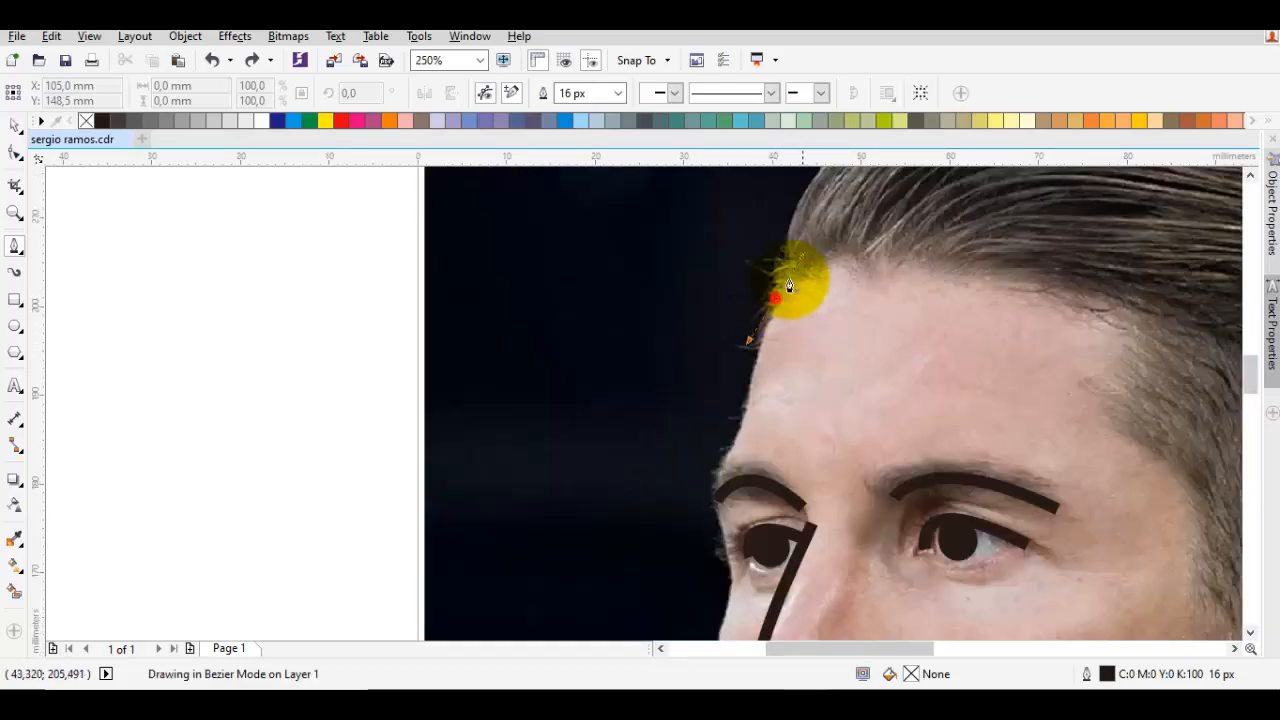
pyautogui.moveTo(875, 283); pyautogui.dragTo(946, 293)
pyautogui.hscroll(3, 946, 293)
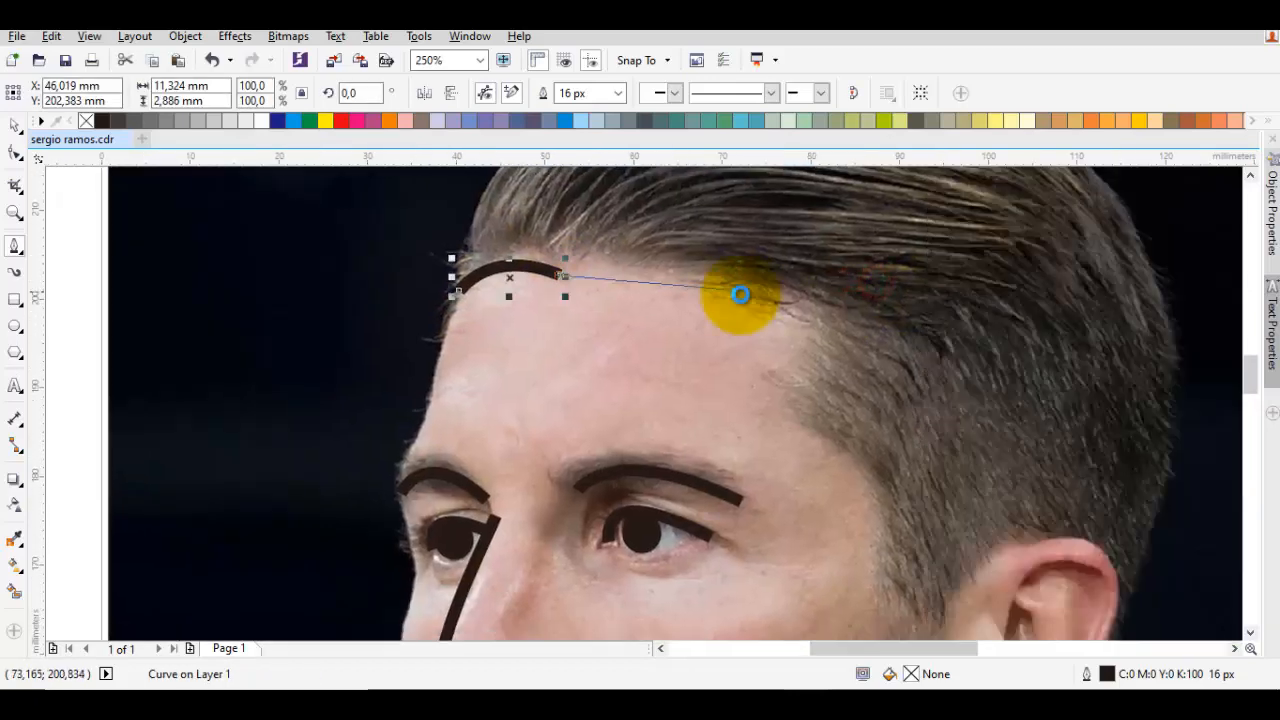
pyautogui.moveTo(760, 290); pyautogui.dragTo(845, 302)
pyautogui.click(806, 415)
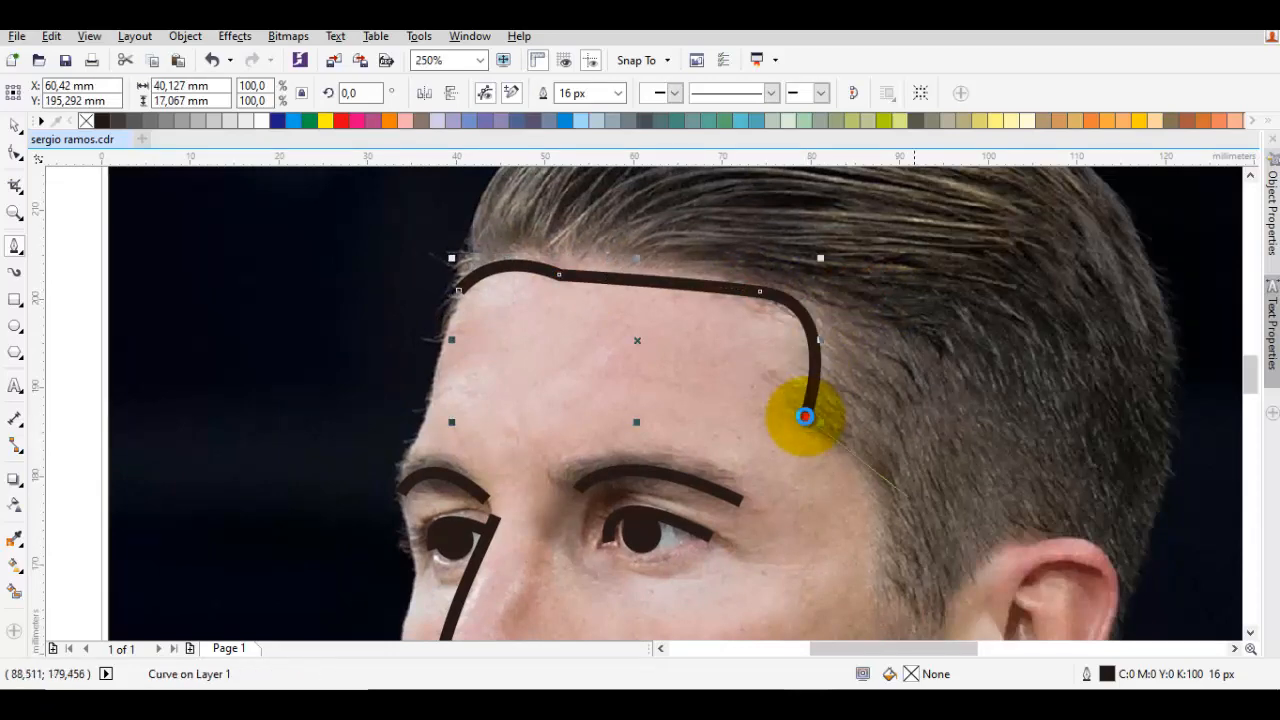
pyautogui.scroll(-3, 810, 414)
pyautogui.hscroll(1, 810, 414)
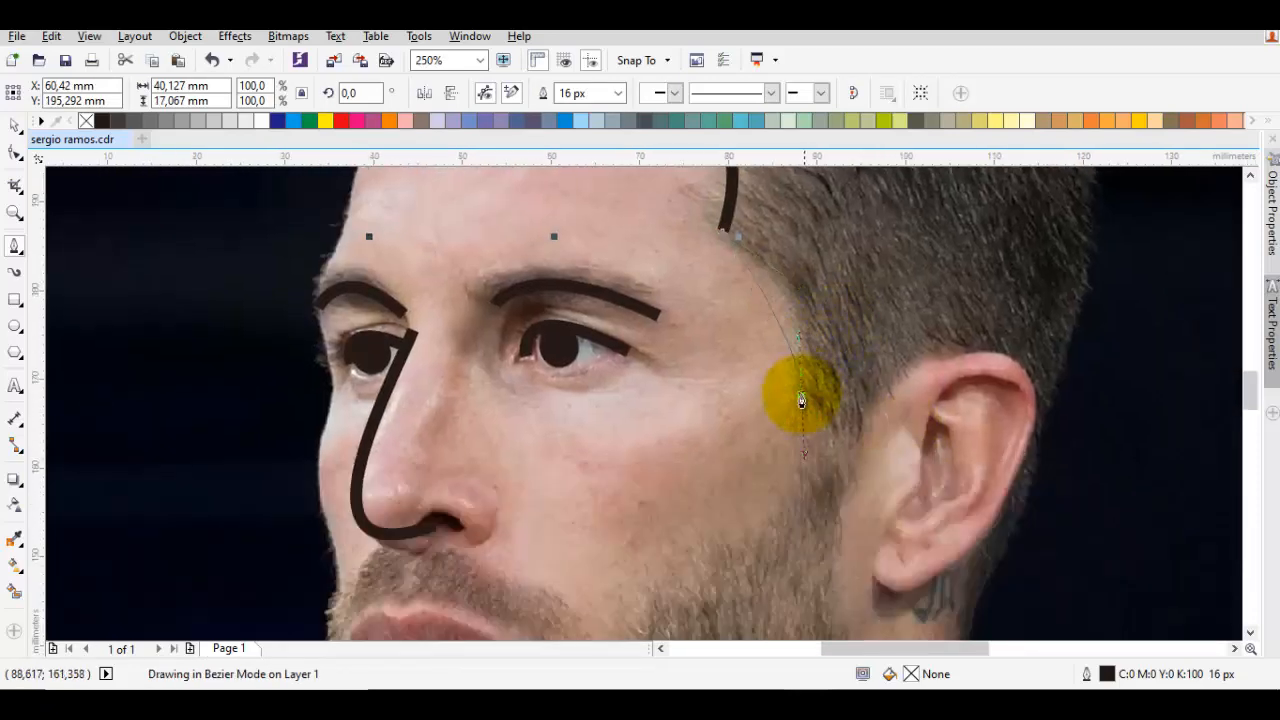
pyautogui.moveTo(800, 391); pyautogui.dragTo(808, 509)
pyautogui.scroll(-3, 808, 509)
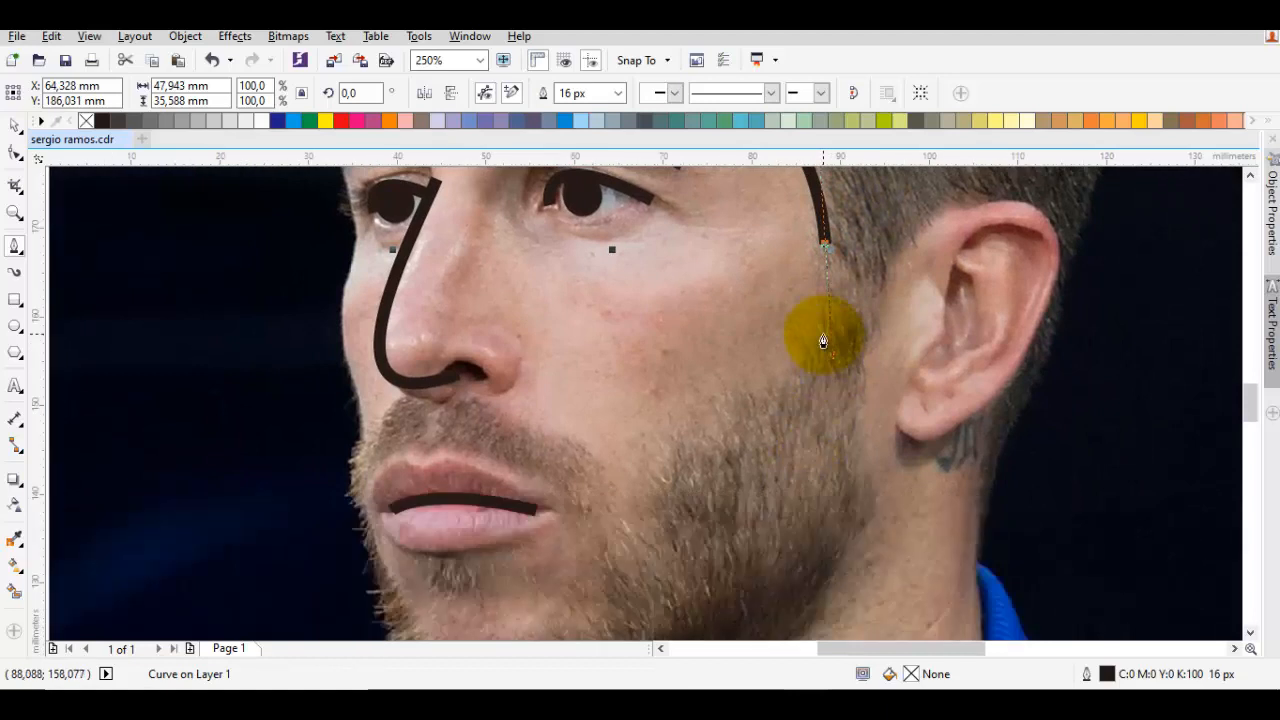
pyautogui.scroll(3, 826, 314)
pyautogui.hscroll(1, 826, 314)
pyautogui.hotkey('ctrl', 'z')
# Extend the hair outline from the temple down the sideburn to its tip in front of the ear
pyautogui.click(809, 268)
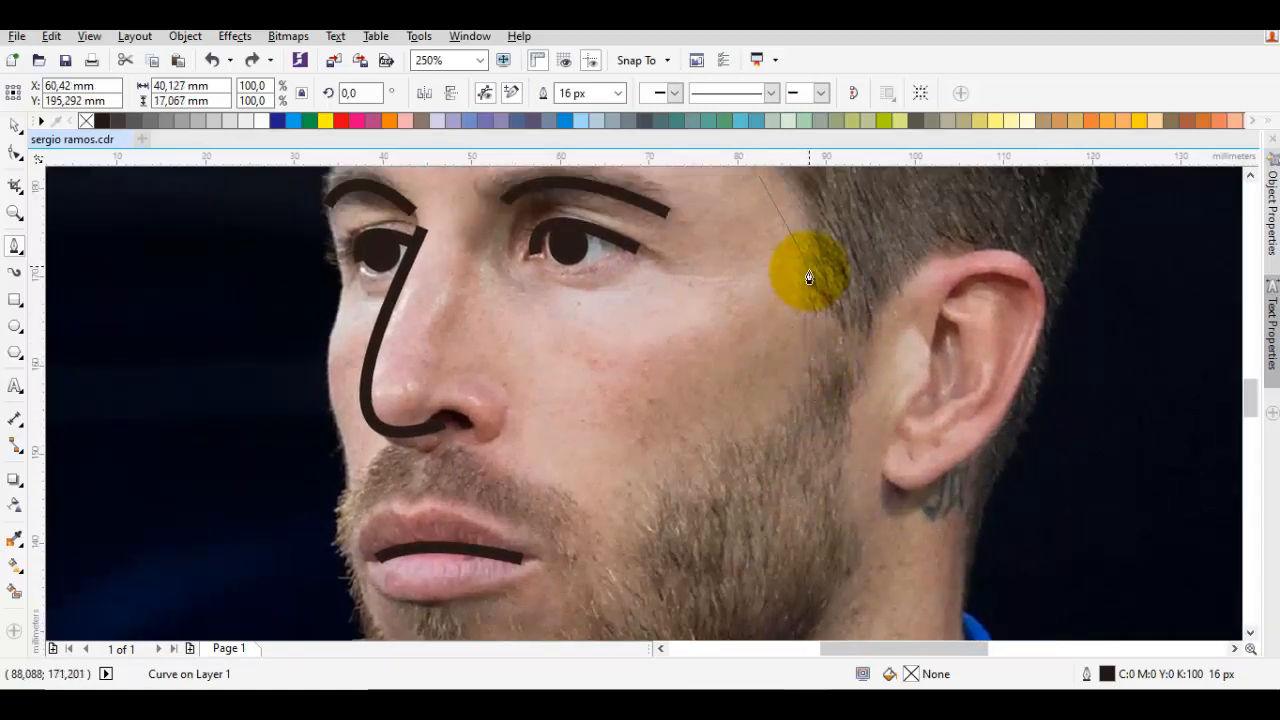
pyautogui.click(790, 362)
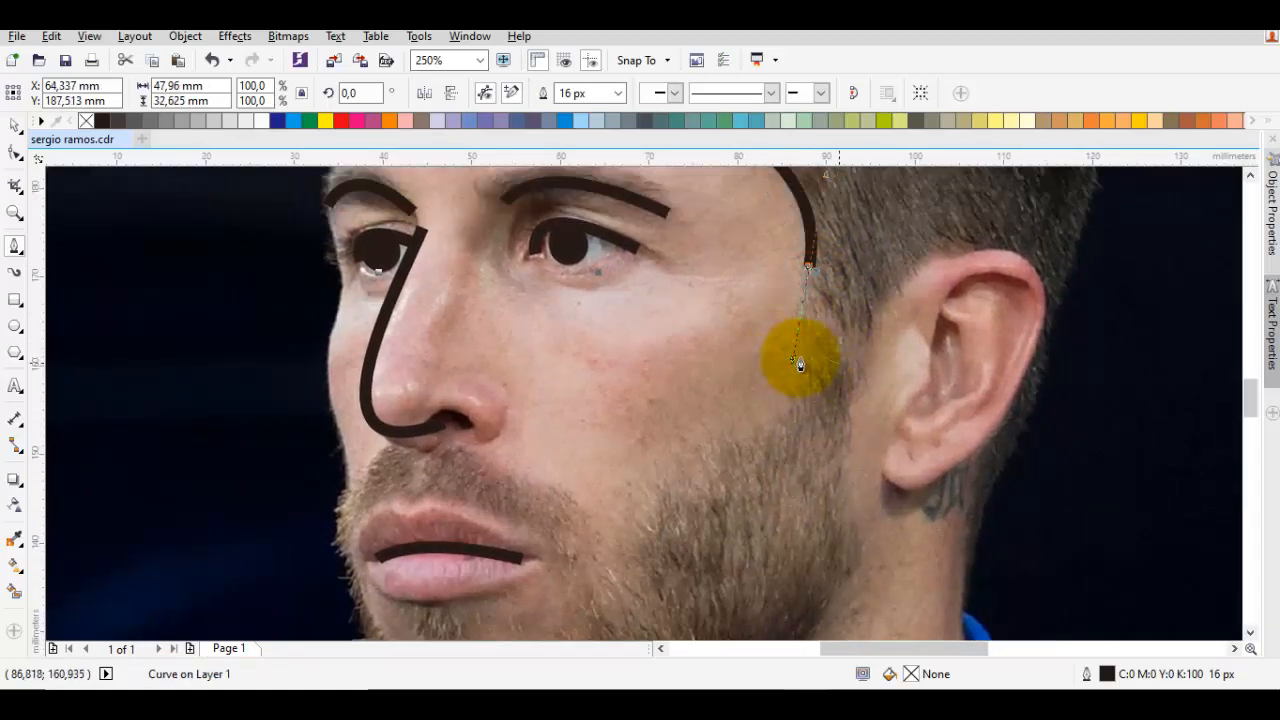
pyautogui.click(857, 372)
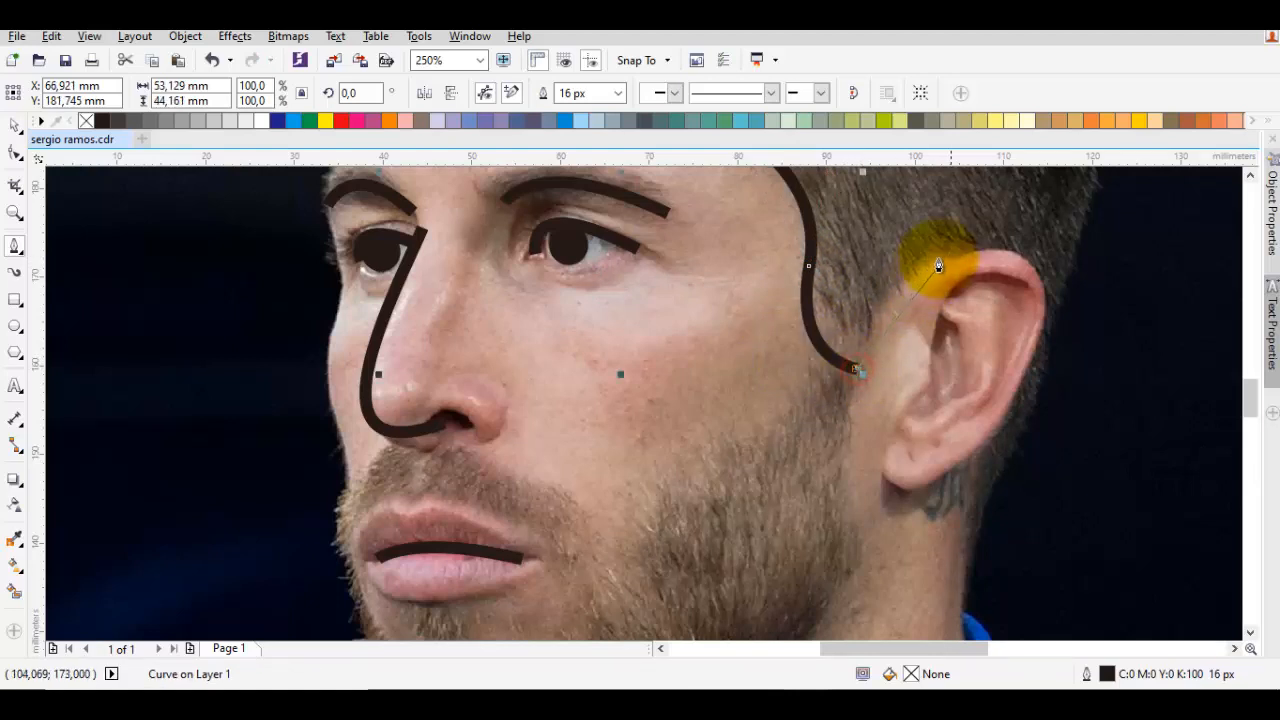
# Carry the hair outline over the top of the ear and down behind it to the nape
pyautogui.moveTo(950, 249); pyautogui.dragTo(1030, 231)
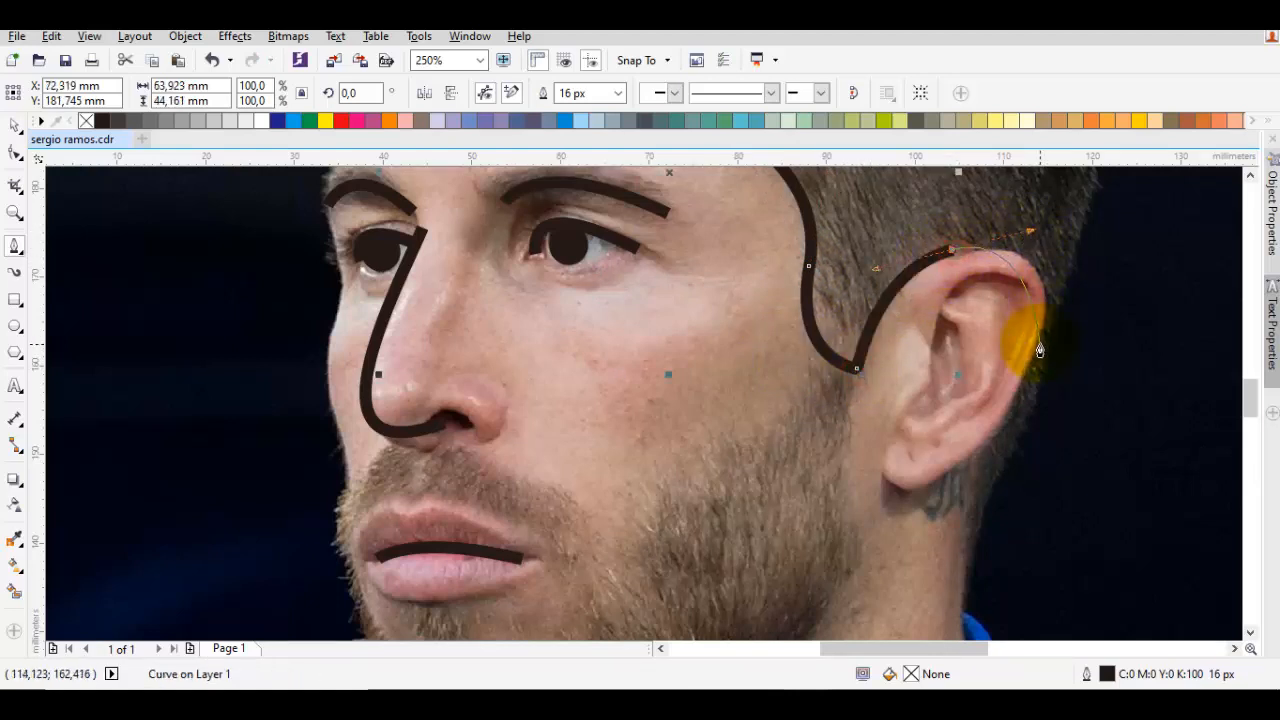
pyautogui.scroll(-1, 1040, 350)
pyautogui.moveTo(1027, 341); pyautogui.dragTo(976, 422)
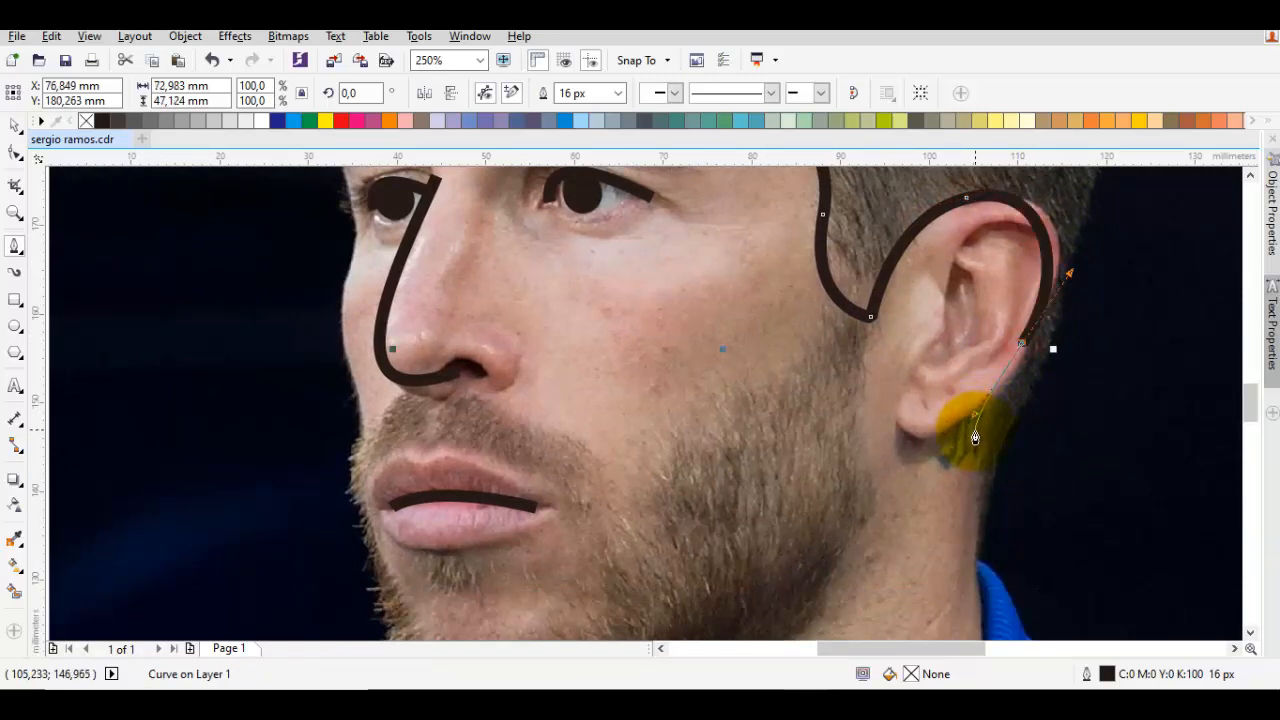
pyautogui.moveTo(980, 519); pyautogui.dragTo(983, 480)
# Continue the hair outline from the nape up the back of the head with a smooth curve node
pyautogui.scroll(-4, 985, 470)
pyautogui.scroll(2, 993, 384)
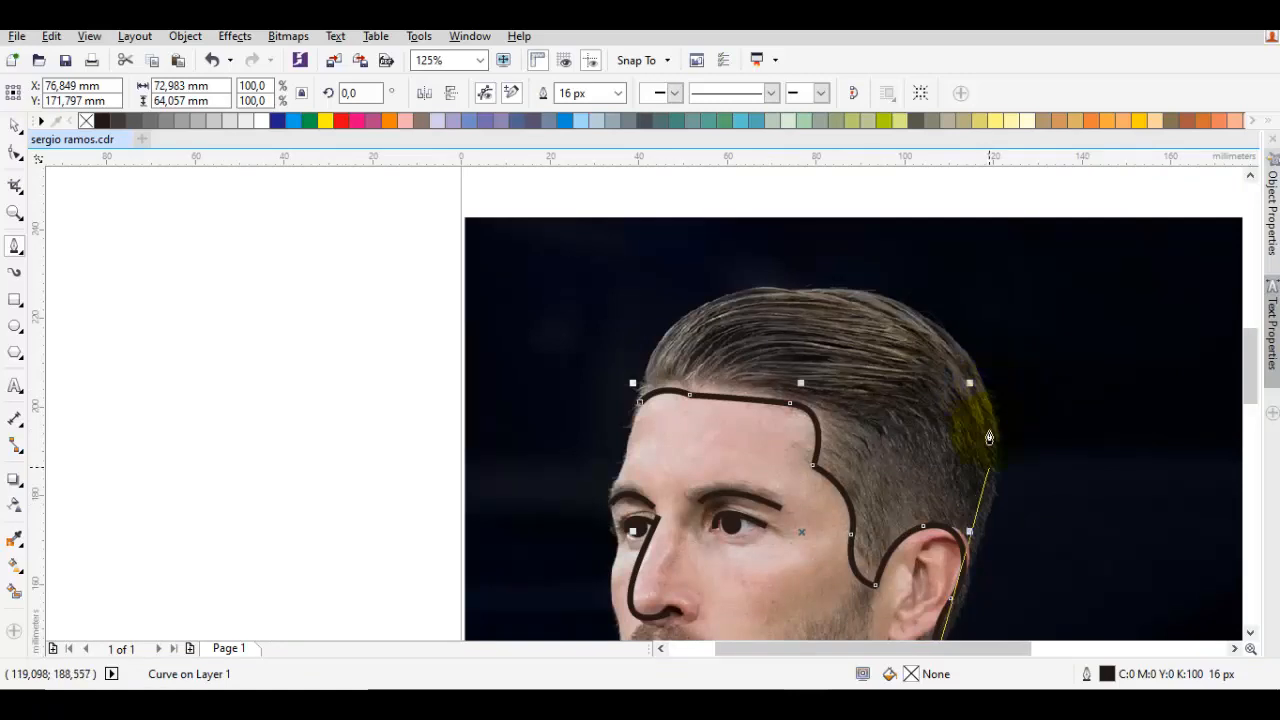
pyautogui.moveTo(1016, 341); pyautogui.dragTo(1033, 231)
pyautogui.scroll(1, 1000, 300)
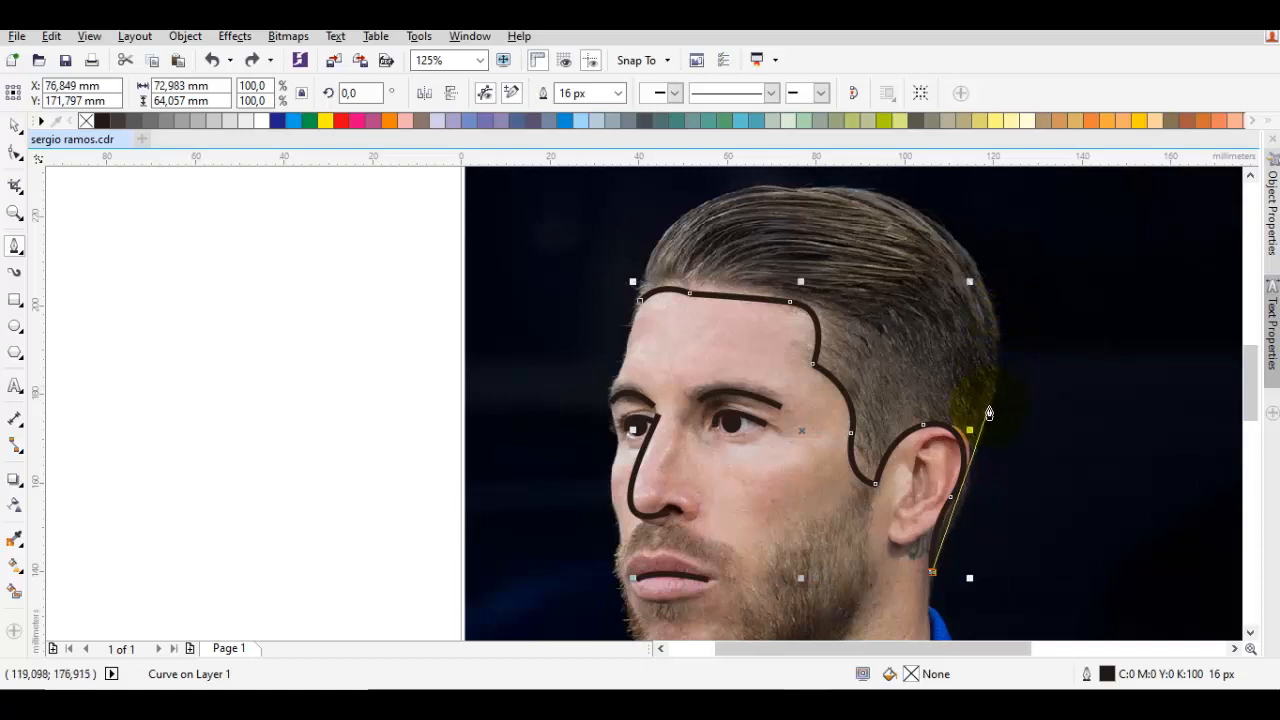
pyautogui.moveTo(990, 401); pyautogui.dragTo(991, 401)
pyautogui.moveTo(1015, 311); pyautogui.dragTo(1015, 292)
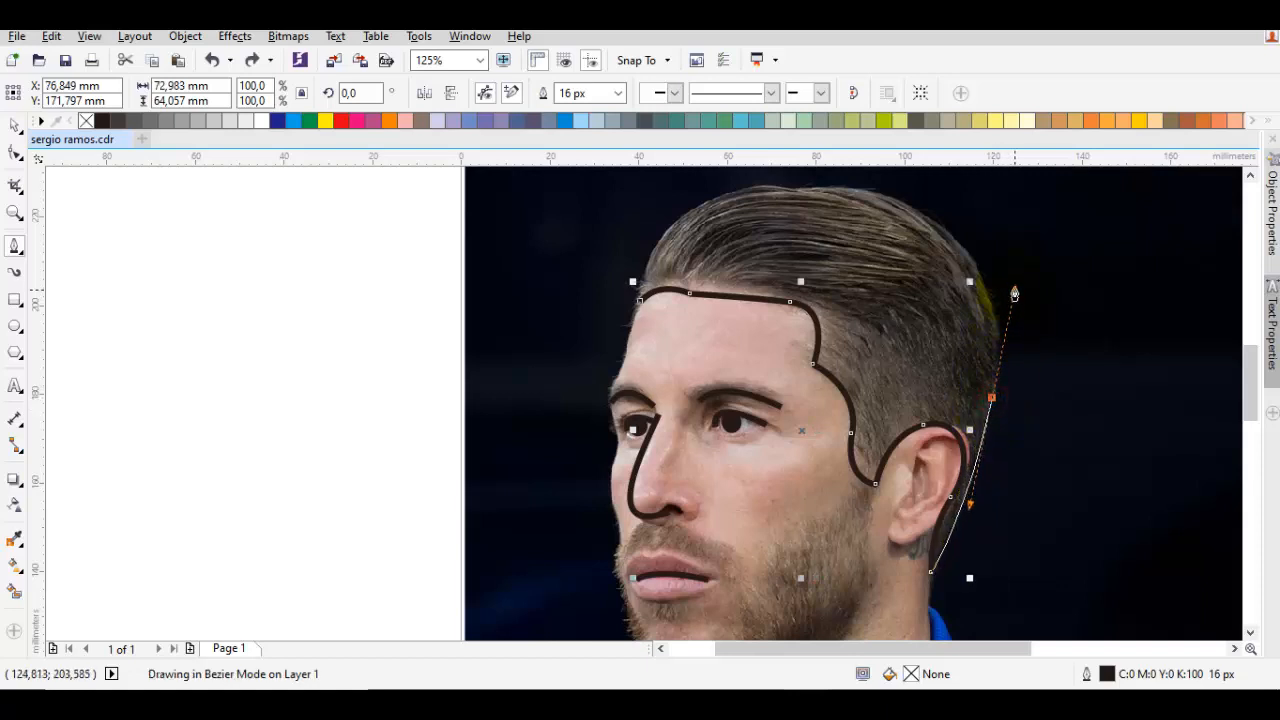
pyautogui.click(998, 288)
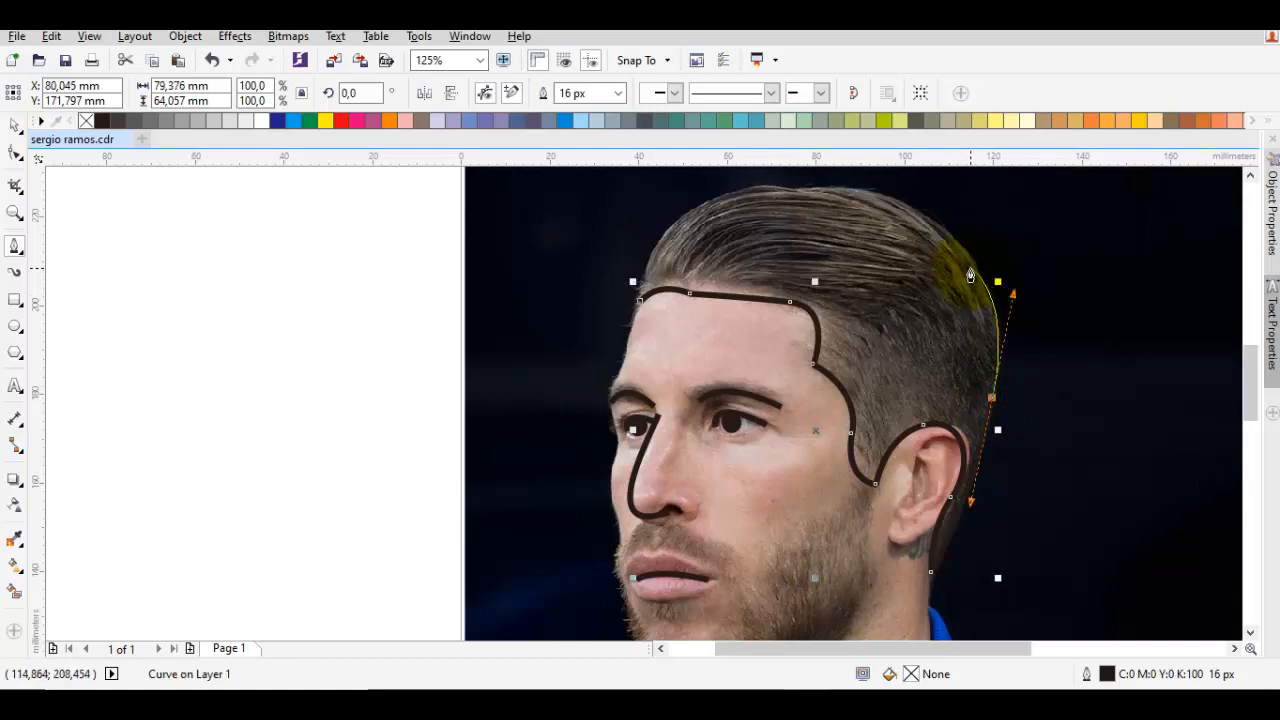
pyautogui.hscroll(-3, 972, 260)
pyautogui.scroll(2, 972, 260)
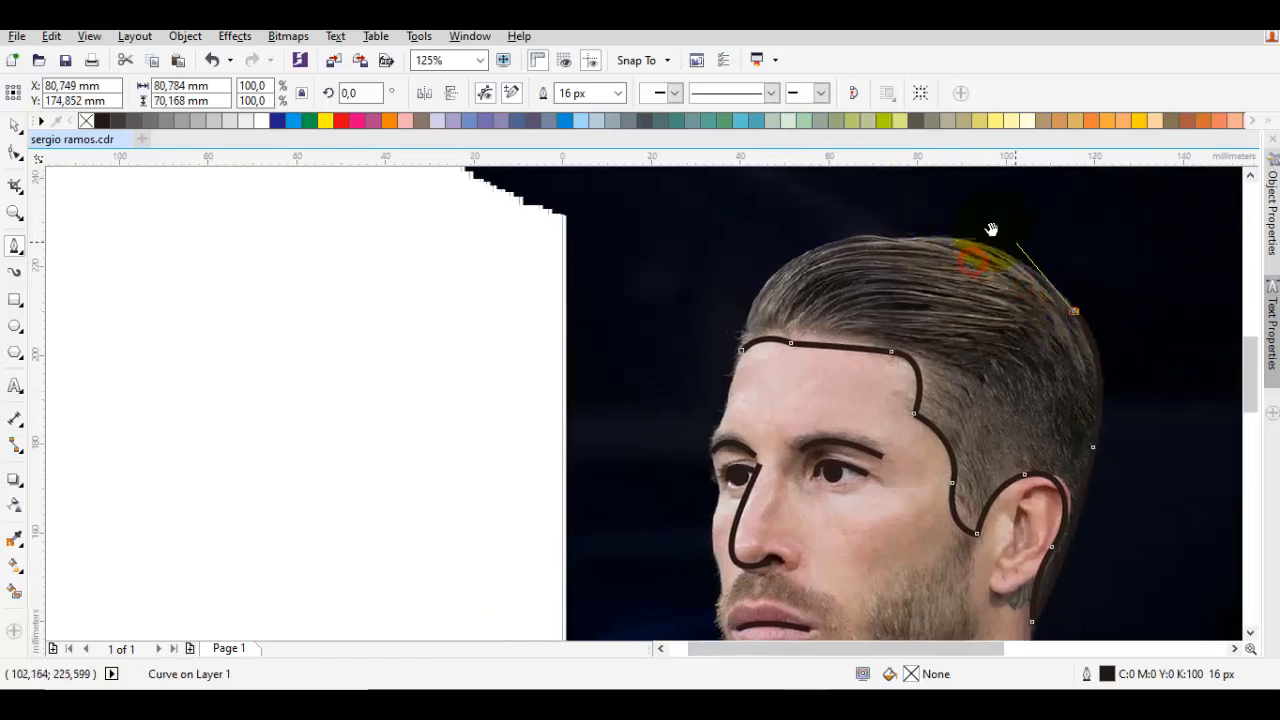
pyautogui.hotkey('ctrl', 'z')
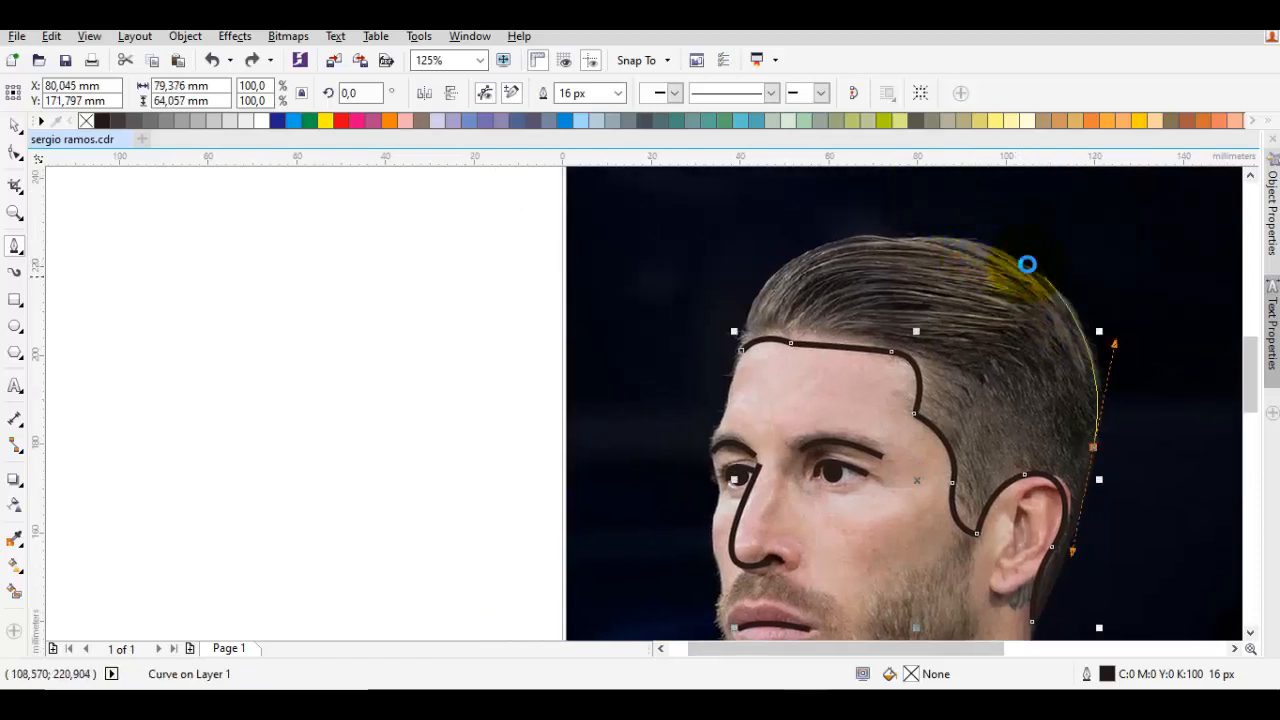
# Trace over the crown to the forehead and close the hair outline, about 81 mm wide and 88 mm tall
pyautogui.moveTo(1000, 250)
pyautogui.mouseDown()
pyautogui.moveTo(941, 228)
pyautogui.moveTo(758, 279)
pyautogui.moveTo(746, 298)
pyautogui.mouseUp()
pyautogui.click(931, 241)
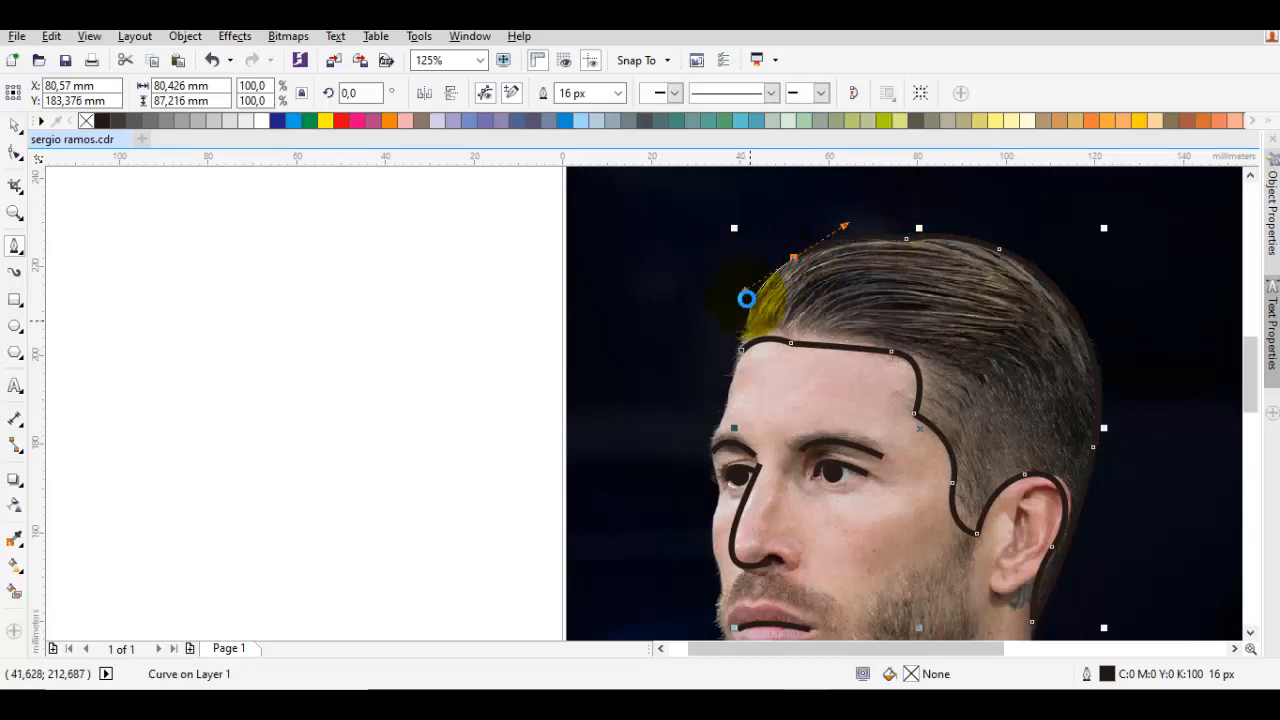
pyautogui.scroll(1, 743, 342)
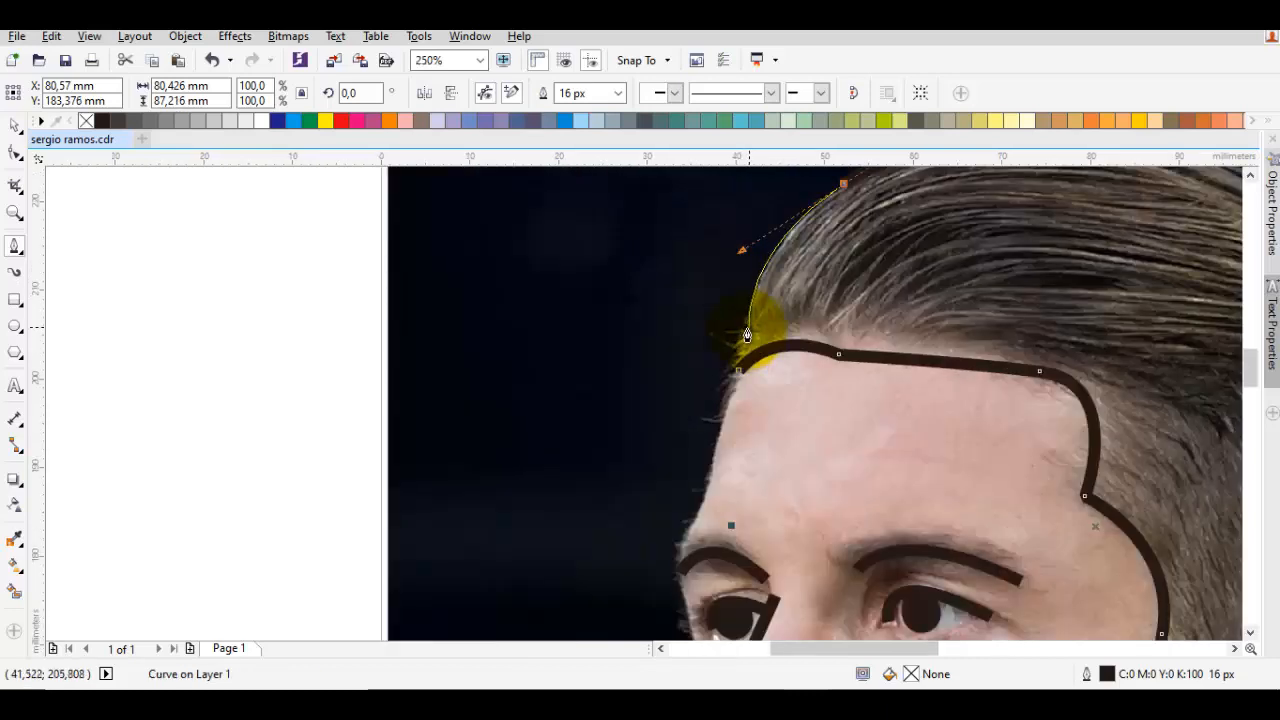
pyautogui.moveTo(748, 330); pyautogui.dragTo(728, 357)
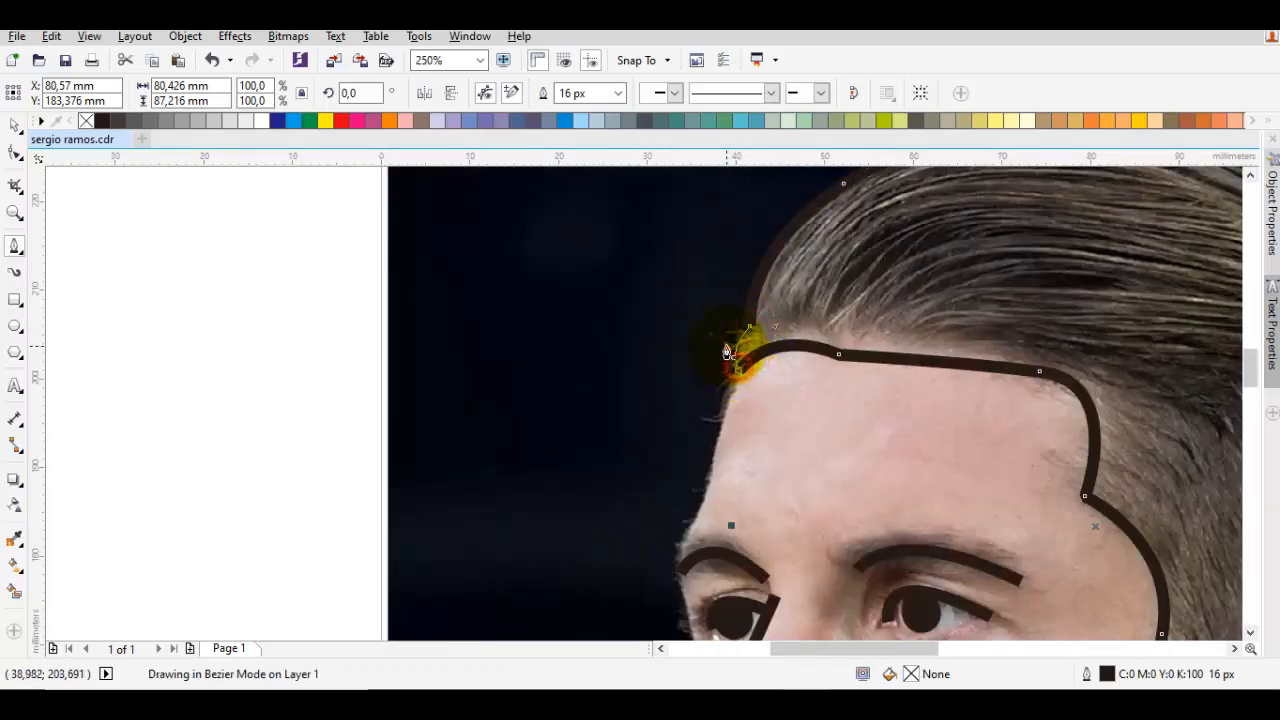
pyautogui.press('space')
# Delete two surplus nodes along the top of the hair outline with the Shape tool
pyautogui.scroll(-1, 812, 270)
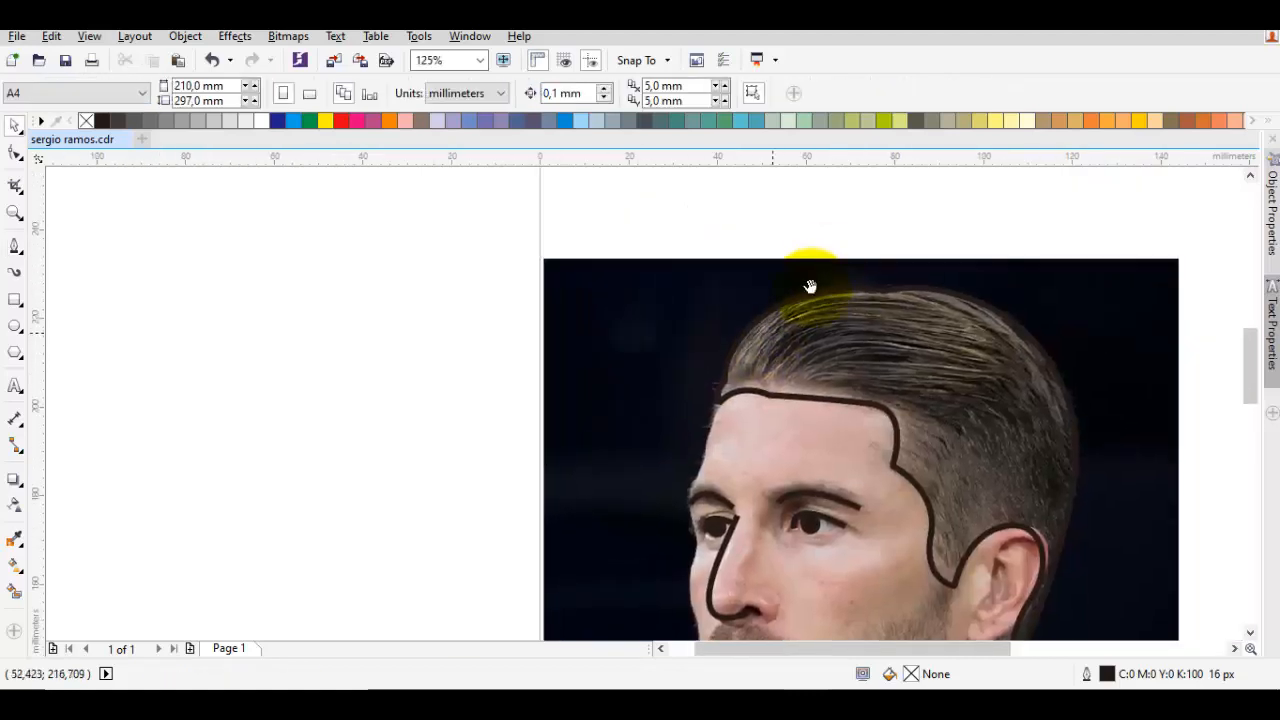
pyautogui.press('F10')
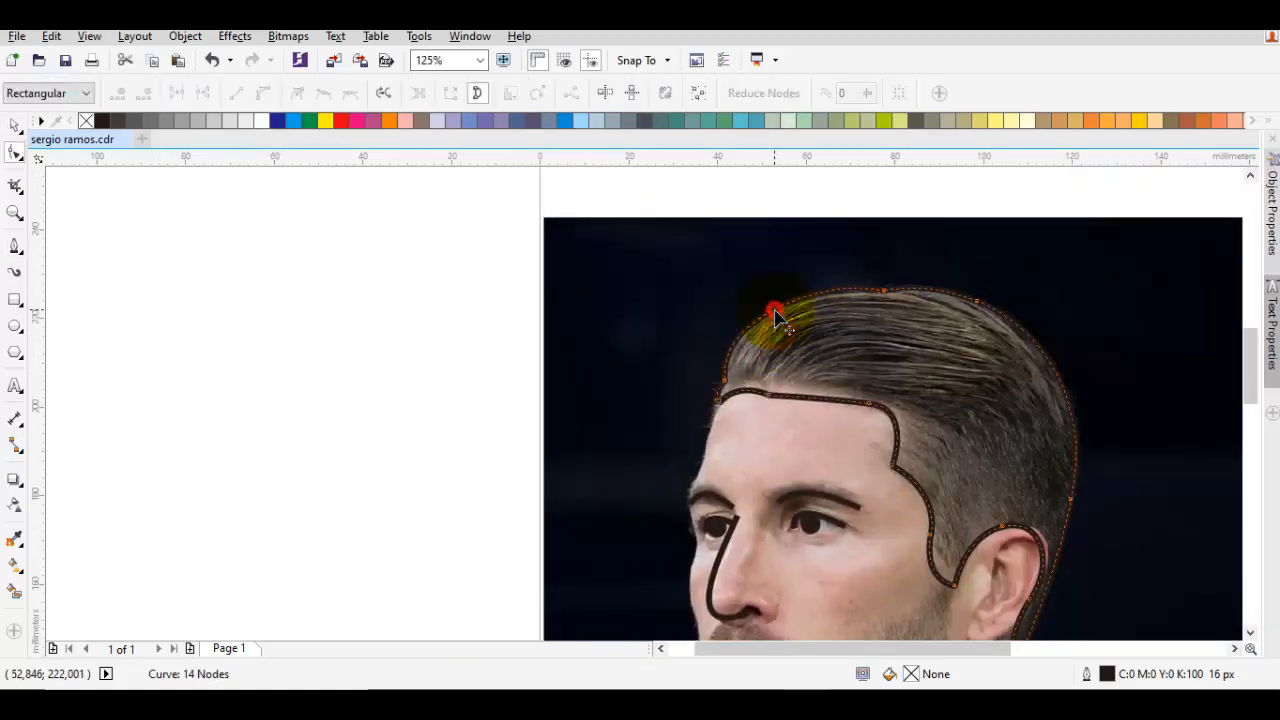
pyautogui.doubleClick(976, 302)
# Convert all nodes of the hair outline to cusp nodes
pyautogui.hotkey('ctrl', 'a')
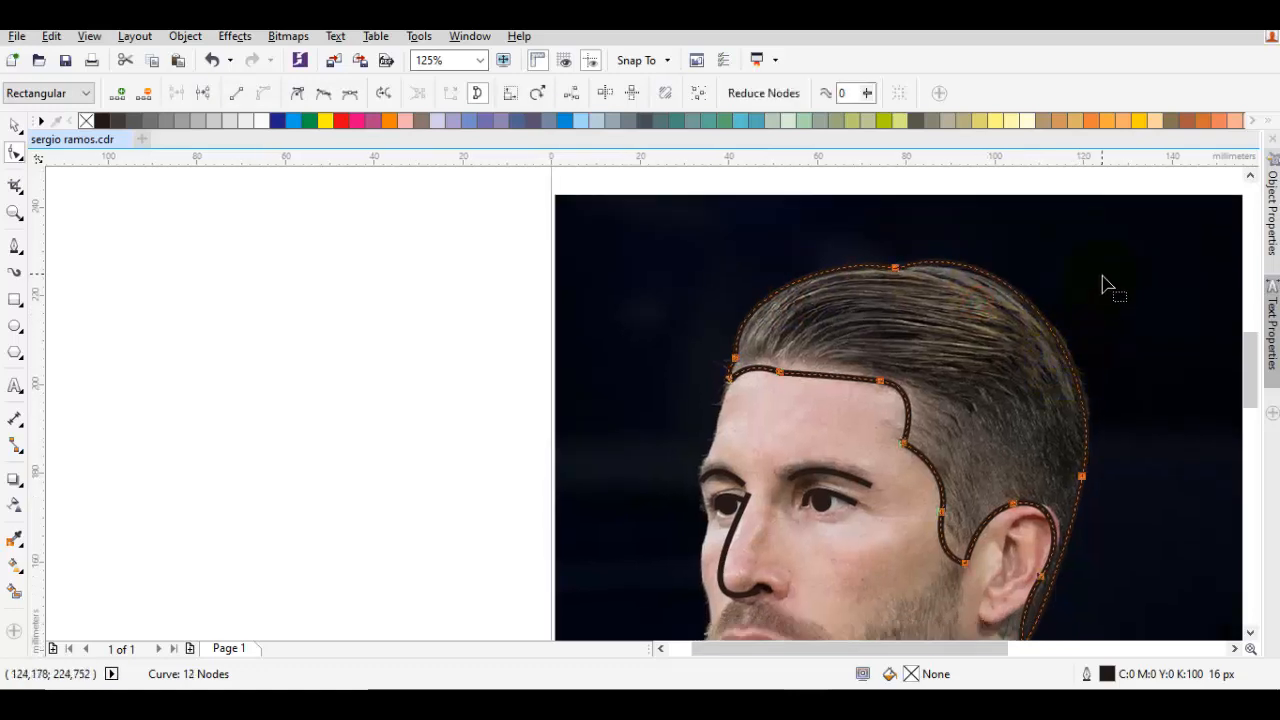
pyautogui.rightClick(1100, 277)
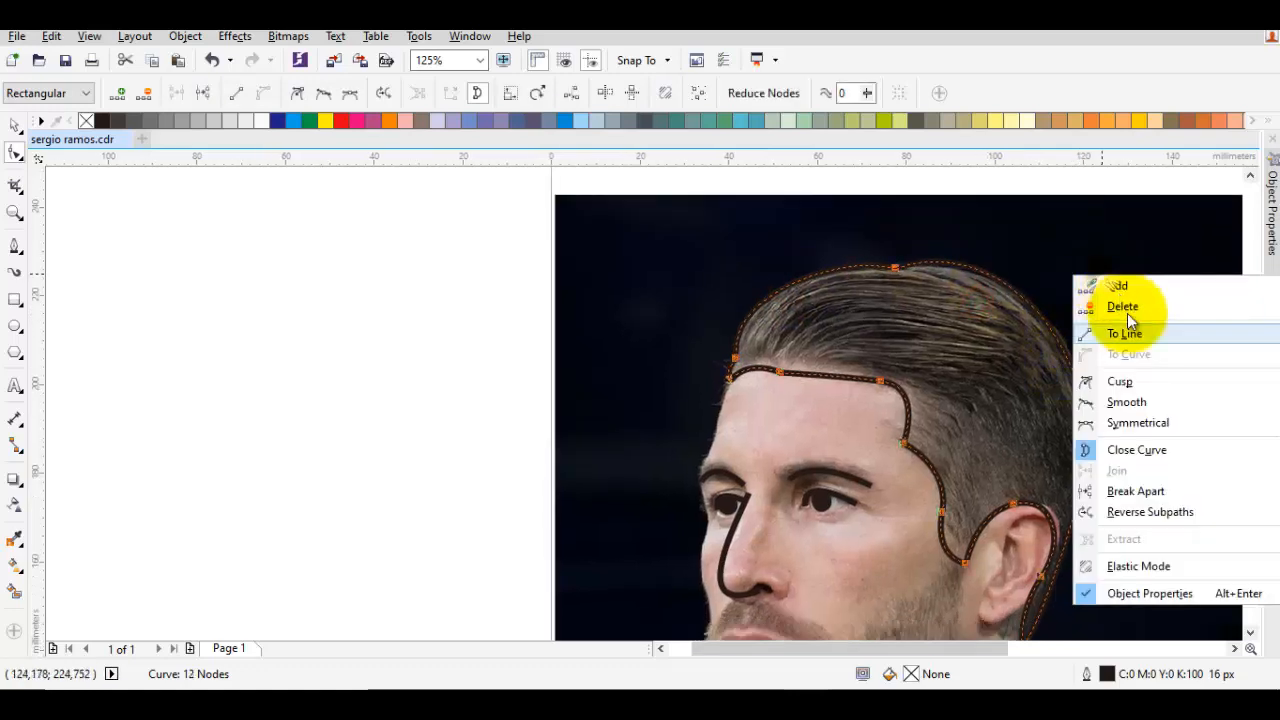
pyautogui.click(1137, 376)
# Smooth the crown of the hair outline by adjusting the right-hand control handle of its top node
pyautogui.click(925, 285)
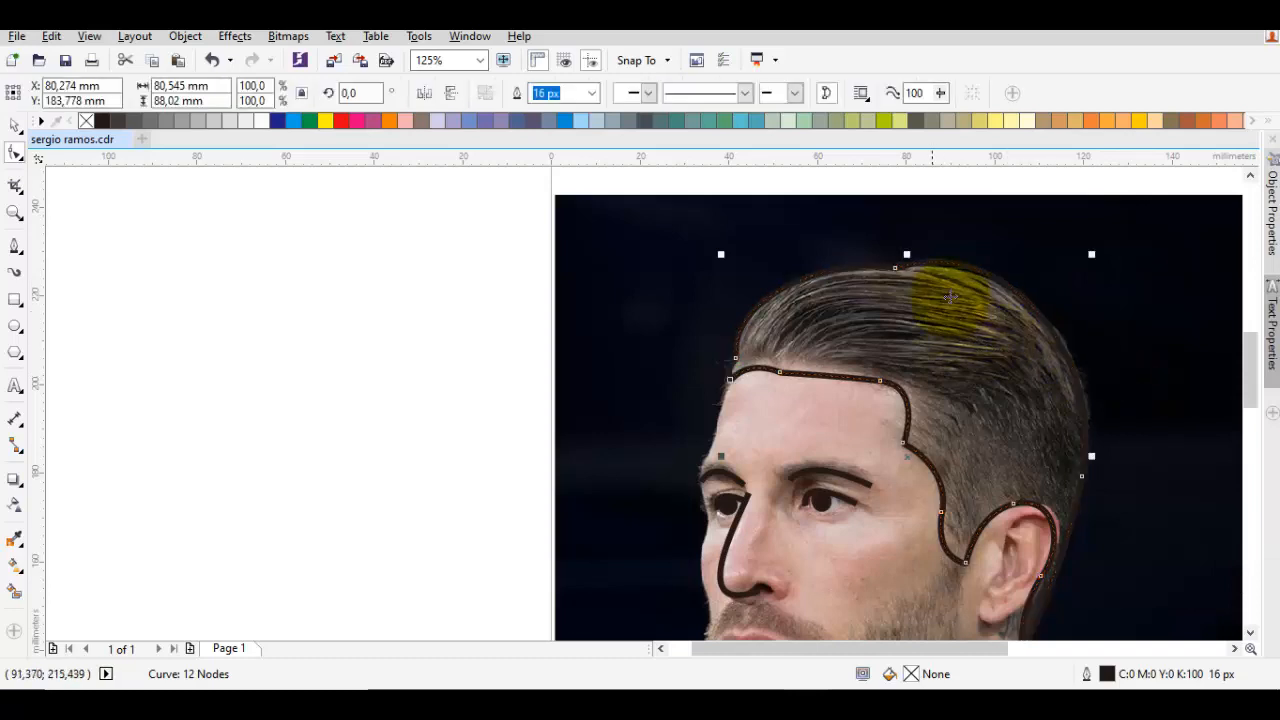
pyautogui.click(894, 266)
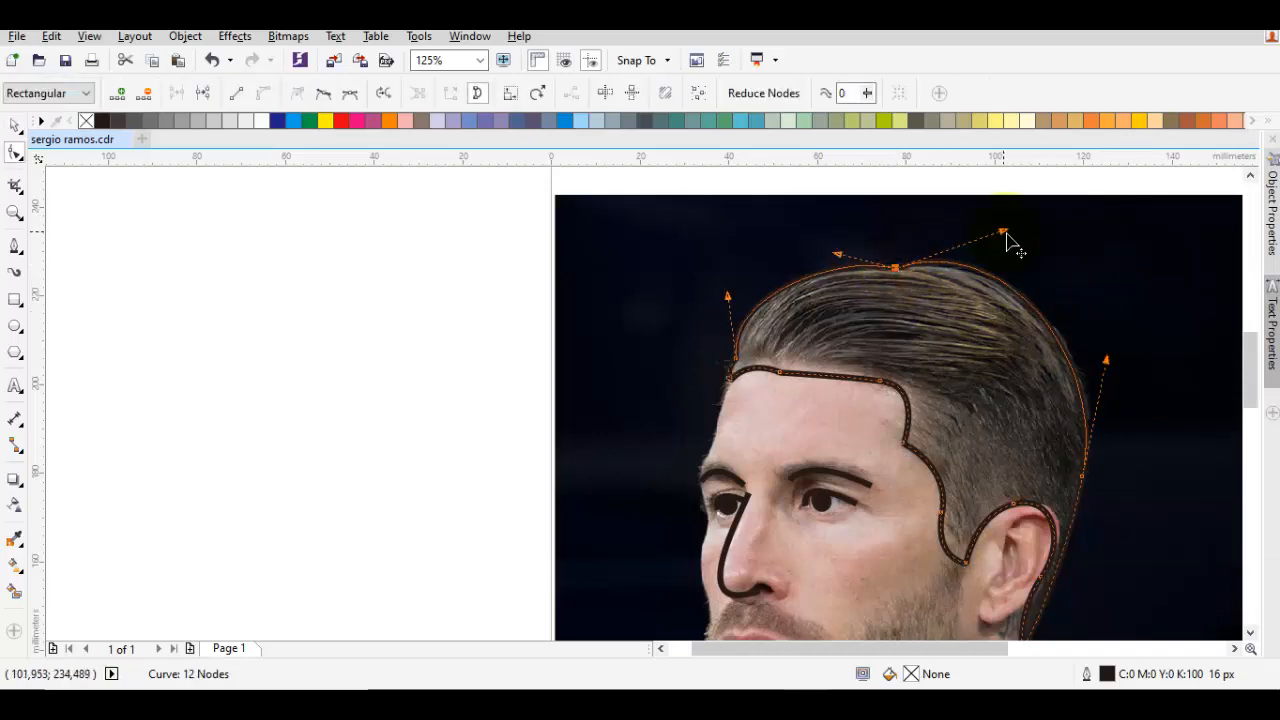
pyautogui.moveTo(1004, 234); pyautogui.dragTo(1028, 254)
pyautogui.press('space')
# Fill the closed hair shape with dark brown, C:69 M:71 Y:88 K:43
pyautogui.scroll(-5, 1028, 263)
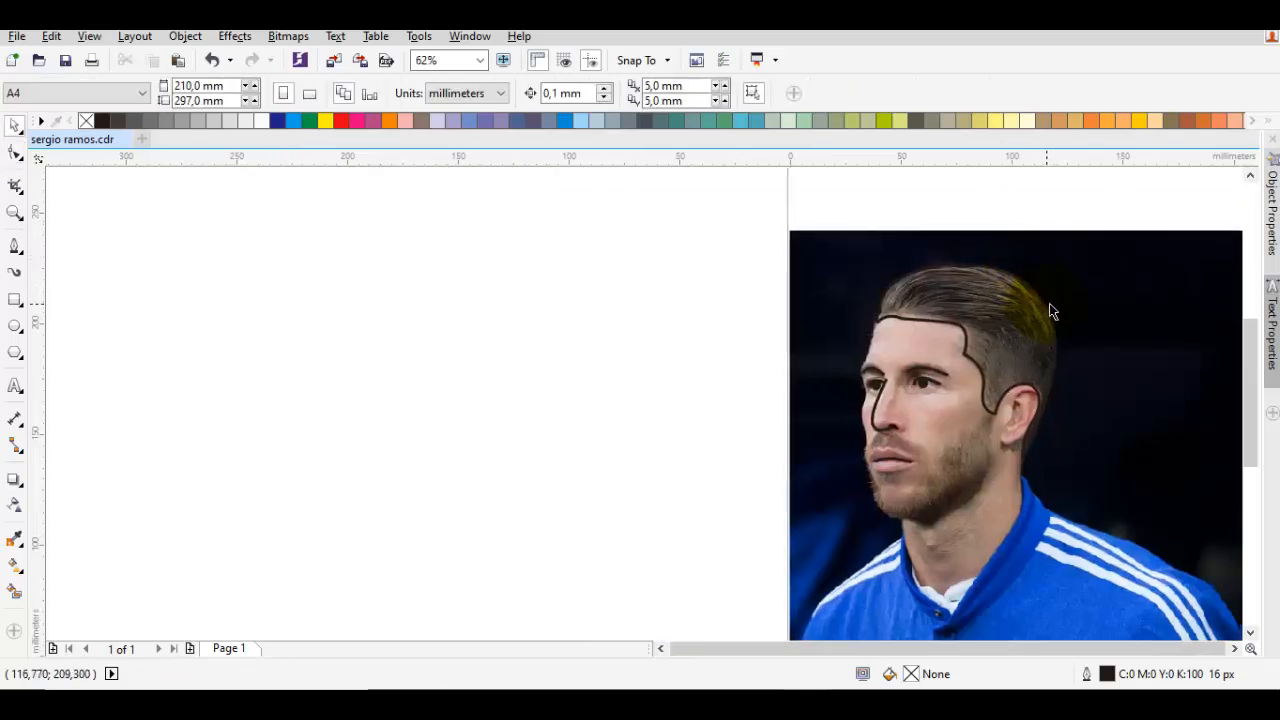
pyautogui.scroll(1, 1015, 292)
pyautogui.moveTo(1048, 341); pyautogui.dragTo(1016, 308)
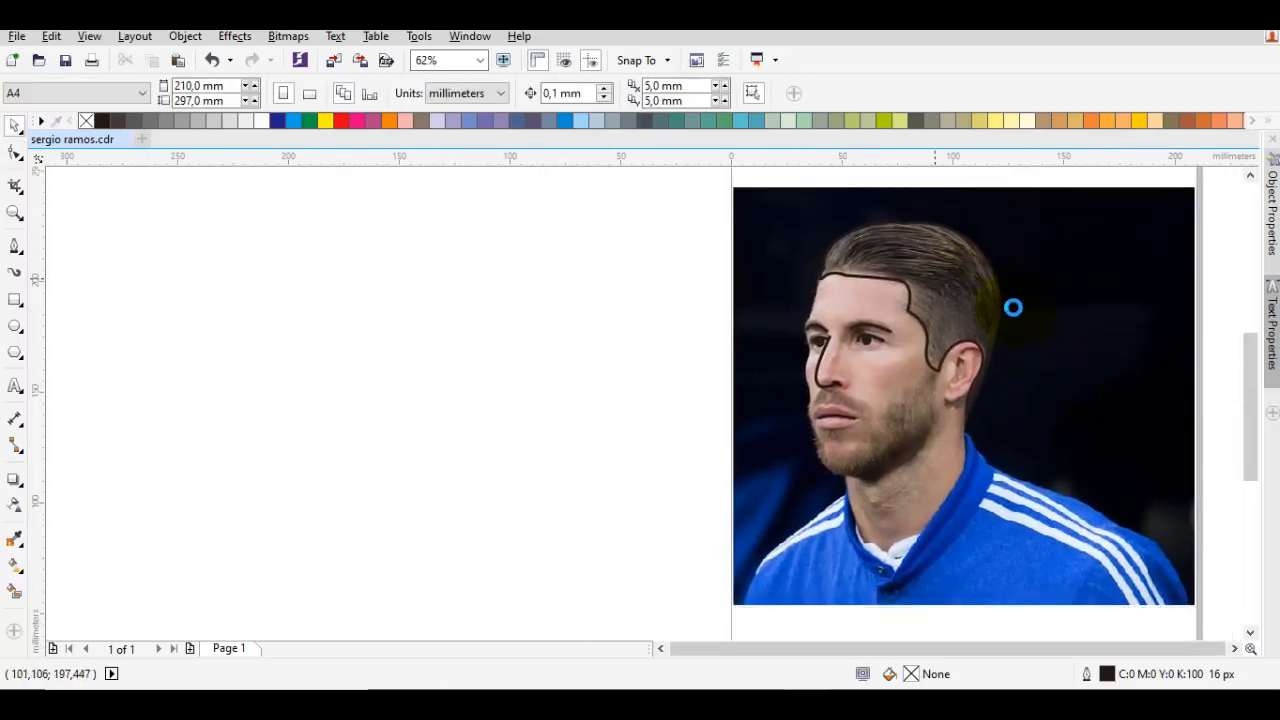
pyautogui.scroll(4, 932, 276)
pyautogui.click(931, 273)
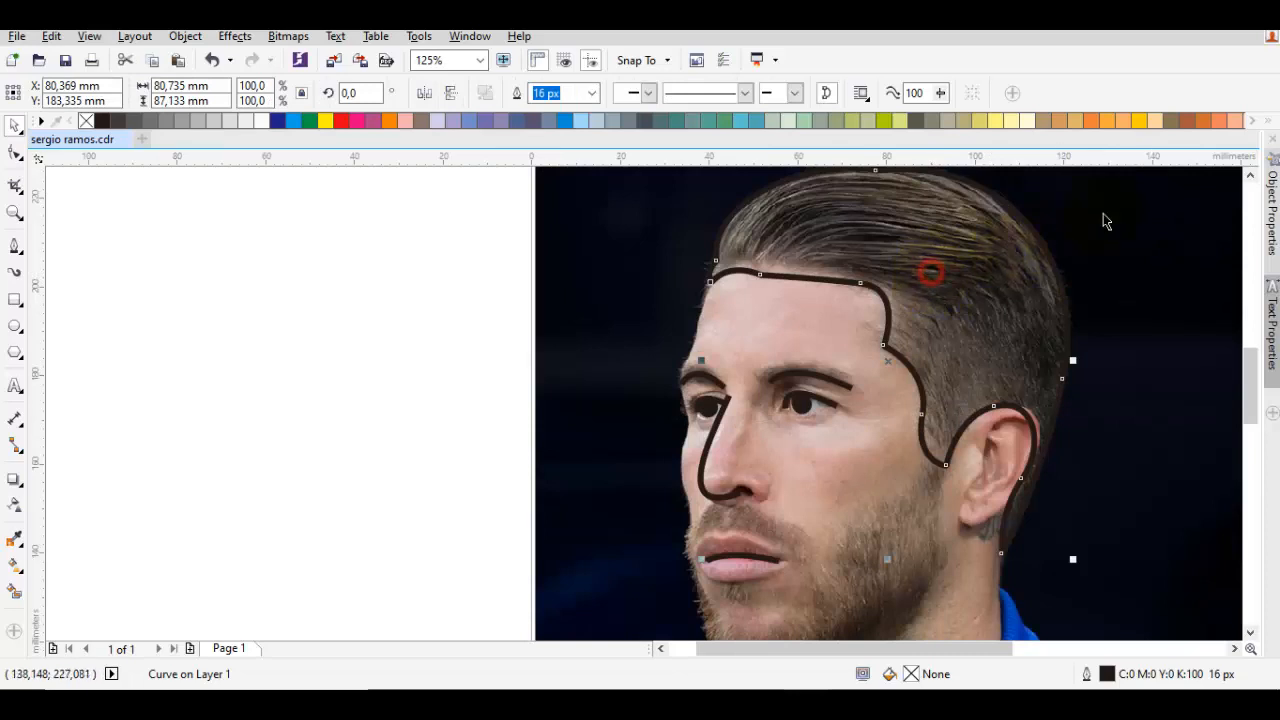
pyautogui.click(1168, 120)
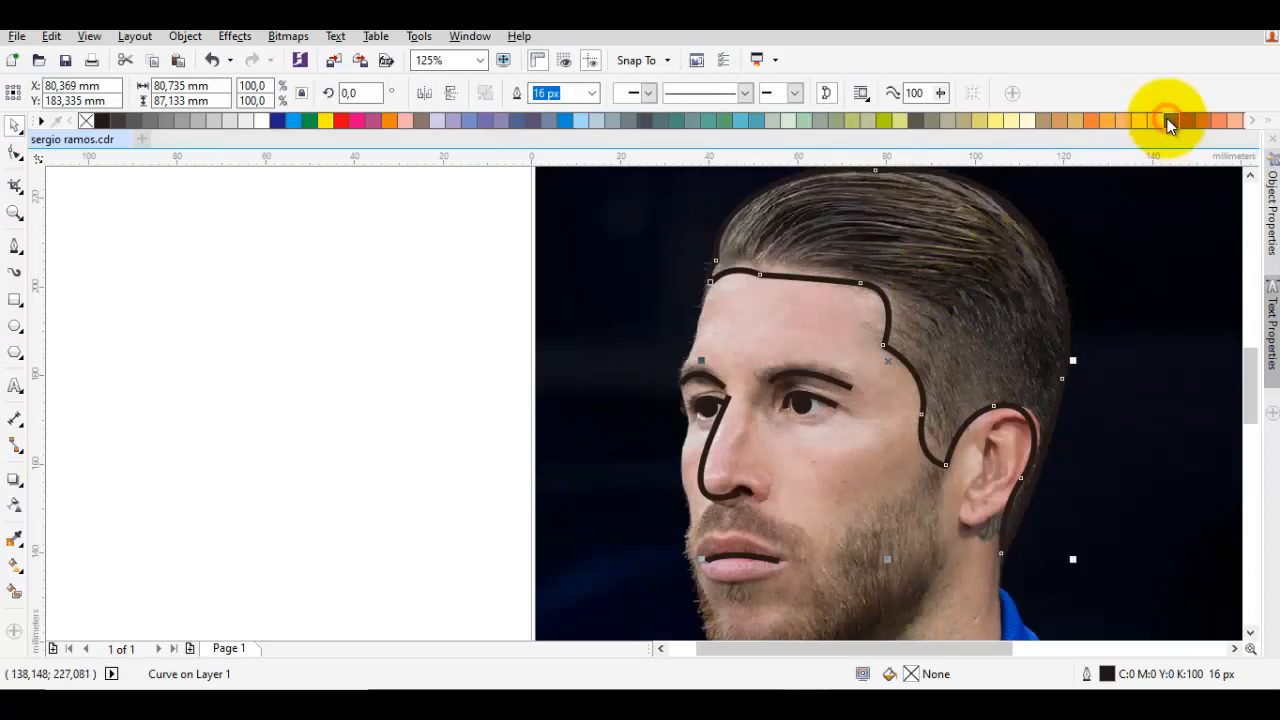
pyautogui.moveTo(1173, 123); pyautogui.dragTo(1262, 160)
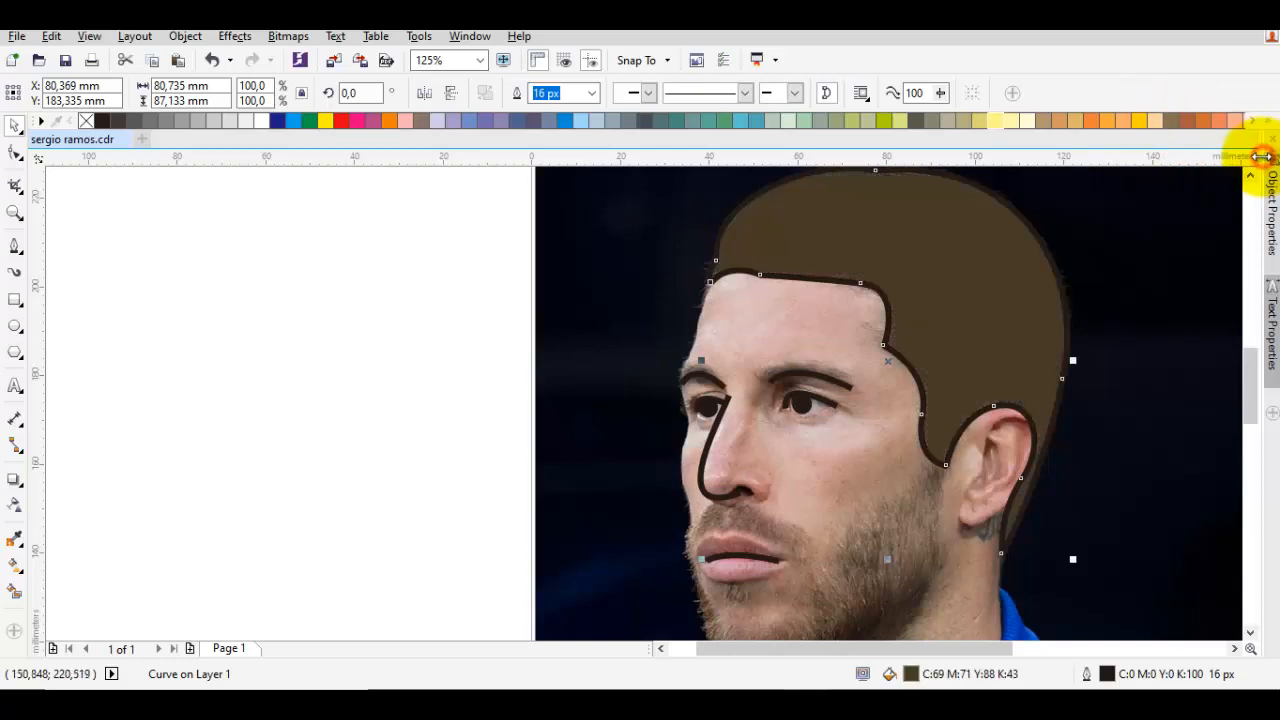
# Smooth the hairline above the forehead and temple by adjusting its nodes and the temple node's upper control handle with the Shape tool
pyautogui.doubleClick(968, 272)
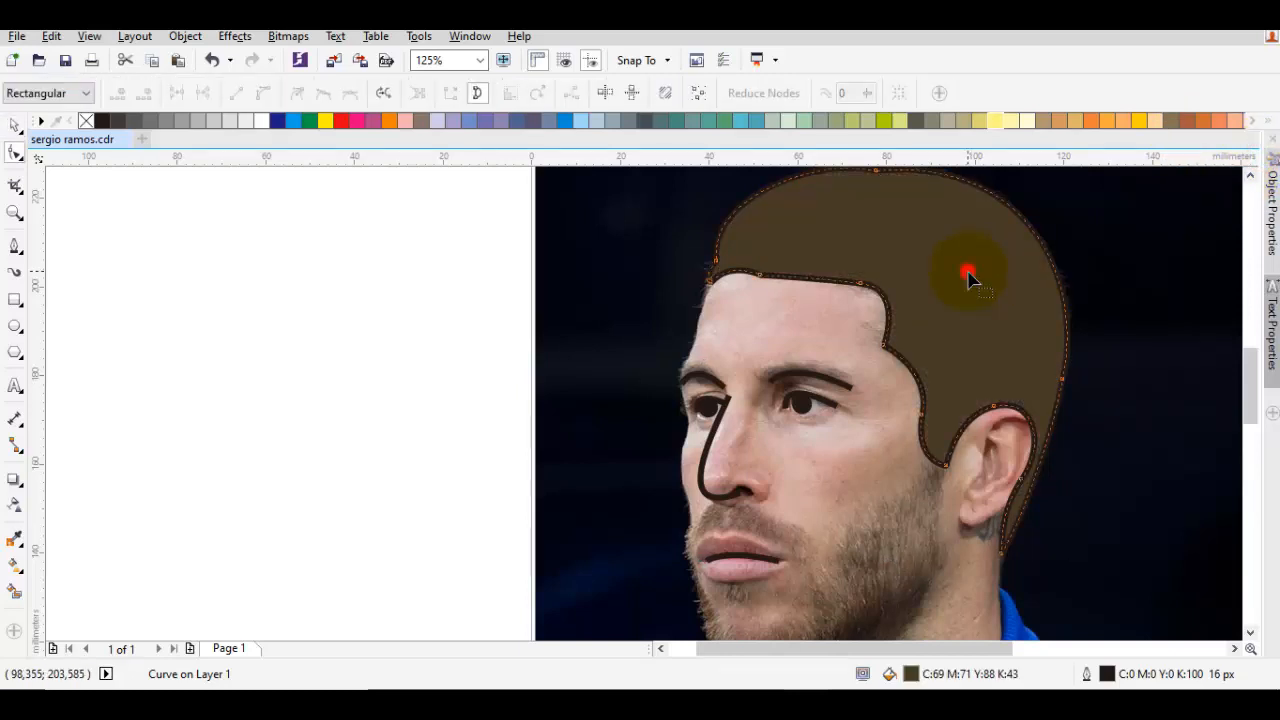
pyautogui.doubleClick(862, 287)
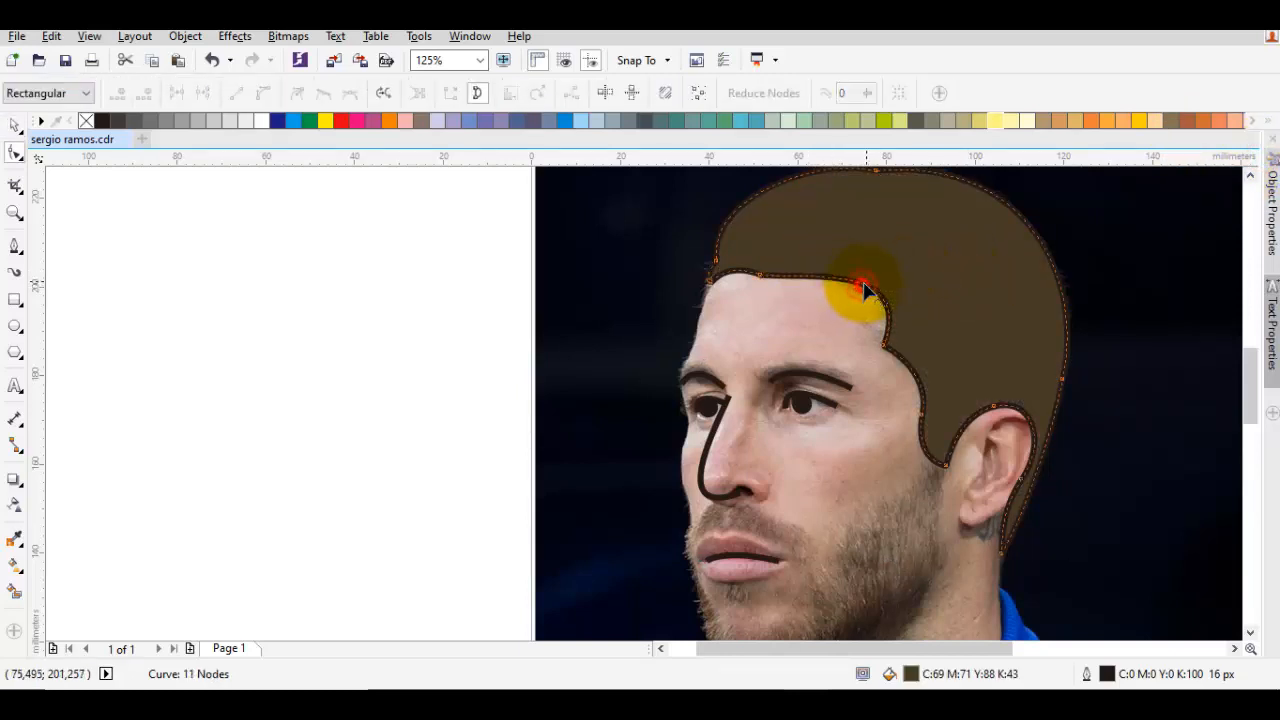
pyautogui.rightClick(840, 234)
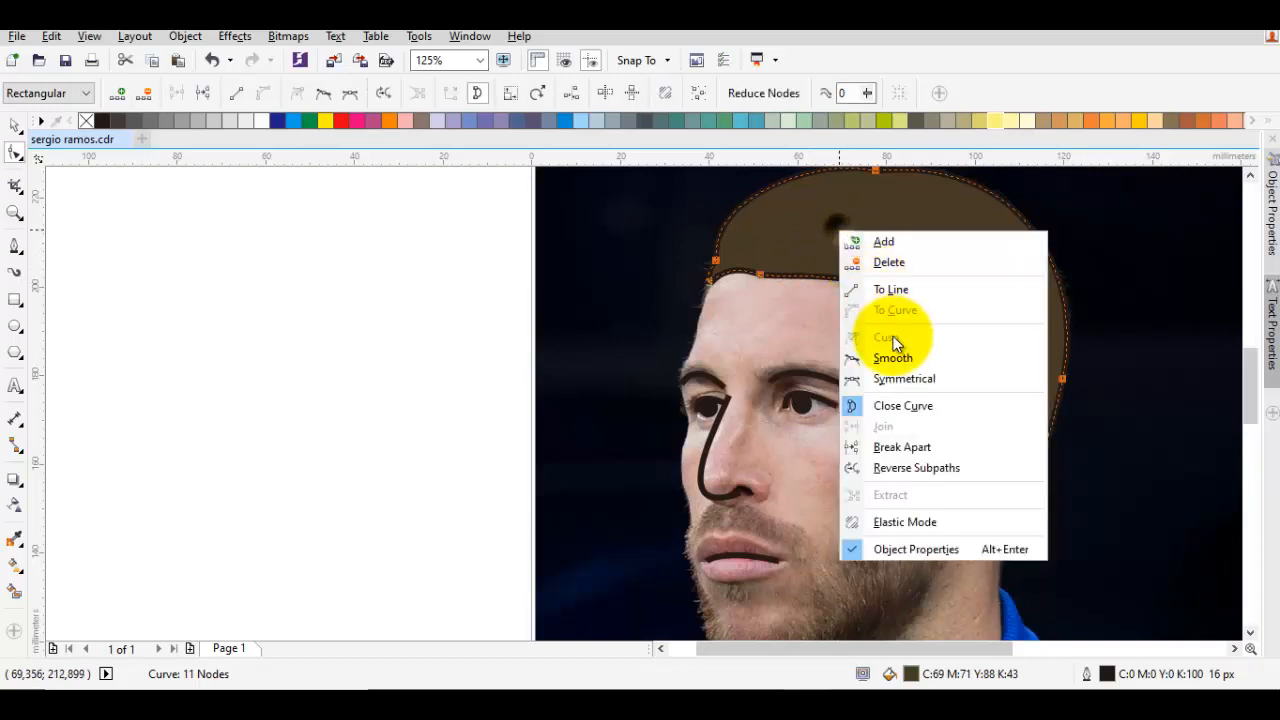
pyautogui.click(838, 274)
pyautogui.click(795, 240)
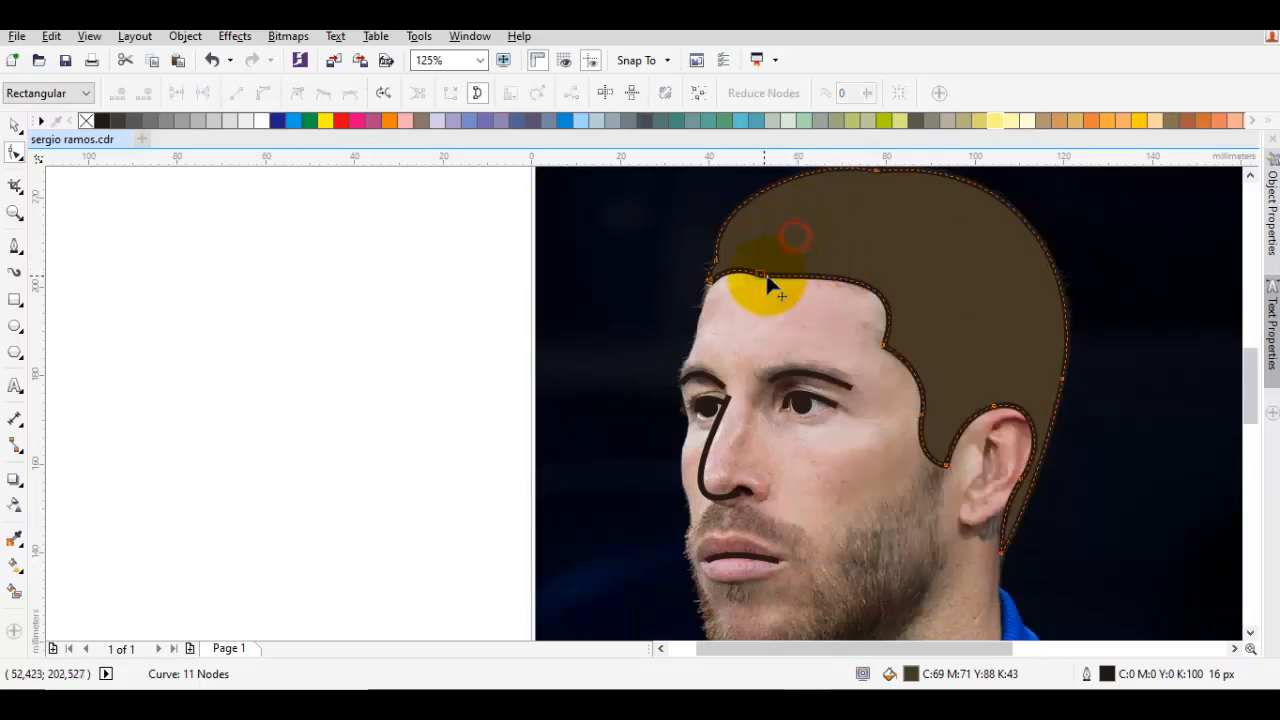
pyautogui.click(763, 276)
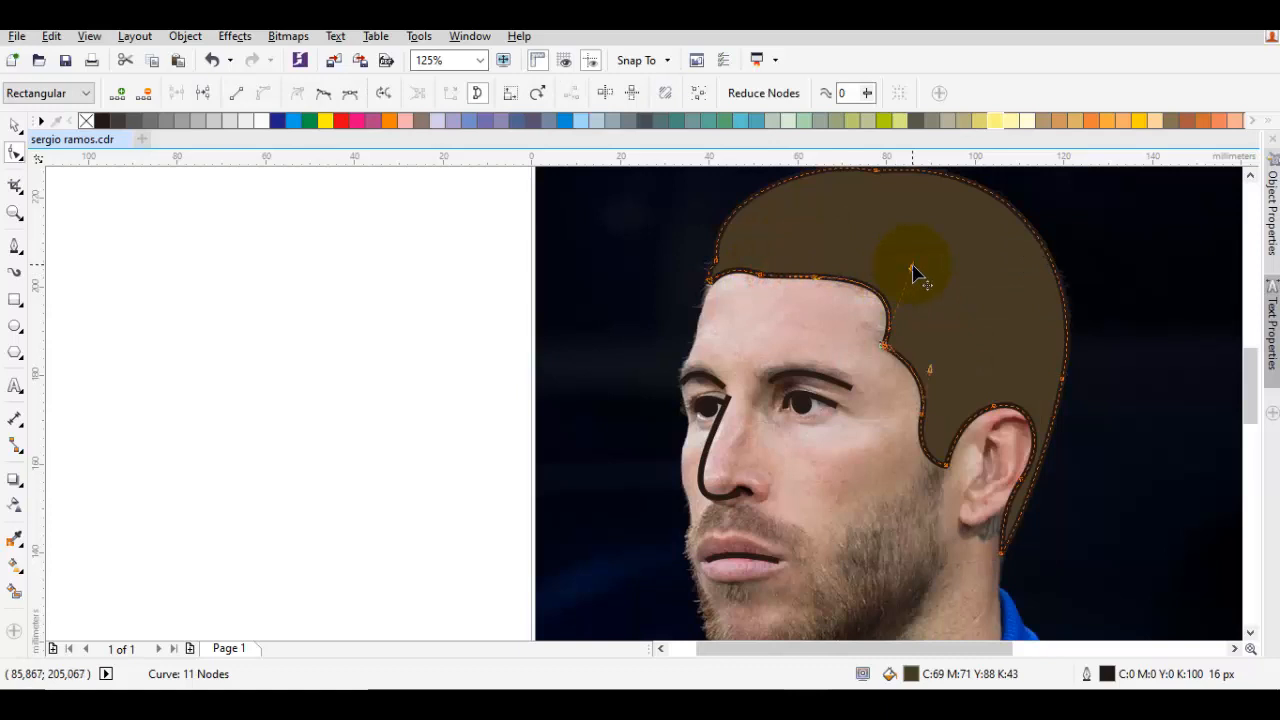
pyautogui.moveTo(912, 267); pyautogui.dragTo(895, 266)
pyautogui.press('space')
pyautogui.press('Escape')
# Draw a 16 px Pen curve tracing the inner fold of the ear, leaving it open at both ends
pyautogui.press('F3')
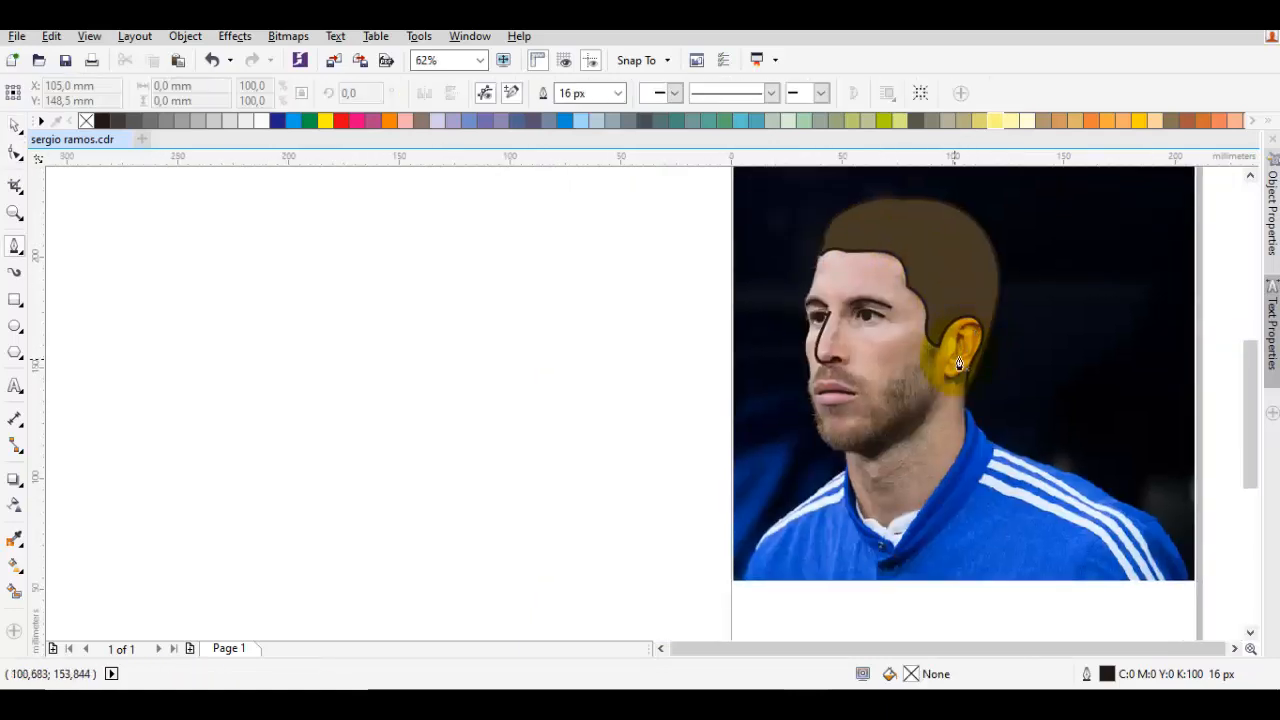
pyautogui.scroll(2, 958, 364)
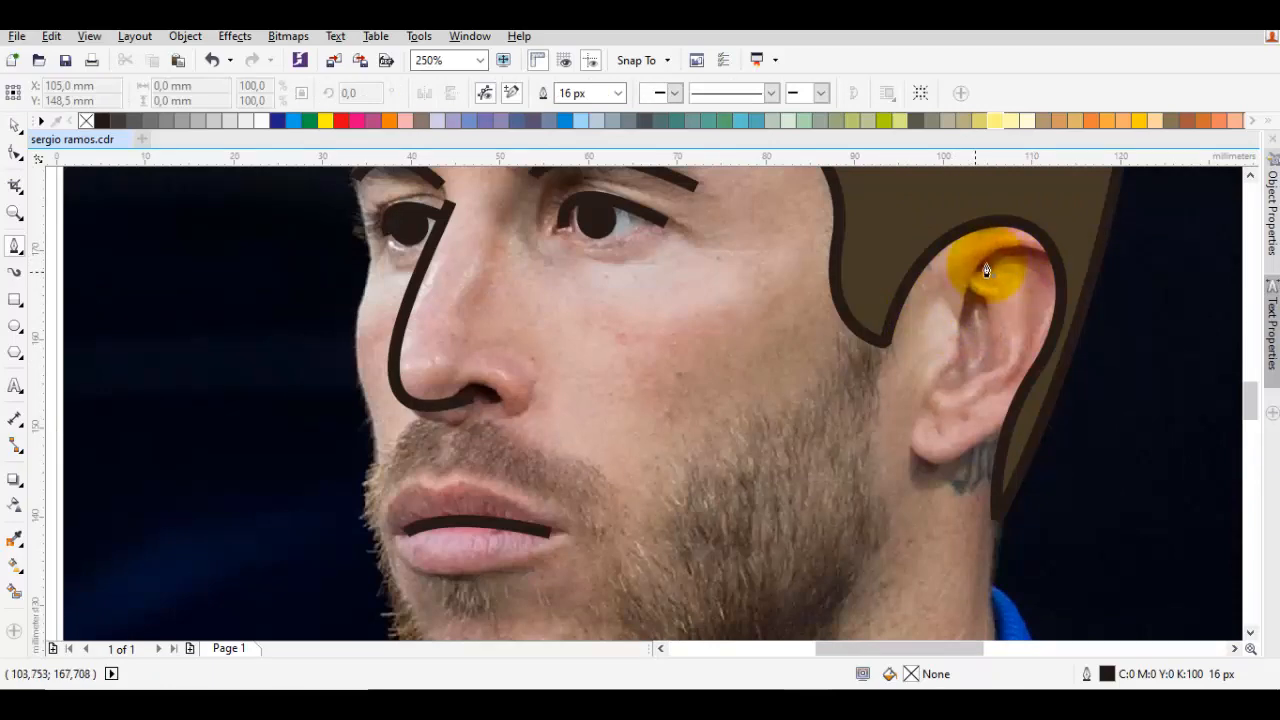
pyautogui.moveTo(975, 271); pyautogui.dragTo(1041, 285)
pyautogui.moveTo(951, 366); pyautogui.dragTo(903, 334)
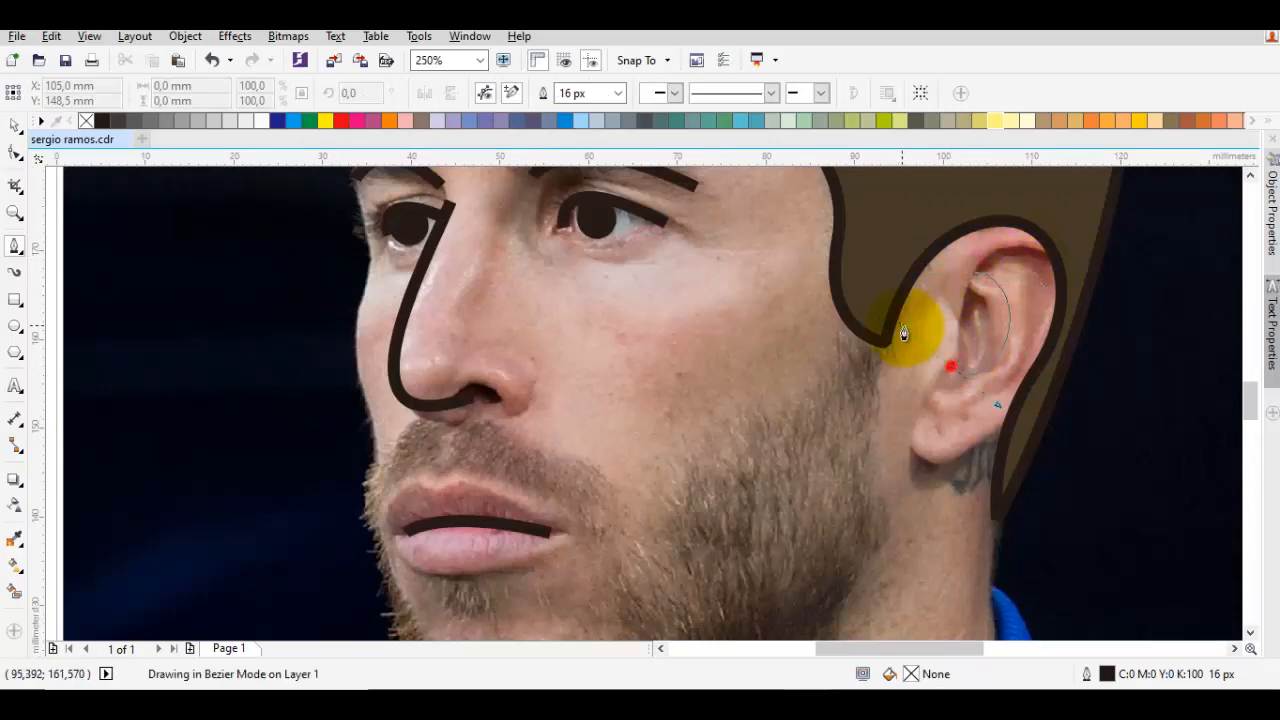
pyautogui.scroll(-1, 924, 336)
pyautogui.press('space')
pyautogui.press('Escape')
pyautogui.moveTo(921, 376); pyautogui.dragTo(1028, 294)
pyautogui.press('space')
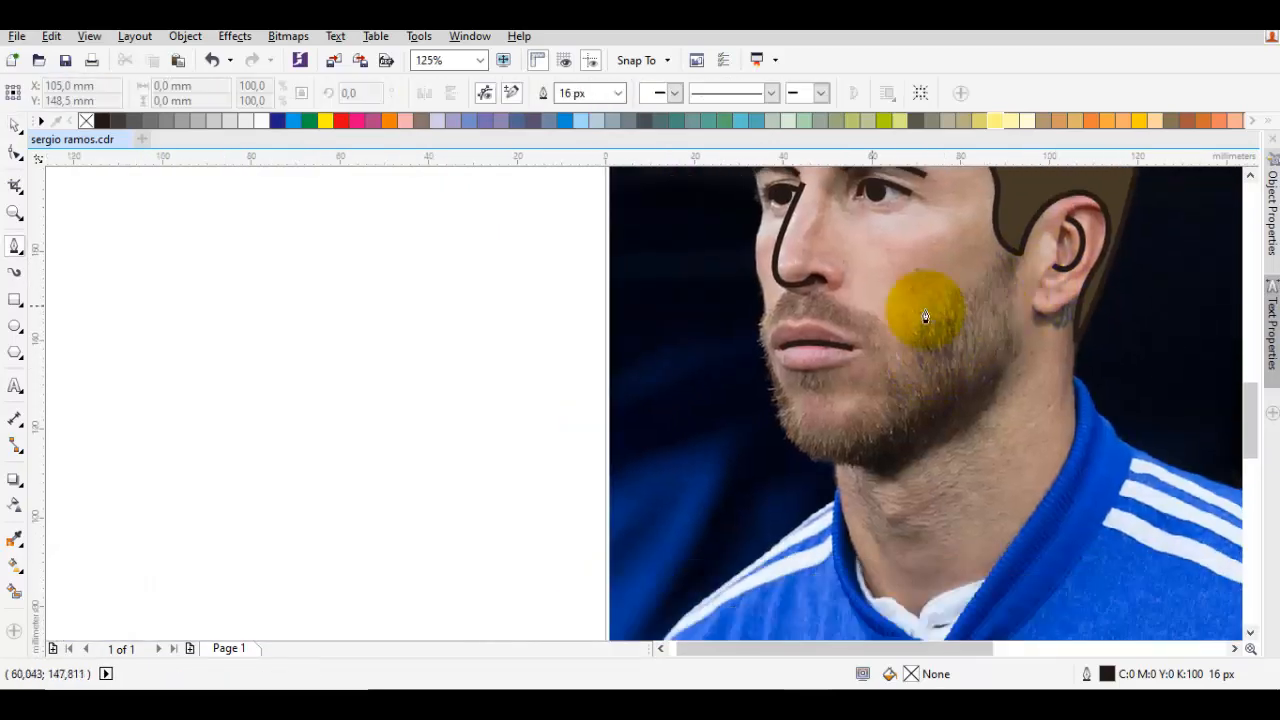
pyautogui.scroll(1, 814, 214)
pyautogui.scroll(2, 801, 232)
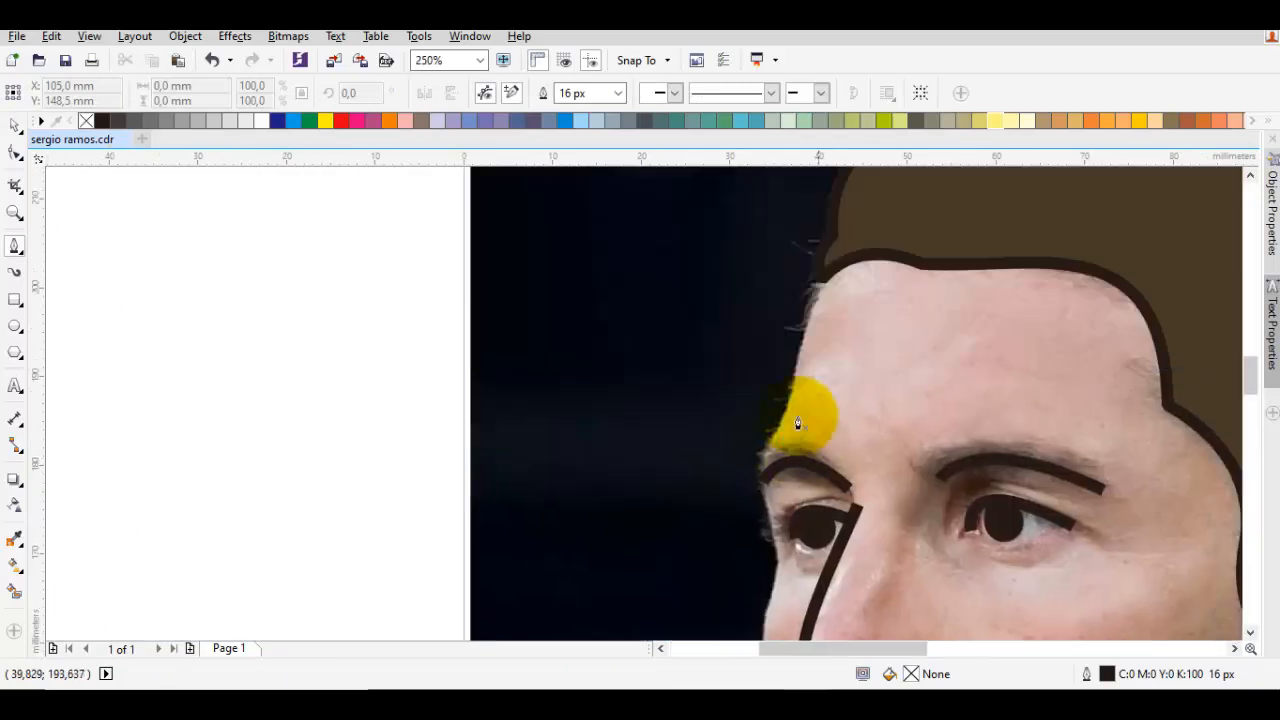
pyautogui.click(820, 278)
pyautogui.moveTo(975, 205); pyautogui.dragTo(789, 350)
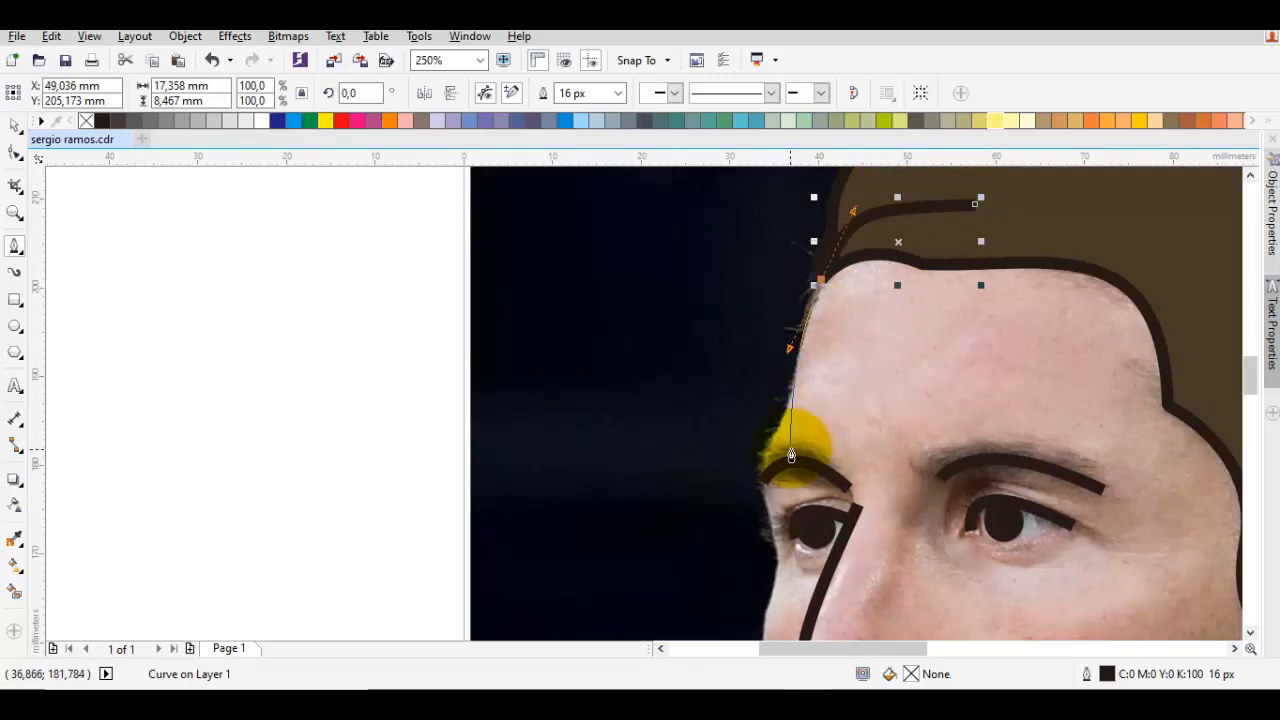
pyautogui.scroll(-1, 790, 420)
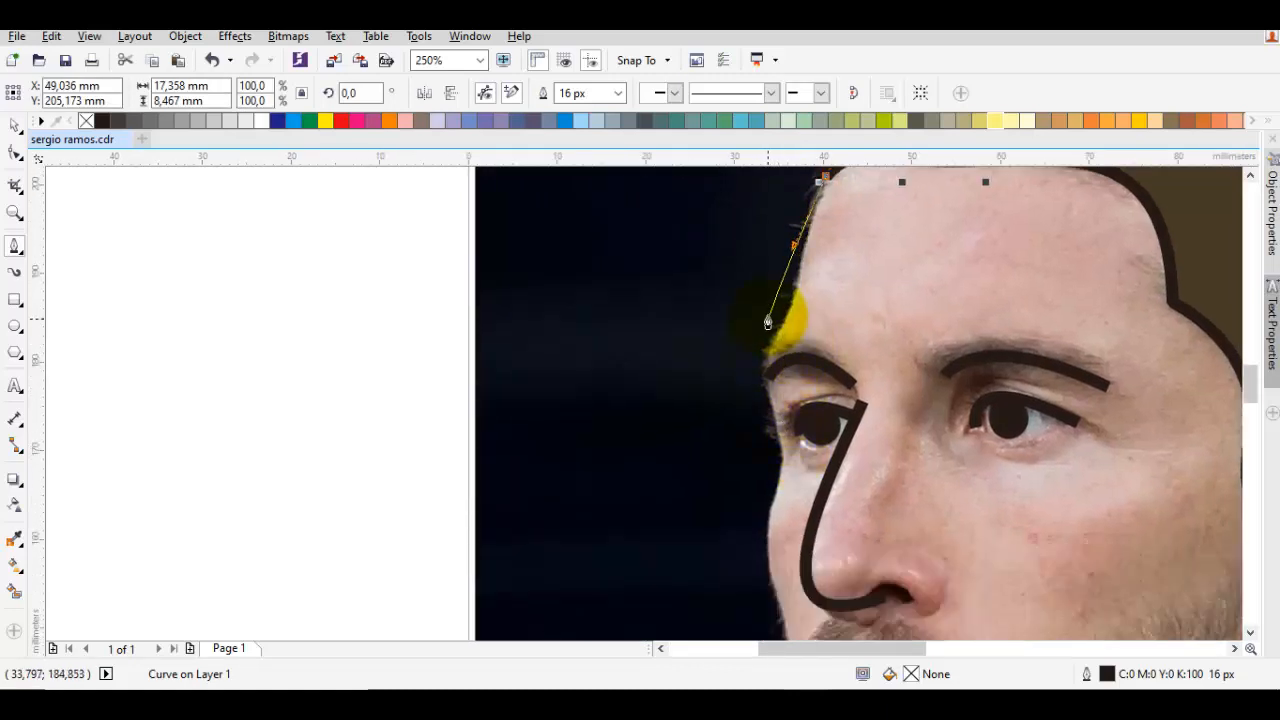
pyautogui.hotkey('ctrl', 'z')
# Start the face outline inside the hair with the Pen tool and trace the forehead, eye socket and cheek down beside the mouth
pyautogui.scroll(1, 805, 248)
pyautogui.click(964, 186)
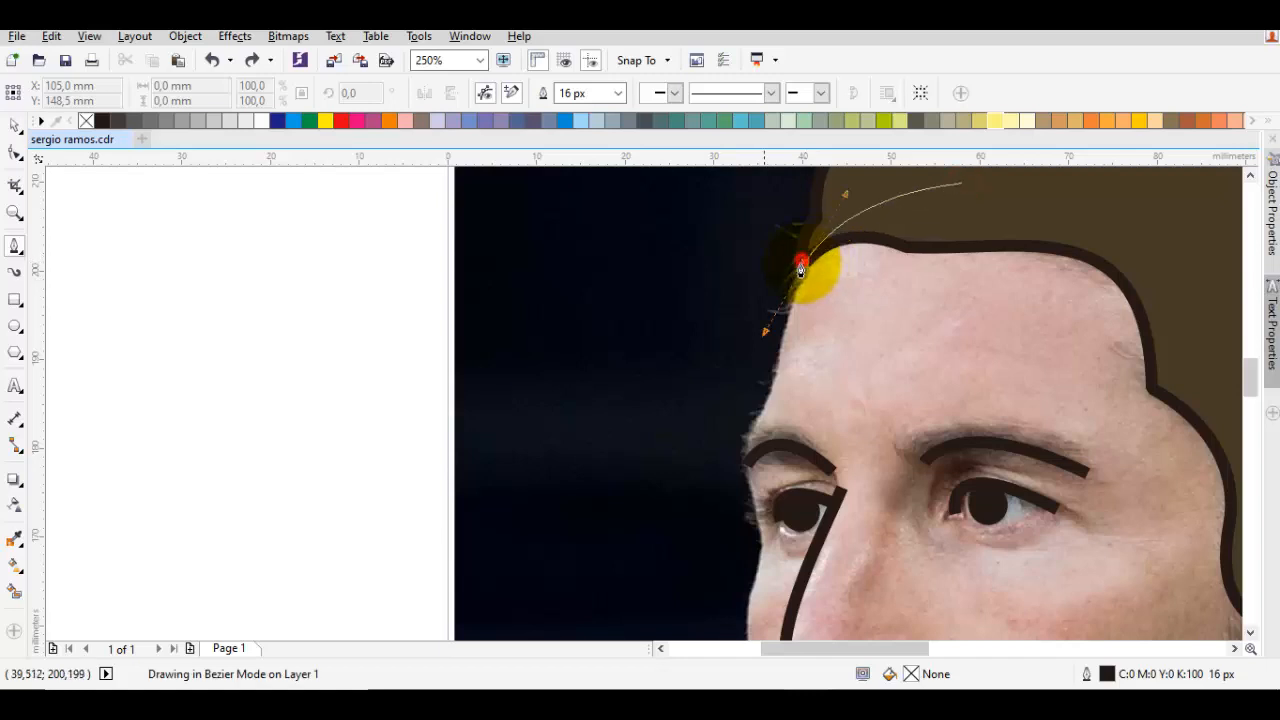
pyautogui.moveTo(801, 268); pyautogui.dragTo(721, 442)
pyautogui.scroll(-2, 740, 470)
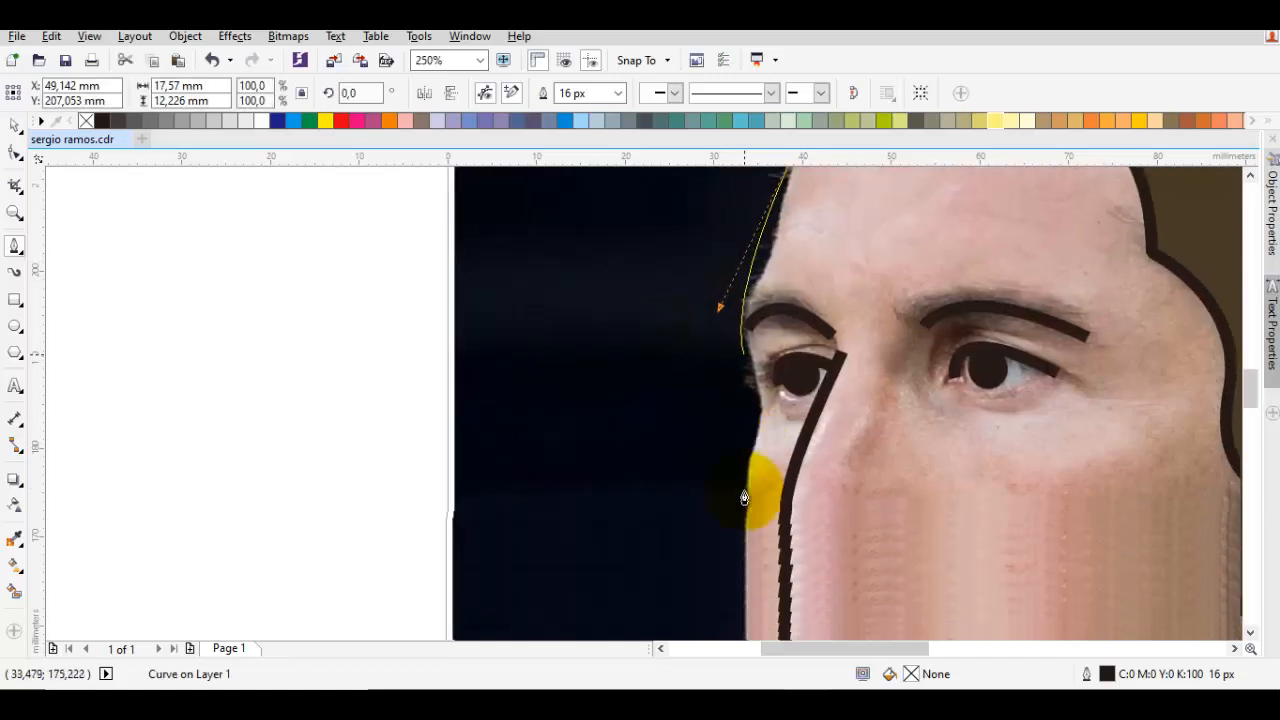
pyautogui.click(764, 388)
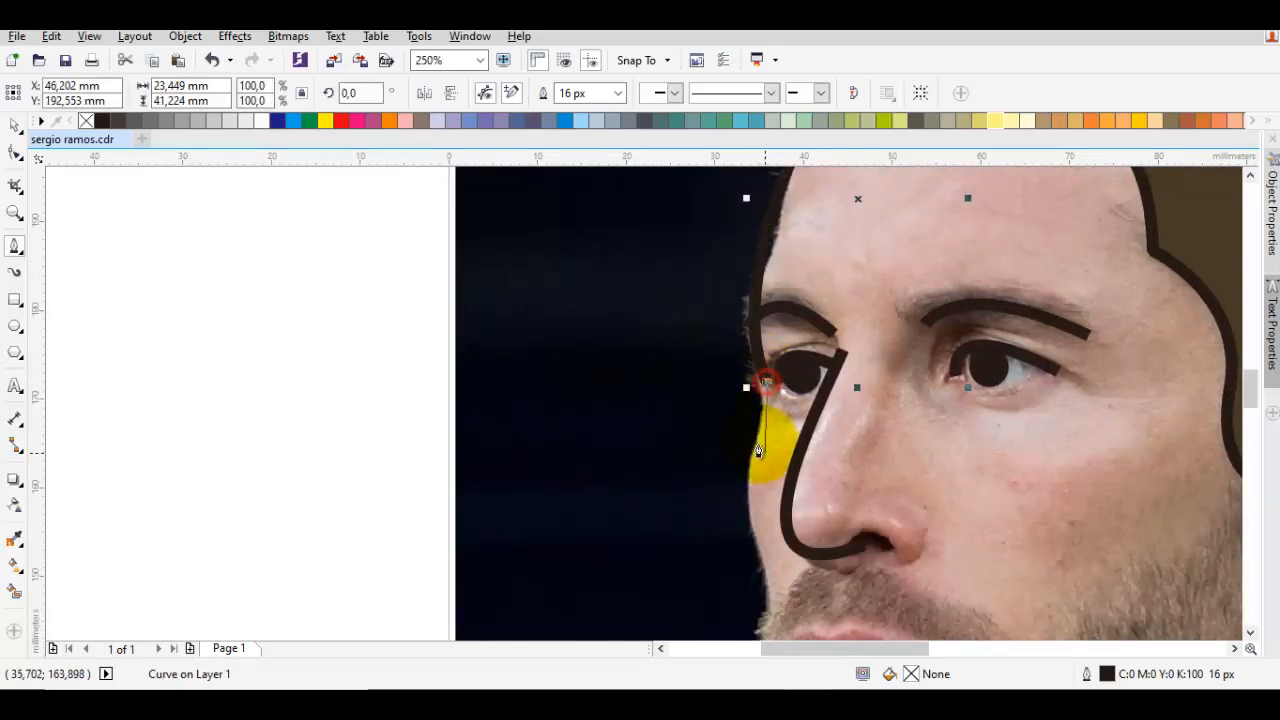
pyautogui.scroll(-3, 780, 450)
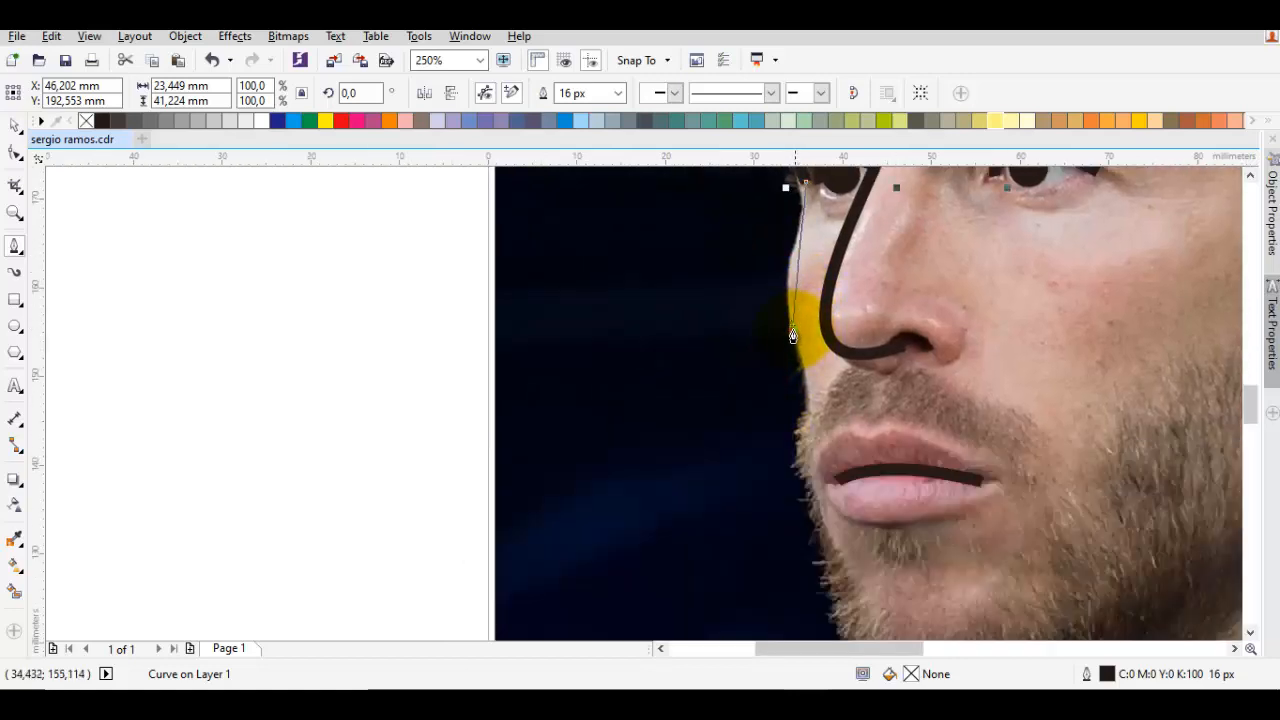
pyautogui.moveTo(793, 335); pyautogui.dragTo(812, 420)
pyautogui.scroll(-3, 806, 494)
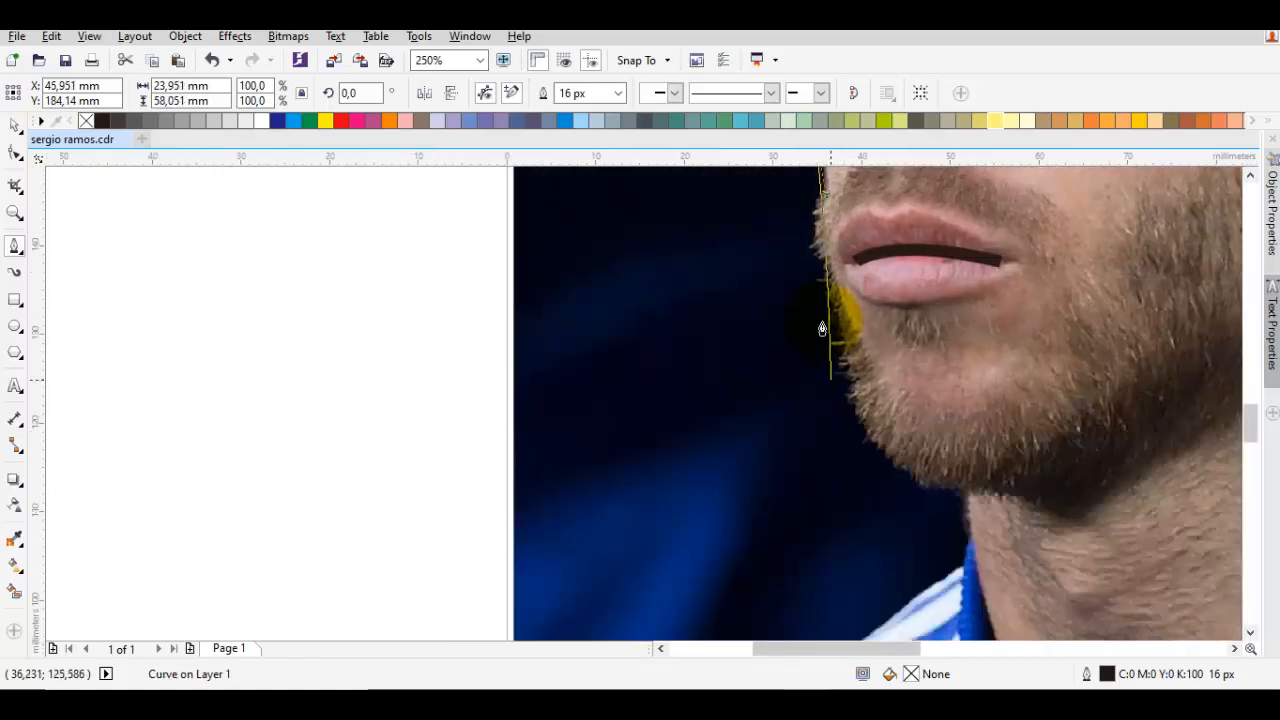
pyautogui.scroll(-1, 822, 329)
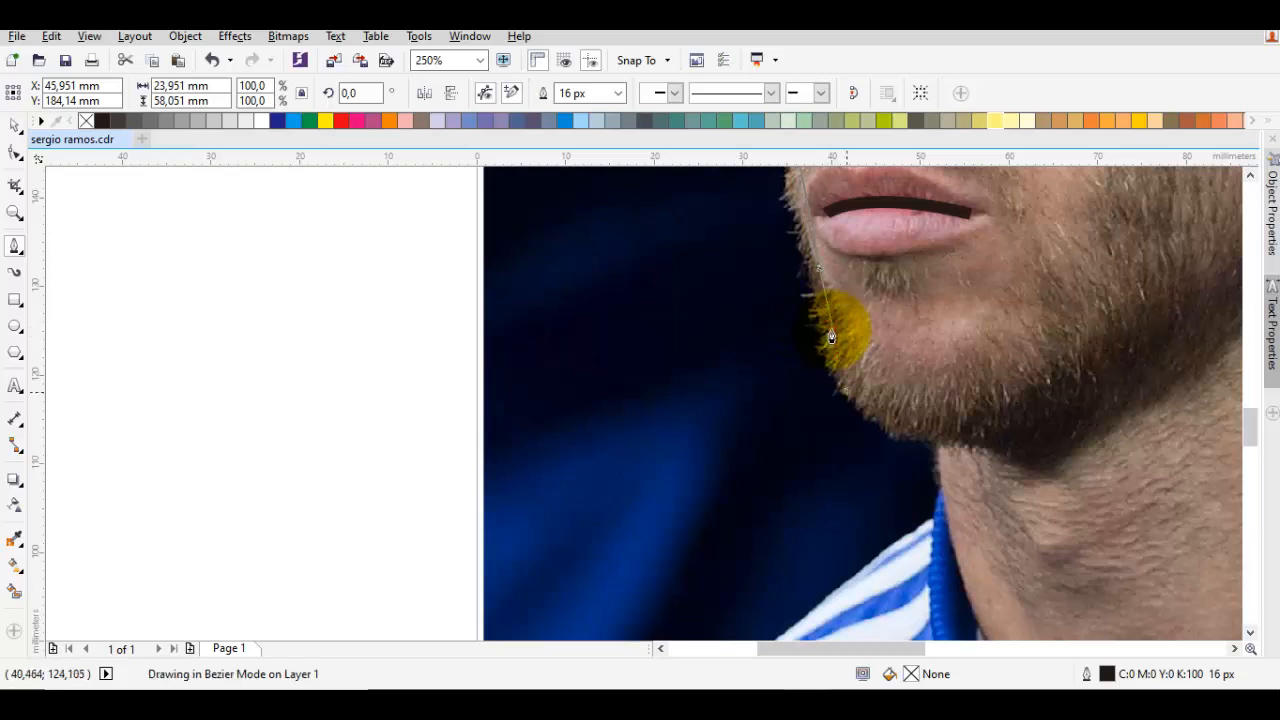
pyautogui.moveTo(831, 337); pyautogui.dragTo(868, 440)
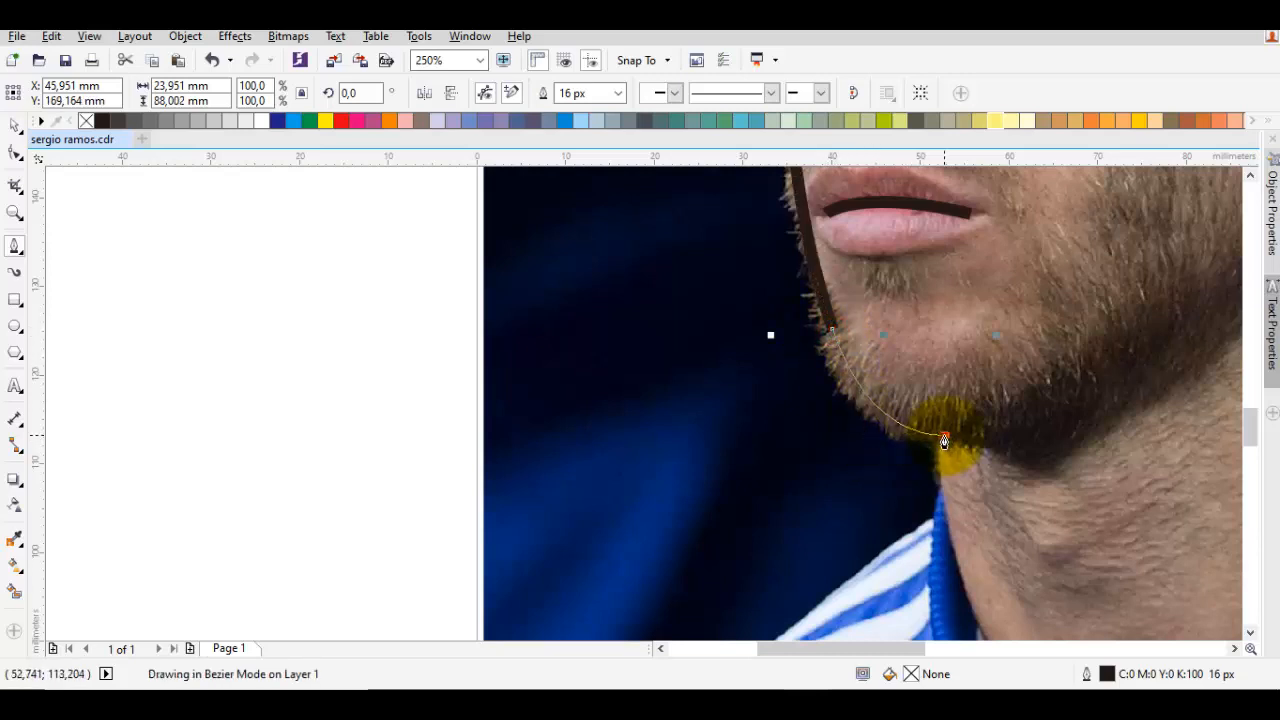
pyautogui.click(944, 440)
pyautogui.hotkey('ctrl', 'z')
pyautogui.hotkey('ctrl', 'z')
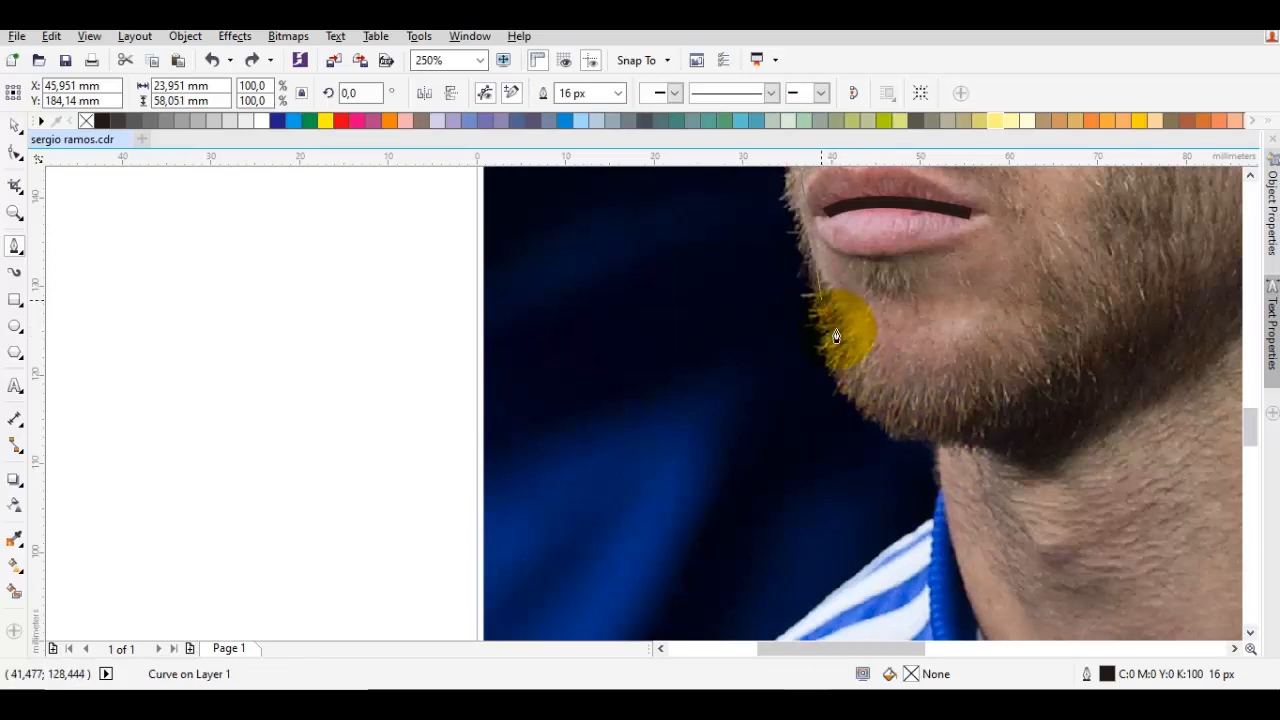
# Continue the face outline around the chin and down the front of the neck to the inner collar edge
pyautogui.moveTo(825, 310); pyautogui.dragTo(863, 440)
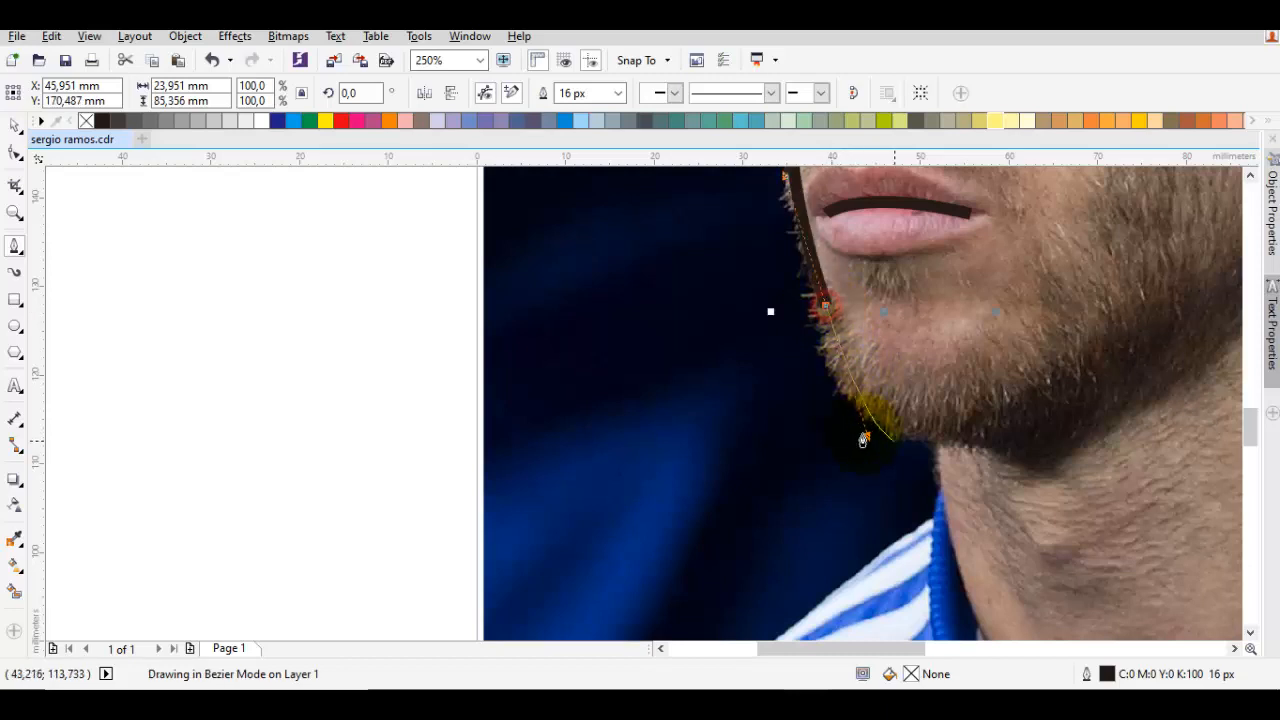
pyautogui.click(933, 436)
pyautogui.scroll(-4, 933, 436)
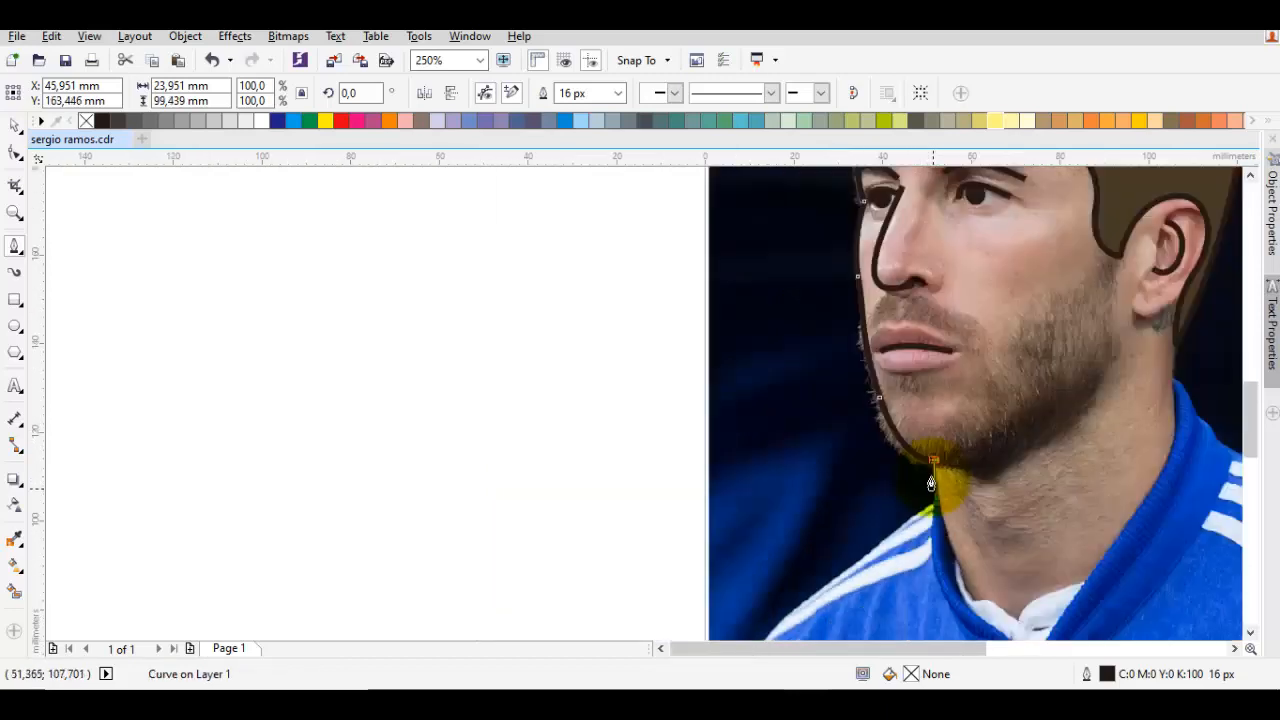
pyautogui.scroll(1, 919, 424)
pyautogui.scroll(3, 919, 424)
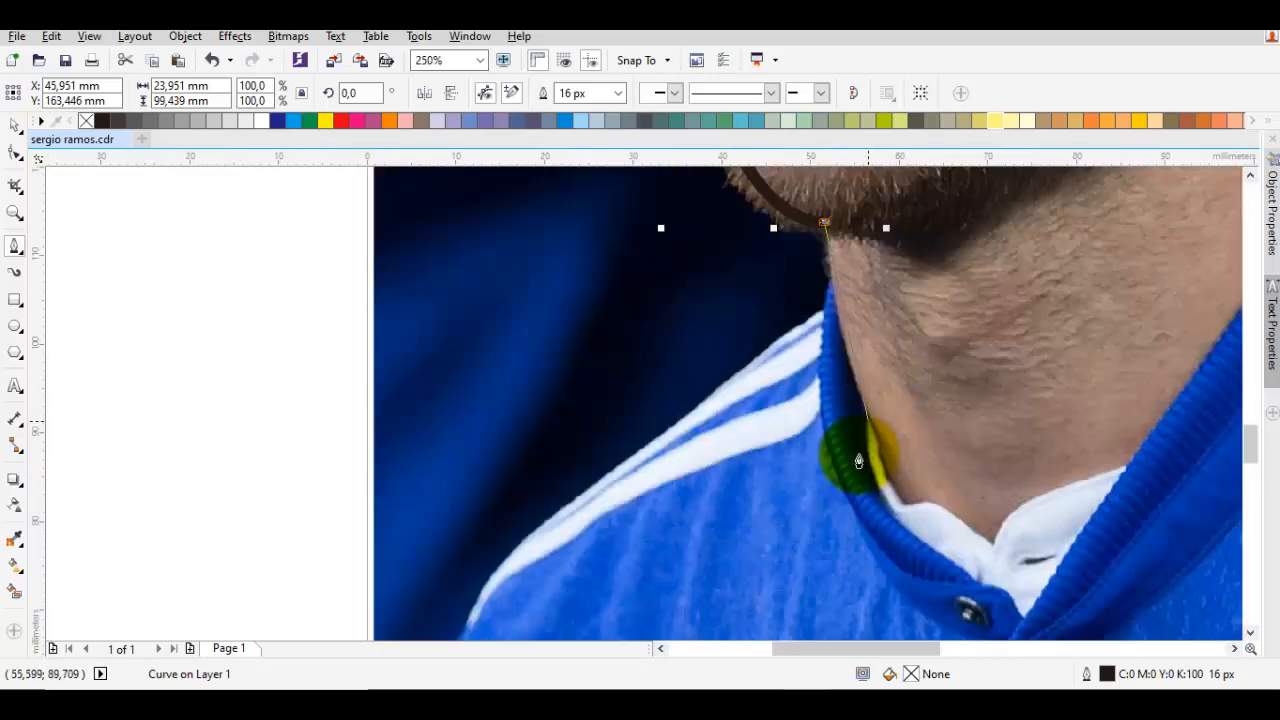
pyautogui.moveTo(893, 497); pyautogui.dragTo(914, 520)
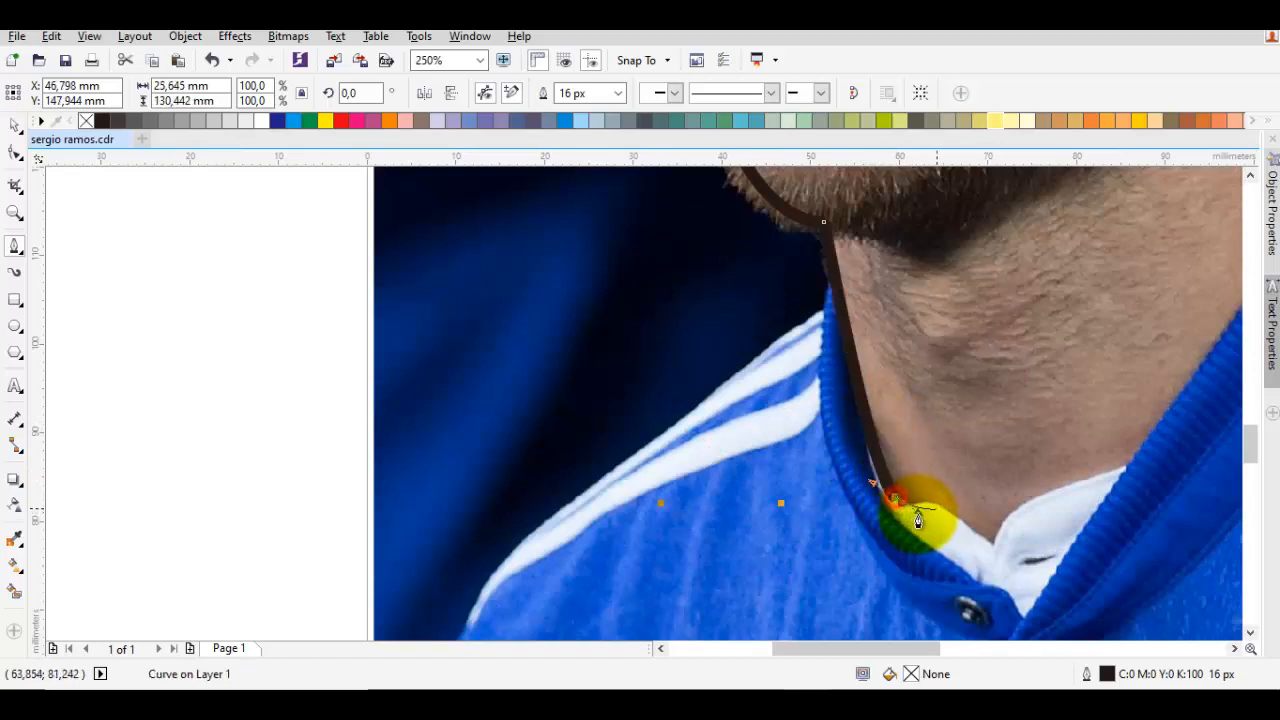
# Trace the neckline along the white inner collar, dipping to its central notch and rising along the far side
pyautogui.click(946, 505)
pyautogui.click(991, 546)
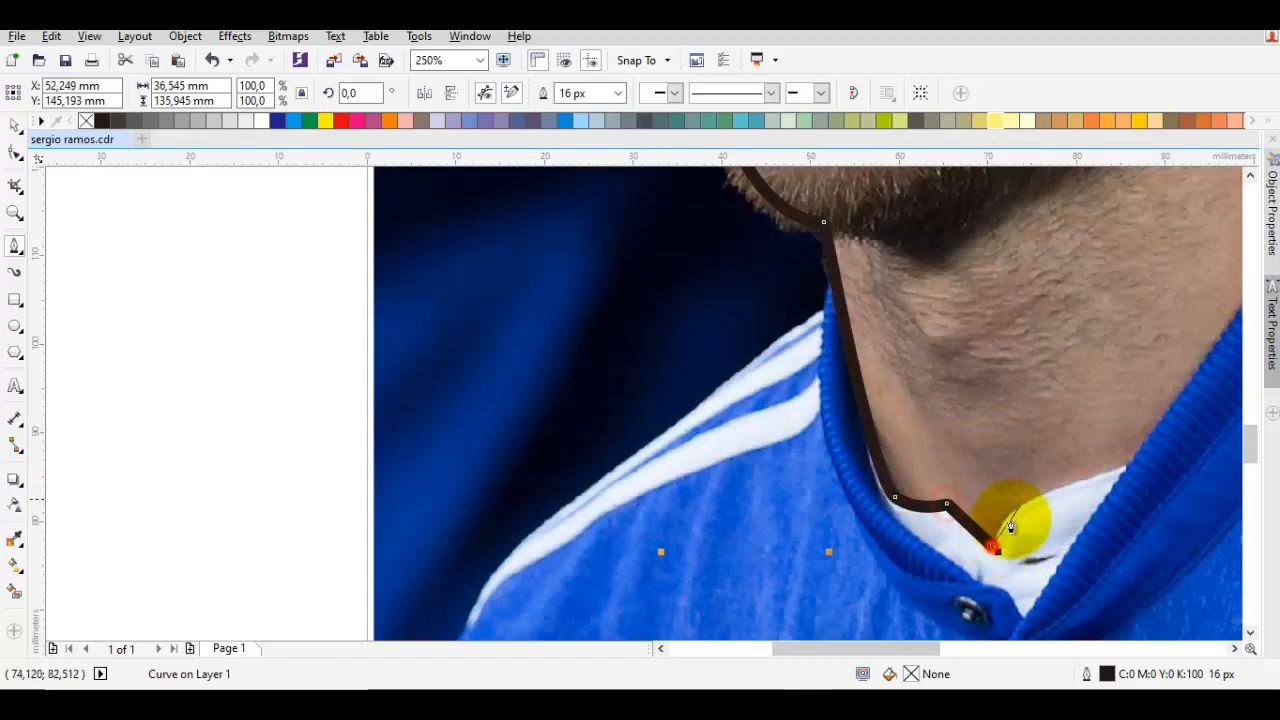
pyautogui.moveTo(1027, 496); pyautogui.dragTo(1135, 460)
# Extend the face outline along the blue collar and up the back of the neck to the hair's lower tip
pyautogui.scroll(-4, 1143, 452)
pyautogui.scroll(2, 1071, 443)
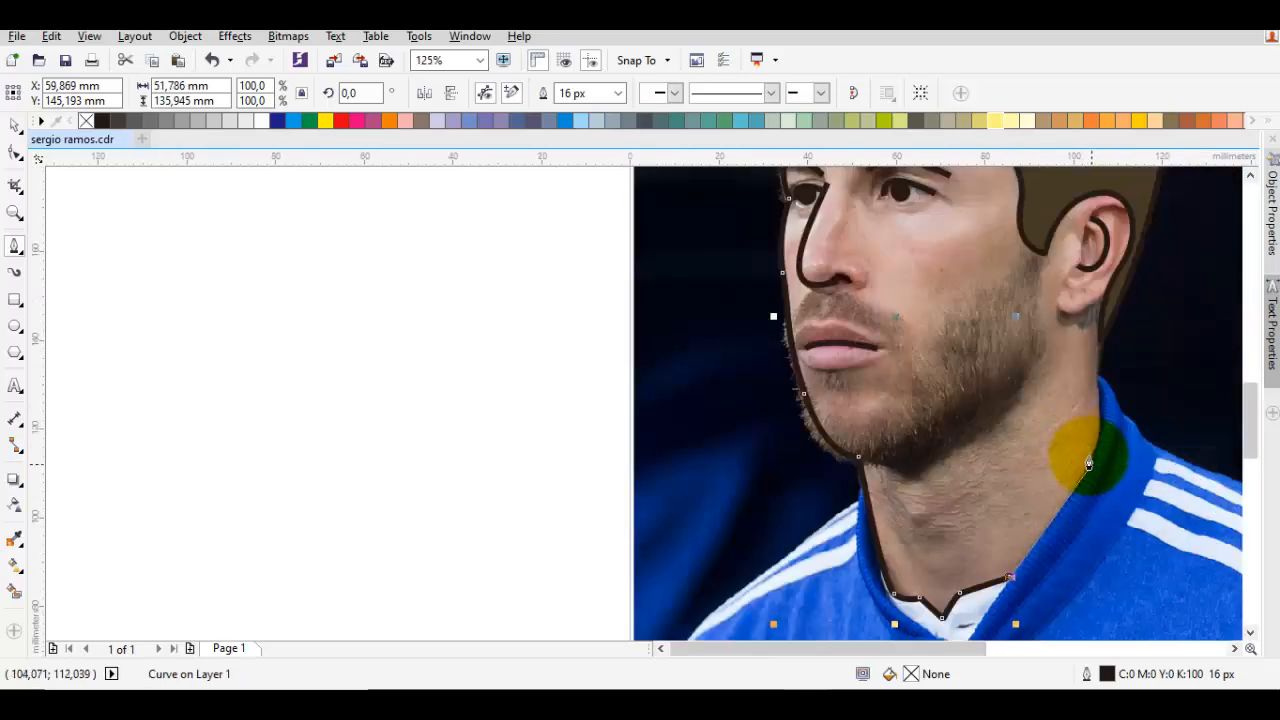
pyautogui.click(1094, 457)
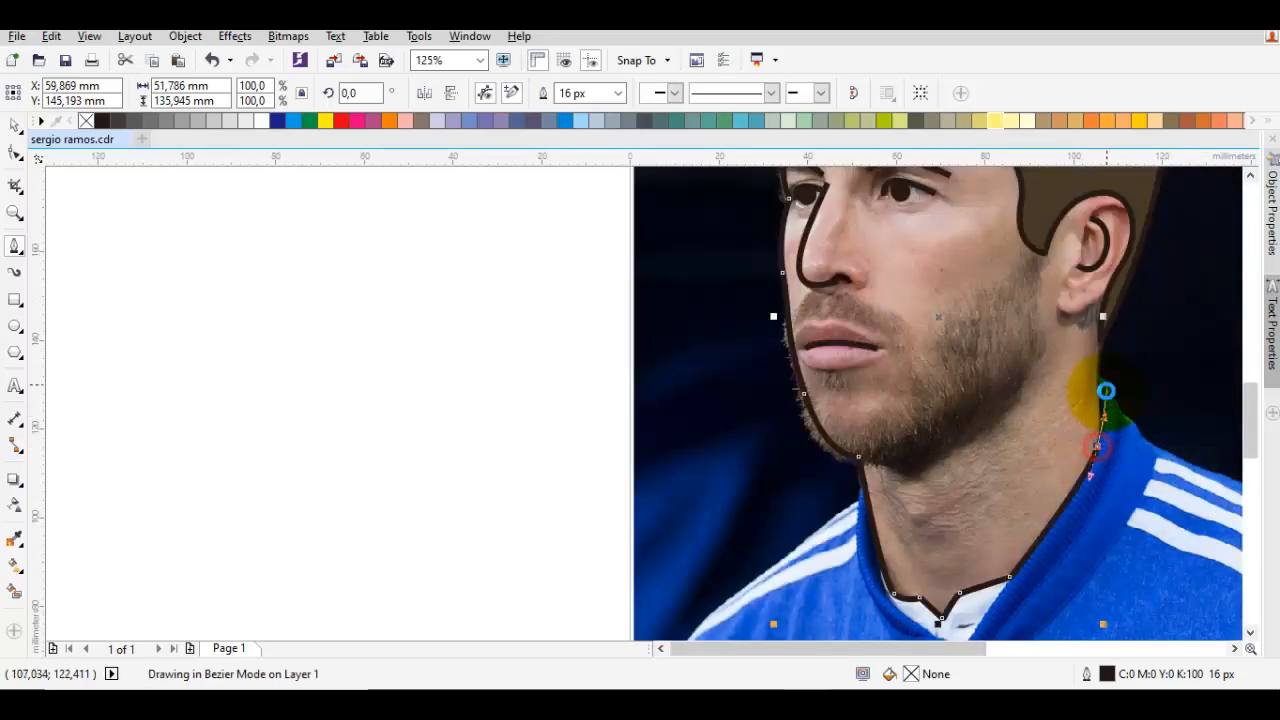
pyautogui.click(1106, 340)
pyautogui.click(1105, 346)
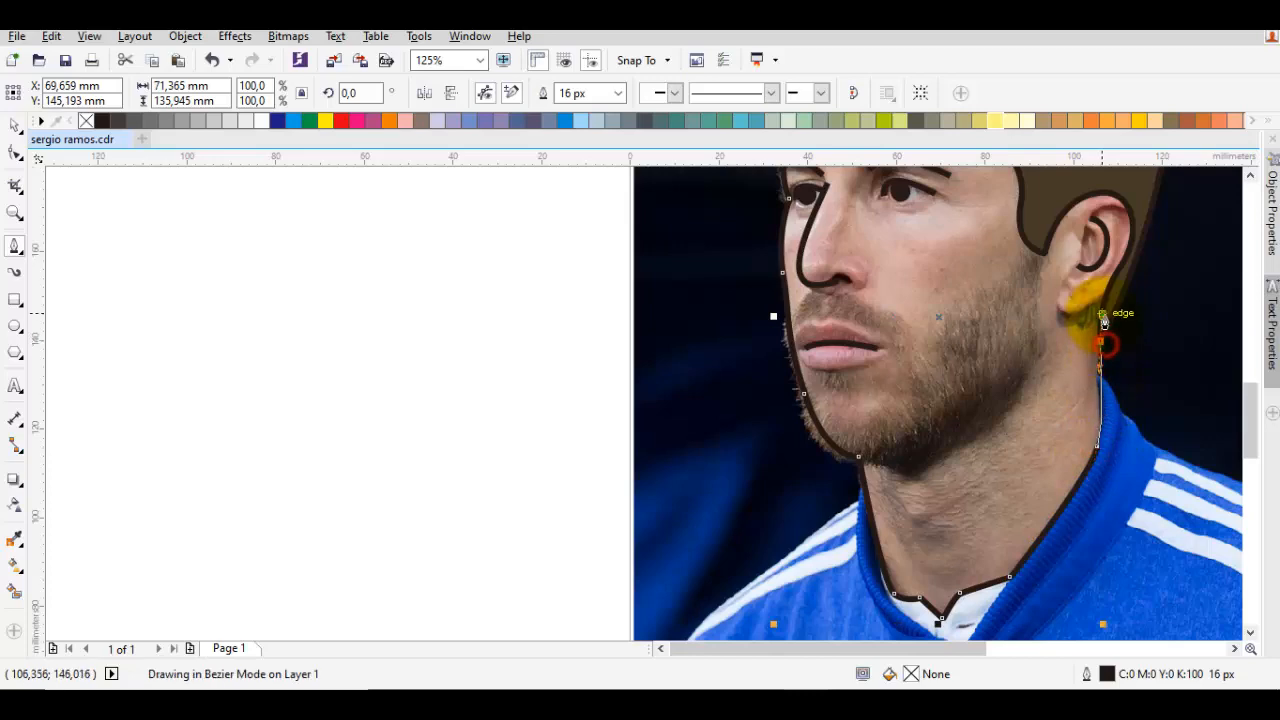
# Close the outline behind the ear and through the hair at its starting node, making a face shape about 82 by 136 mm
pyautogui.scroll(2, 1110, 320)
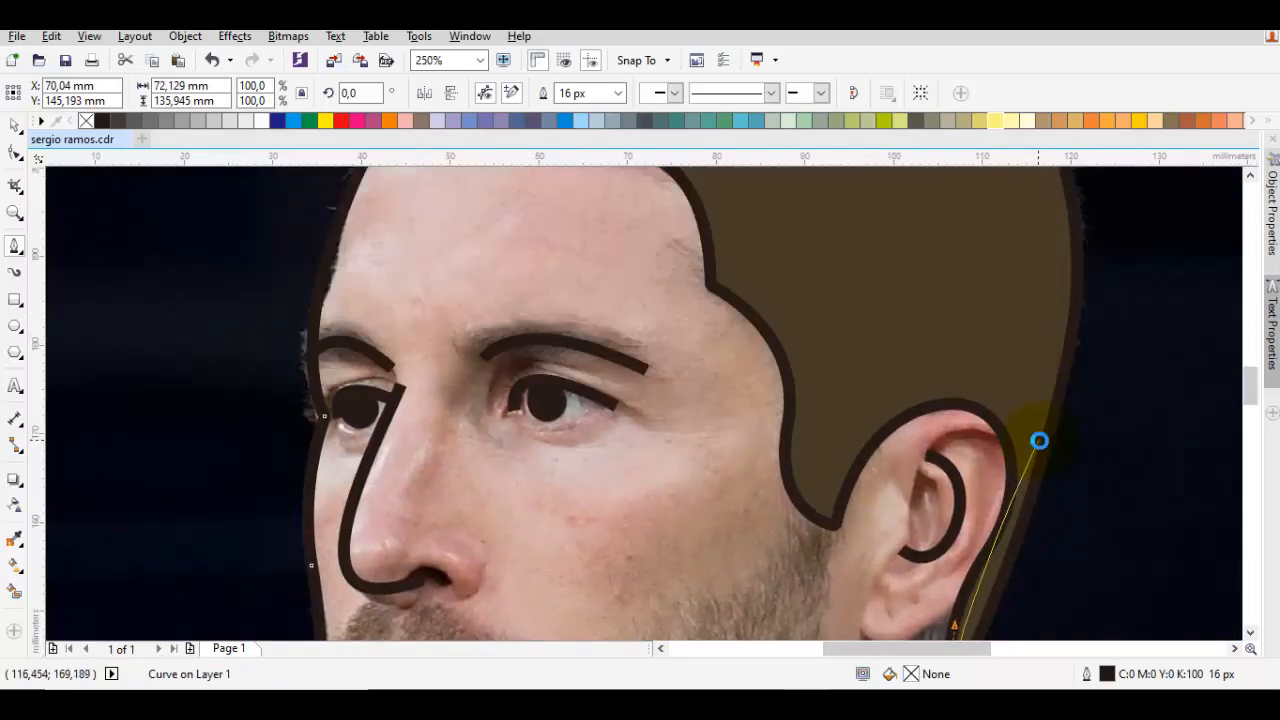
pyautogui.click(1049, 277)
pyautogui.scroll(-2, 1049, 275)
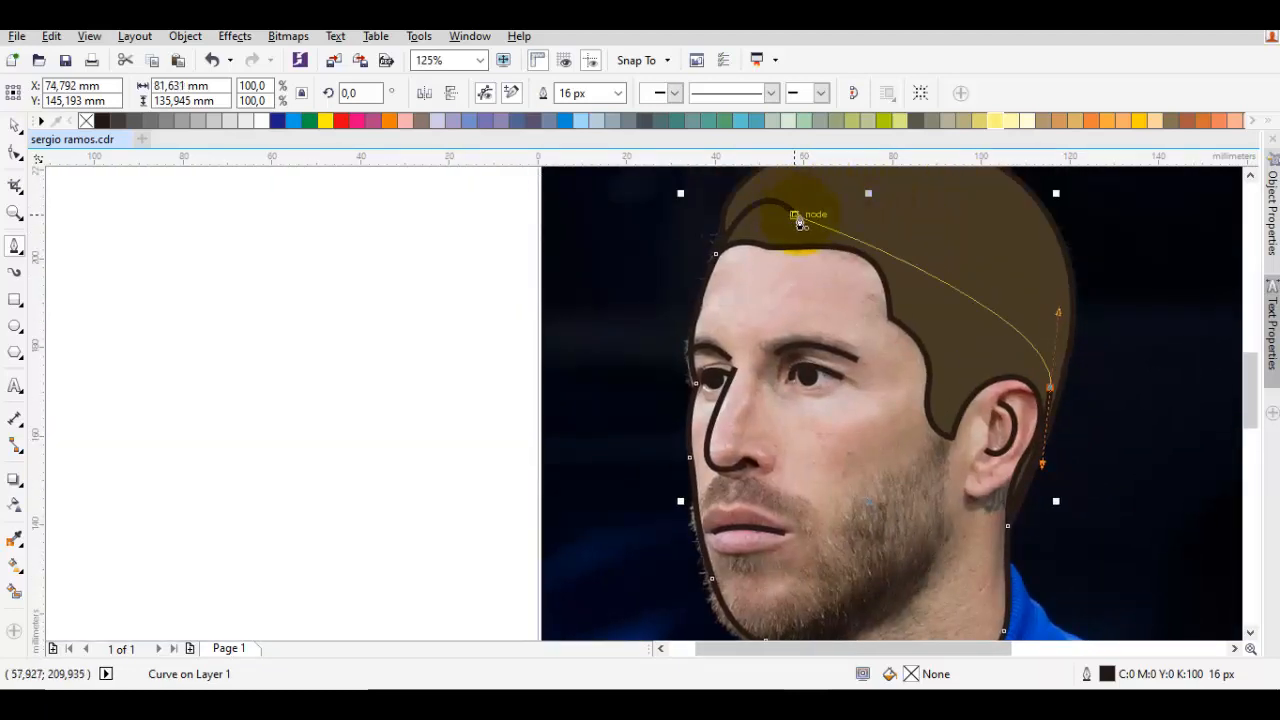
pyautogui.moveTo(813, 224); pyautogui.dragTo(957, 337)
# Reorder the closed face outline to sit directly in front of the background photo, behind the hair and facial features
pyautogui.scroll(-2, 957, 337)
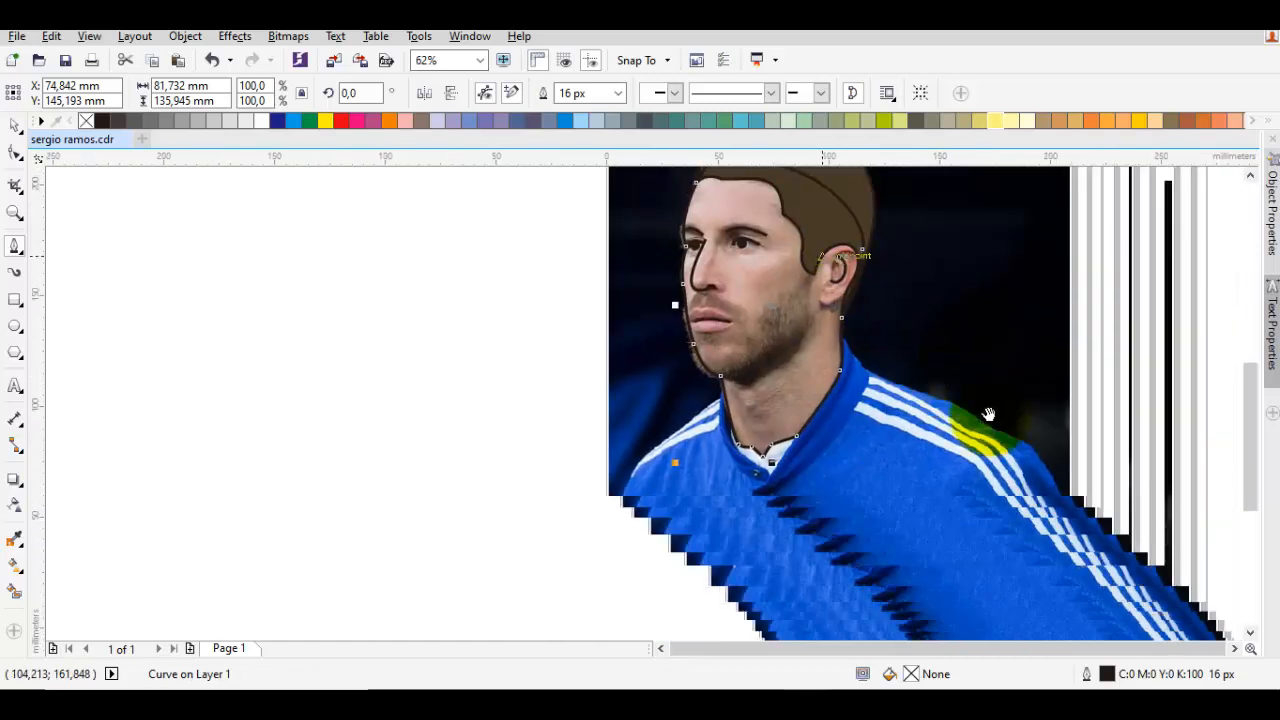
pyautogui.rightClick(755, 280)
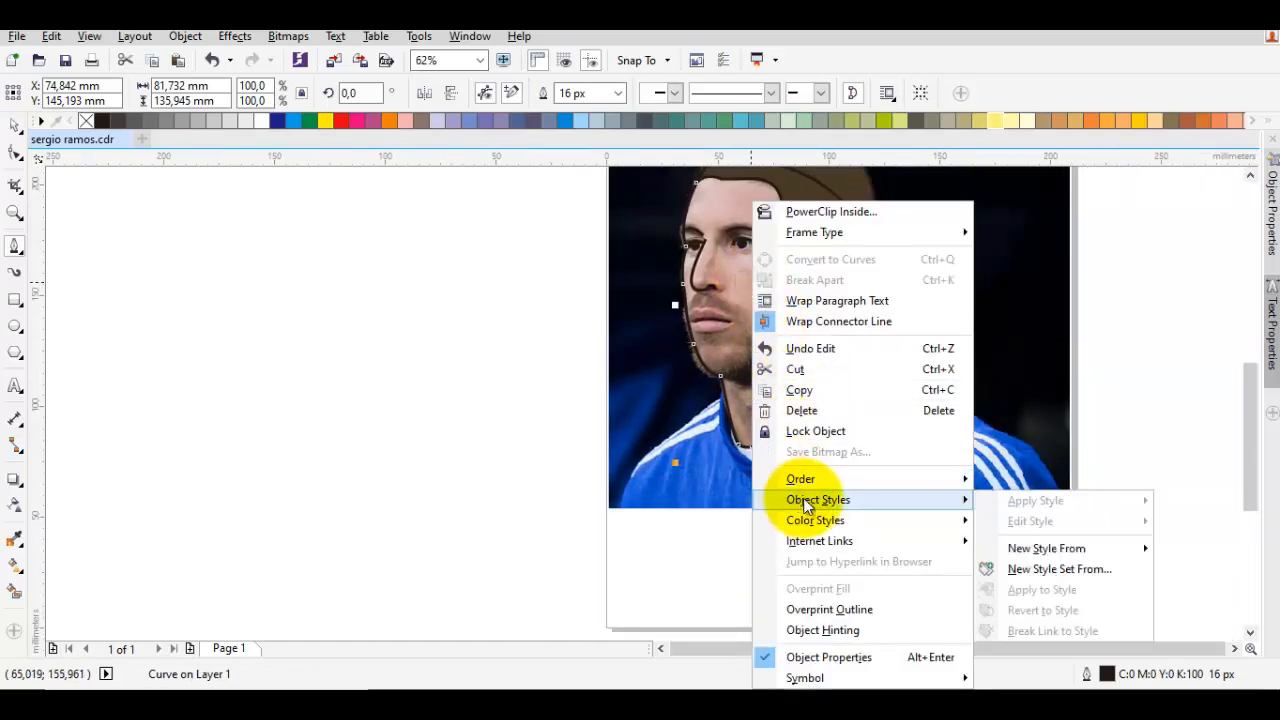
pyautogui.moveTo(824, 478)
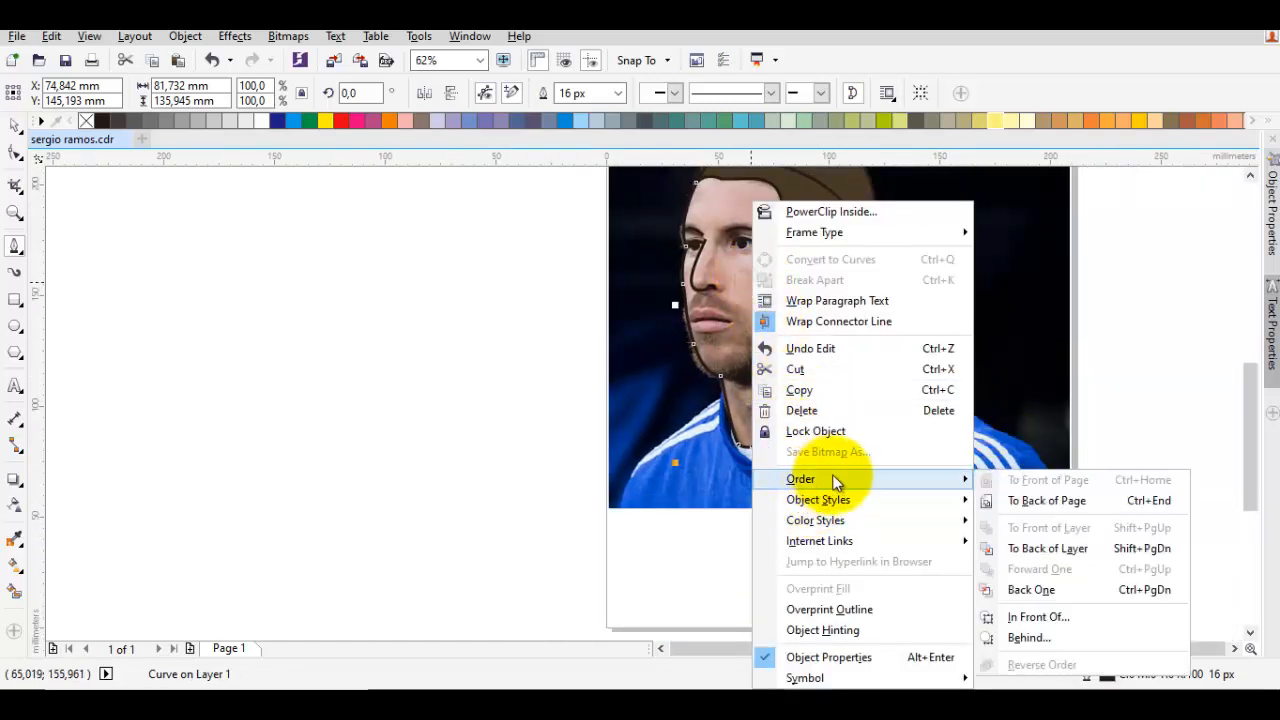
pyautogui.click(1040, 617)
pyautogui.click(967, 331)
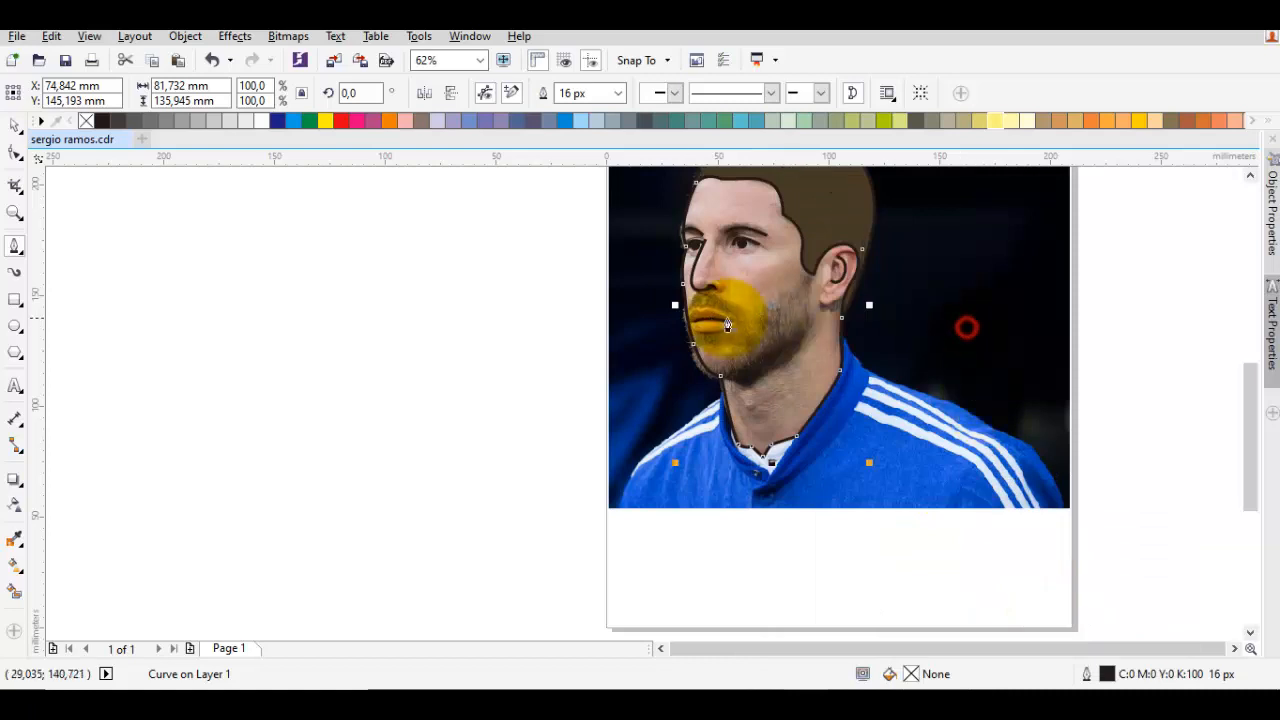
# Adjust the face outline's node along the front of the chin with the Shape tool
pyautogui.scroll(2, 710, 320)
pyautogui.click(800, 363)
pyautogui.scroll(2, 785, 368)
pyautogui.press('F10')
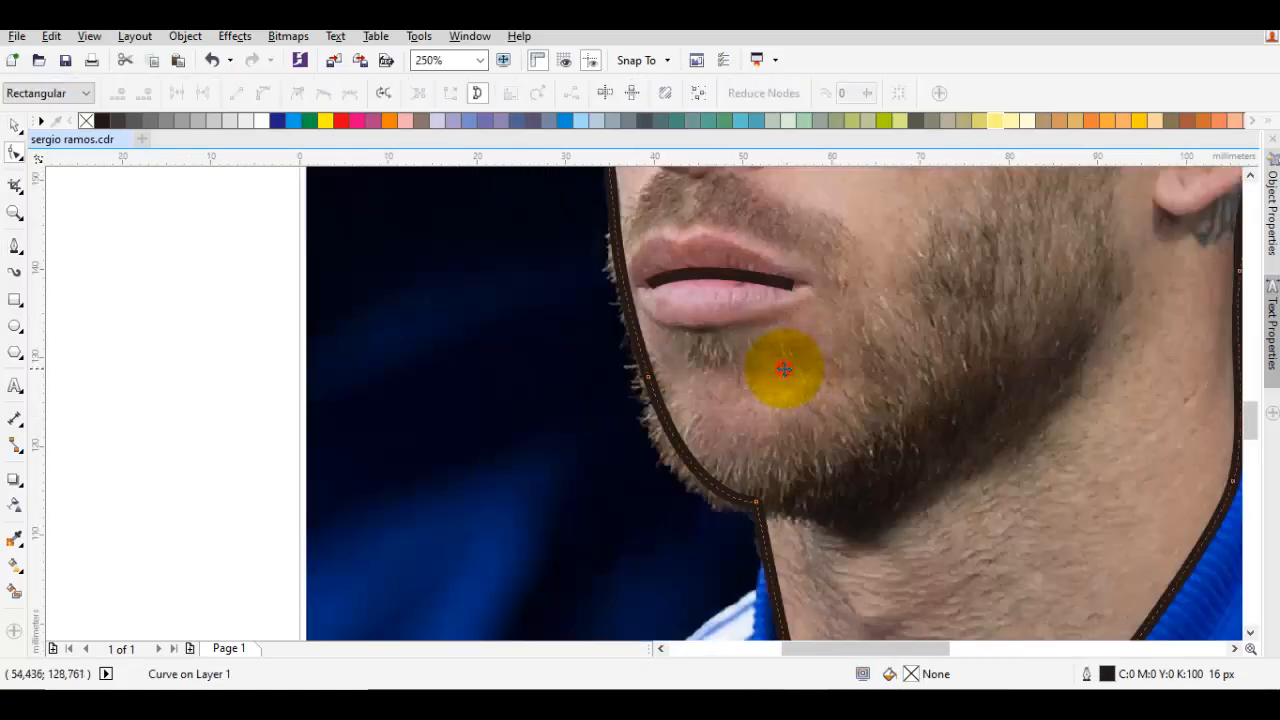
pyautogui.click(652, 385)
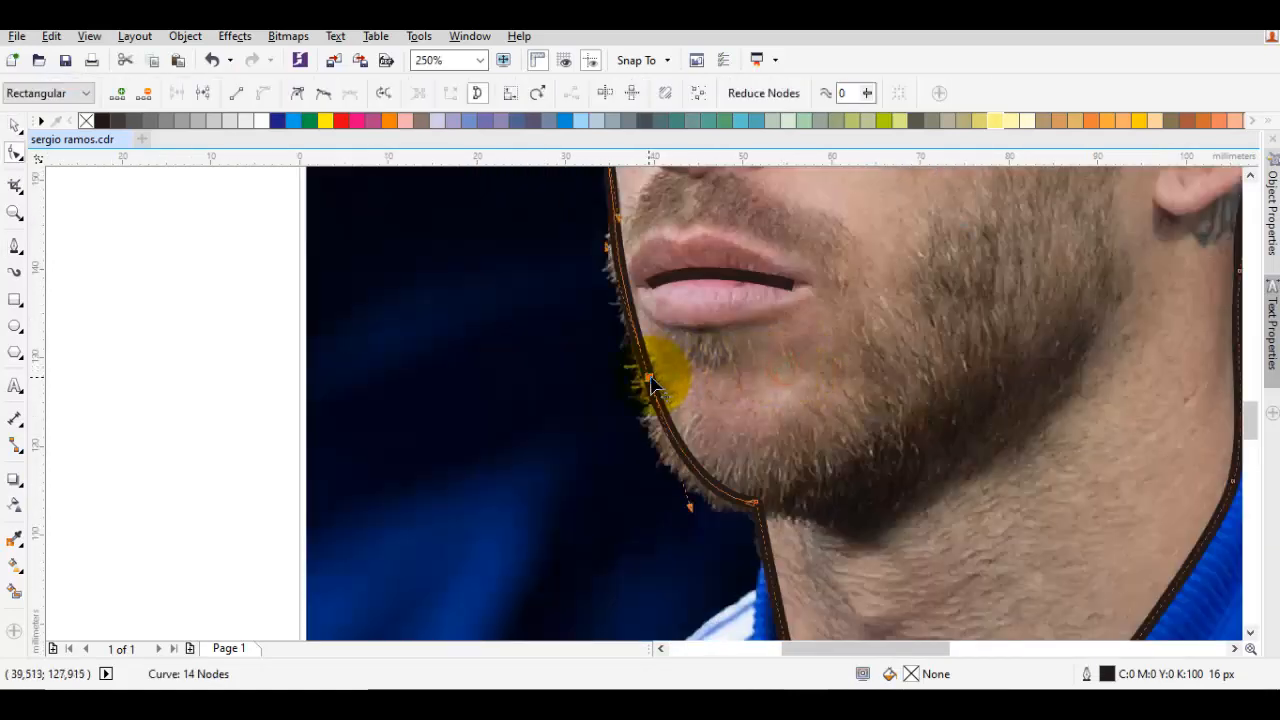
pyautogui.moveTo(651, 383); pyautogui.dragTo(714, 387)
pyautogui.scroll(-1, 646, 367)
pyautogui.press('space')
# Start a beard outline outside the face beside the mouth, curving over the mustache and across the cheek to the sideburn, about 57 by 31 mm
pyautogui.click(672, 376)
pyautogui.scroll(1, 678, 285)
pyautogui.moveTo(677, 281); pyautogui.dragTo(692, 287)
pyautogui.press('F5')
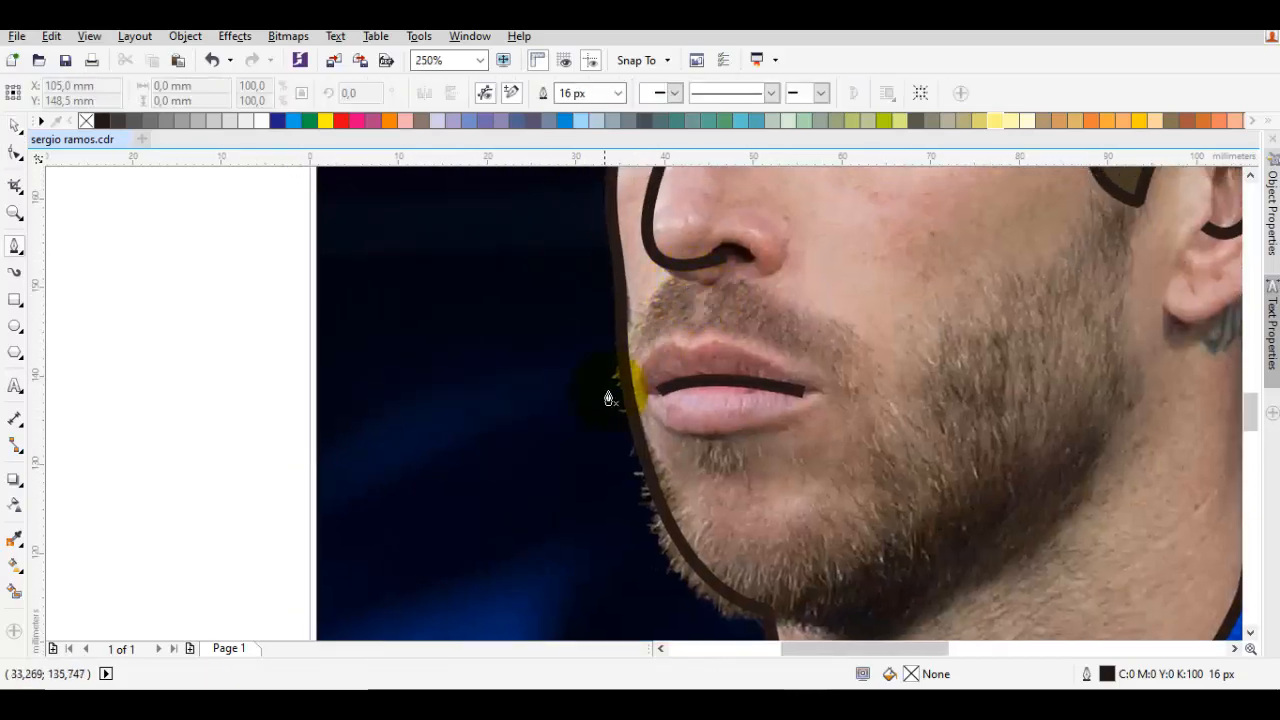
pyautogui.moveTo(604, 432); pyautogui.dragTo(618, 271)
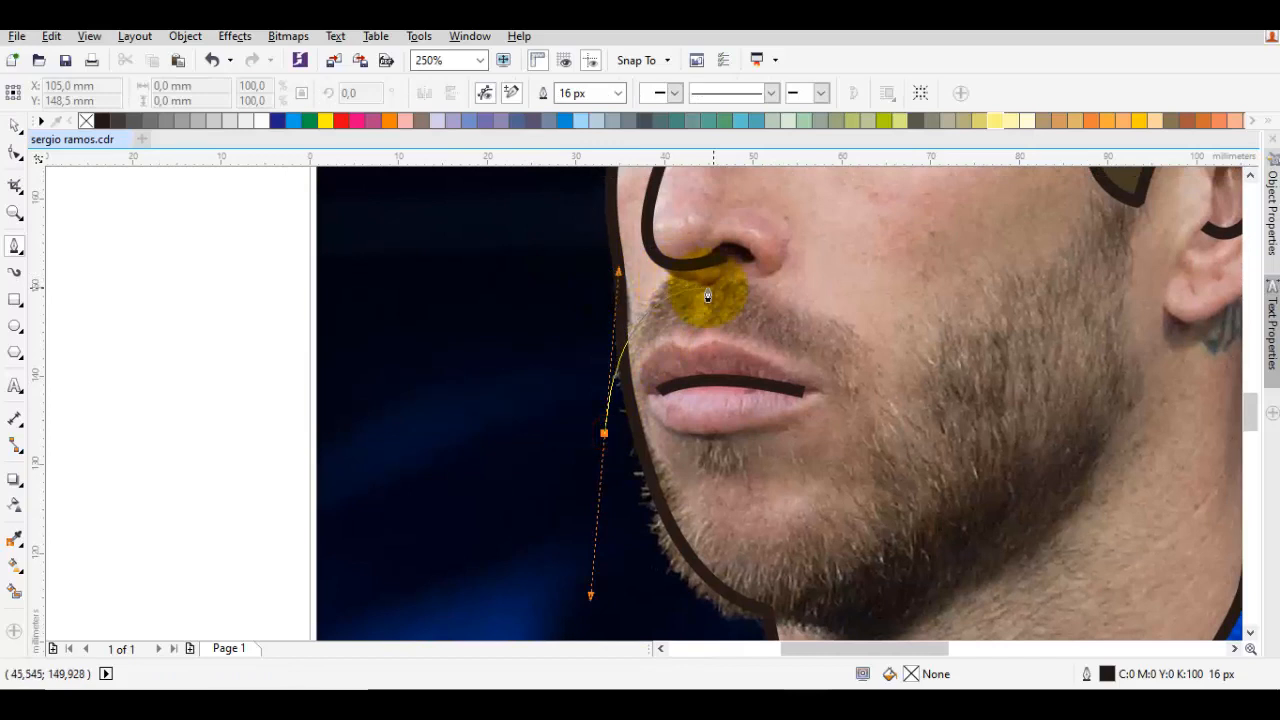
pyautogui.doubleClick(714, 293)
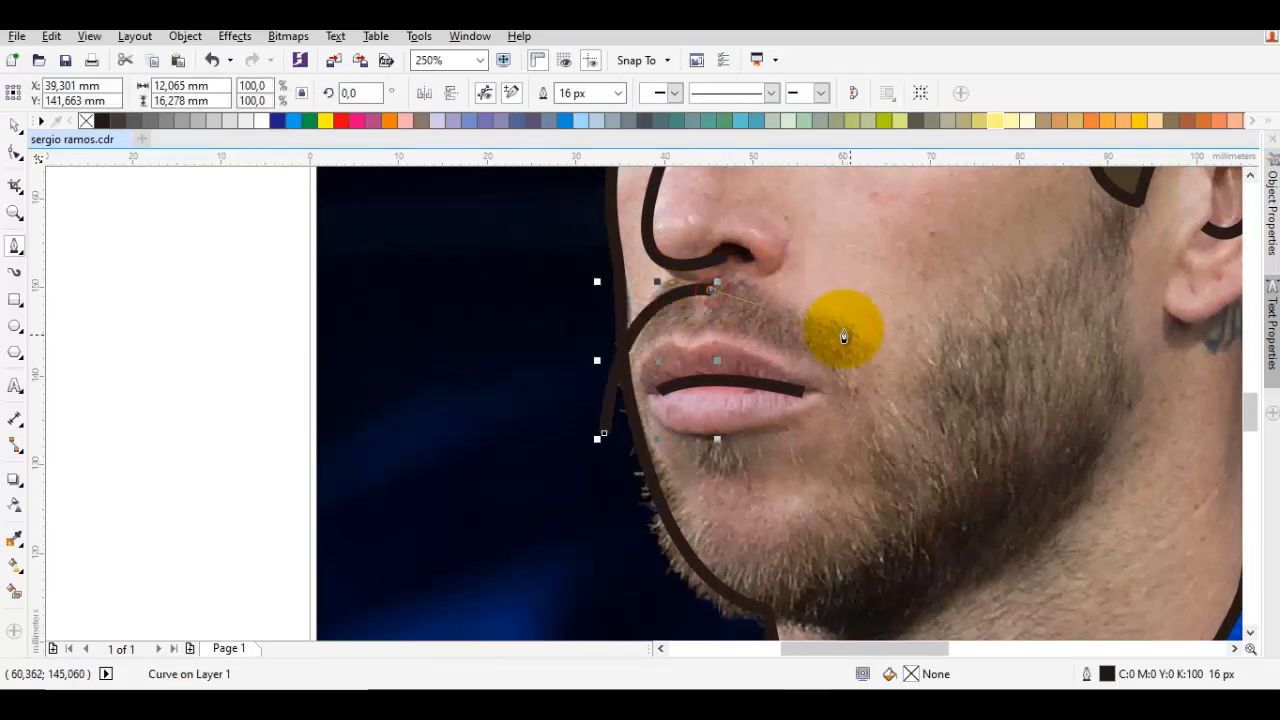
pyautogui.moveTo(867, 354); pyautogui.dragTo(912, 418)
pyautogui.moveTo(1079, 217); pyautogui.dragTo(1027, 213)
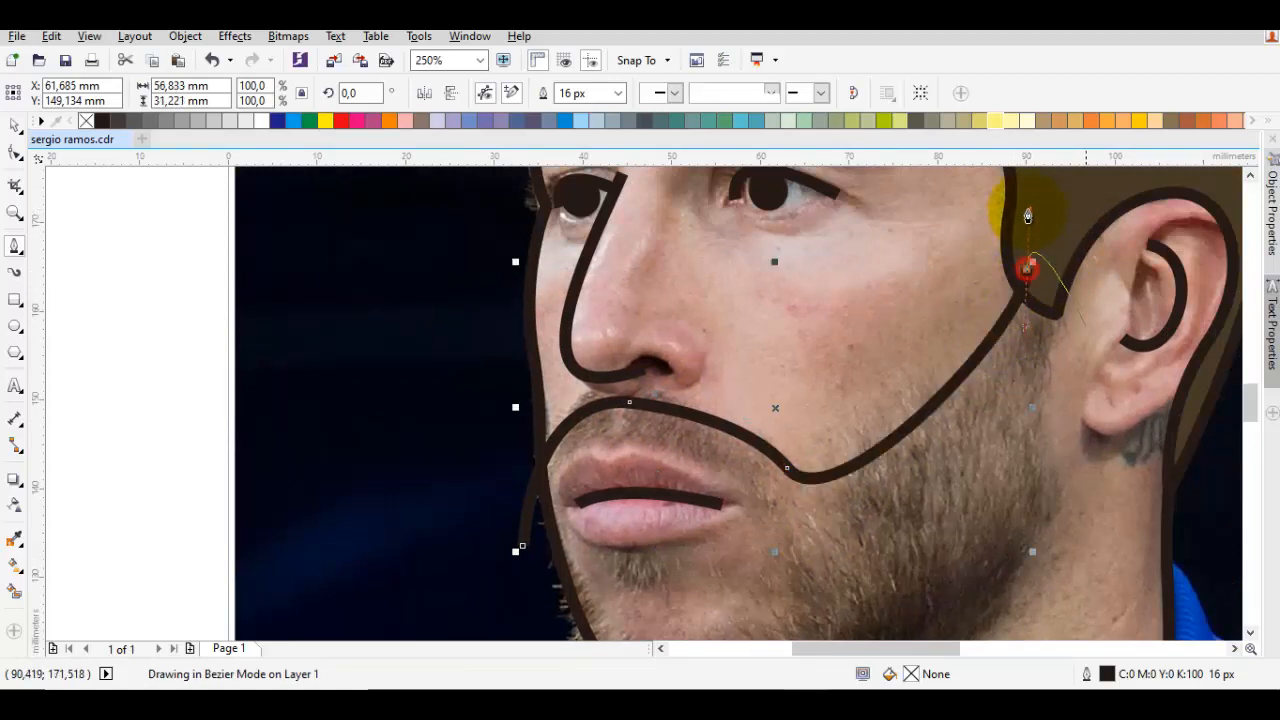
# Extend the beard outline through the sideburn's lower tip and down in front of the ear to the jaw corner
pyautogui.moveTo(1100, 336); pyautogui.dragTo(991, 391)
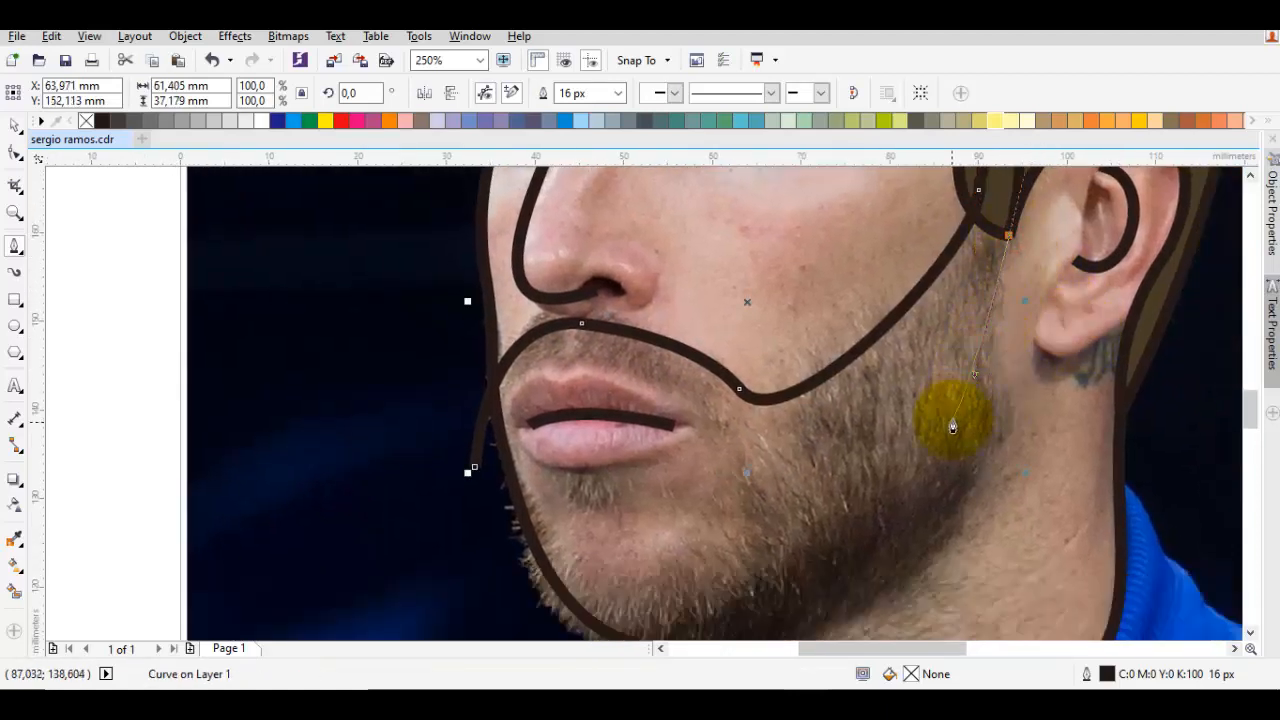
pyautogui.scroll(-2, 960, 400)
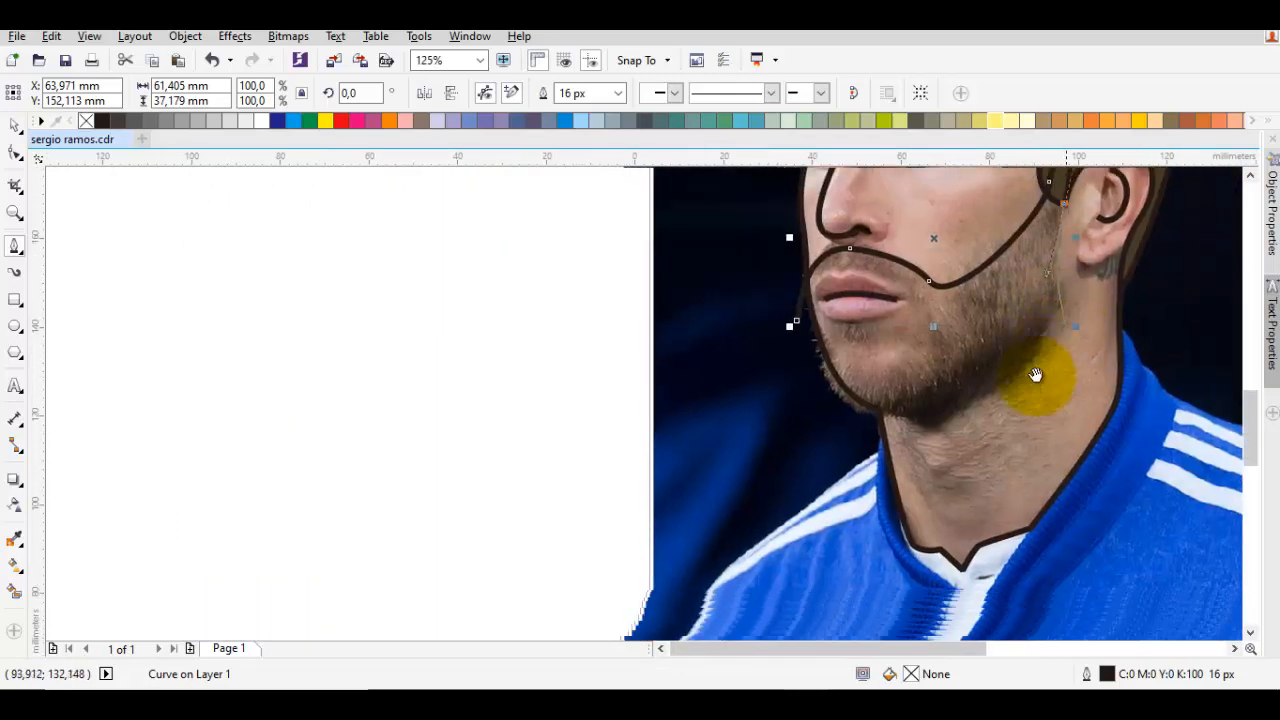
pyautogui.scroll(2, 1045, 316)
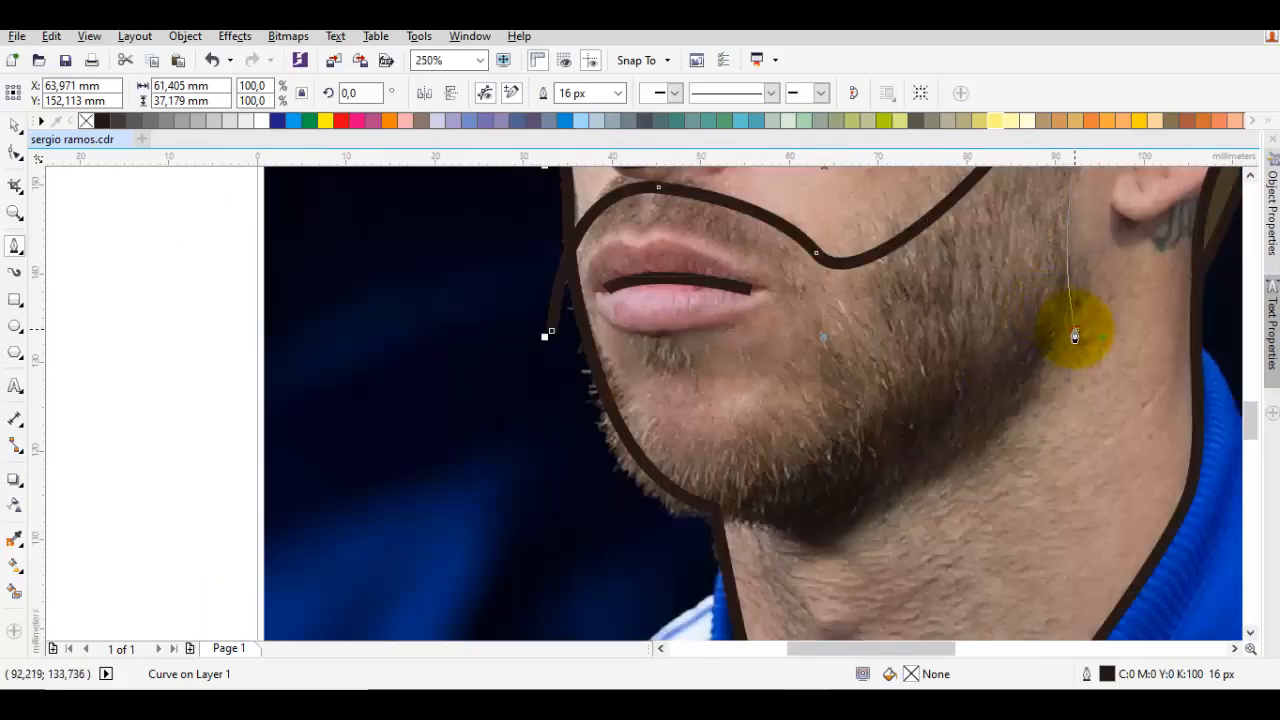
pyautogui.click(1074, 336)
pyautogui.scroll(-2, 1060, 350)
pyautogui.scroll(2, 1010, 430)
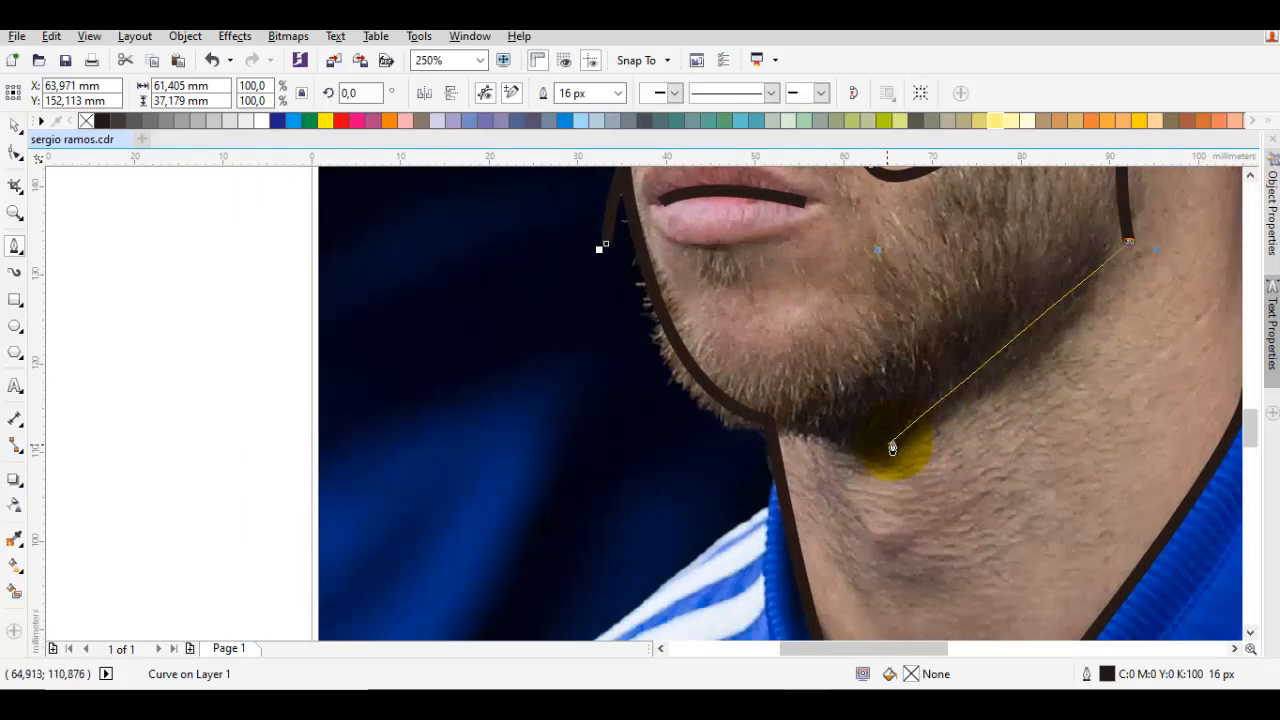
# Trace the jawline under the chin and close the beard outline at its starting node, making a shape about 62 by 60 mm
pyautogui.moveTo(884, 459); pyautogui.dragTo(893, 442)
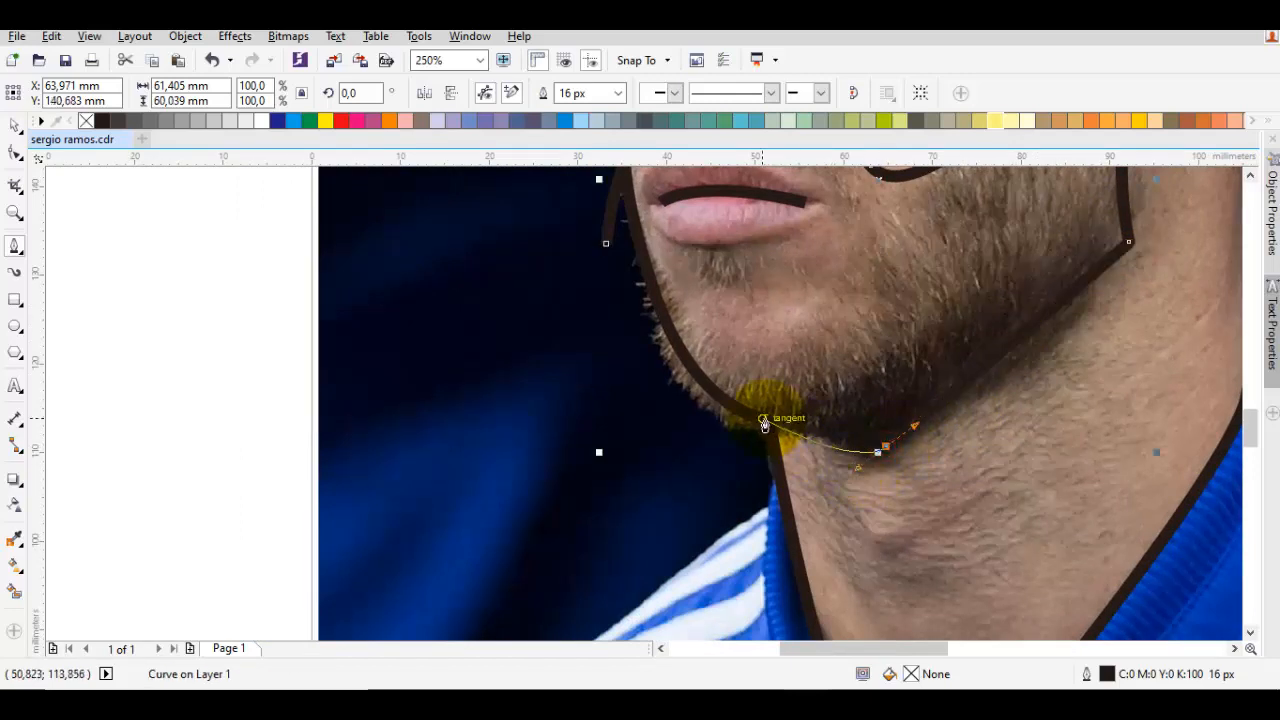
pyautogui.moveTo(884, 450)
pyautogui.mouseDown()
pyautogui.moveTo(903, 449)
pyautogui.moveTo(872, 476)
pyautogui.mouseUp()
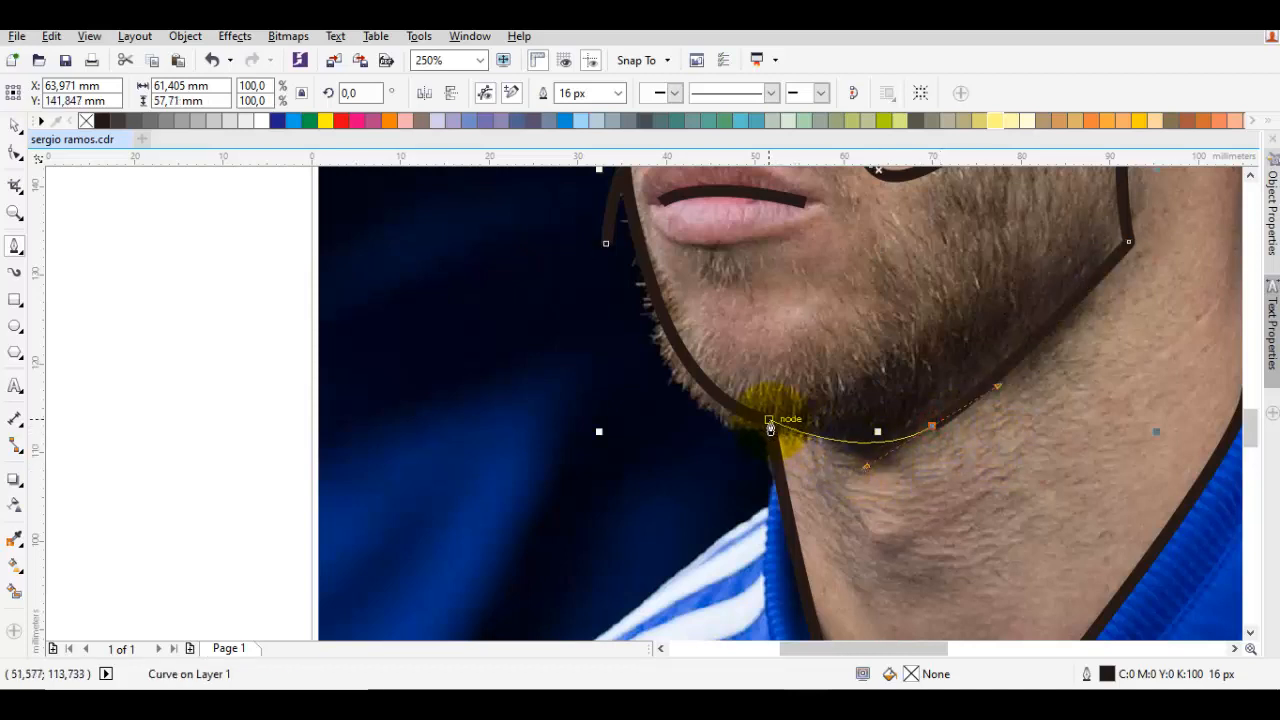
pyautogui.moveTo(768, 427); pyautogui.dragTo(762, 424)
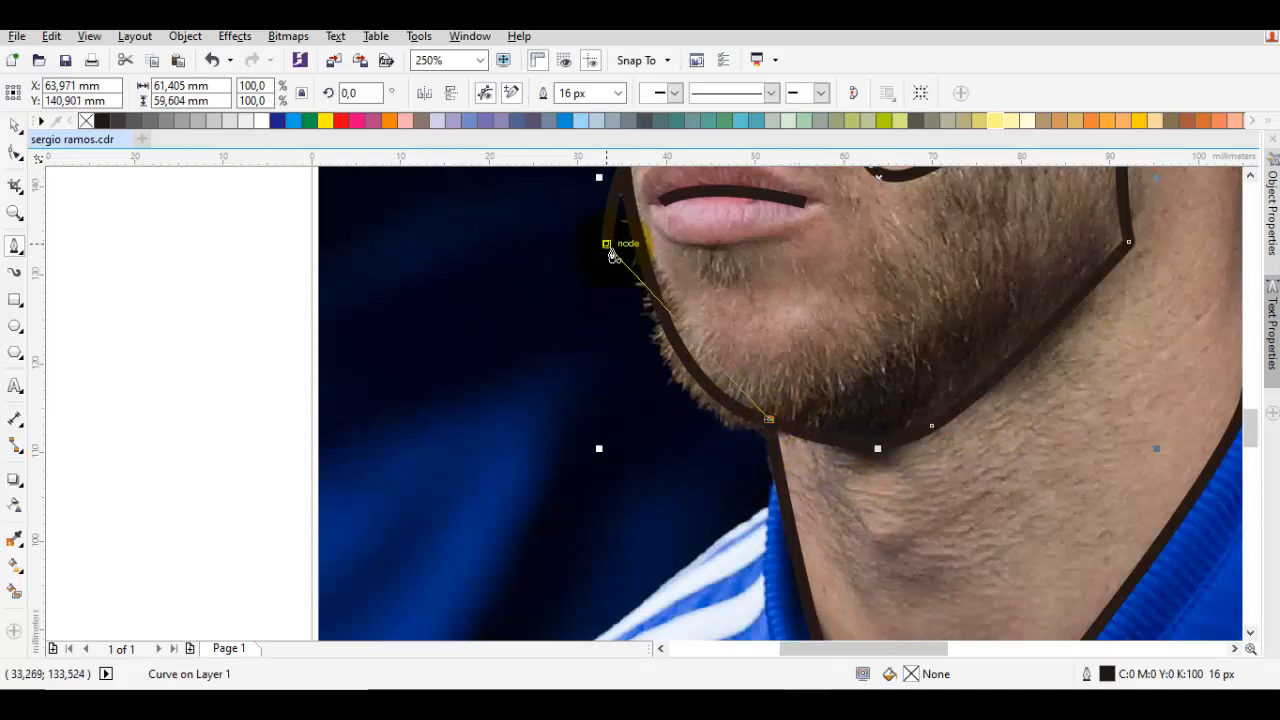
pyautogui.moveTo(607, 245); pyautogui.dragTo(555, 463)
pyautogui.scroll(-1, 663, 450)
pyautogui.moveTo(714, 397); pyautogui.dragTo(709, 425)
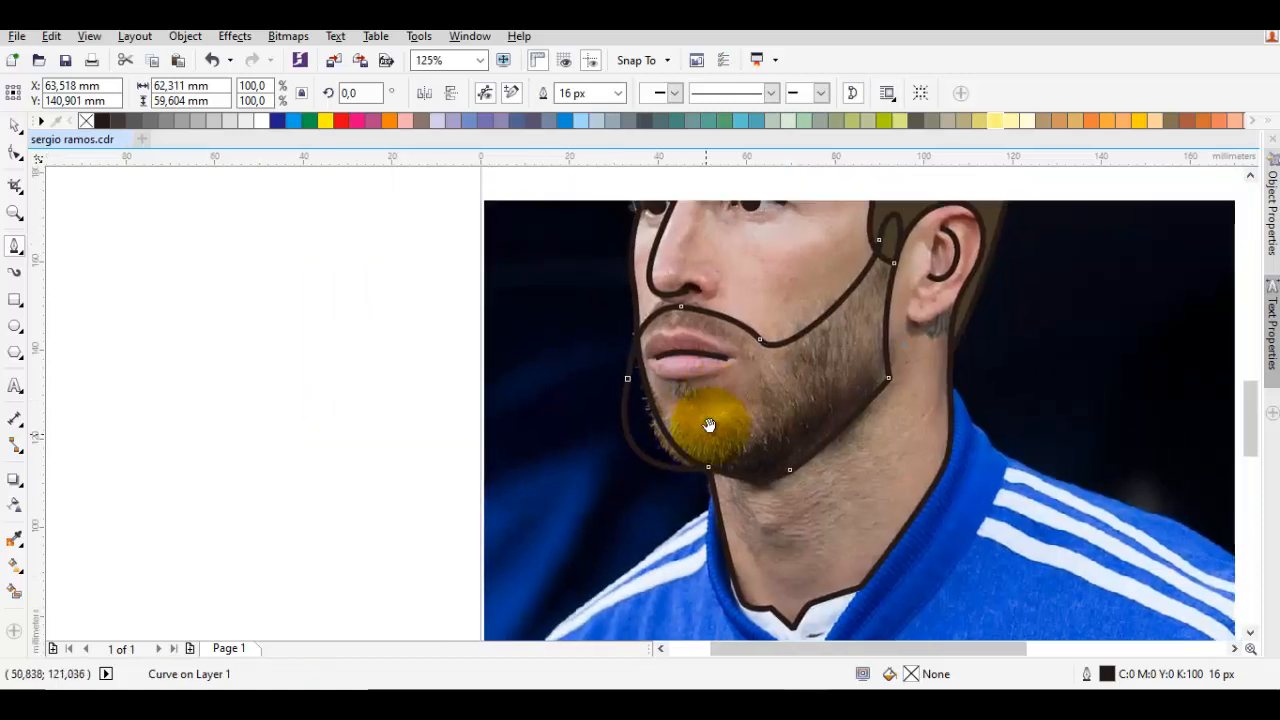
pyautogui.scroll(1, 634, 337)
pyautogui.moveTo(634, 337); pyautogui.dragTo(688, 298)
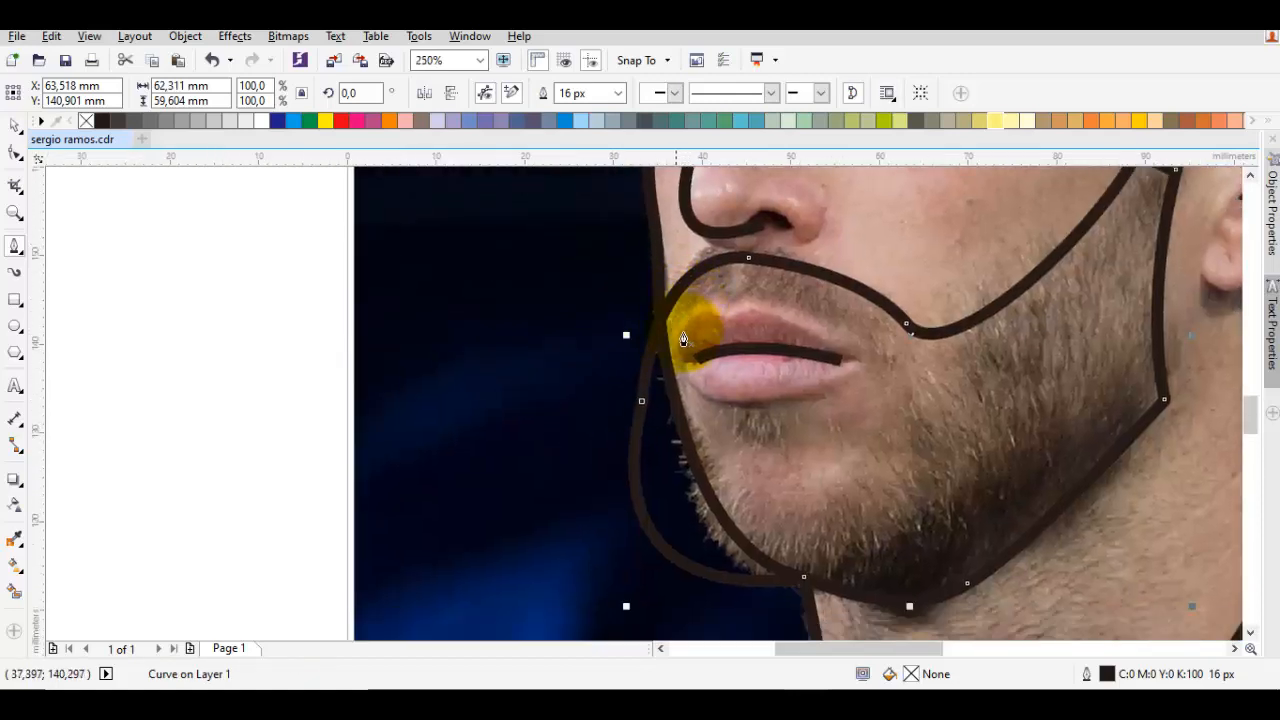
pyautogui.moveTo(662, 426); pyautogui.dragTo(650, 311)
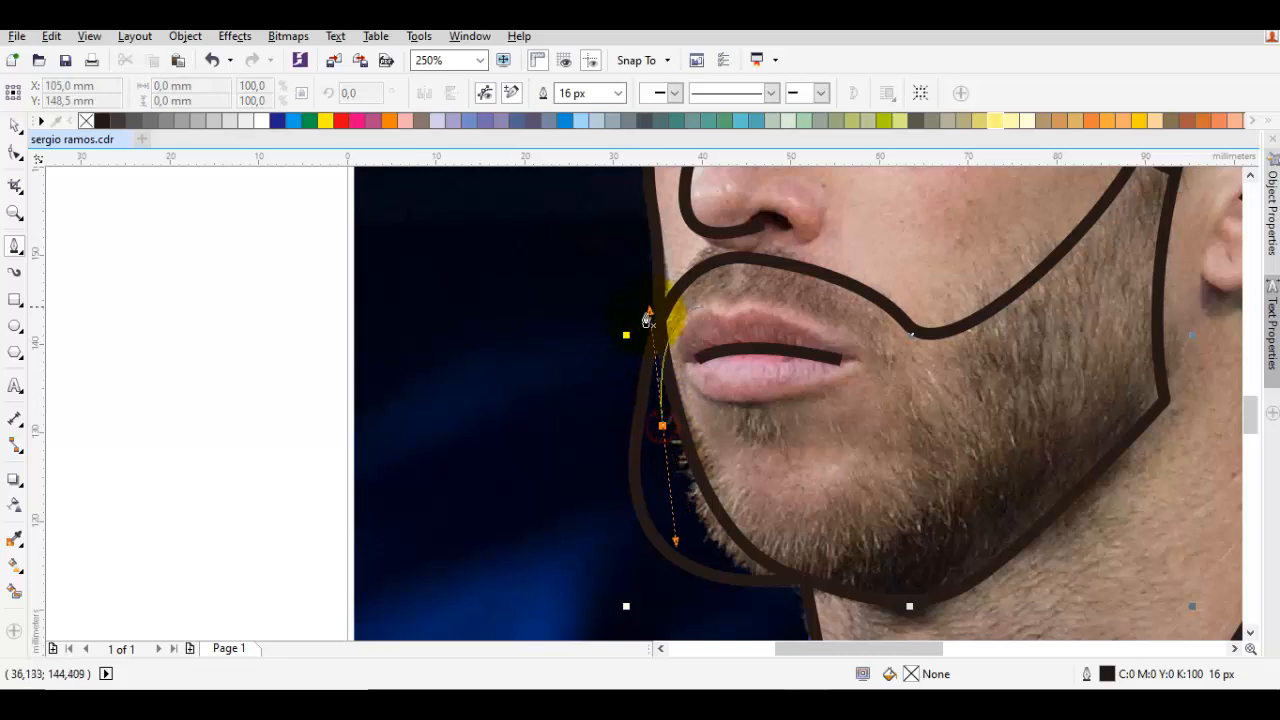
pyautogui.doubleClick(727, 312)
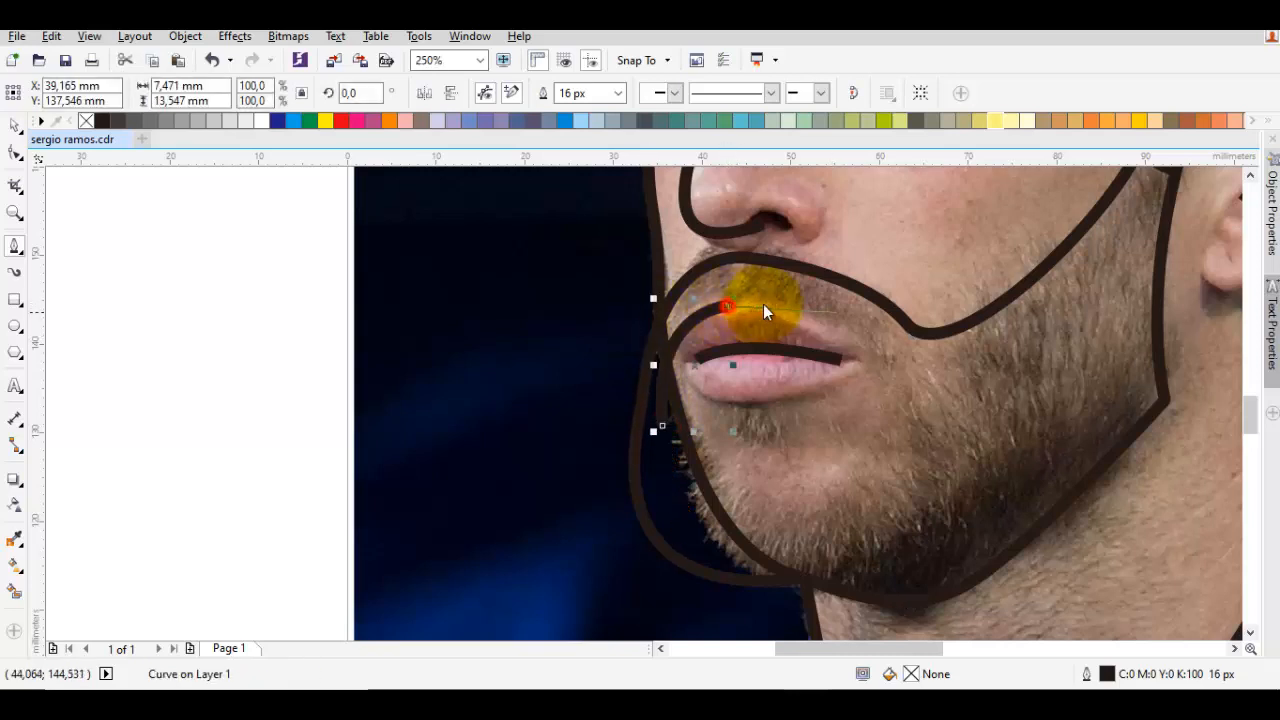
pyautogui.hotkey('ctrl', 'z')
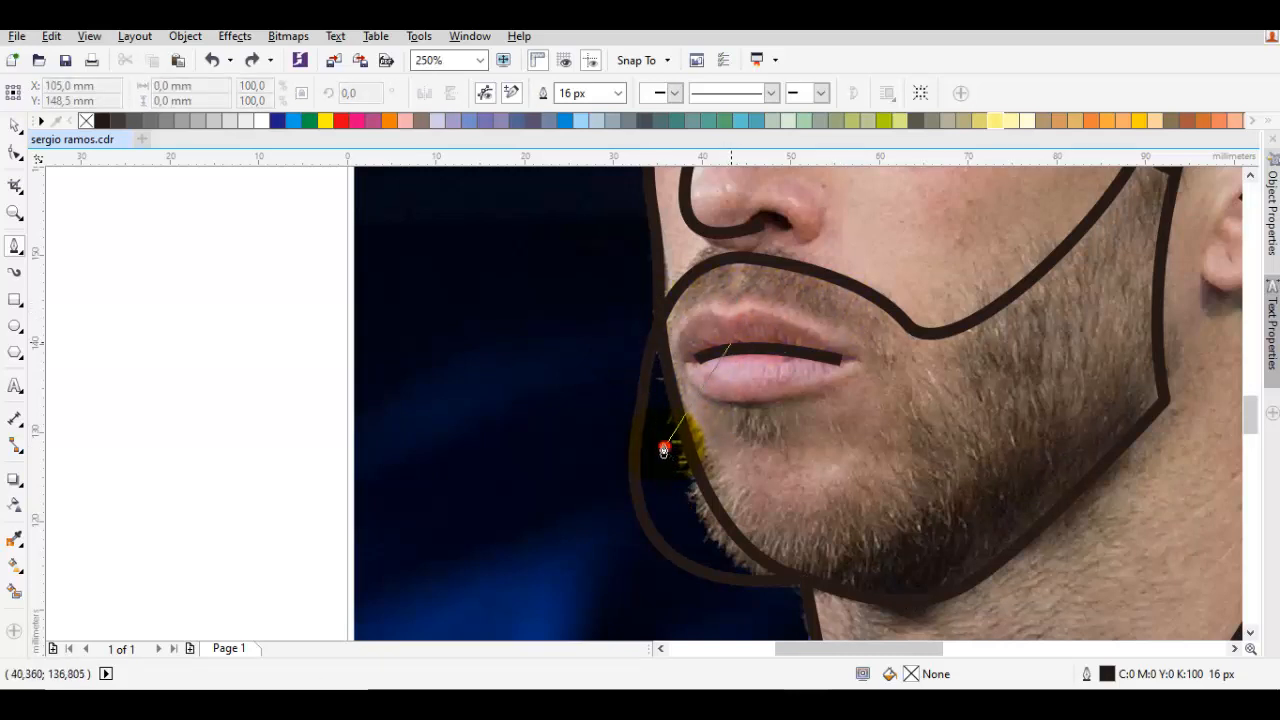
# Draw a closed curve about 25 mm wide around the lips, starting and ending just outside the face outline
pyautogui.click(663, 450)
pyautogui.moveTo(747, 303); pyautogui.dragTo(866, 304)
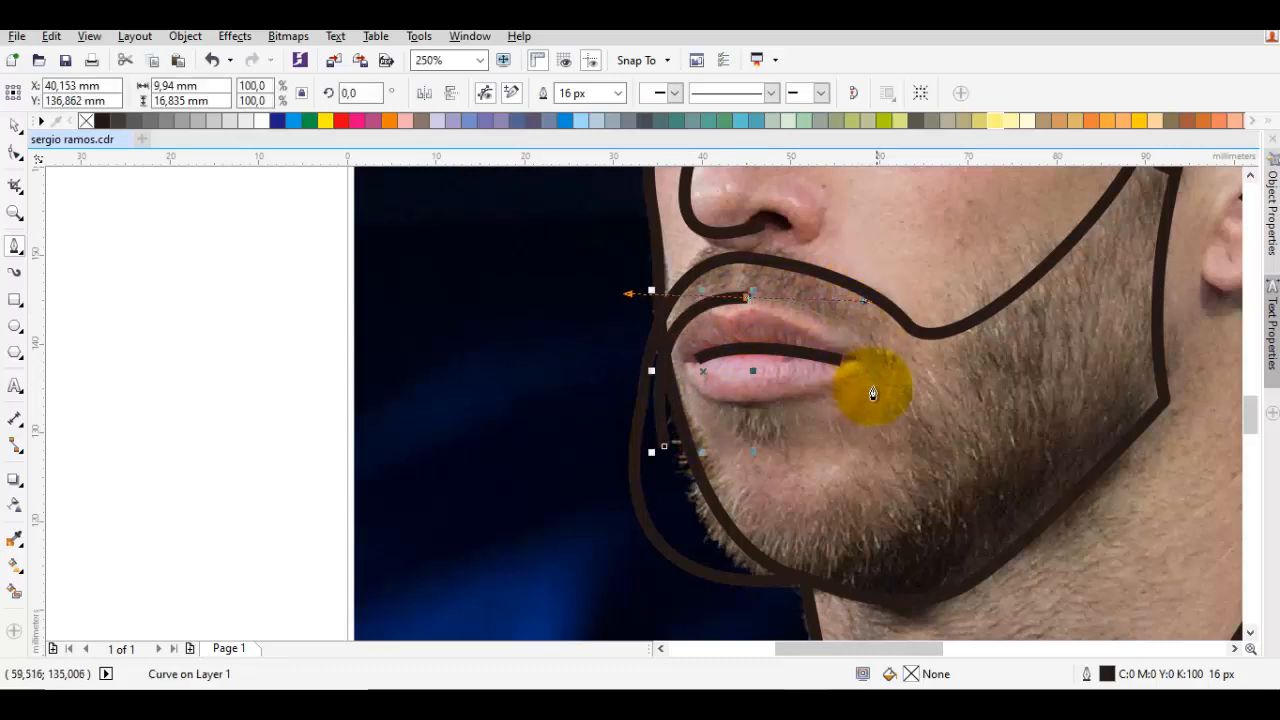
pyautogui.moveTo(868, 453)
pyautogui.mouseDown()
pyautogui.moveTo(858, 484)
pyautogui.moveTo(786, 500)
pyautogui.mouseUp()
pyautogui.hotkey('ctrl', 'z')
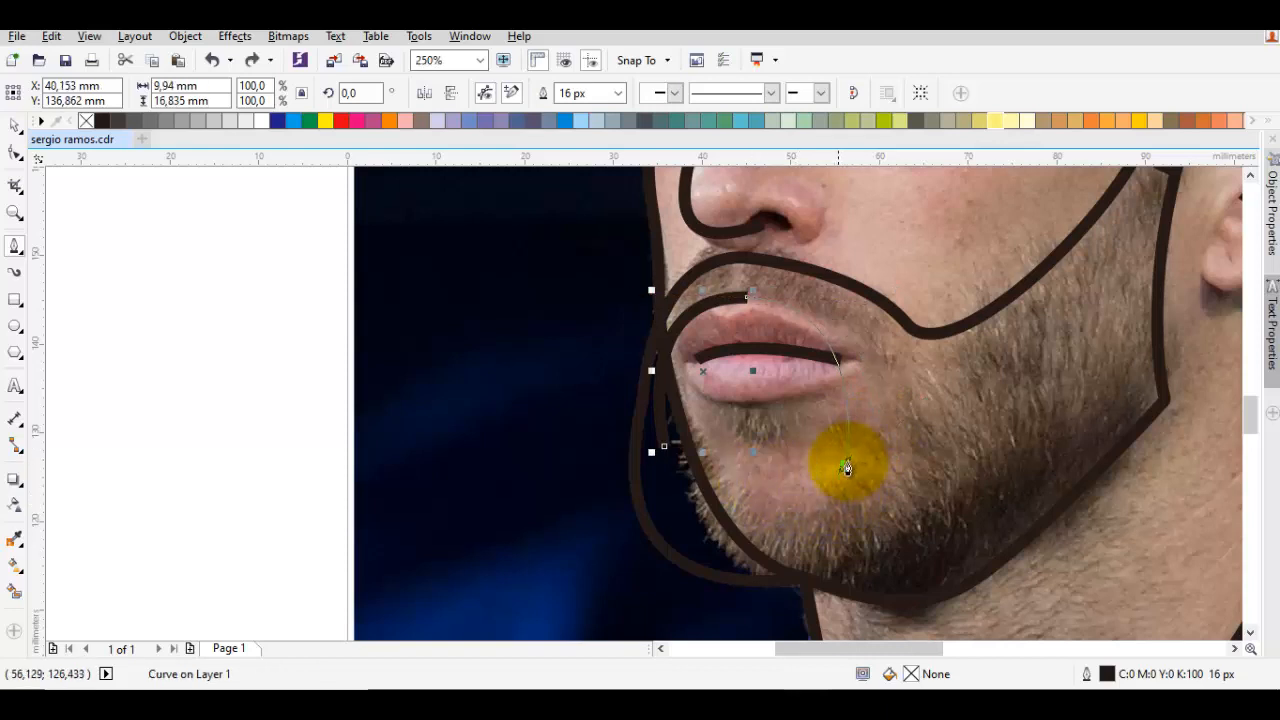
pyautogui.moveTo(846, 467)
pyautogui.mouseDown()
pyautogui.moveTo(783, 519)
pyautogui.moveTo(760, 518)
pyautogui.mouseUp()
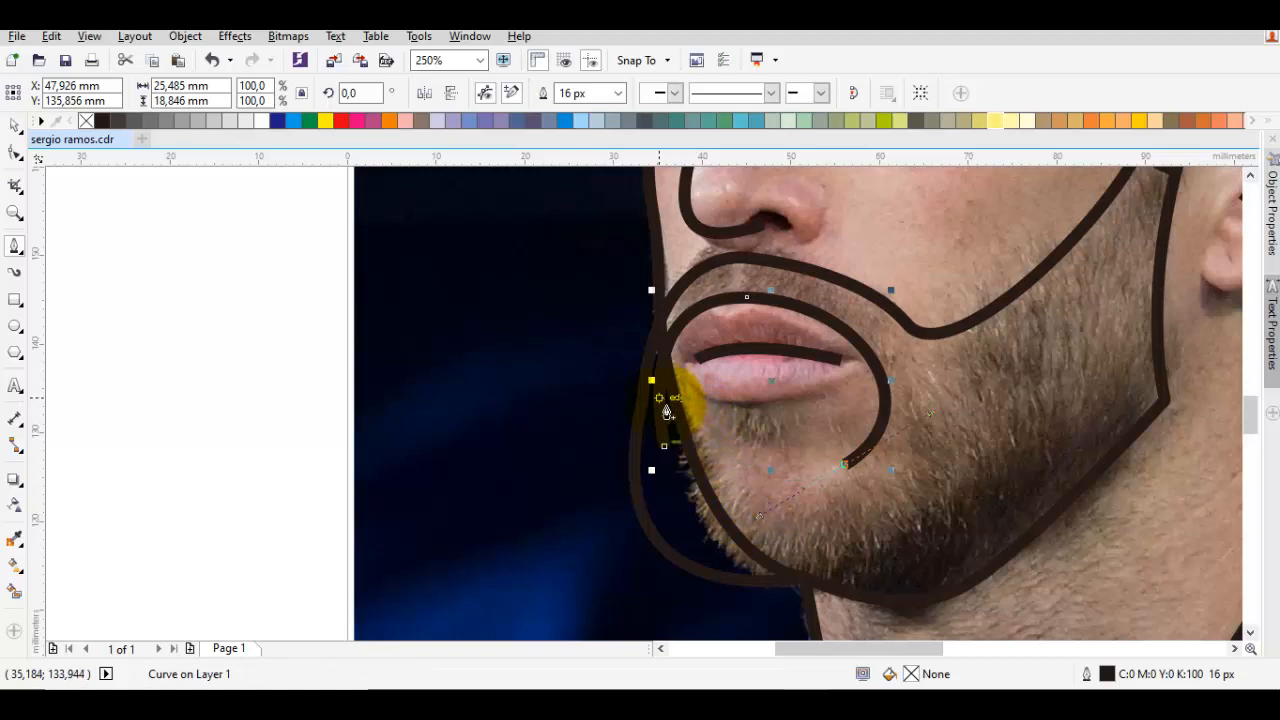
pyautogui.click(670, 448)
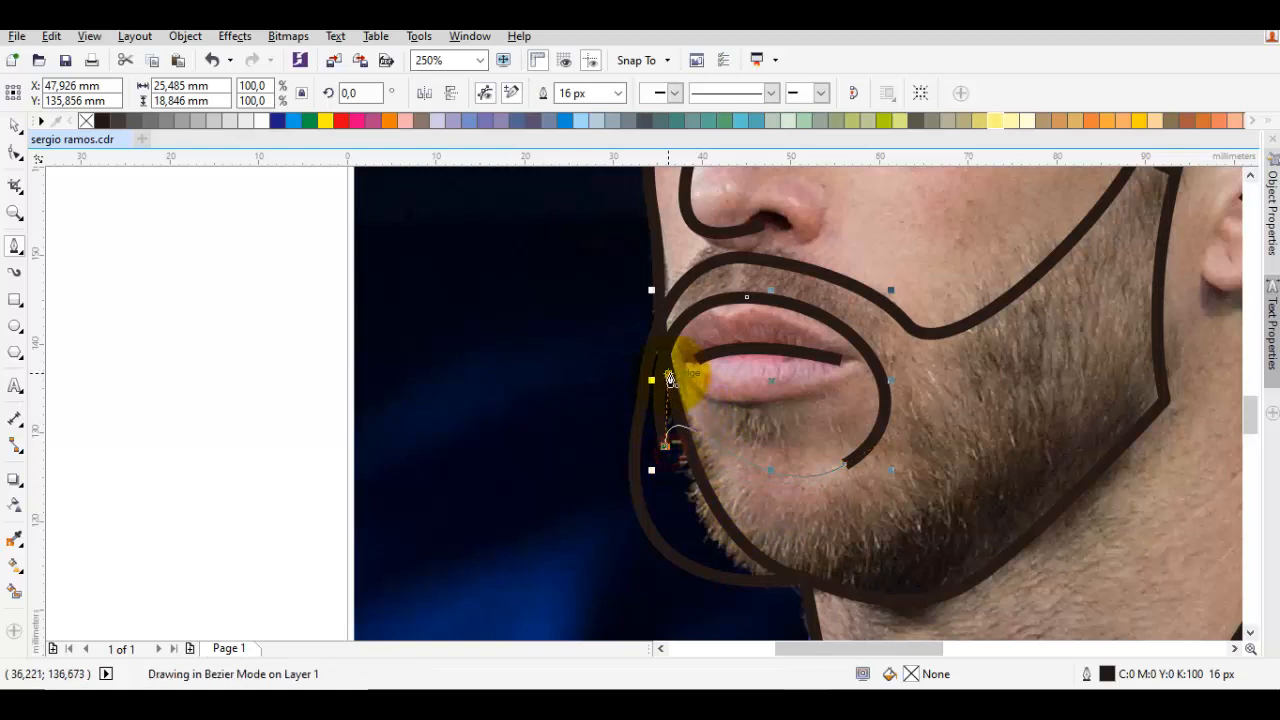
pyautogui.click(666, 383)
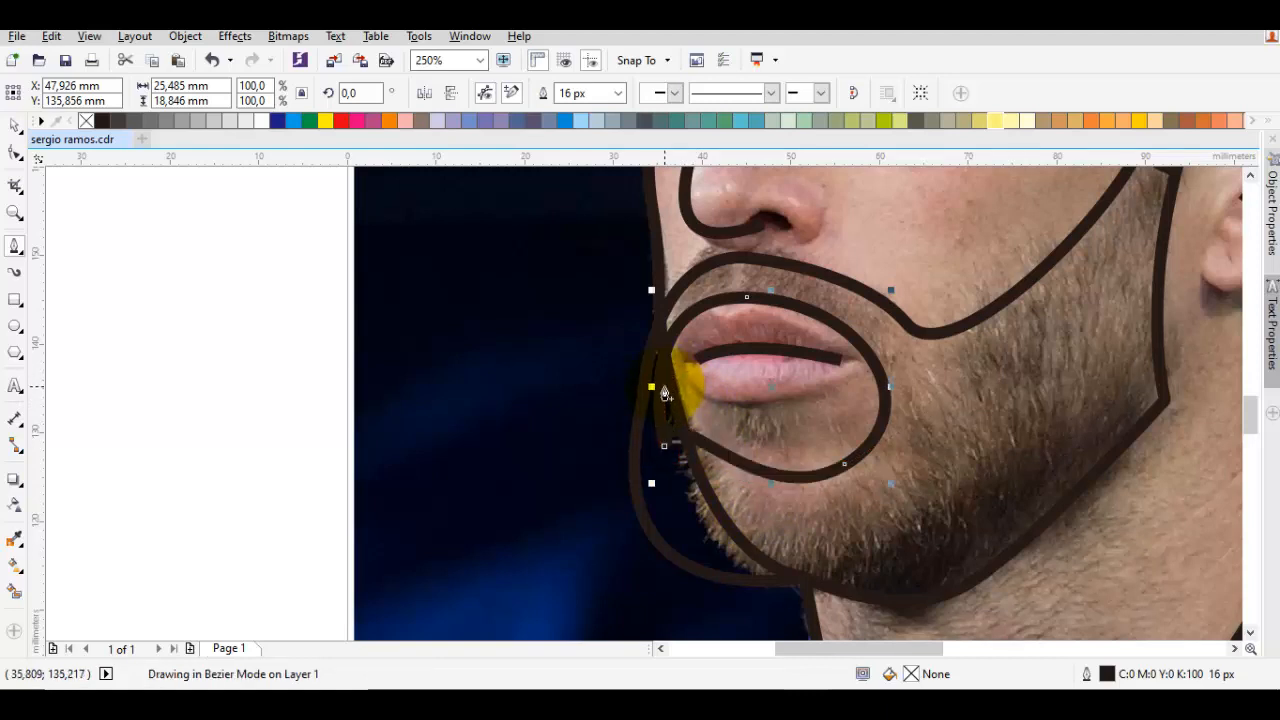
# Reshape the closed curve around the lips by moving its lower node slightly inward beneath the mouth corner
pyautogui.press('F10')
pyautogui.click(800, 485)
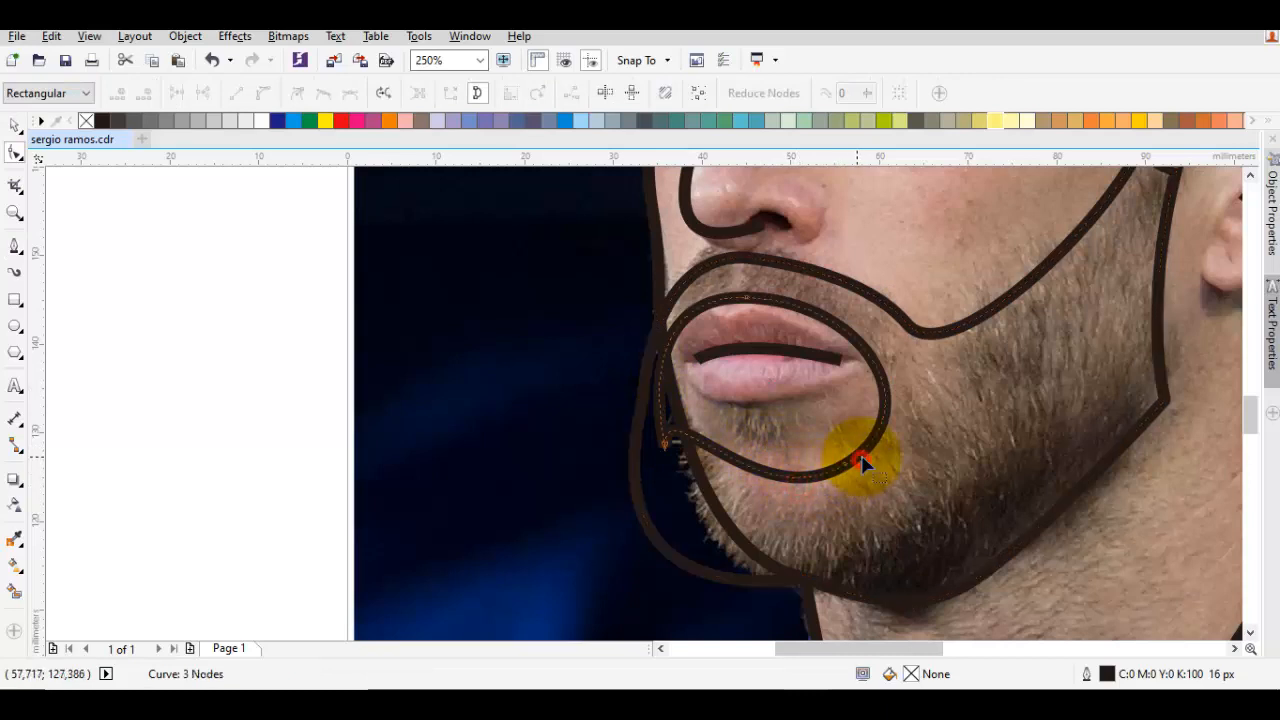
pyautogui.moveTo(845, 462); pyautogui.dragTo(829, 471)
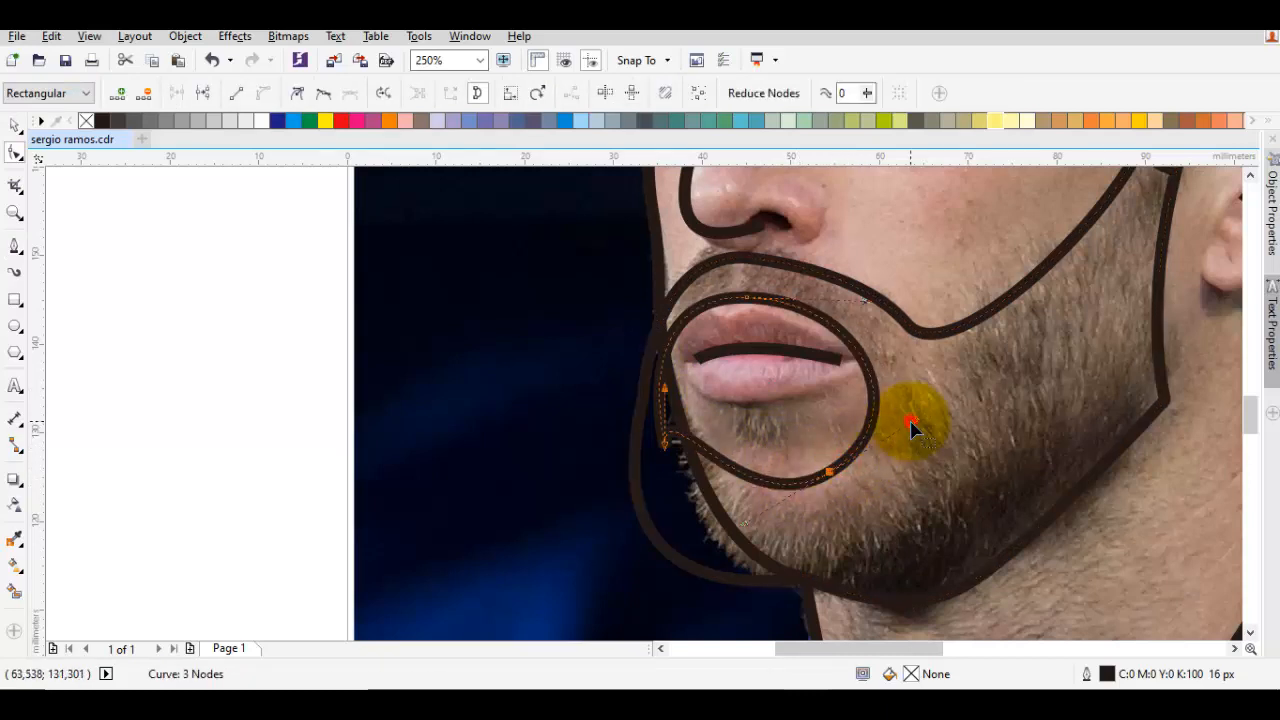
pyautogui.click(826, 471)
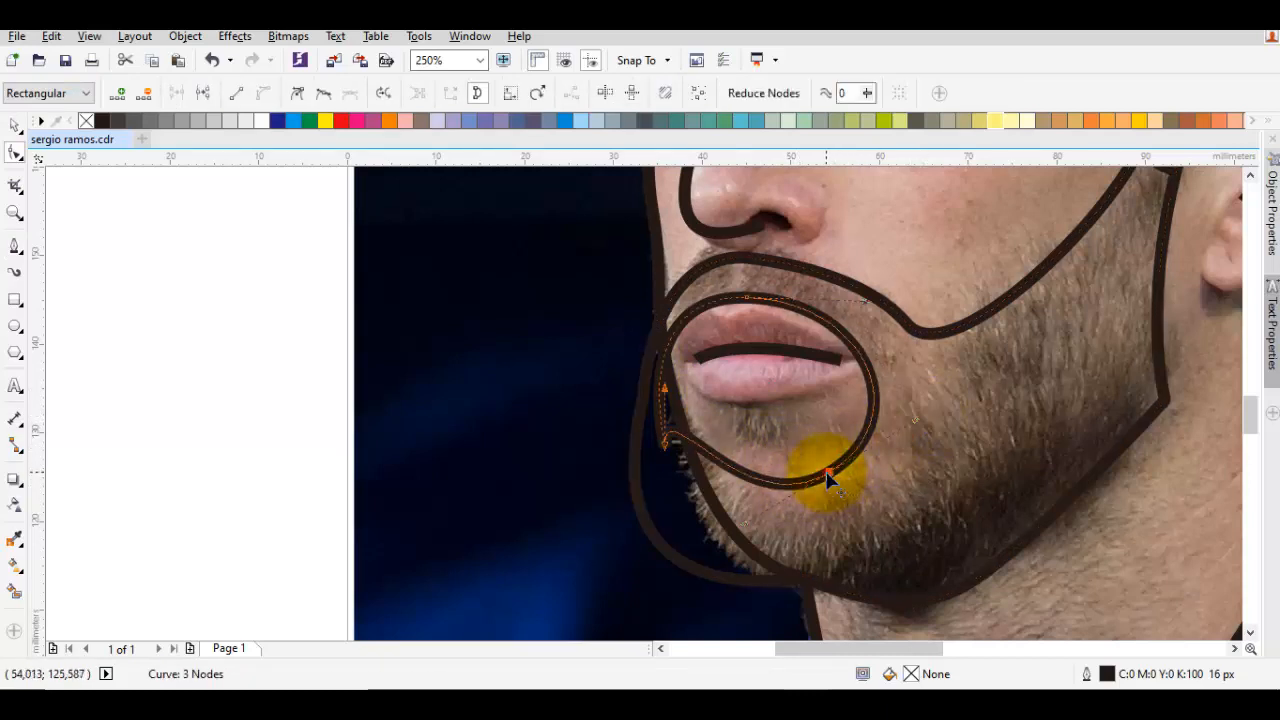
pyautogui.moveTo(916, 430); pyautogui.dragTo(891, 443)
pyautogui.click(838, 476)
pyautogui.moveTo(836, 478); pyautogui.dragTo(829, 471)
# Subtract the closed curve around the lips from the beard shape behind it with Back Minus Front
pyautogui.press('space')
pyautogui.keyDown('shift'); pyautogui.click(922, 444); pyautogui.keyUp('shift')
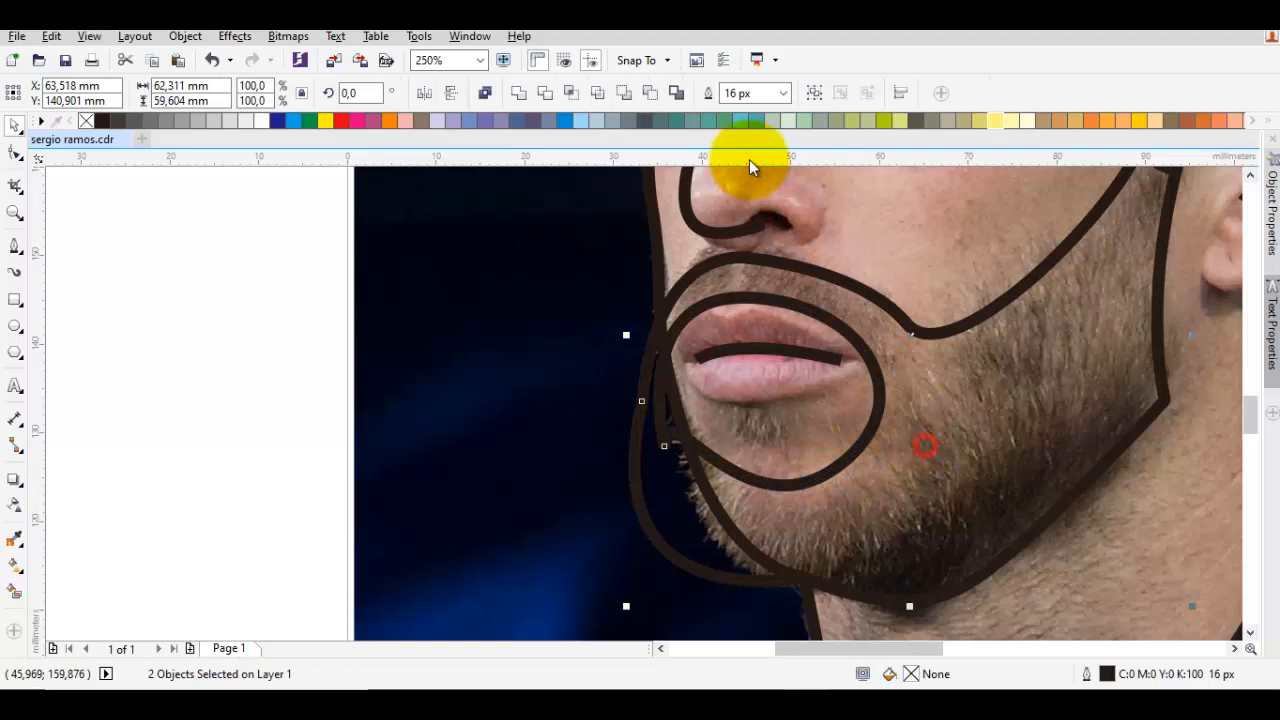
pyautogui.click(650, 93)
pyautogui.click(742, 391)
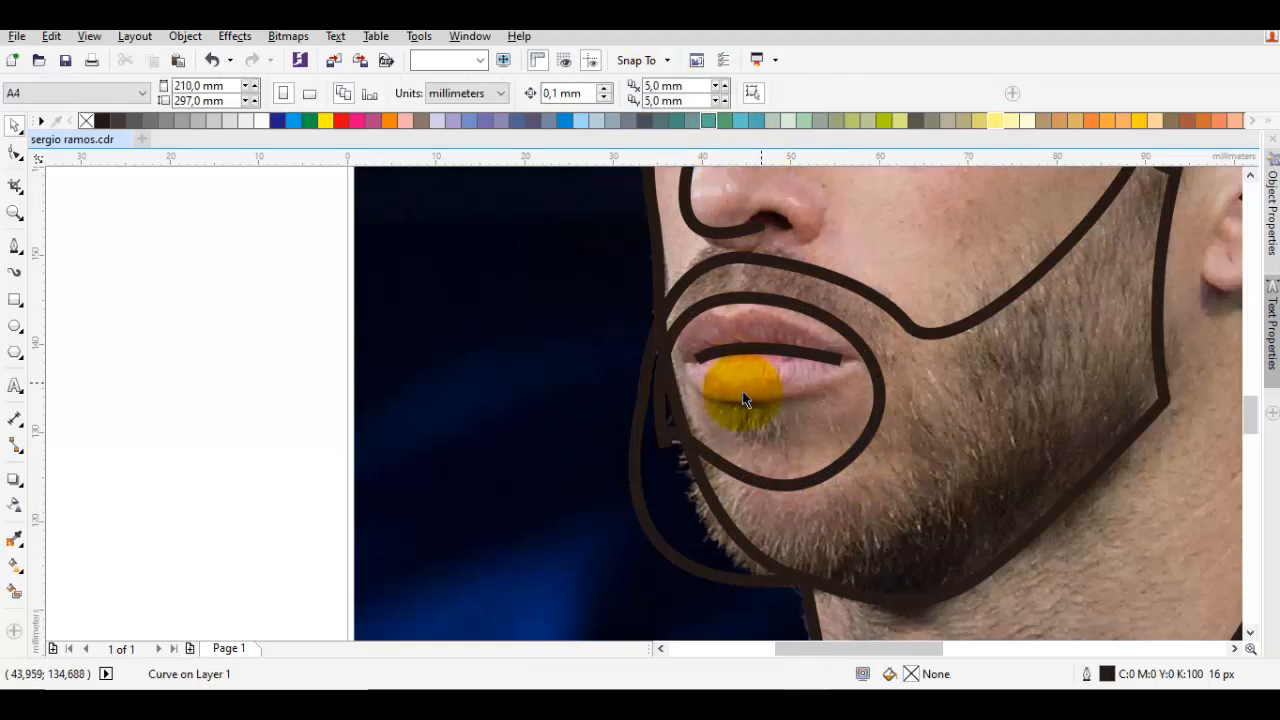
# Draw a closed beard patch about 10 by 5 mm beneath the lower lip and weld it to the beard shape
pyautogui.scroll(2, 766, 390)
pyautogui.press('F5')
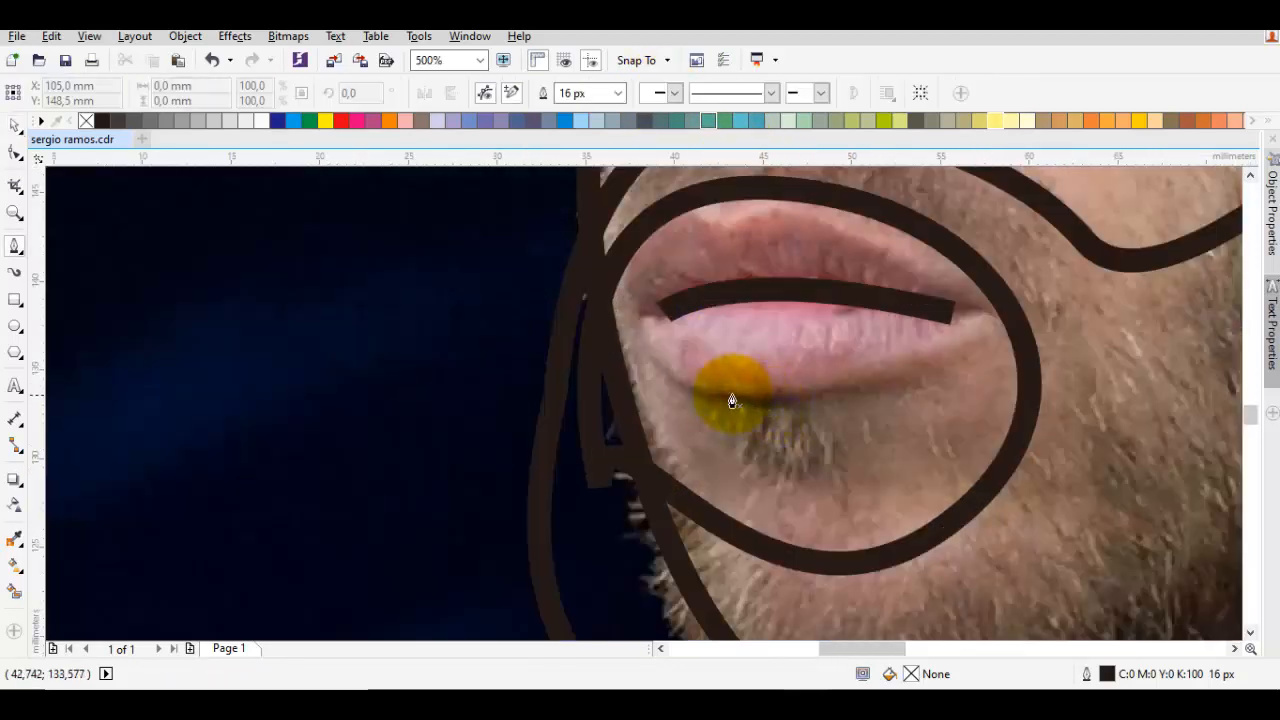
pyautogui.click(862, 385)
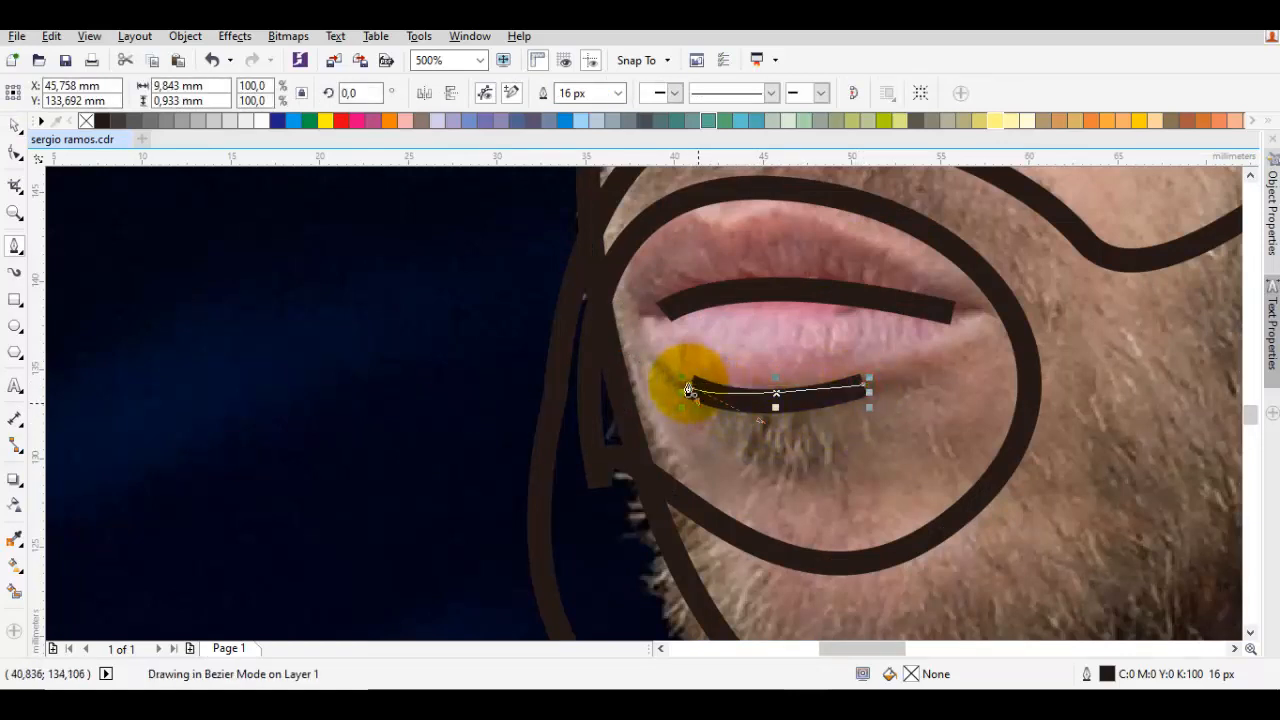
pyautogui.moveTo(688, 384); pyautogui.dragTo(818, 598)
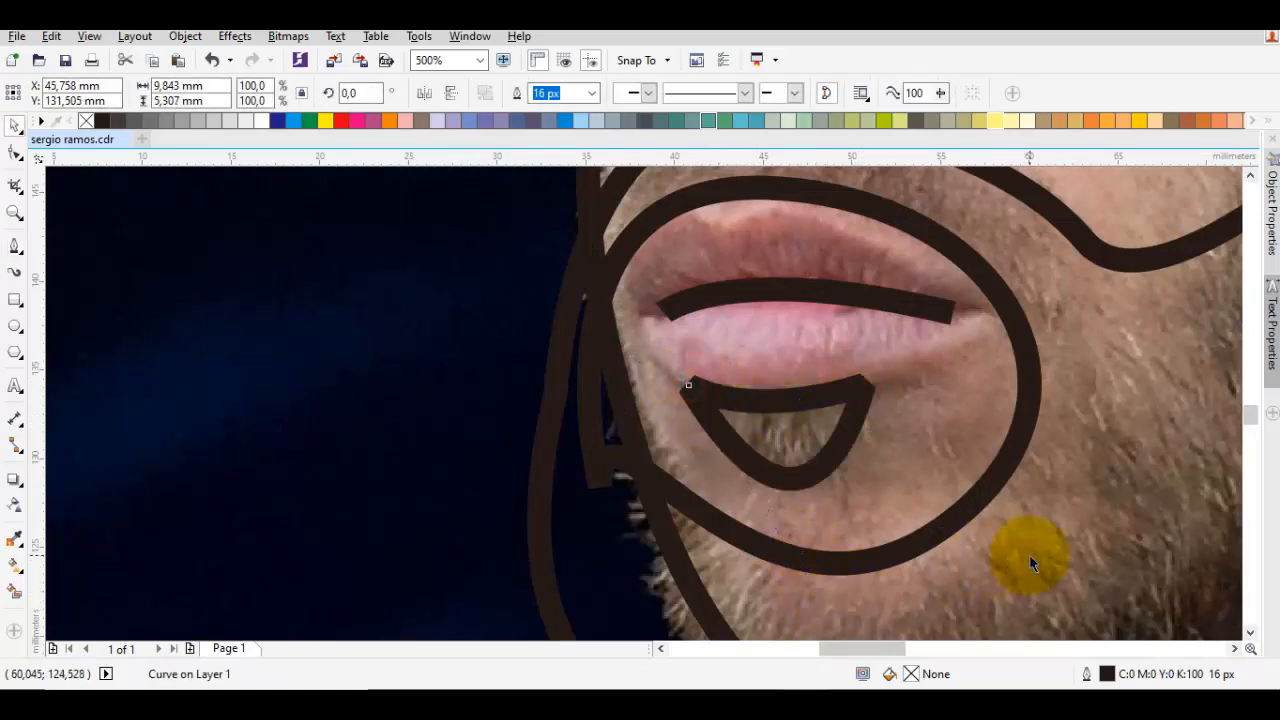
pyautogui.click(1029, 551)
pyautogui.click(528, 95)
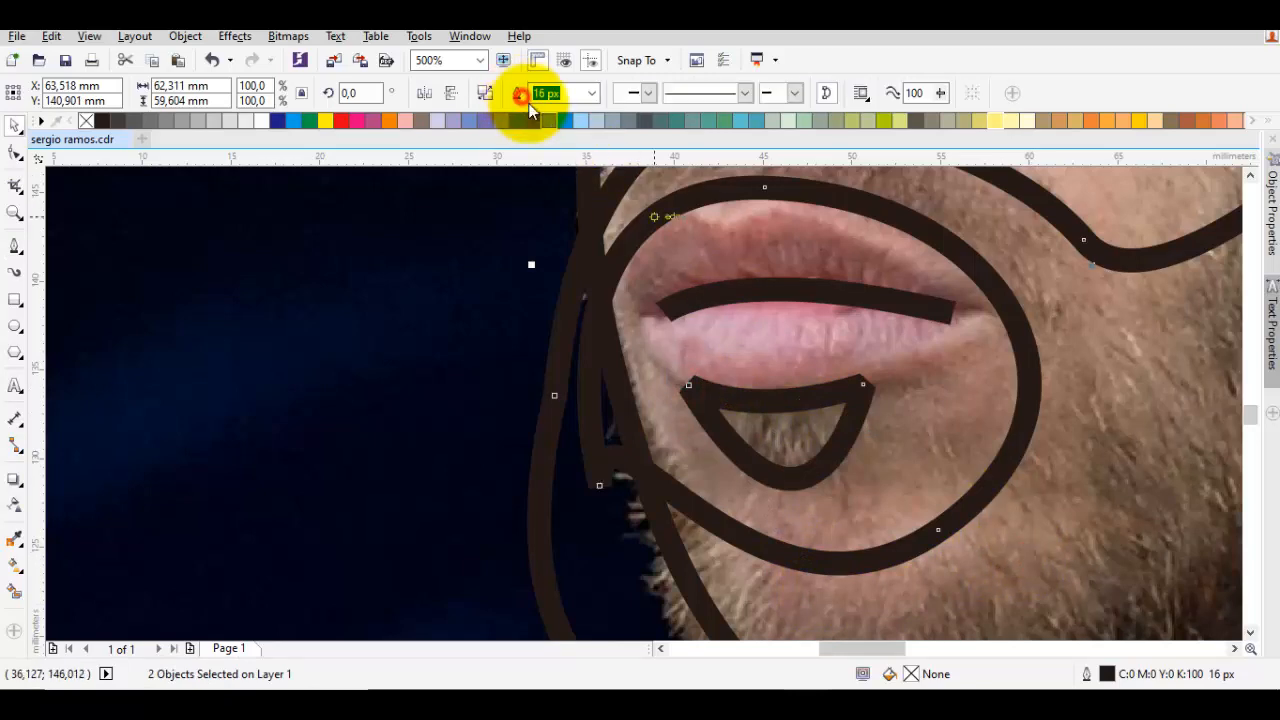
# Intersect the beard shape with the face outline to create a copy clipped to the face
pyautogui.scroll(-4, 748, 300)
pyautogui.press('Escape')
pyautogui.scroll(2, 783, 302)
pyautogui.click(792, 421)
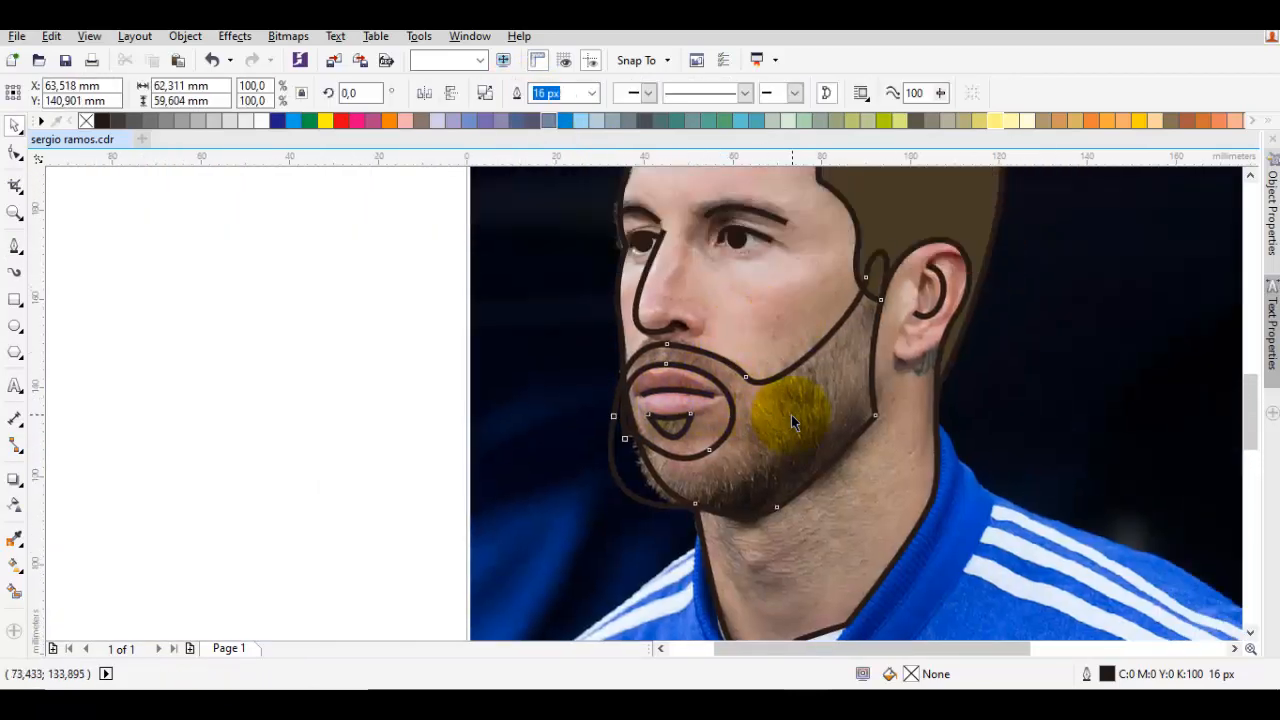
pyautogui.keyDown('shift'); pyautogui.click(783, 309); pyautogui.keyUp('shift')
pyautogui.click(572, 93)
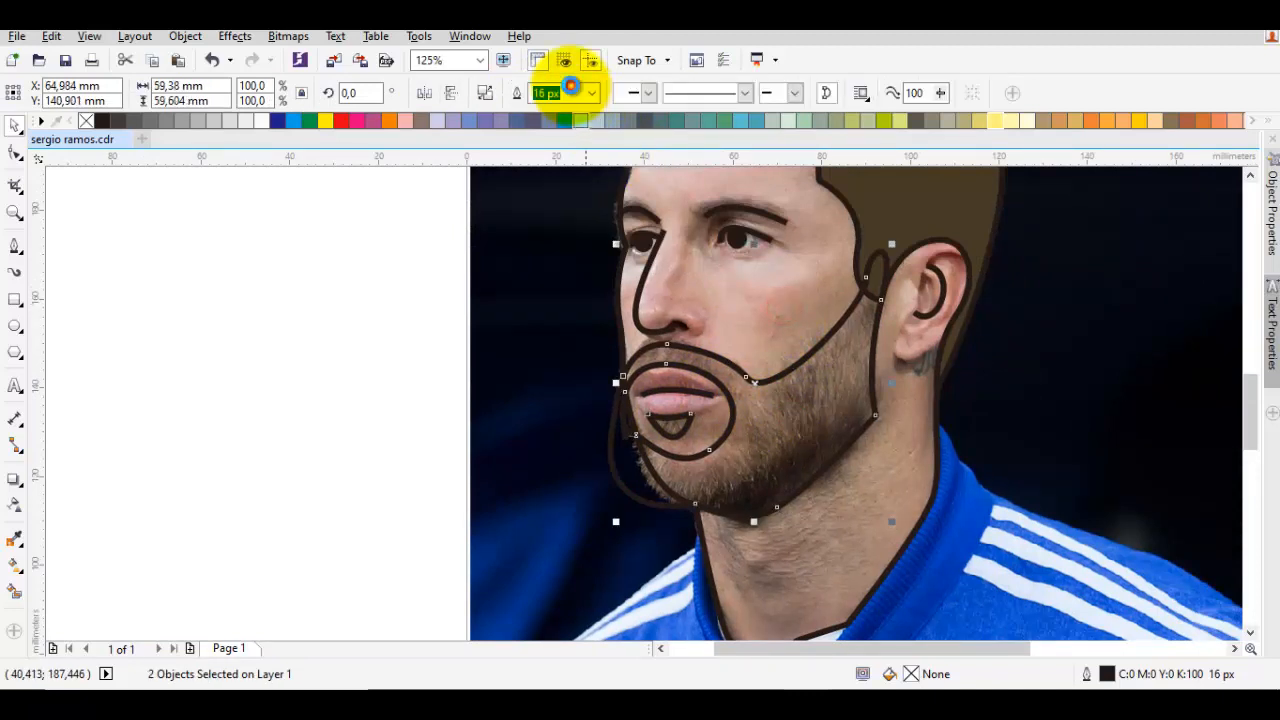
# Delete the original beard shape that extends past the face outline, keeping only the clipped copy
pyautogui.click(651, 452)
pyautogui.click(620, 463)
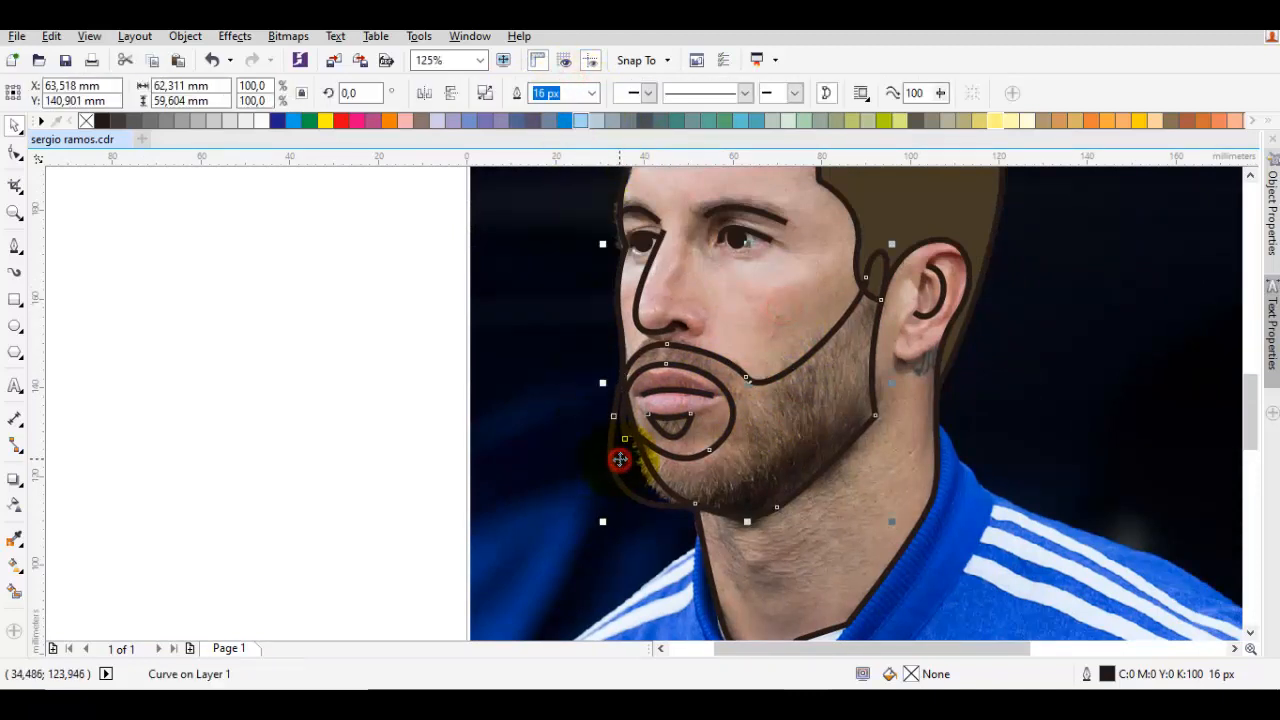
pyautogui.rightClick(620, 459)
pyautogui.click(686, 413)
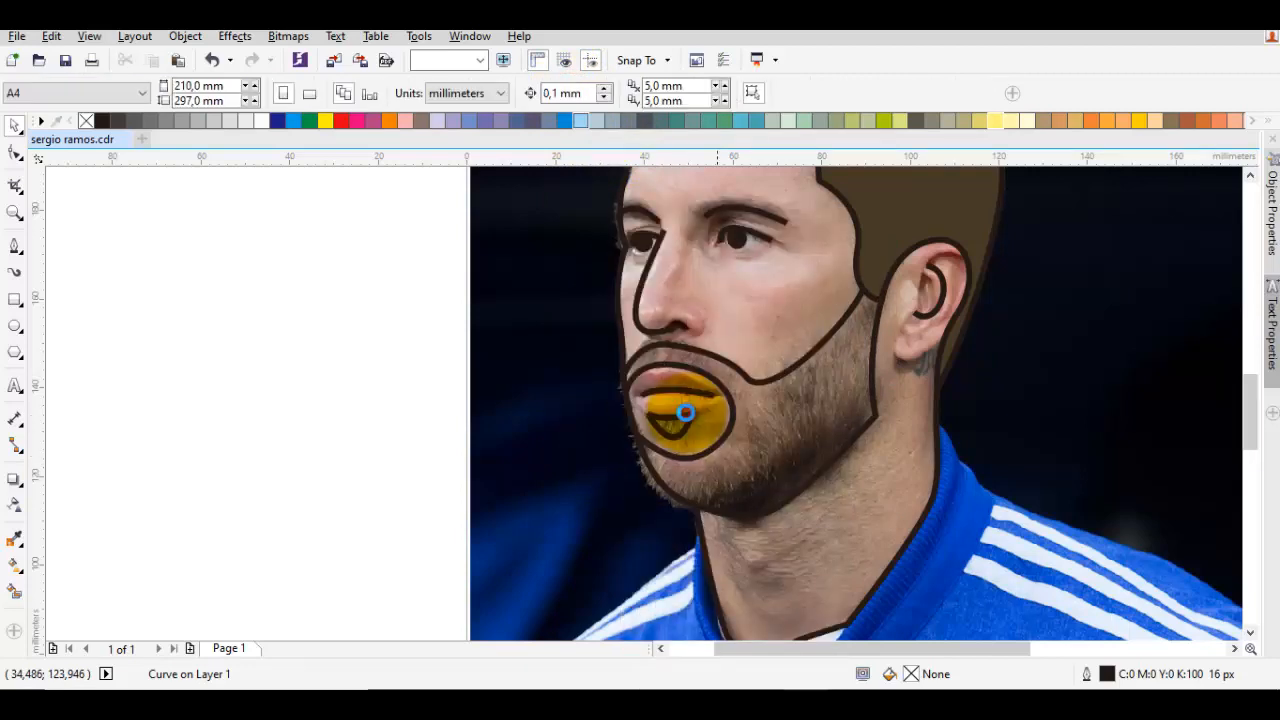
# Fill the clipped beard shape with brown C:65 M:66 Y:80 K:27 and remove its outline
pyautogui.click(773, 433)
pyautogui.moveTo(844, 363); pyautogui.dragTo(822, 425)
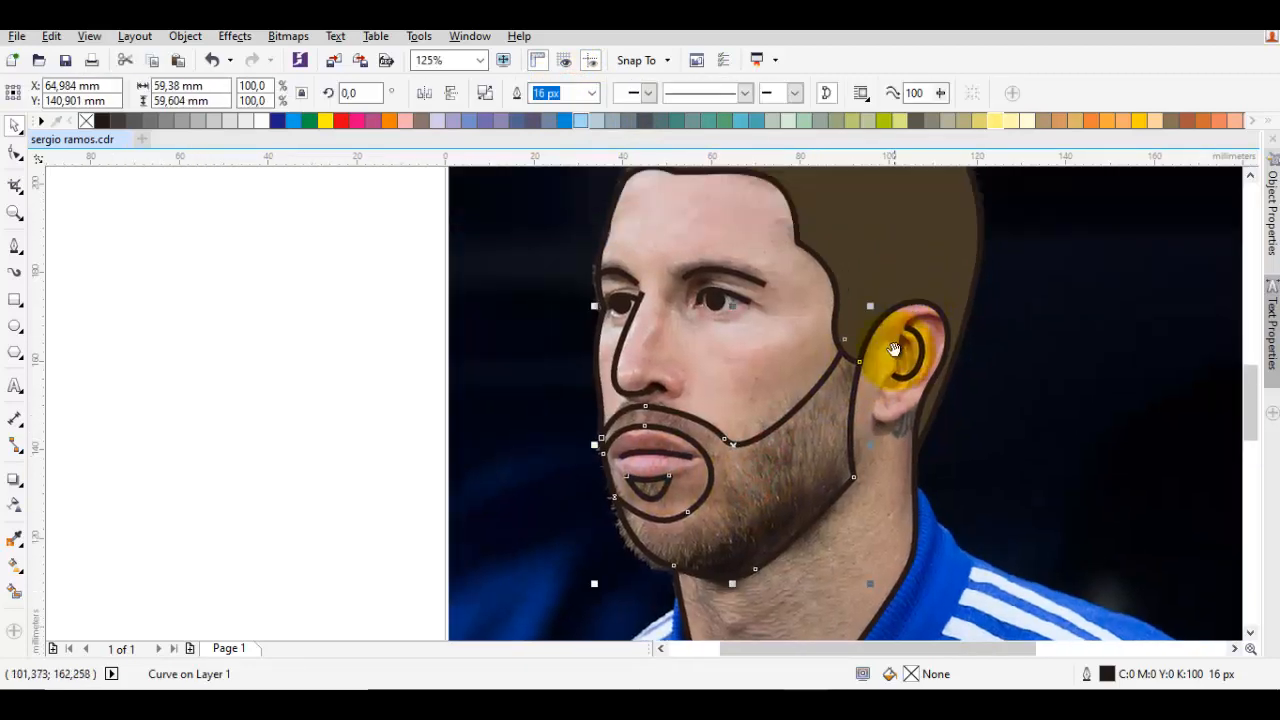
pyautogui.click(1174, 123)
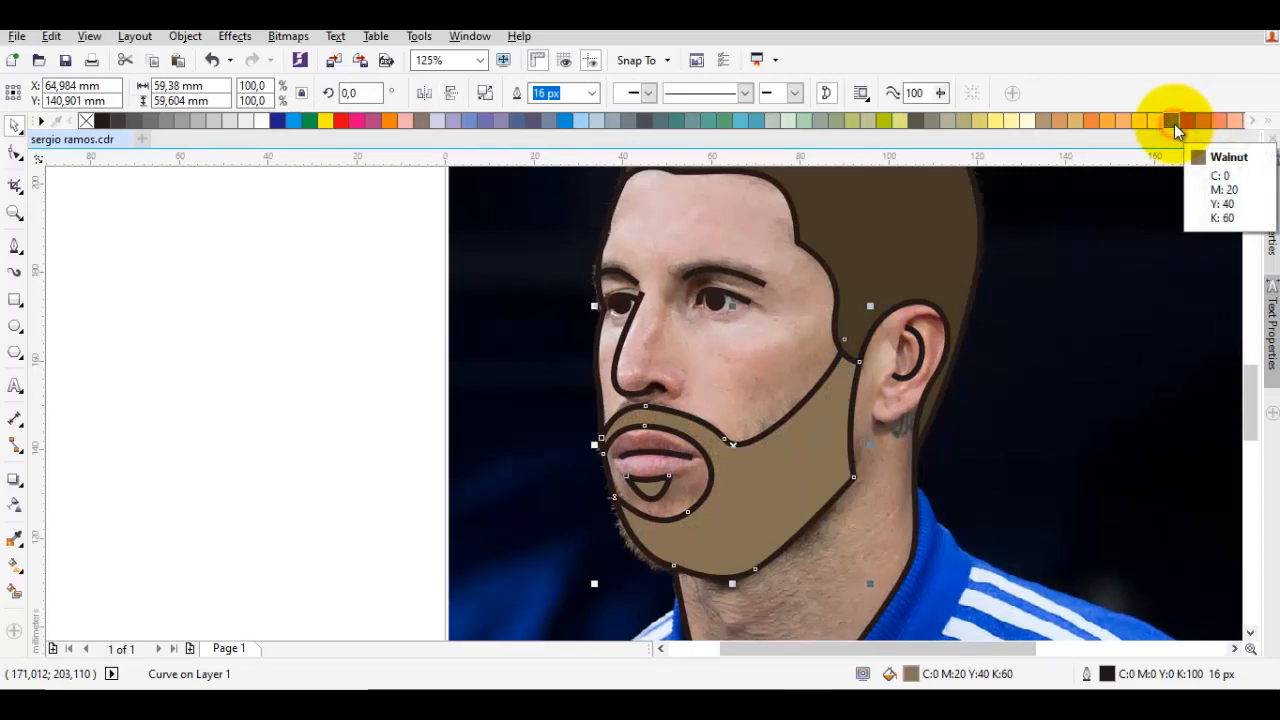
pyautogui.click(1176, 130)
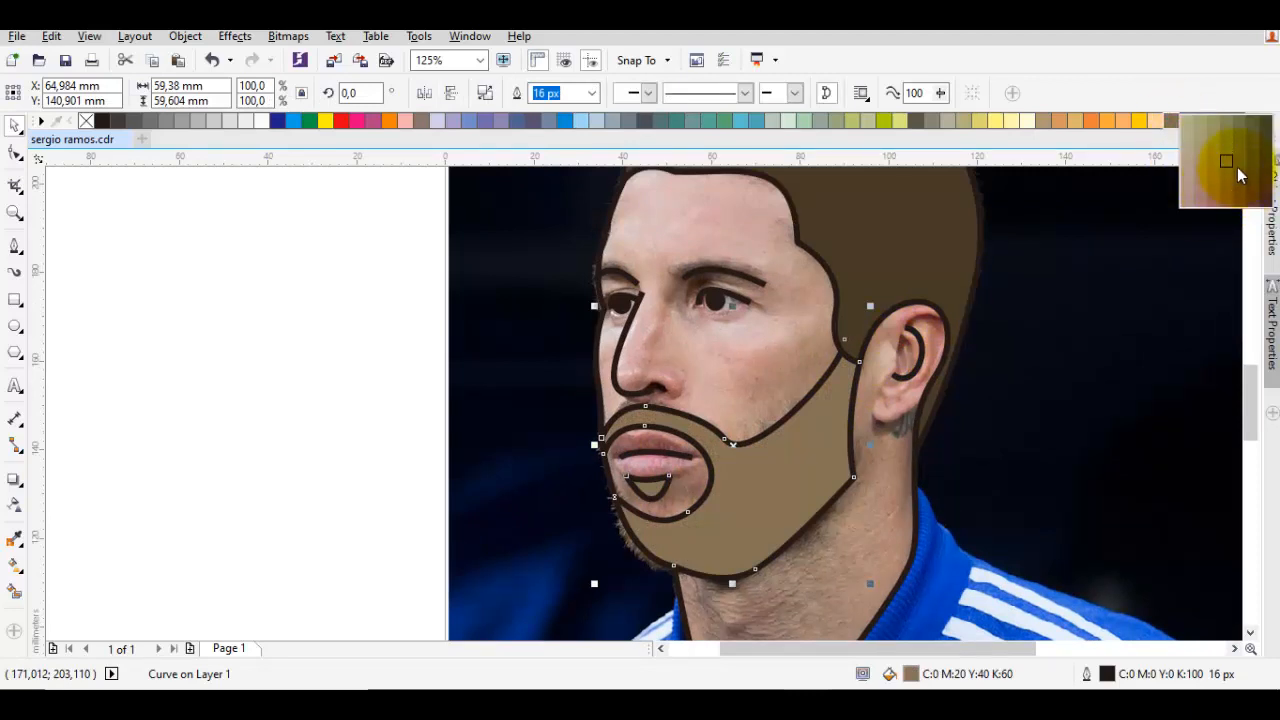
pyautogui.click(1251, 162)
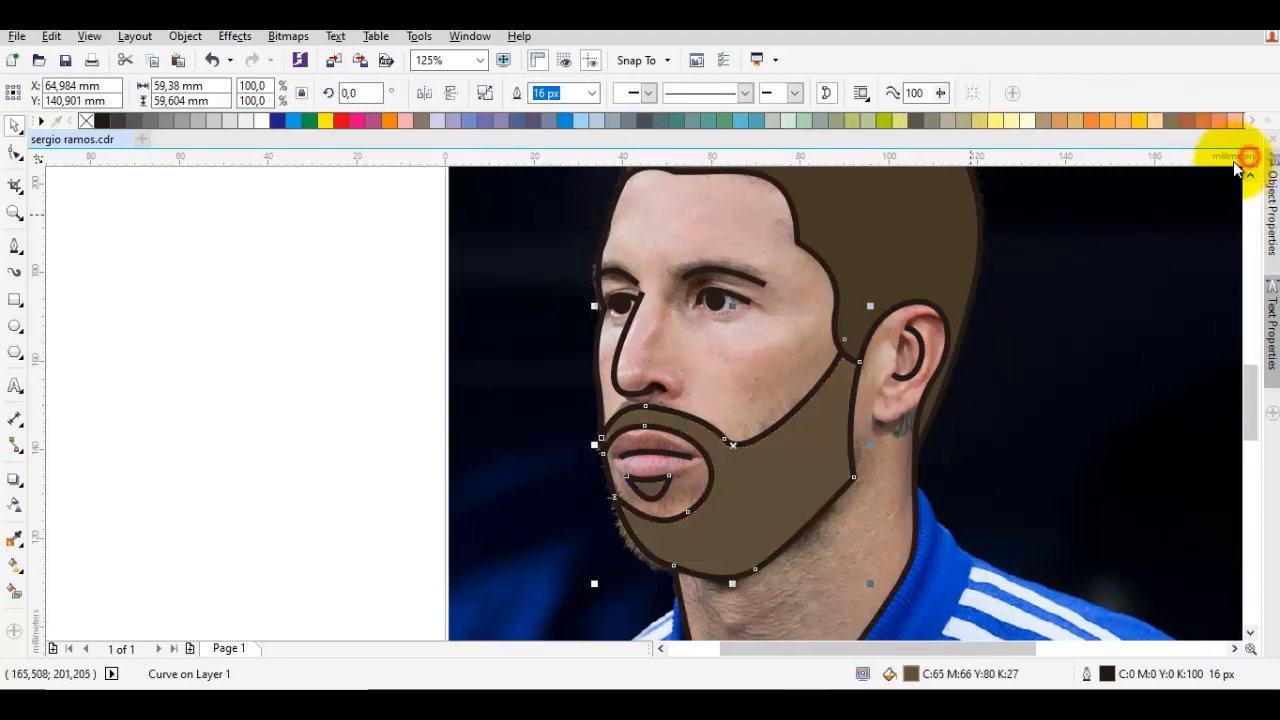
pyautogui.rightClick(86, 121)
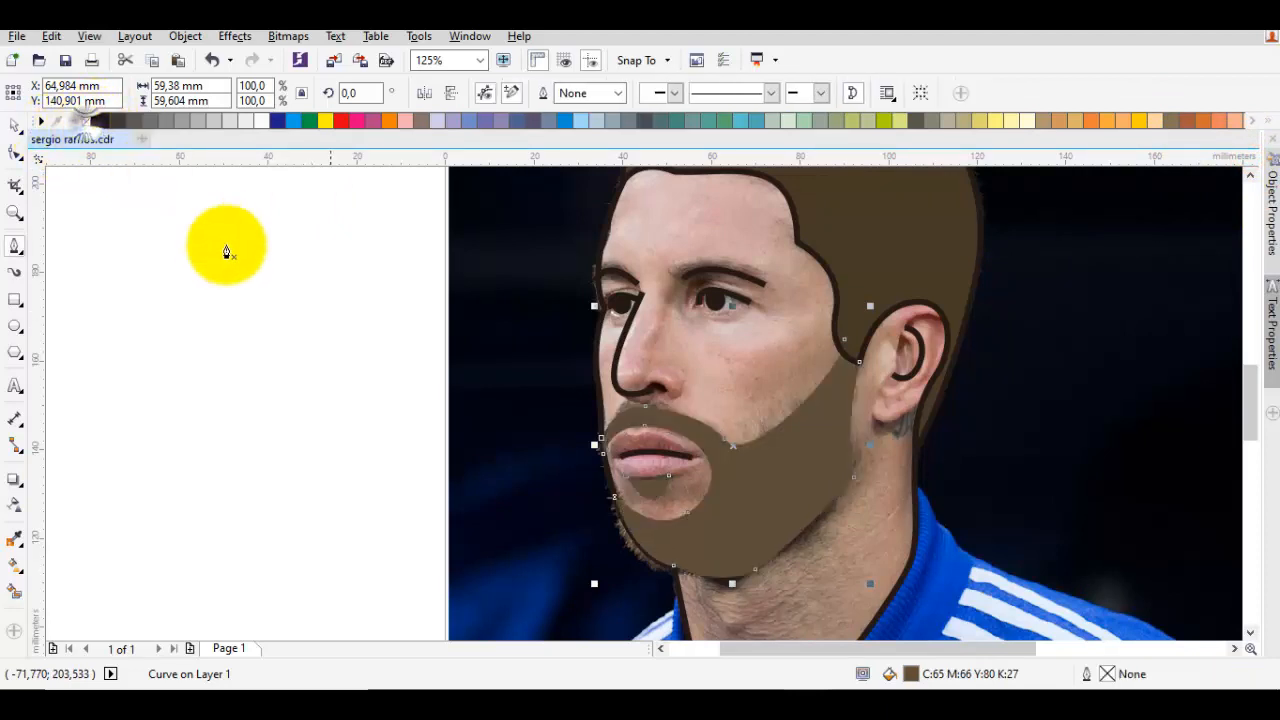
# Fill the face and neck shape with the skin tone C:0 M:24 Y:28 K:0
pyautogui.scroll(-2, 471, 394)
pyautogui.click(377, 368)
pyautogui.scroll(2, 529, 428)
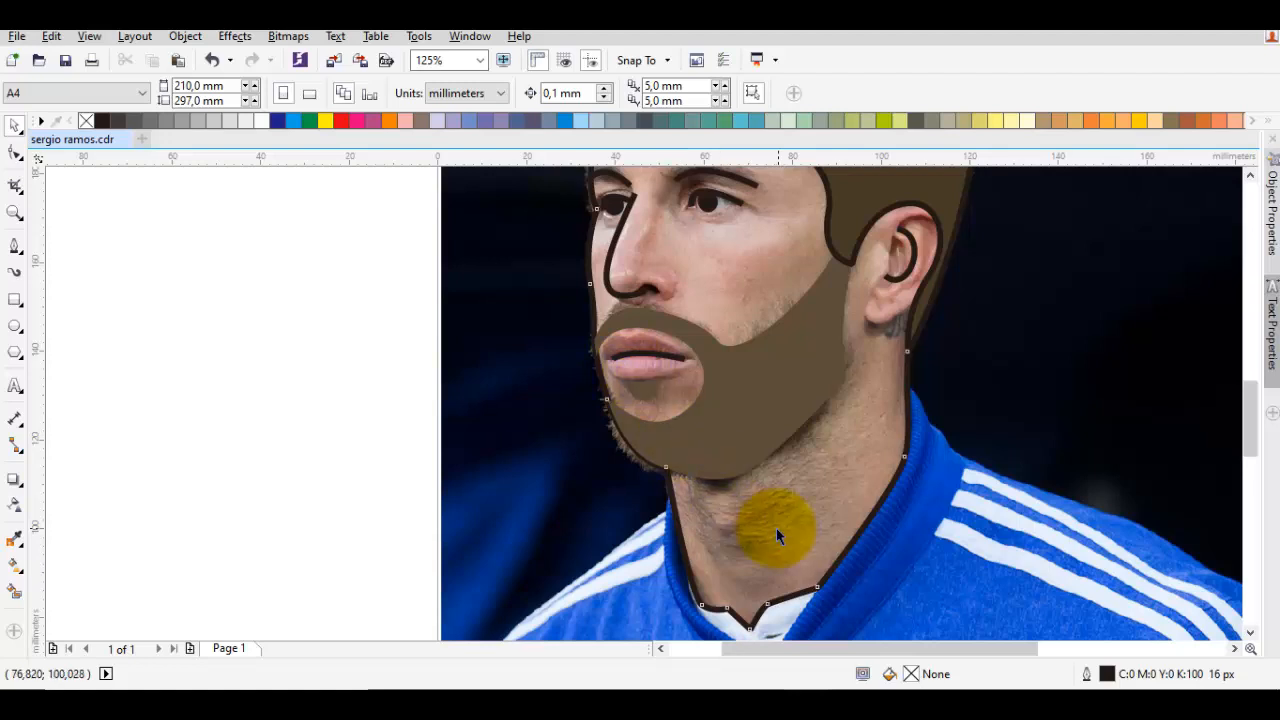
pyautogui.click(776, 528)
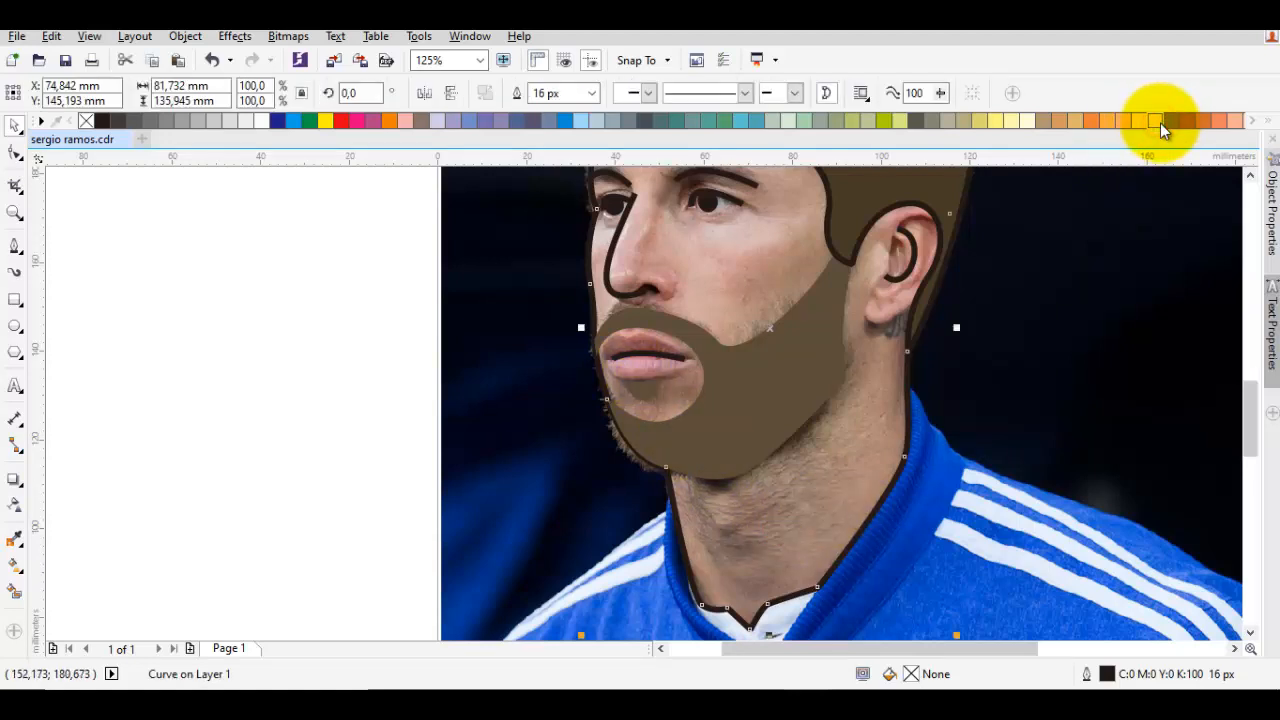
pyautogui.moveTo(1160, 123); pyautogui.dragTo(1172, 148)
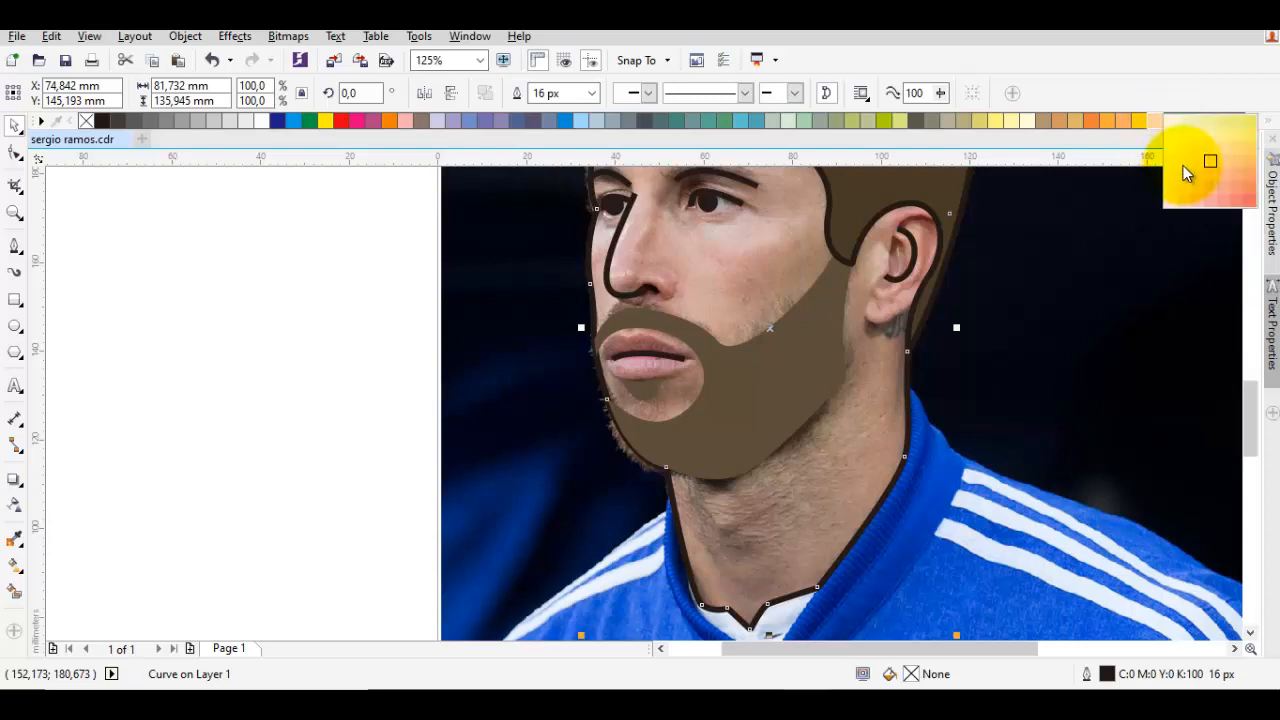
pyautogui.click(1198, 170)
pyautogui.scroll(-2, 920, 320)
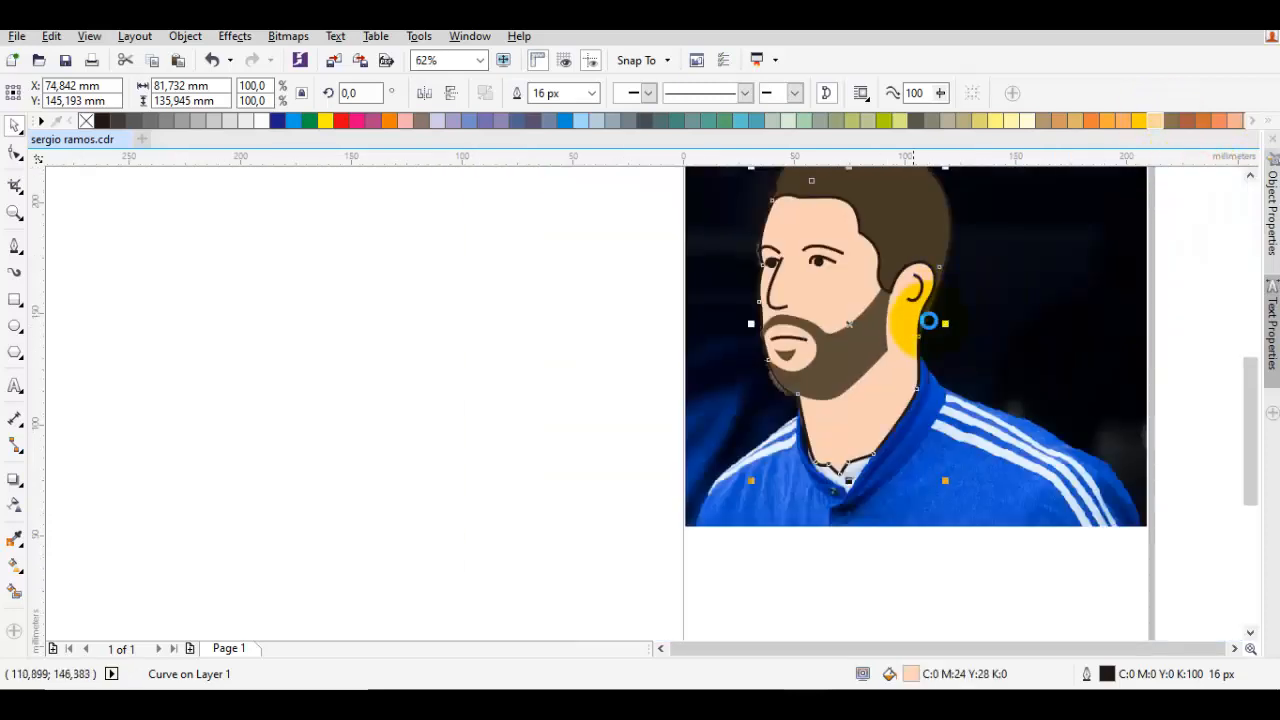
pyautogui.click(348, 373)
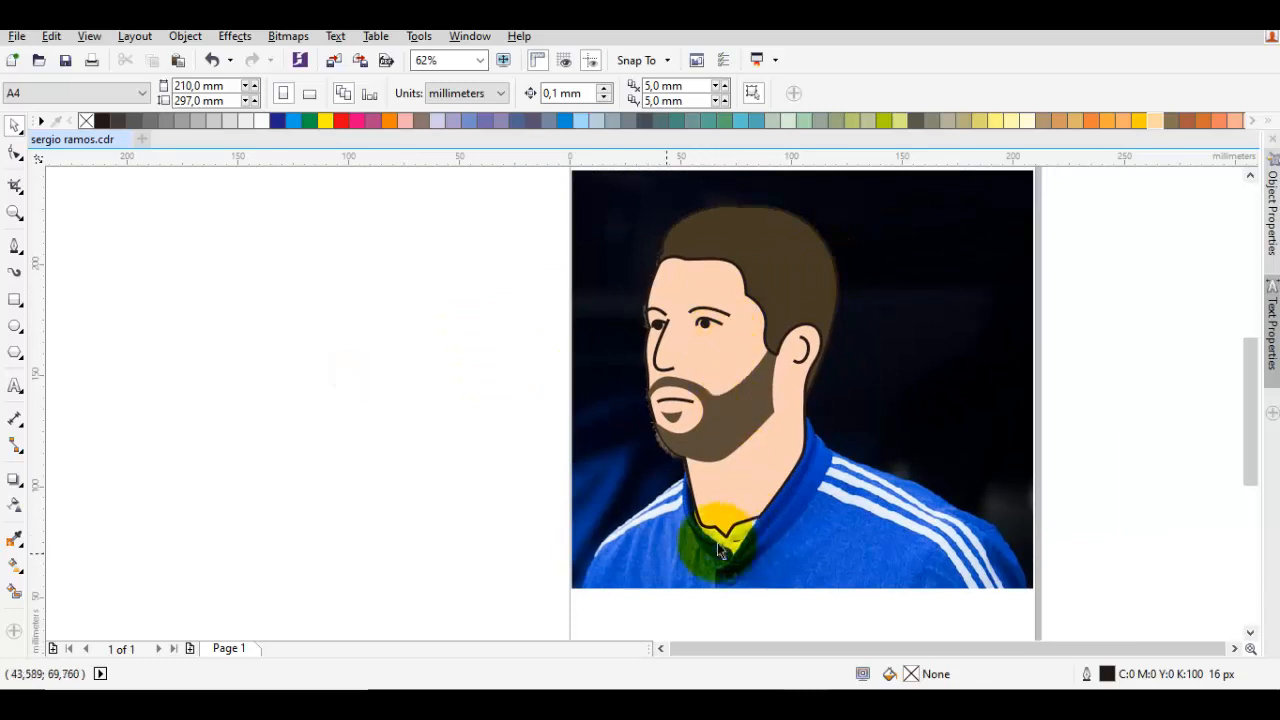
# Draw a closed inner collar shape about 29 by 27 mm around the base of the neck with the Pen tool
pyautogui.scroll(1, 683, 494)
pyautogui.moveTo(687, 490); pyautogui.dragTo(684, 405)
pyautogui.press('space')
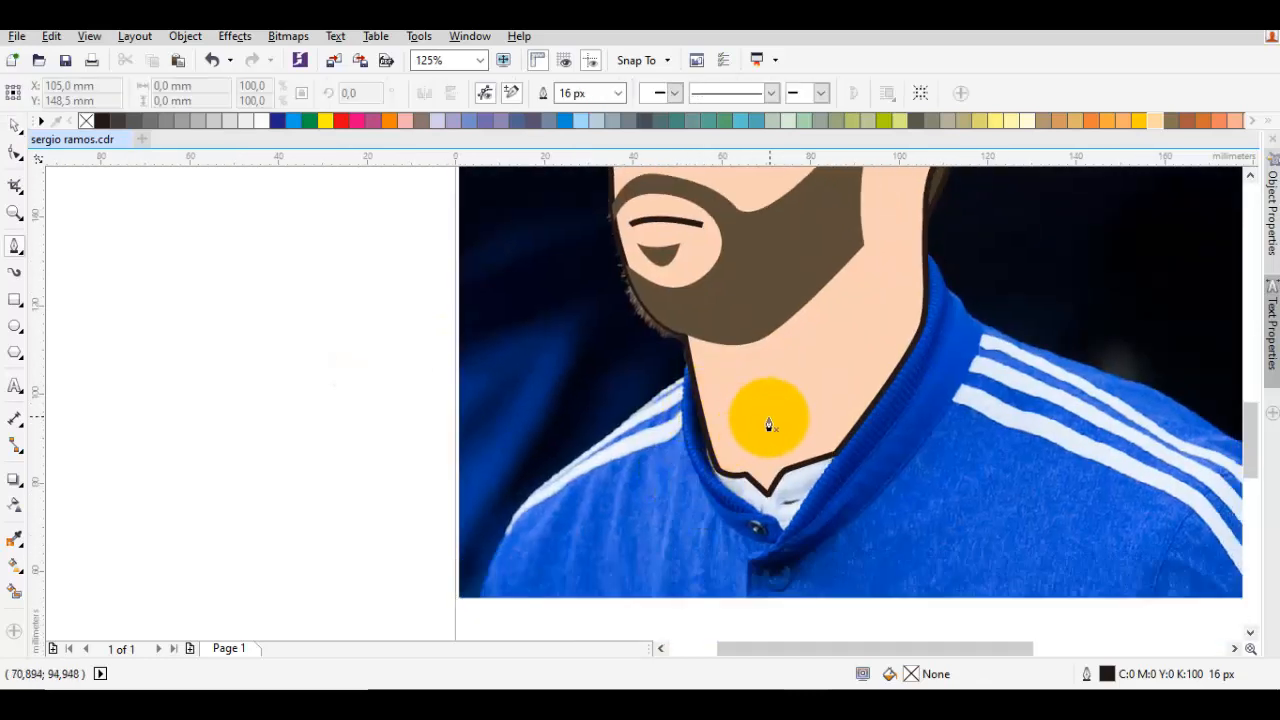
pyautogui.click(765, 420)
pyautogui.scroll(1, 702, 480)
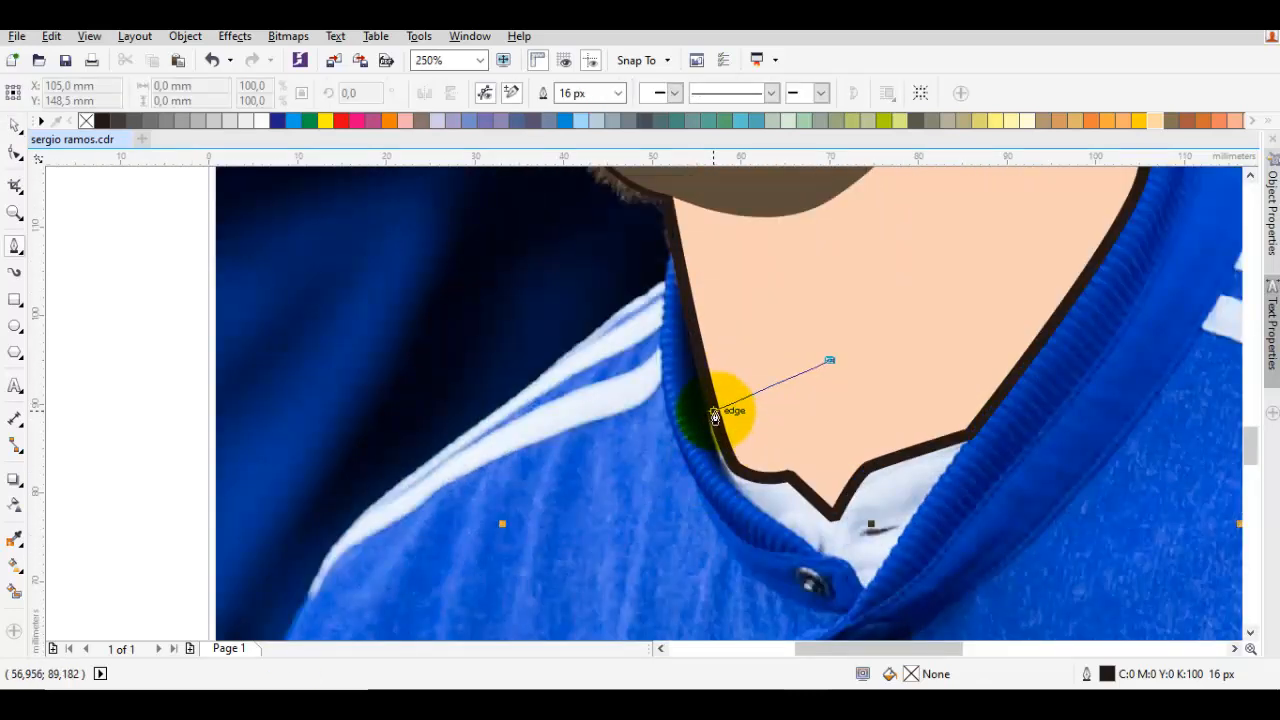
pyautogui.moveTo(711, 413); pyautogui.dragTo(717, 510)
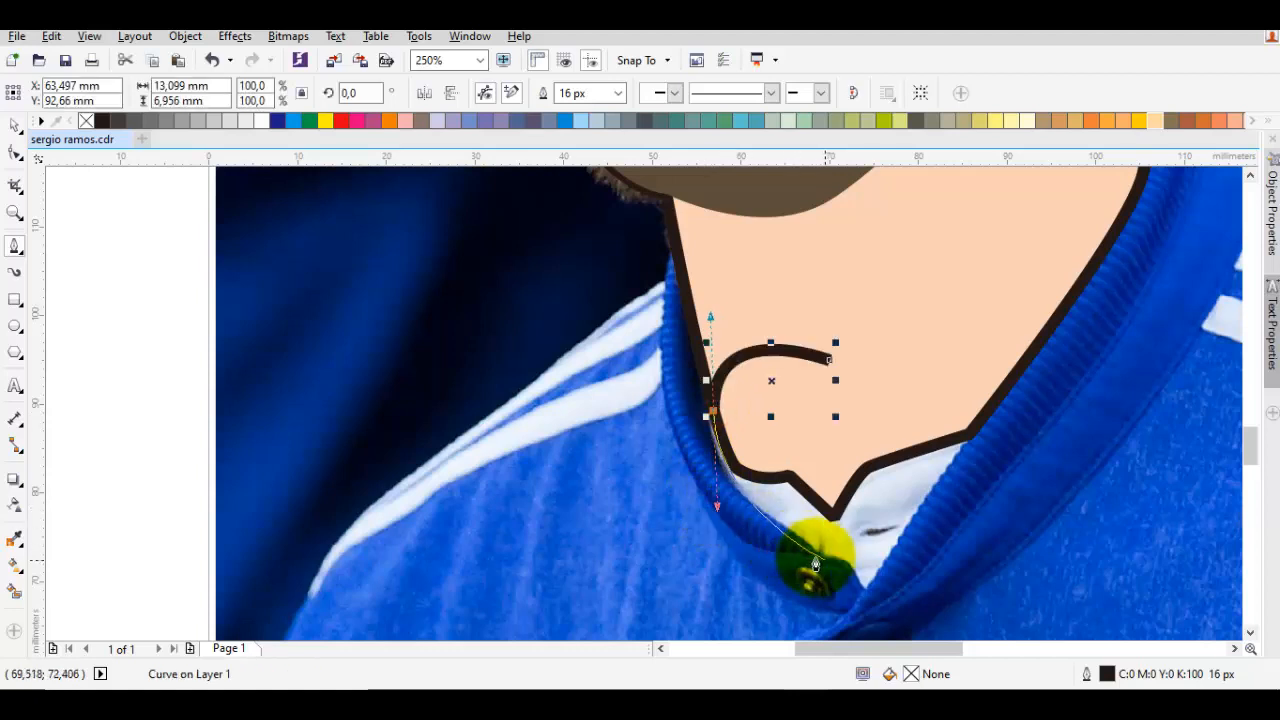
pyautogui.moveTo(824, 561); pyautogui.dragTo(851, 557)
pyautogui.click(862, 590)
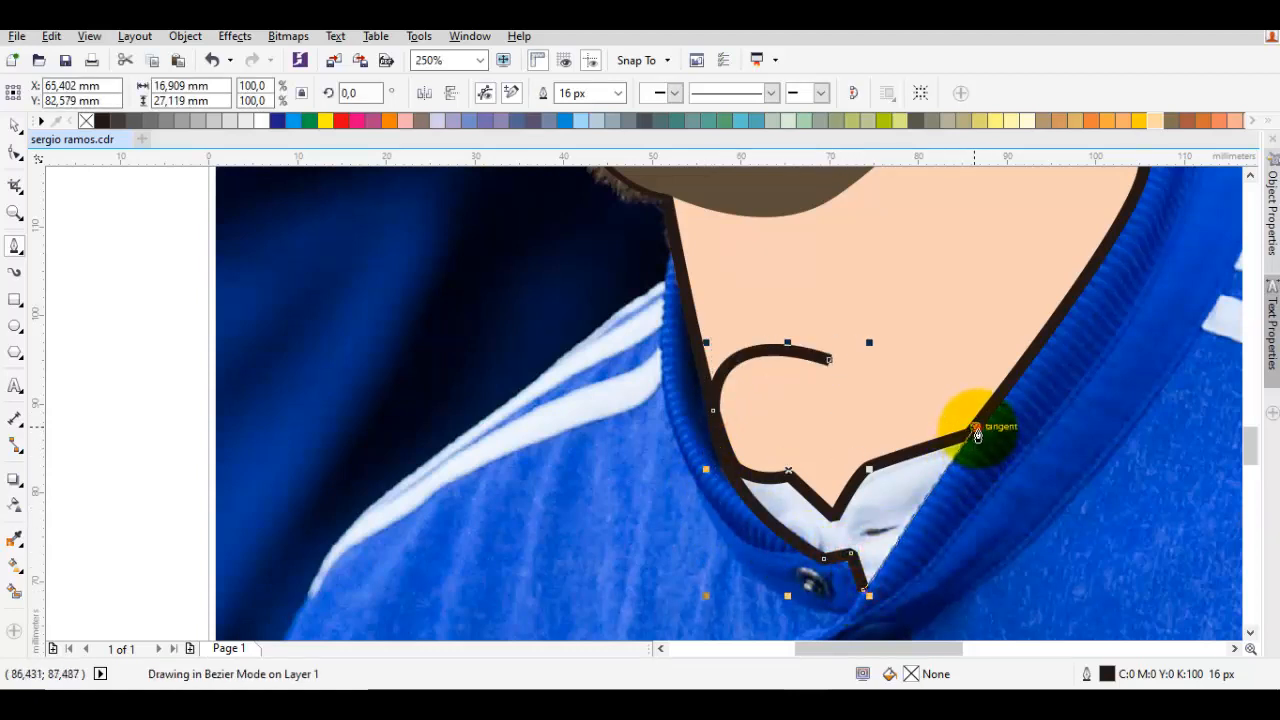
pyautogui.moveTo(977, 433); pyautogui.dragTo(971, 424)
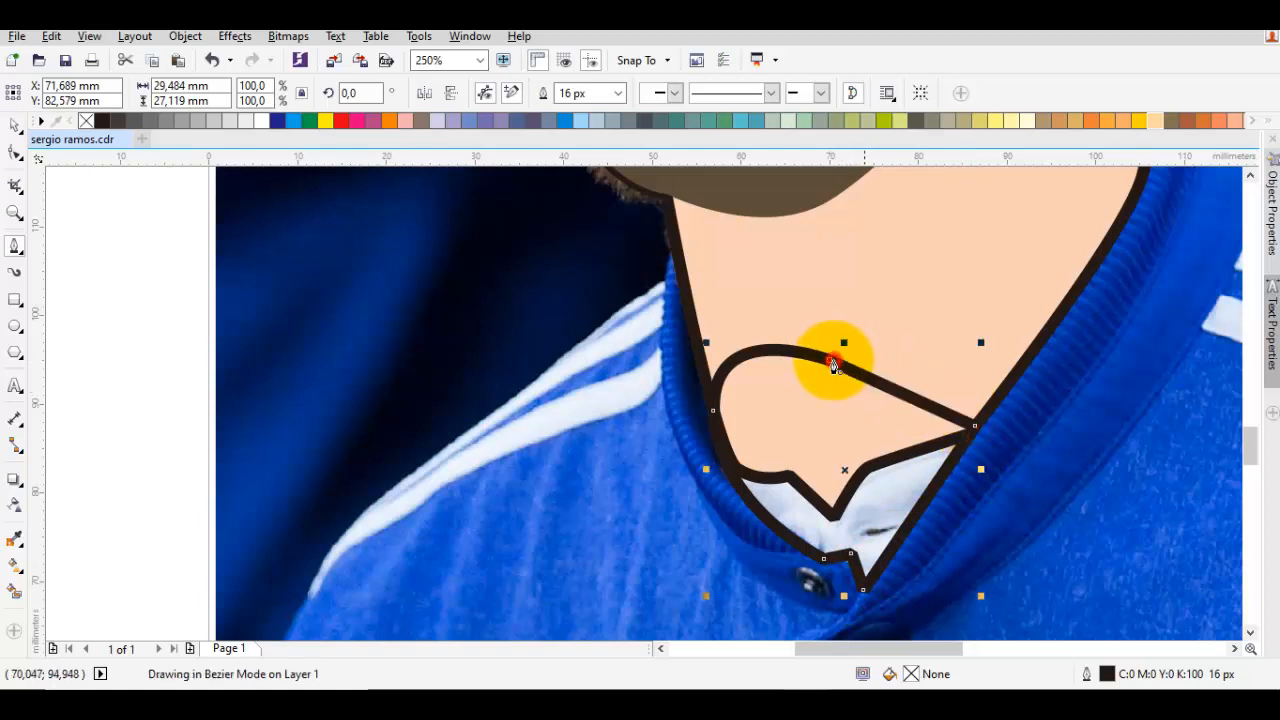
# Move the inner collar shape beneath the face and neck shape in the stacking order
pyautogui.rightClick(860, 405)
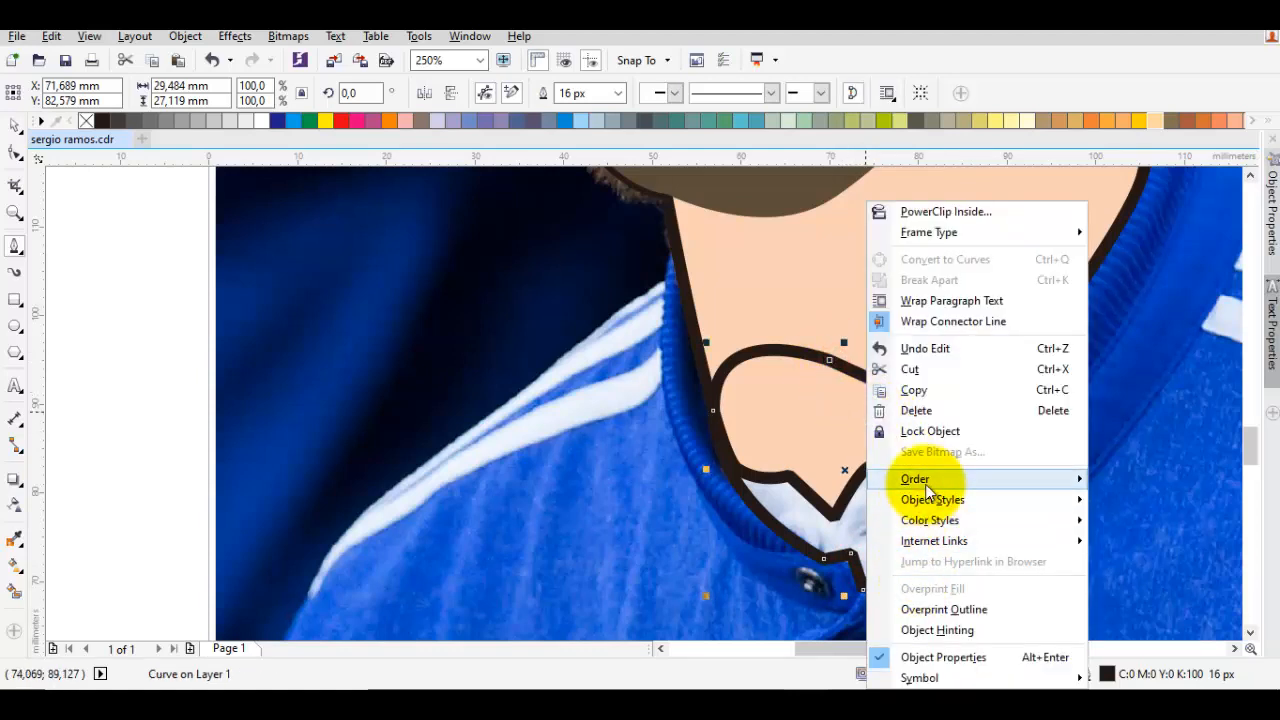
pyautogui.moveTo(925, 490)
pyautogui.click(686, 639)
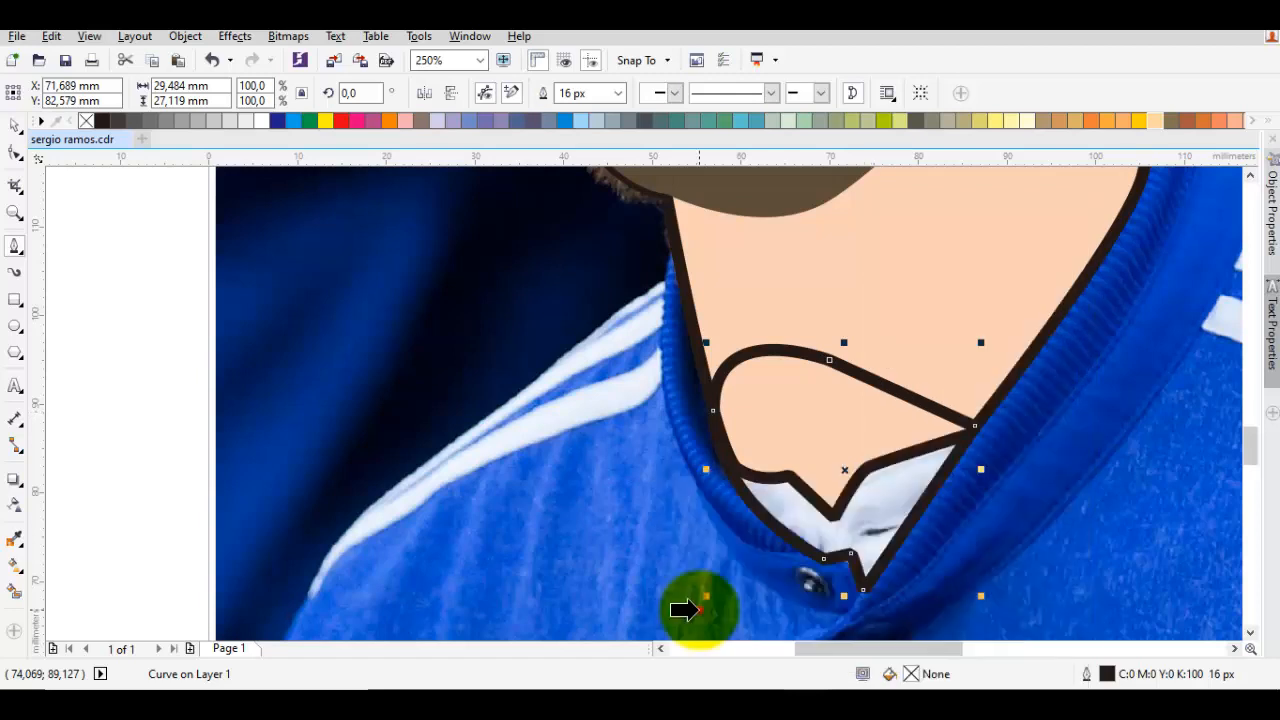
pyautogui.click(686, 610)
# Draw a small curve about 2 by 4.7 mm from the neckline's lowest point to the collar's bottom notch
pyautogui.scroll(2, 835, 532)
pyautogui.press('F10')
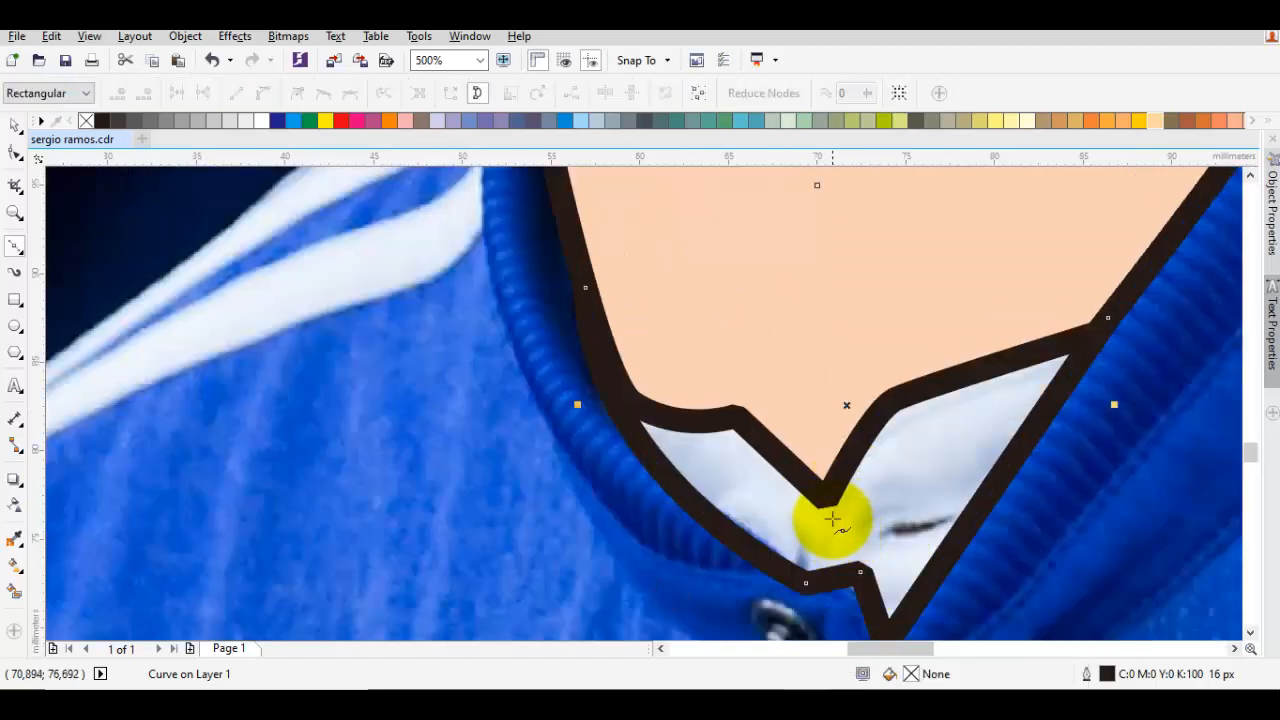
pyautogui.moveTo(828, 495); pyautogui.dragTo(818, 545)
pyautogui.click(860, 572)
pyautogui.press('space')
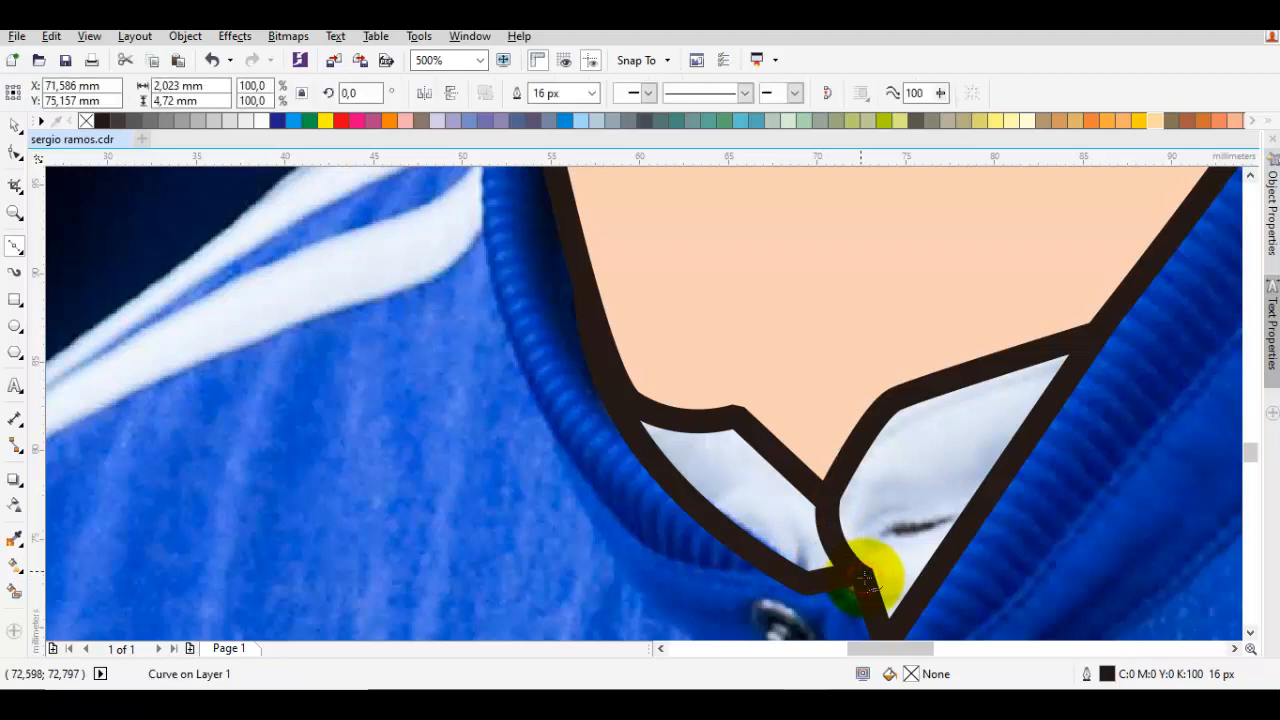
pyautogui.press('Escape')
# Fill the inner collar shape with white
pyautogui.click(900, 500)
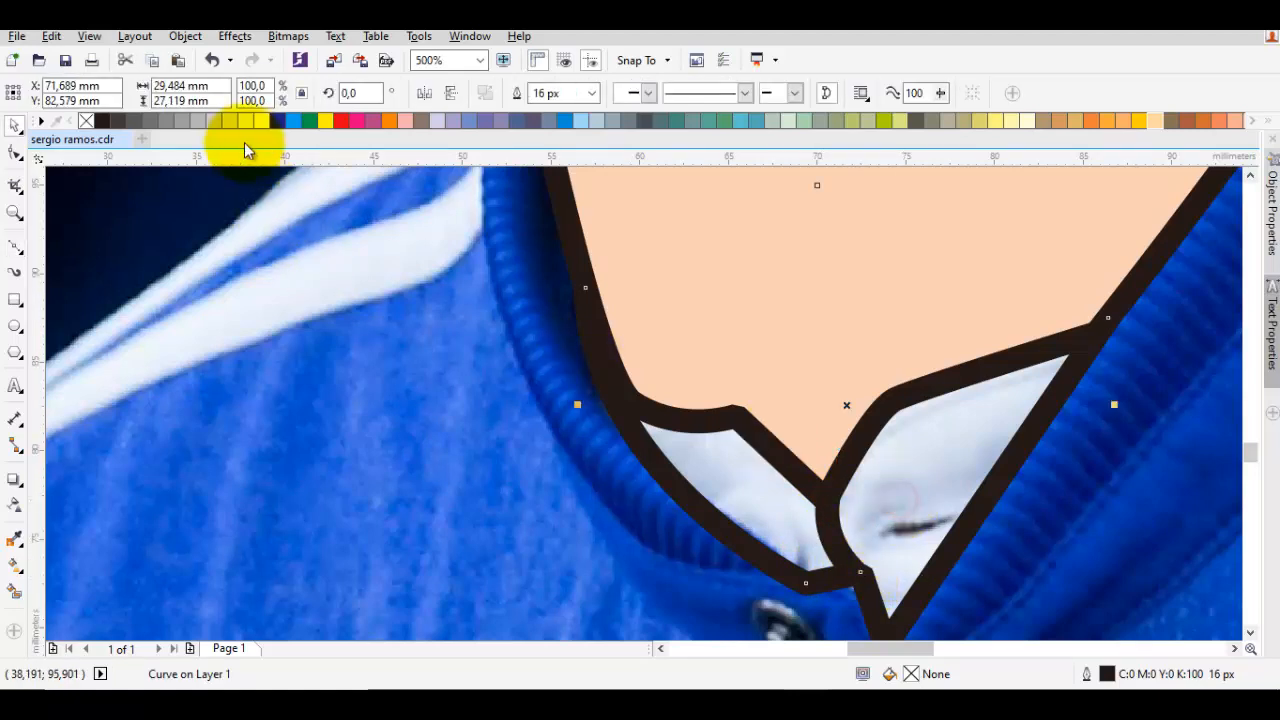
pyautogui.click(253, 123)
pyautogui.press('Escape')
# Trace a closed shirt shape about 202 by 79 mm along both shoulders and the photo's bottom edge, closing it across the neck
pyautogui.scroll(-4, 823, 393)
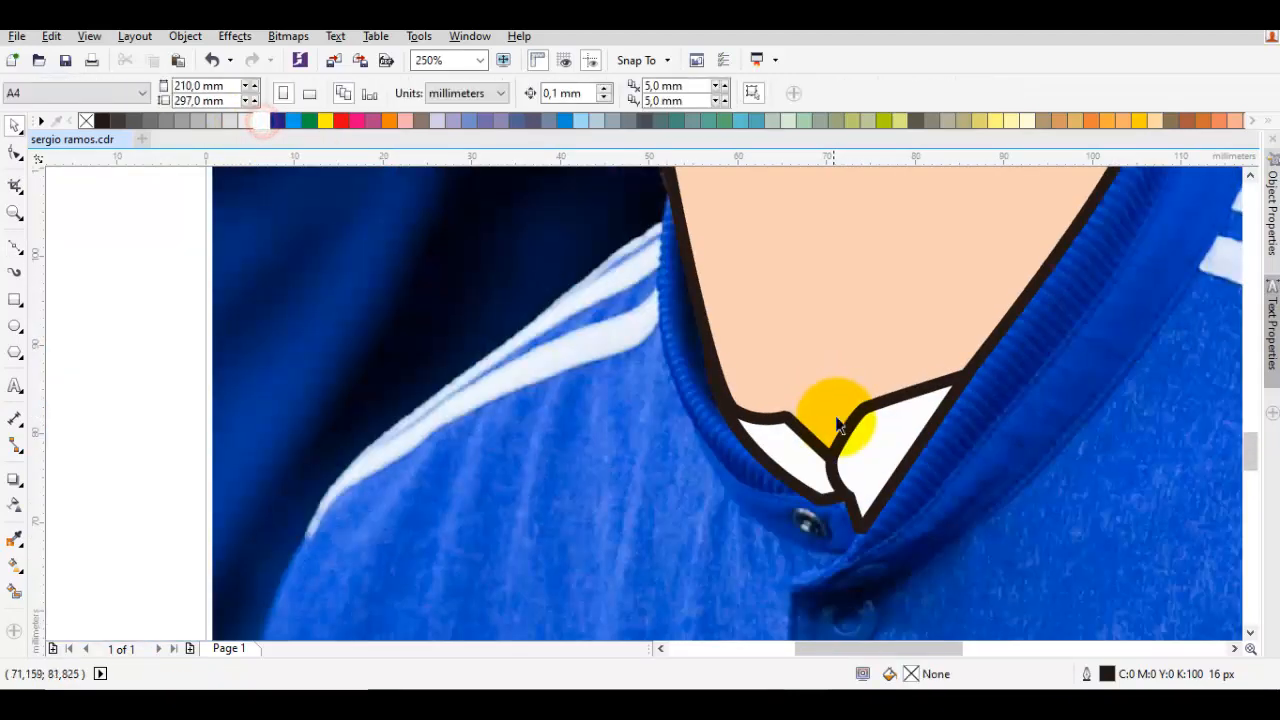
pyautogui.scroll(2, 826, 443)
pyautogui.press('space')
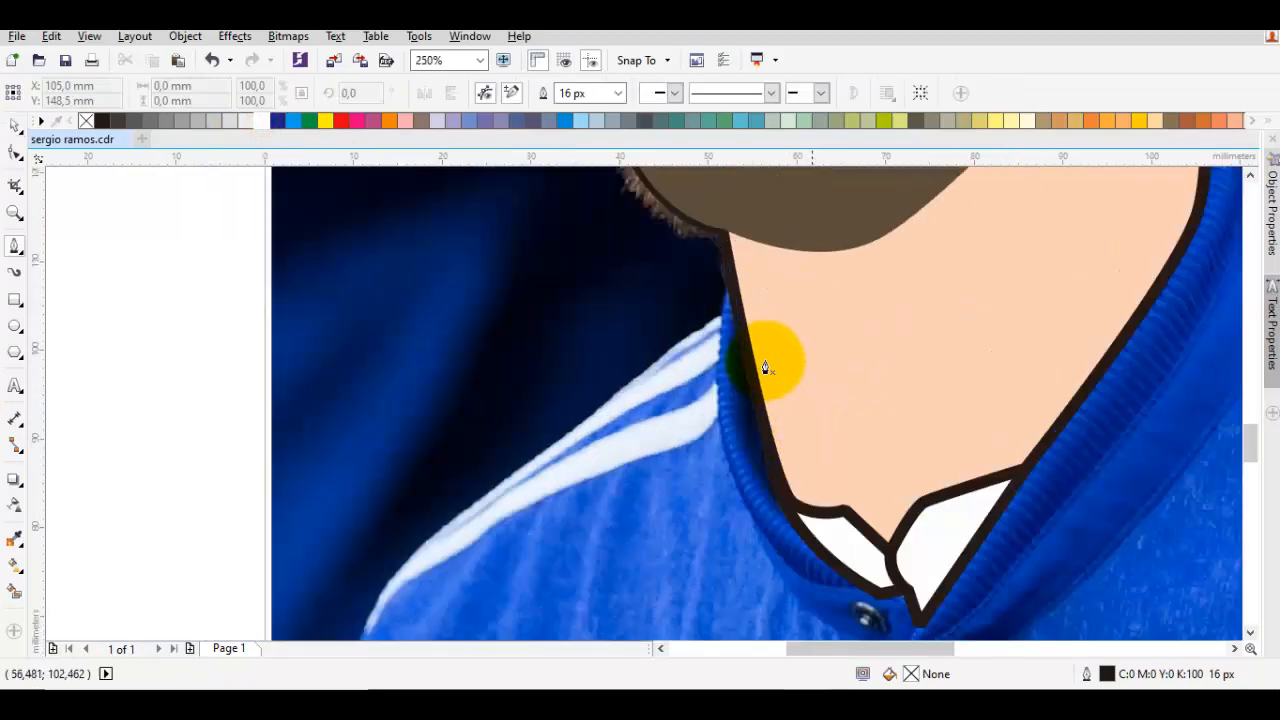
pyautogui.click(832, 317)
pyautogui.moveTo(842, 278); pyautogui.dragTo(733, 235)
pyautogui.click(714, 327)
pyautogui.scroll(-2, 712, 330)
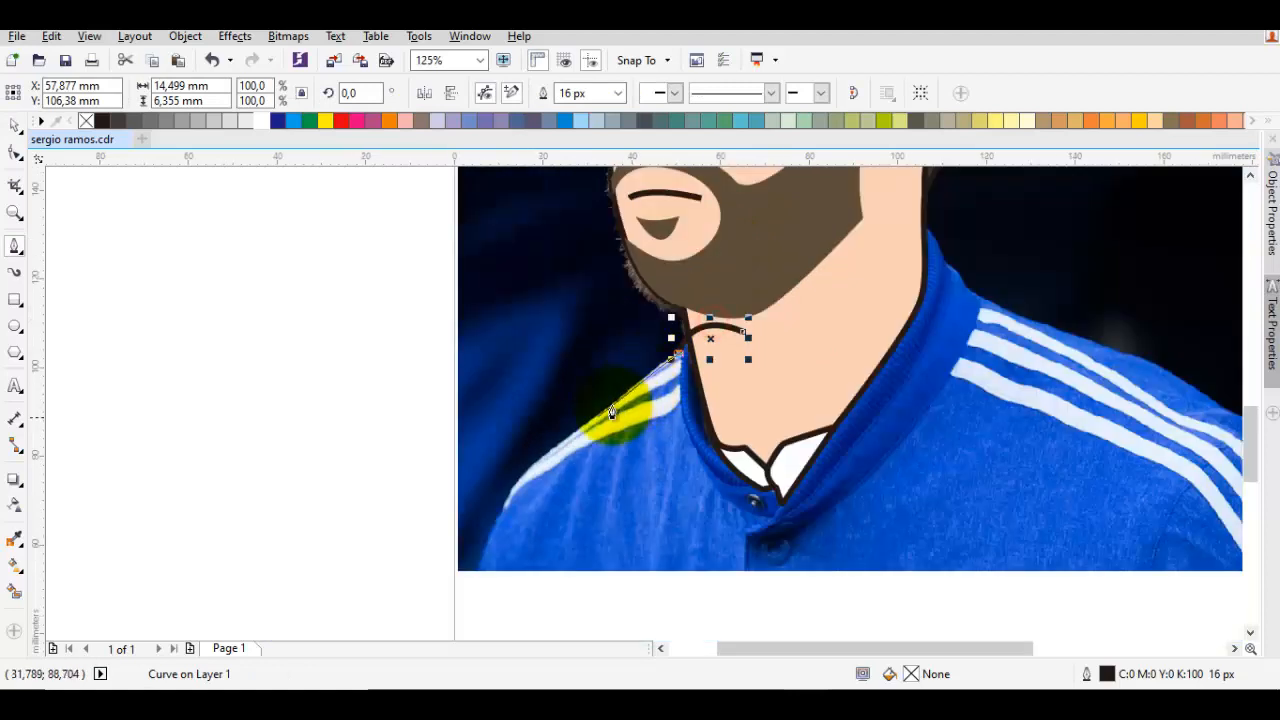
pyautogui.moveTo(545, 479); pyautogui.dragTo(518, 516)
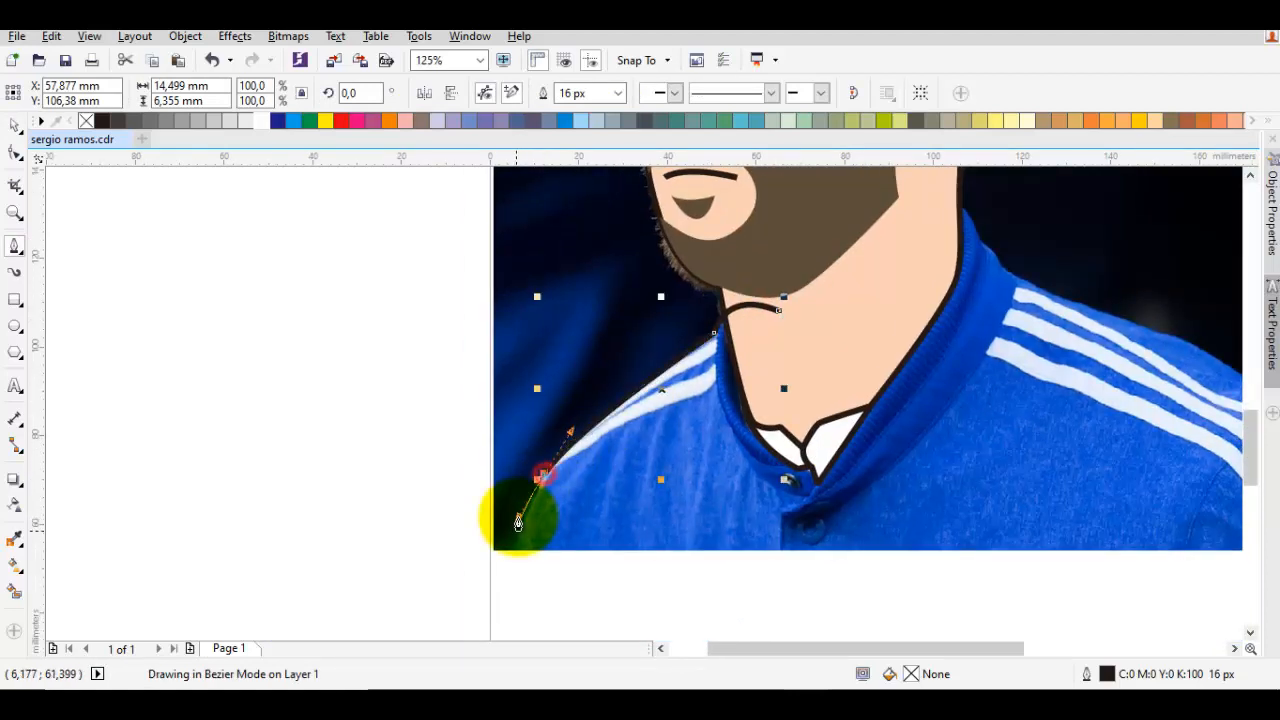
pyautogui.click(512, 553)
pyautogui.hscroll(3, 1029, 549)
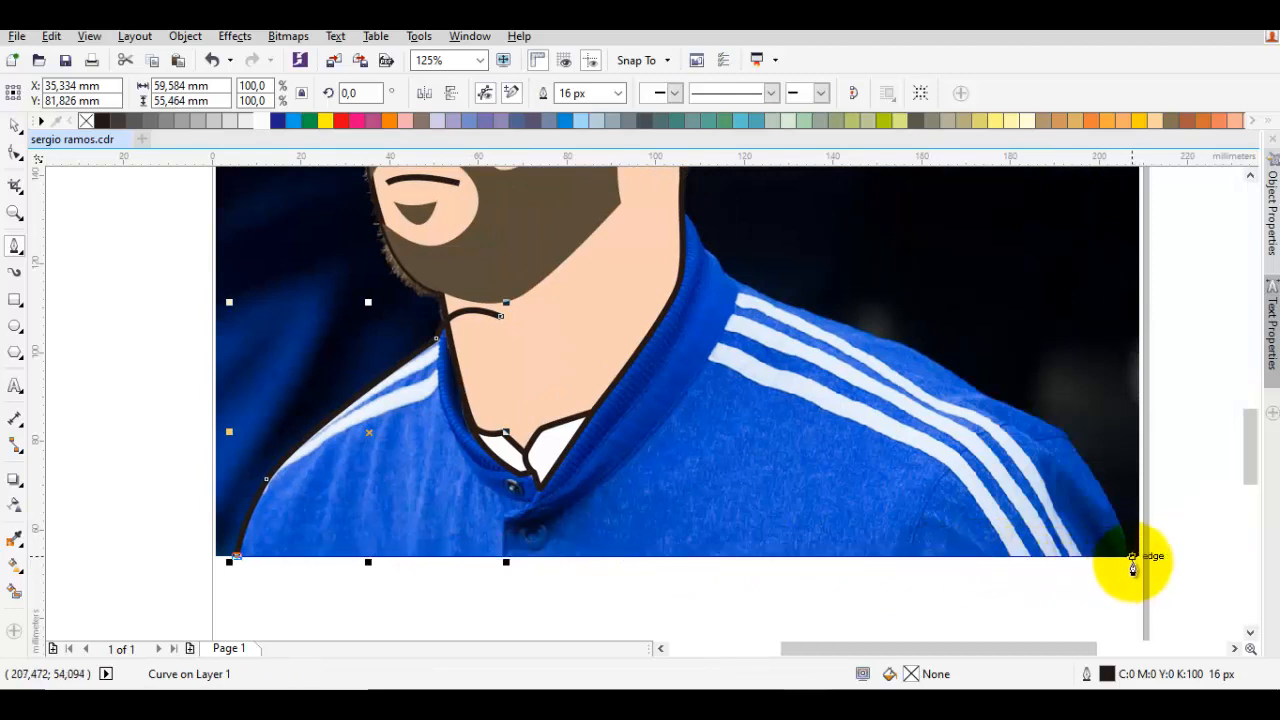
pyautogui.click(1131, 563)
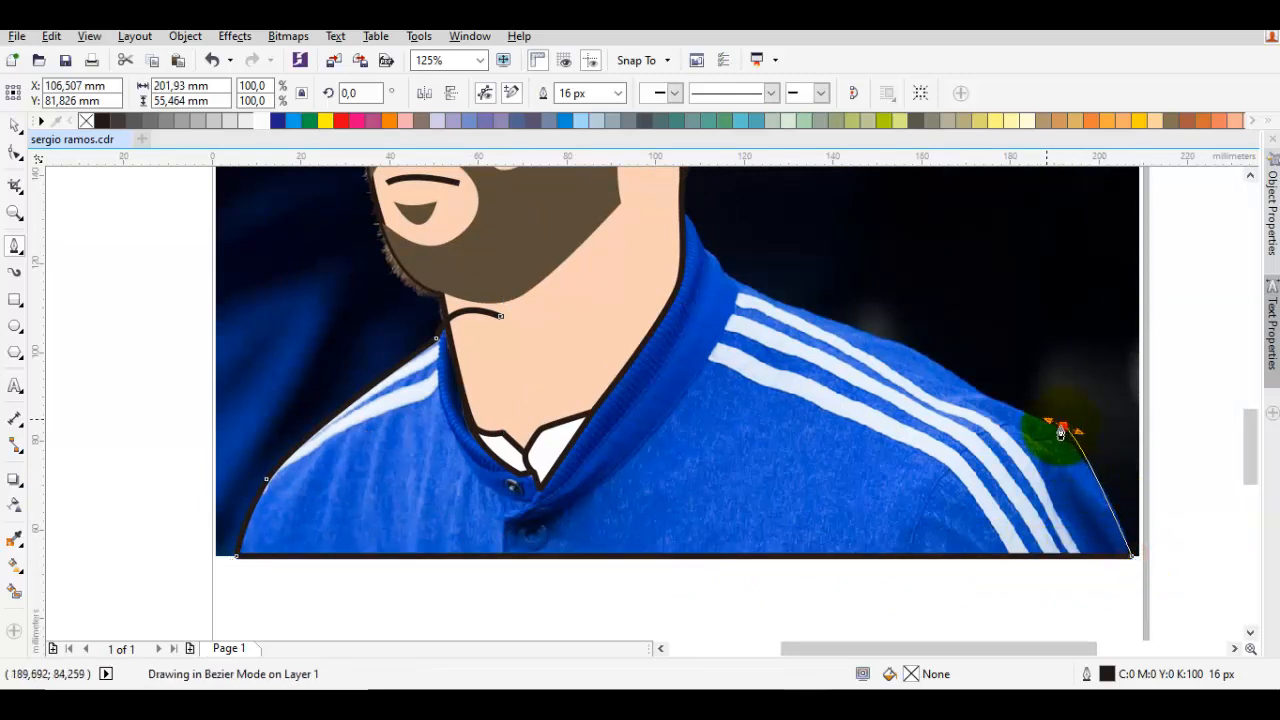
pyautogui.click(1061, 430)
pyautogui.click(979, 397)
pyautogui.click(878, 337)
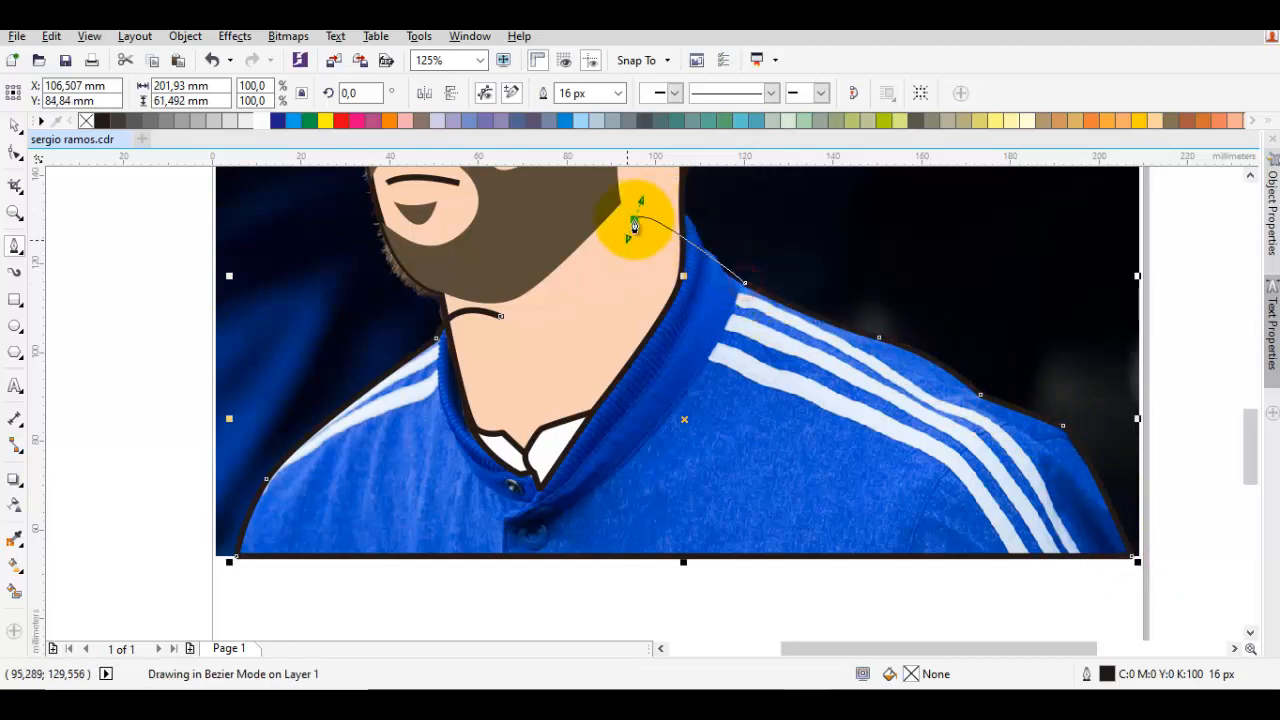
pyautogui.moveTo(634, 218); pyautogui.dragTo(607, 266)
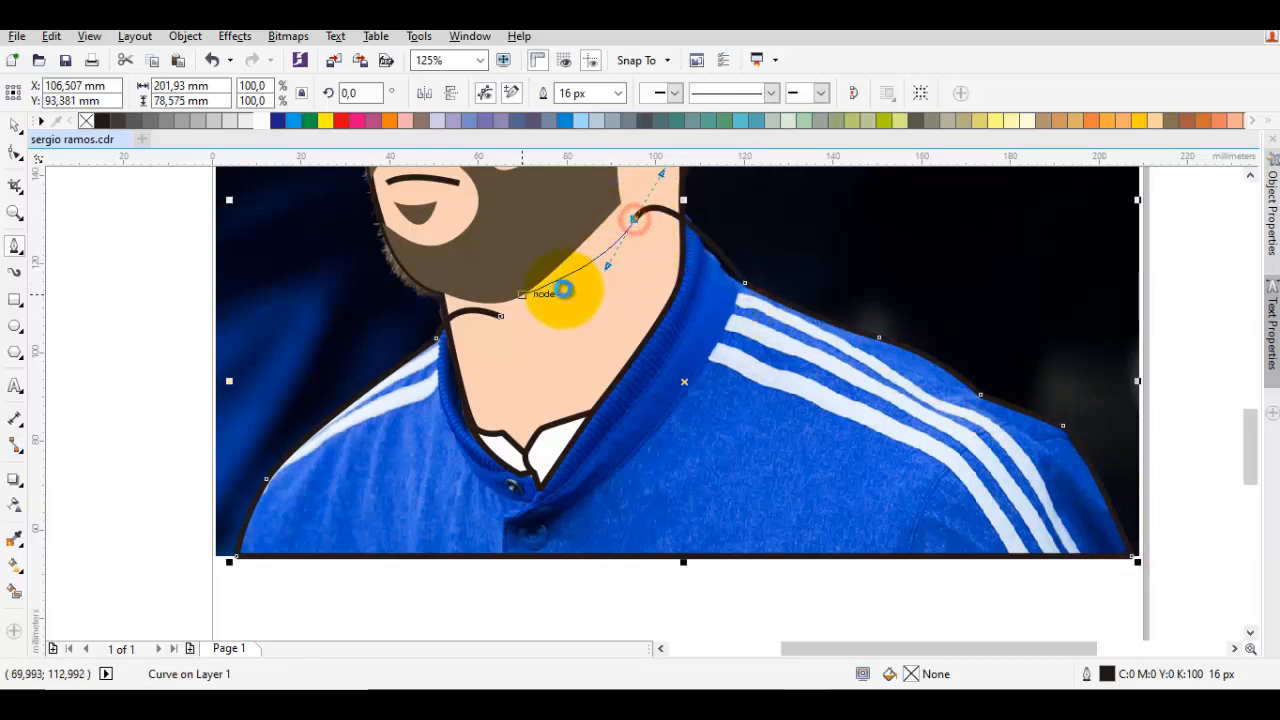
pyautogui.click(510, 320)
# Move the shirt shape beneath the face and neck shape in the stacking order
pyautogui.rightClick(752, 360)
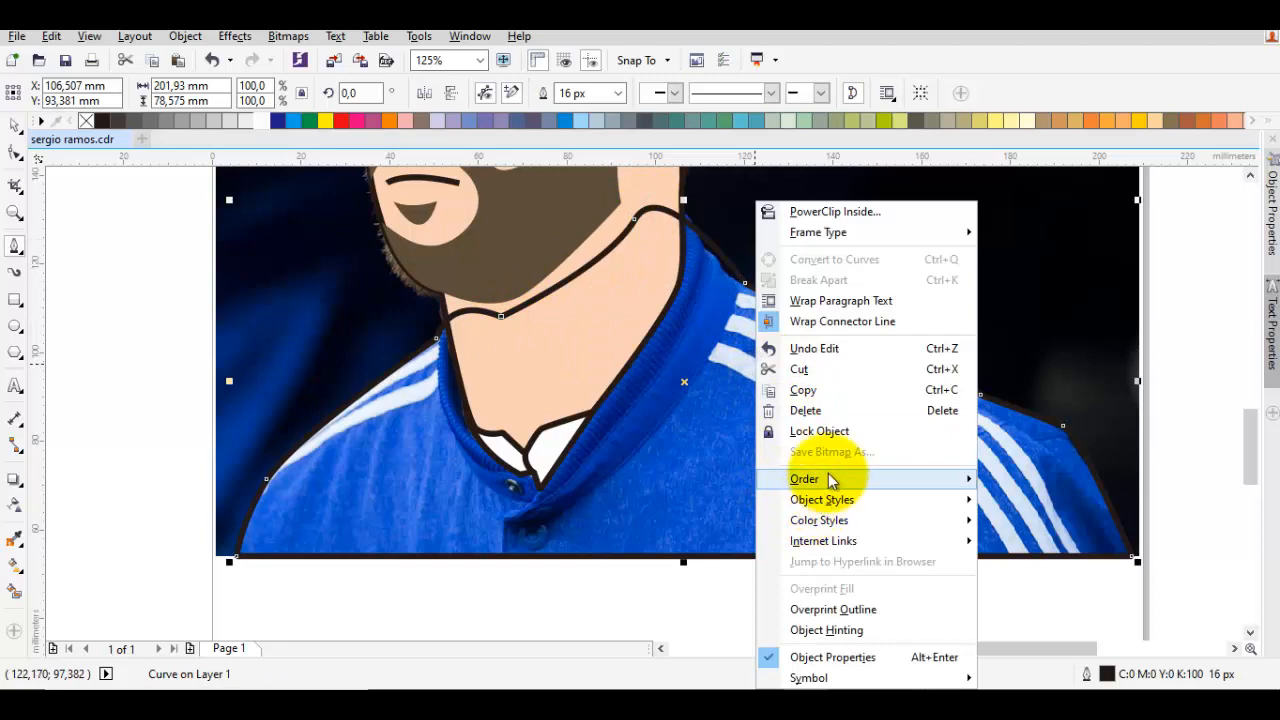
pyautogui.moveTo(830, 481)
pyautogui.click(1042, 614)
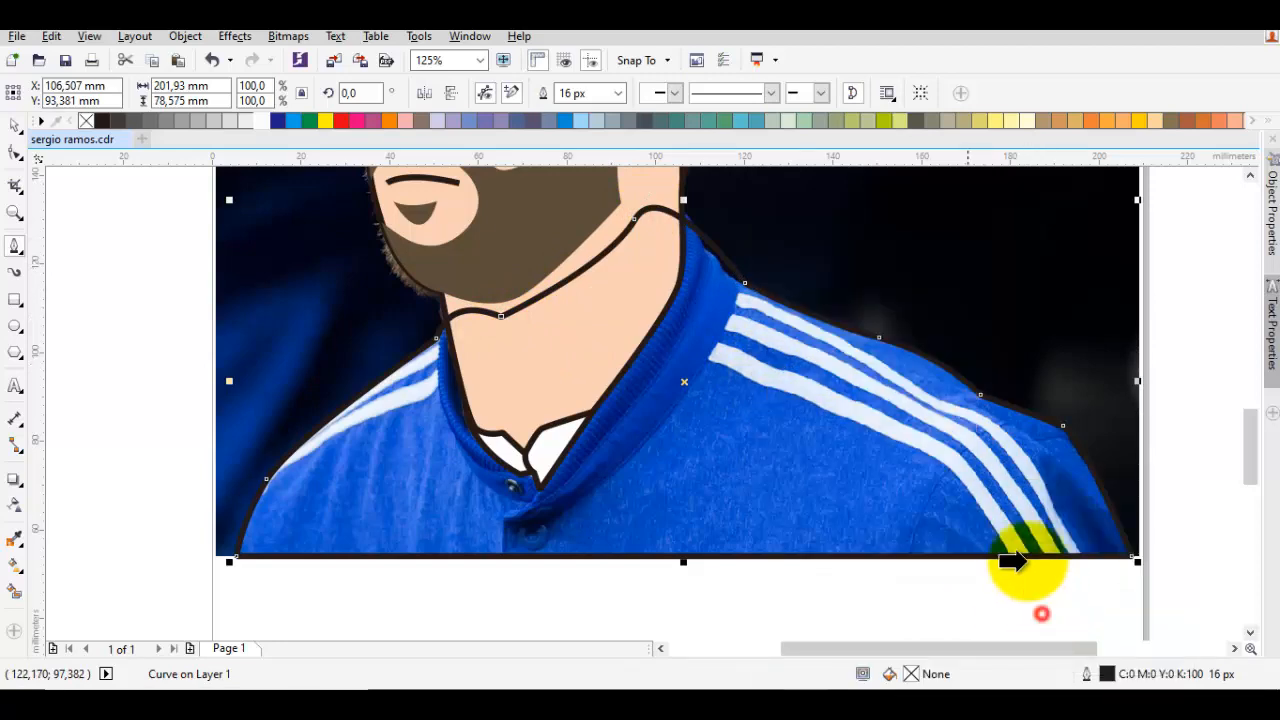
pyautogui.click(1012, 562)
pyautogui.press('space')
pyautogui.press('Escape')
pyautogui.scroll(2, 505, 415)
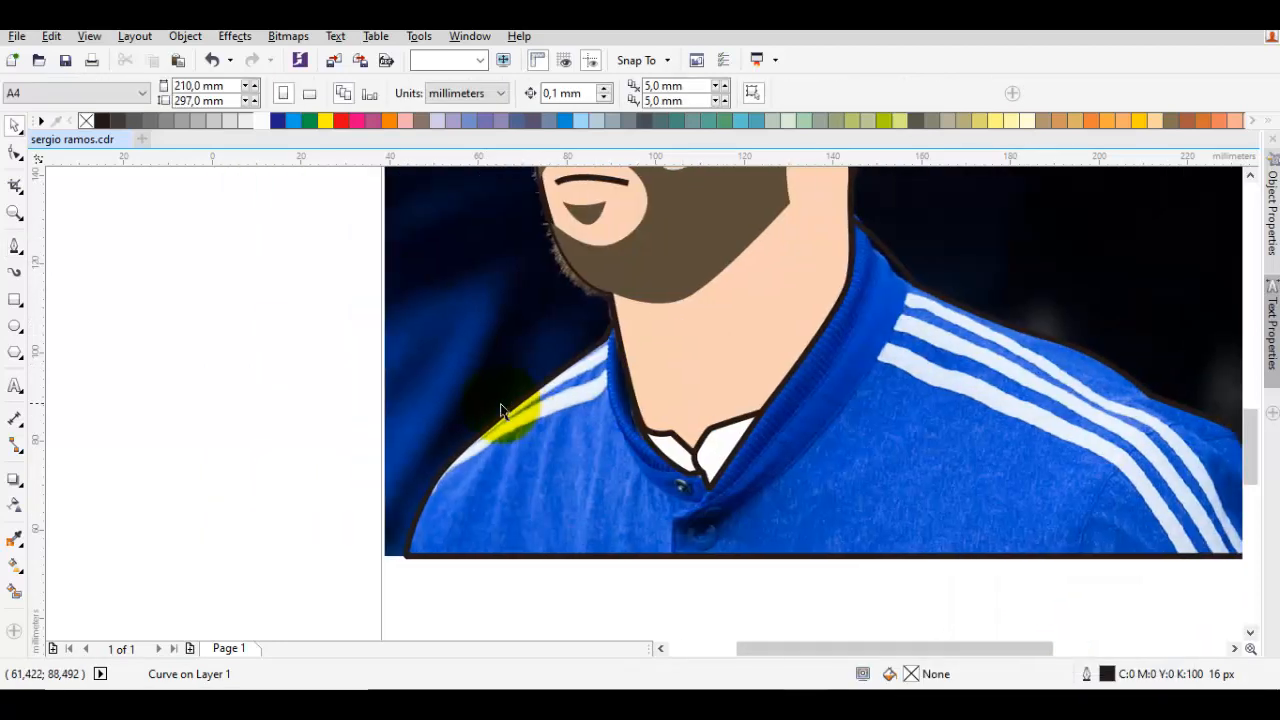
pyautogui.press('space')
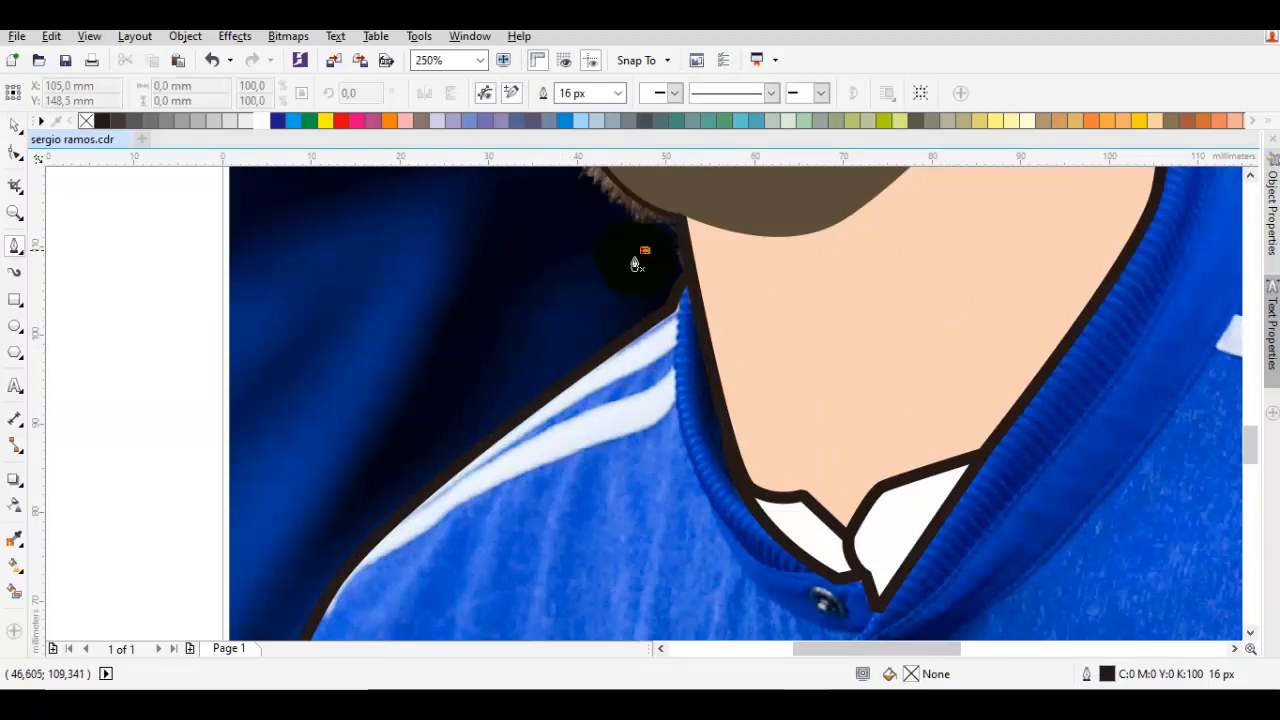
pyautogui.moveTo(675, 258); pyautogui.dragTo(678, 258)
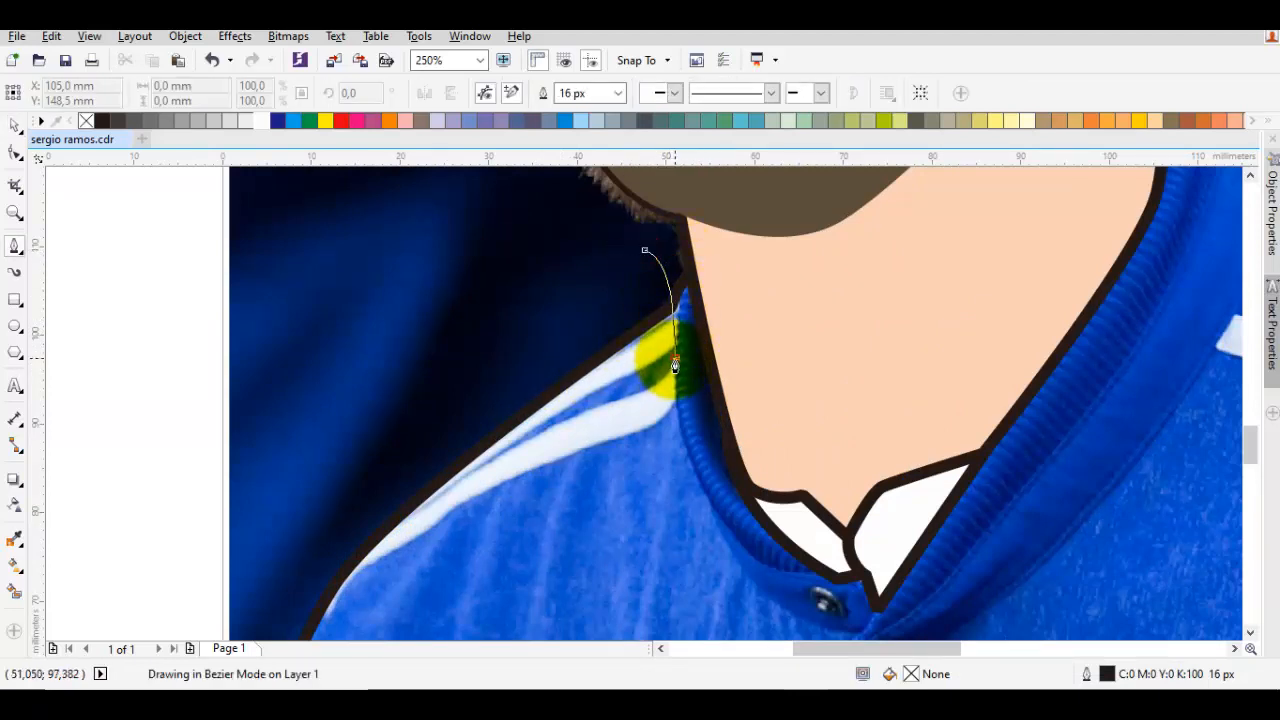
pyautogui.click(675, 364)
pyautogui.click(480, 474)
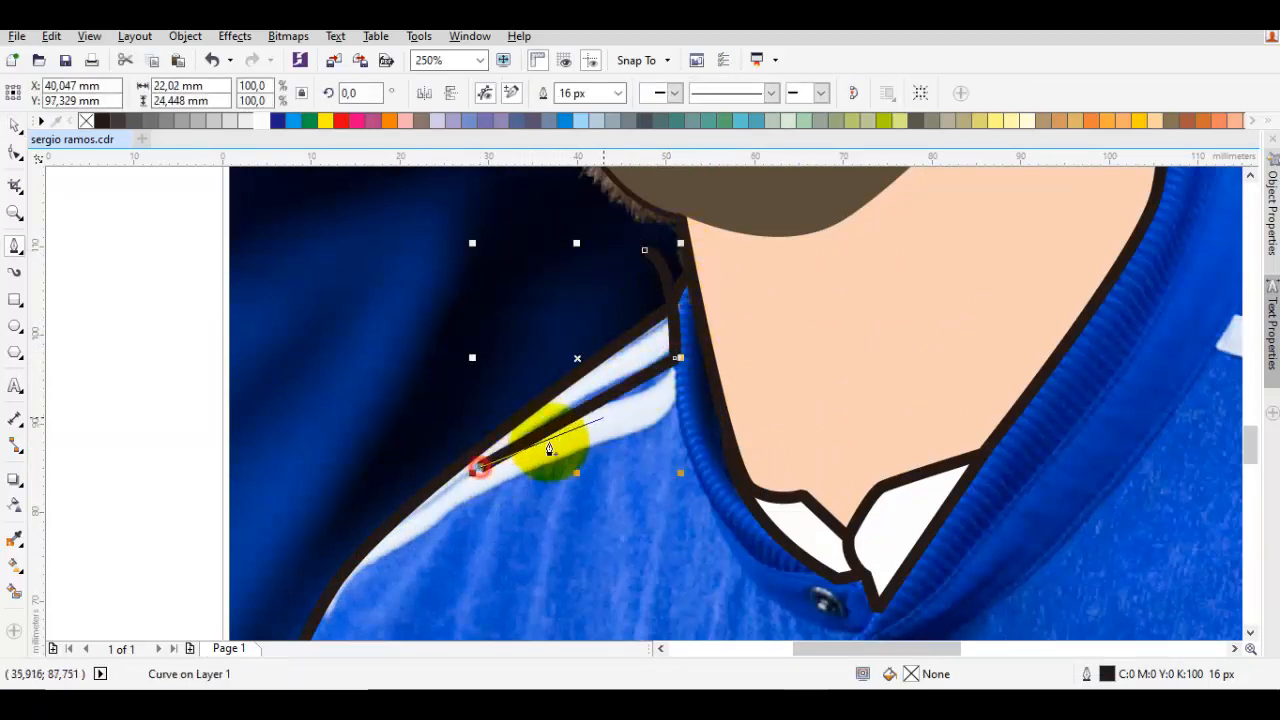
pyautogui.press('space')
pyautogui.click(725, 343)
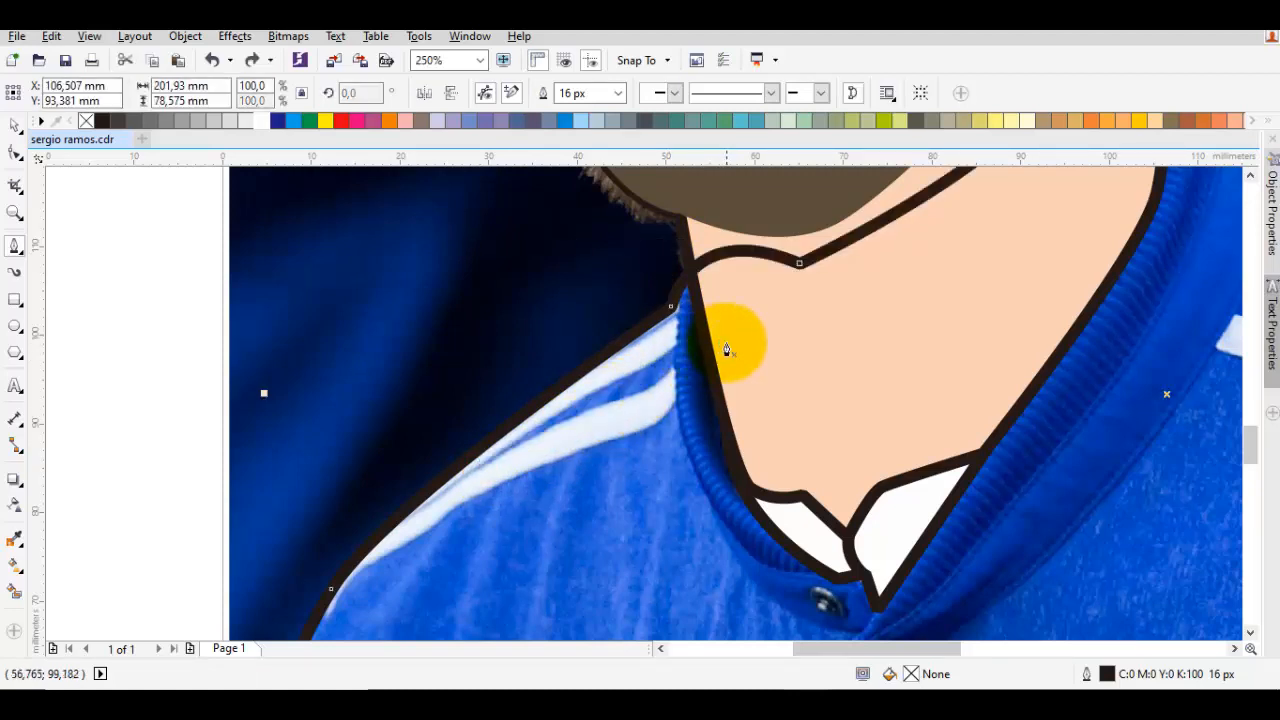
pyautogui.scroll(-3, 726, 350)
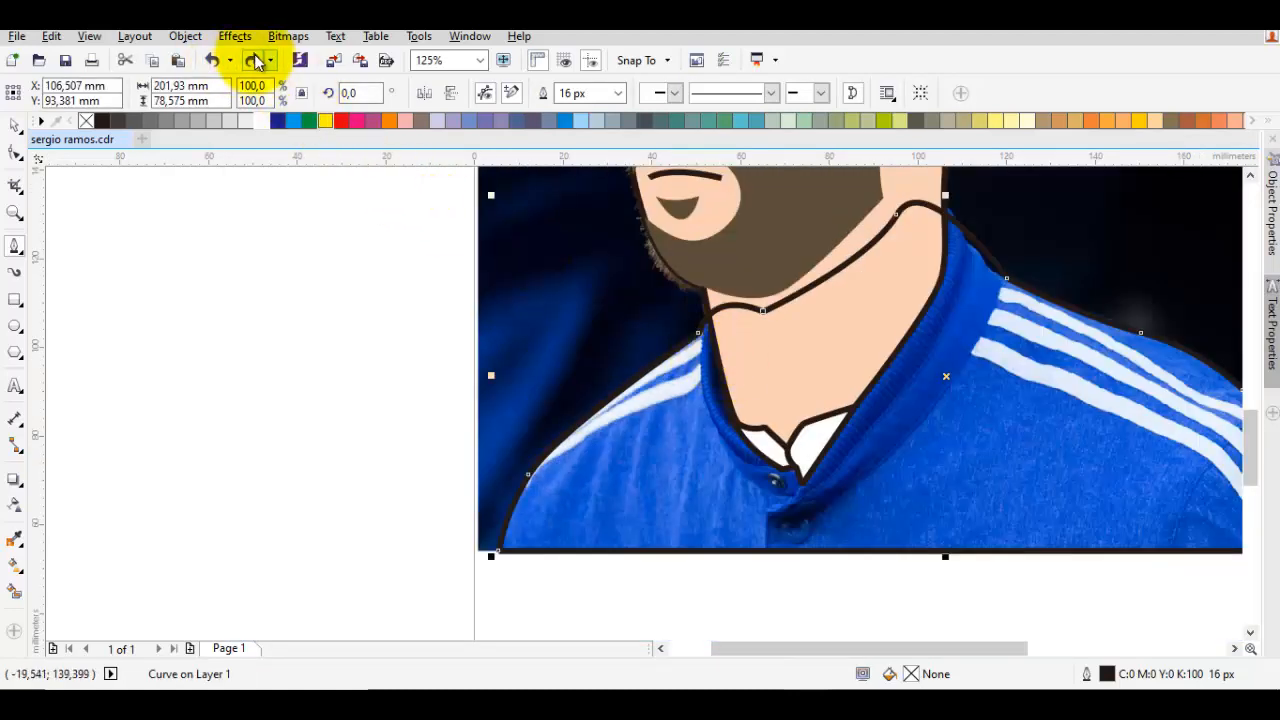
pyautogui.click(213, 60)
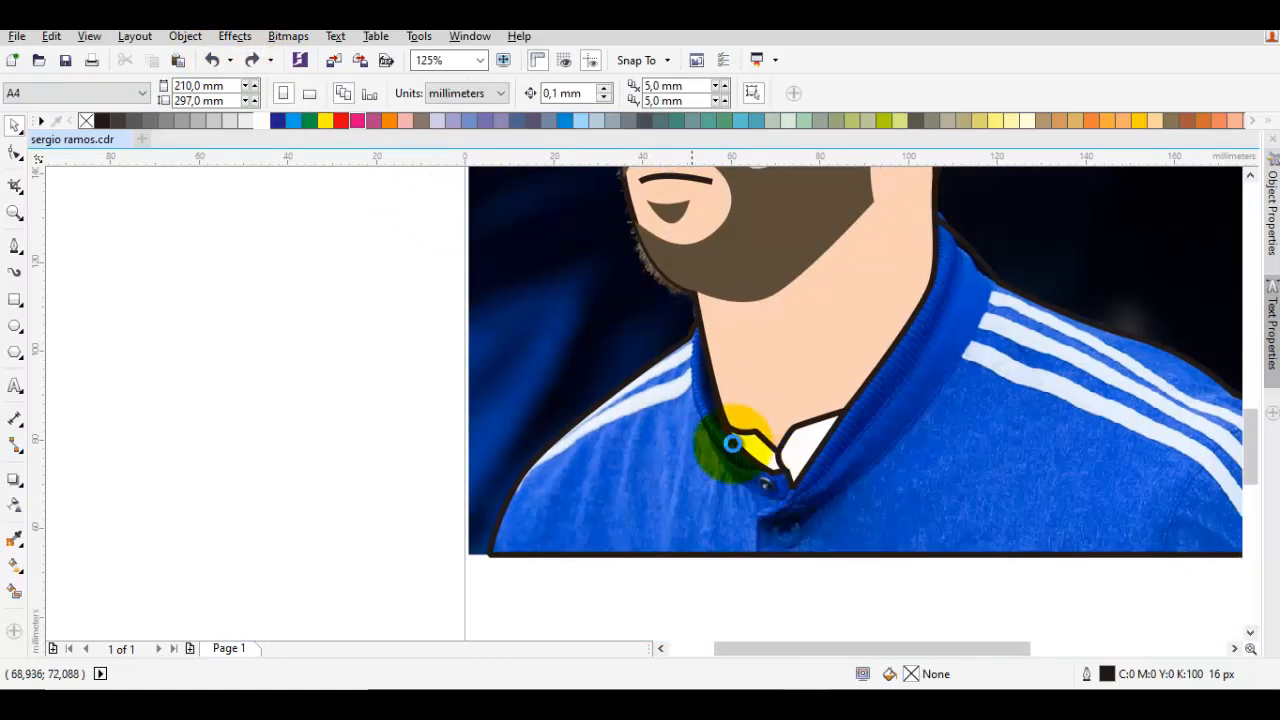
# Draw a curve for the collar's outer edge from the junction of near shoulder and neck down to below the collar button
pyautogui.press('space')
pyautogui.click(693, 328)
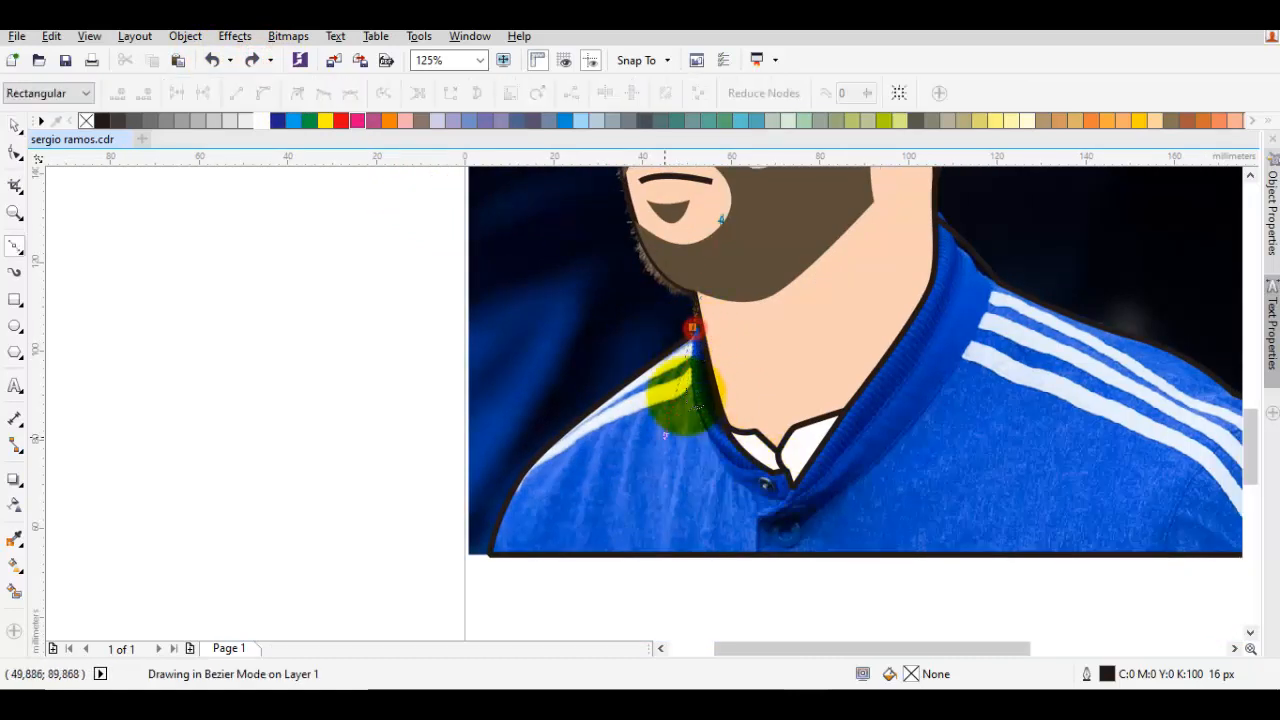
pyautogui.click(779, 497)
pyautogui.press('space')
pyautogui.scroll(3, 778, 512)
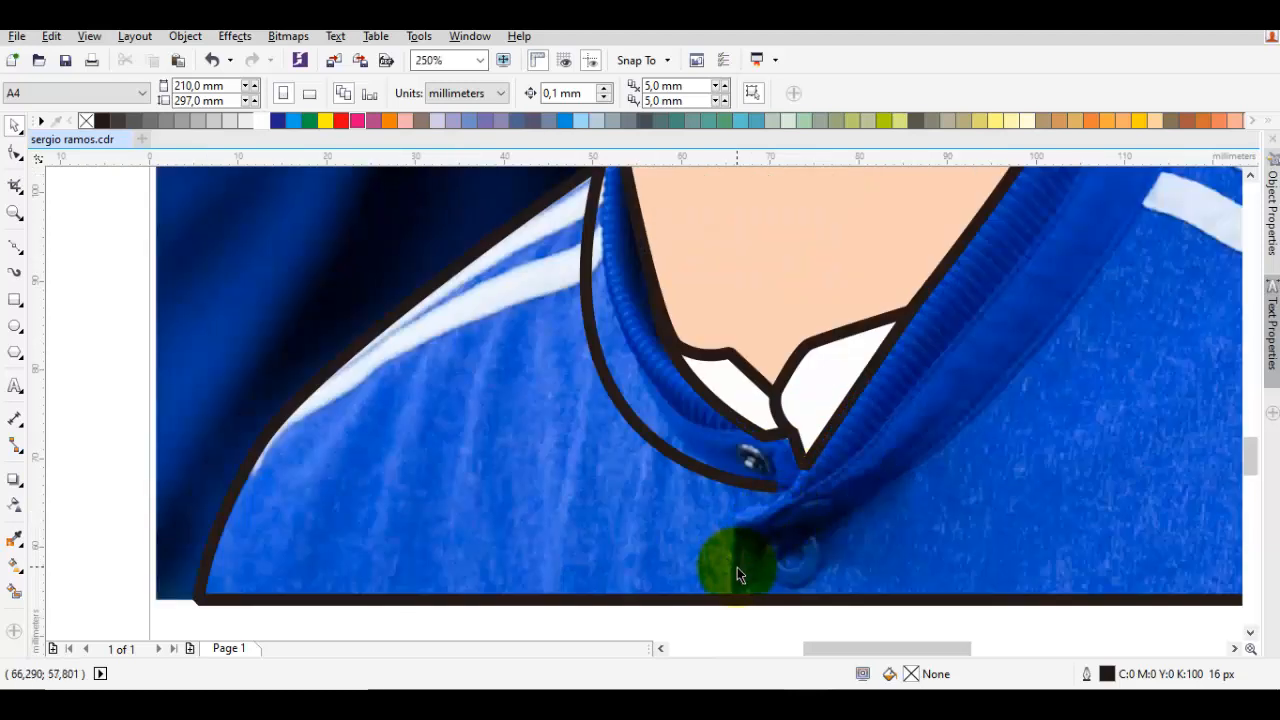
# Reshape the new collar curve so it bends closer to the collar's outer edge in the photo
pyautogui.press('F10')
pyautogui.click(759, 486)
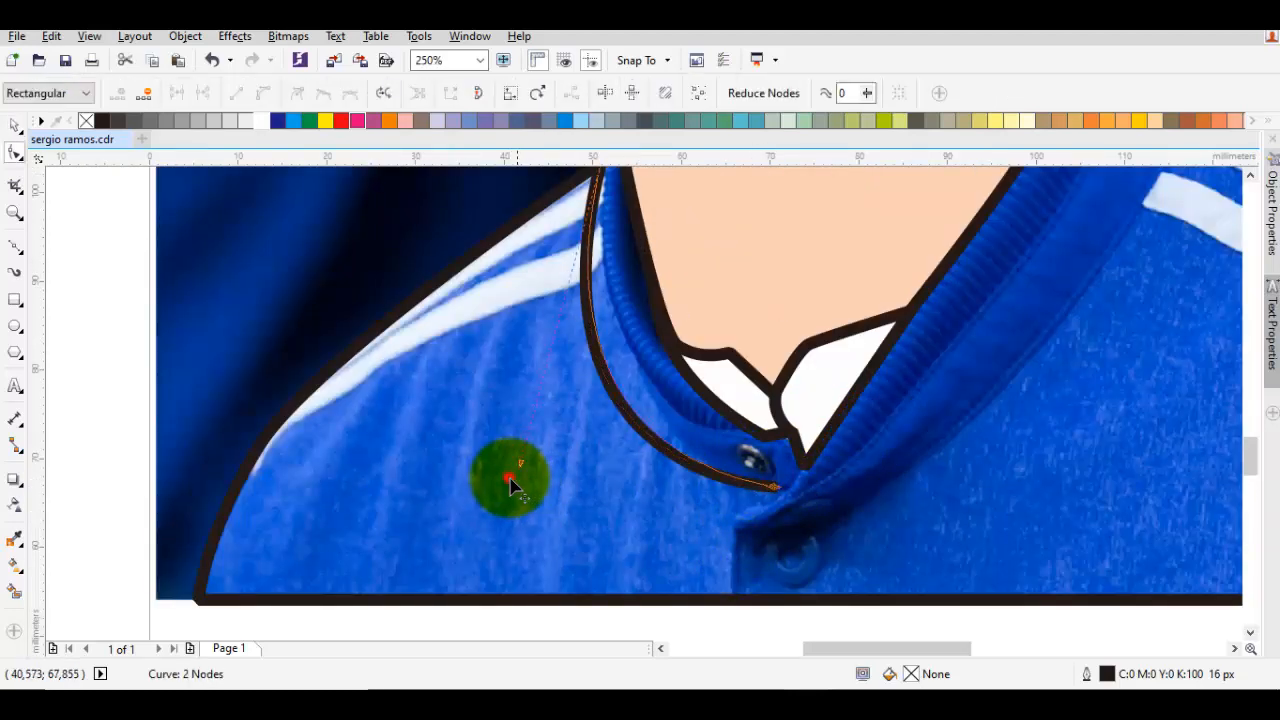
pyautogui.moveTo(511, 480); pyautogui.dragTo(587, 445)
pyautogui.press('space')
pyautogui.press('Escape')
# Draw the placket edge as a vertical line about 10 mm up from the shirt's bottom edge, continuing in a curve to the neckline's lowest point
pyautogui.scroll(-1, 786, 492)
pyautogui.press('F5')
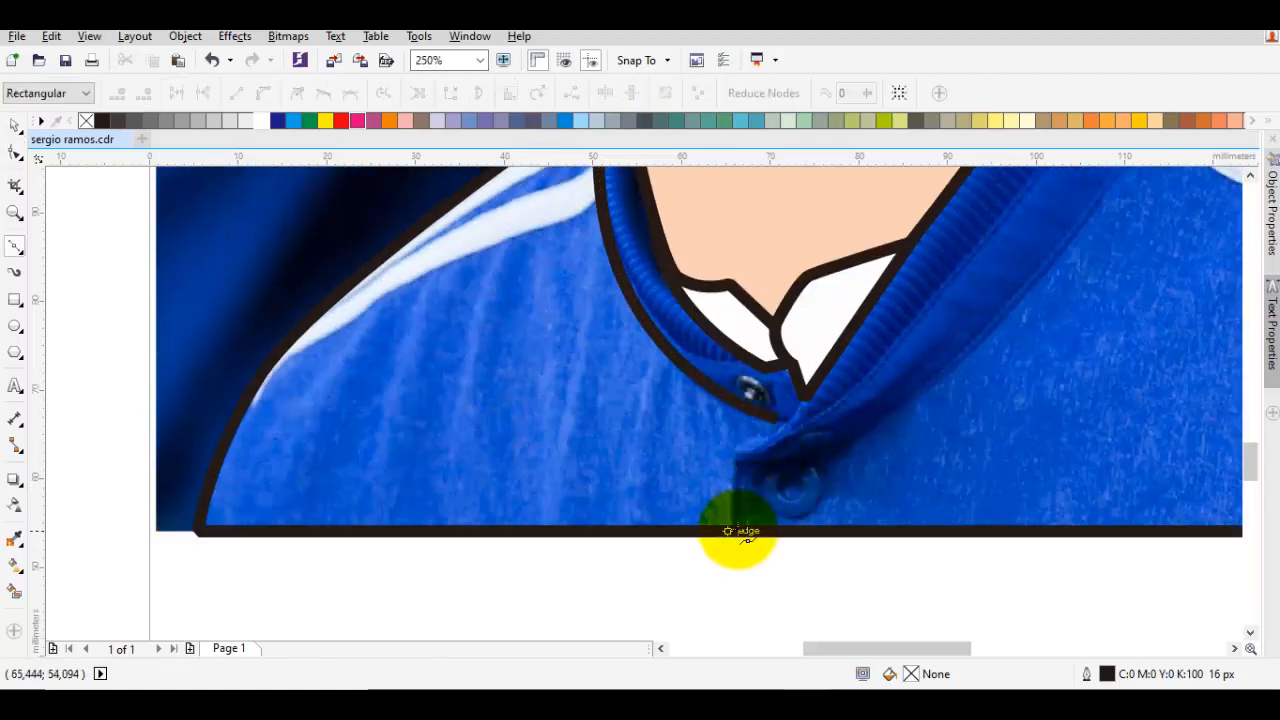
pyautogui.moveTo(730, 531); pyautogui.dragTo(730, 460)
pyautogui.click(732, 446)
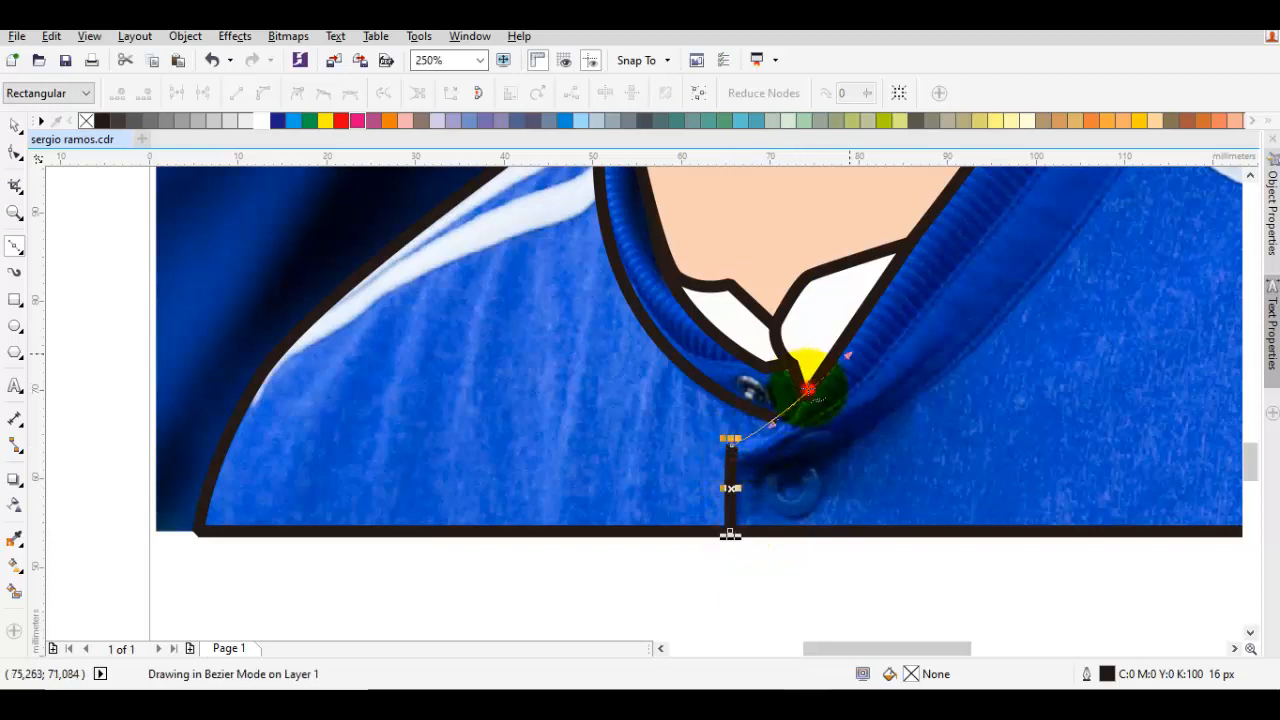
pyautogui.moveTo(808, 389); pyautogui.dragTo(850, 350)
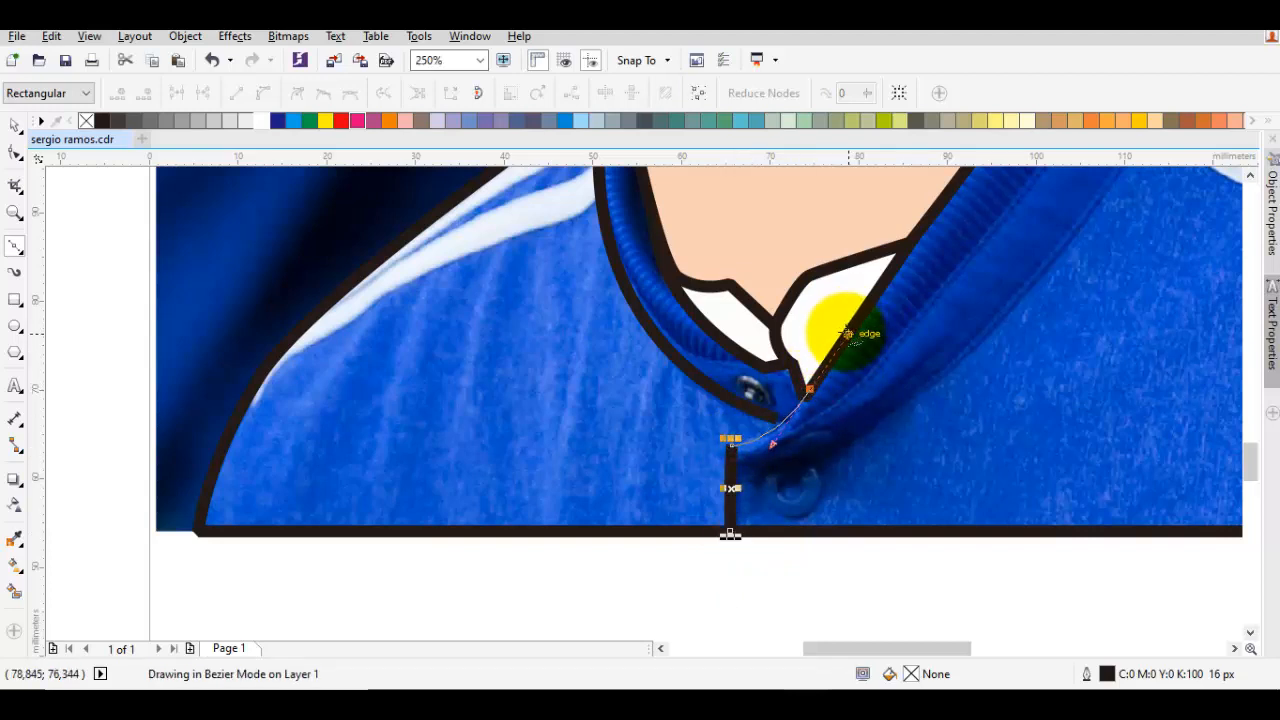
pyautogui.press('space')
pyautogui.press('Escape')
pyautogui.press('space')
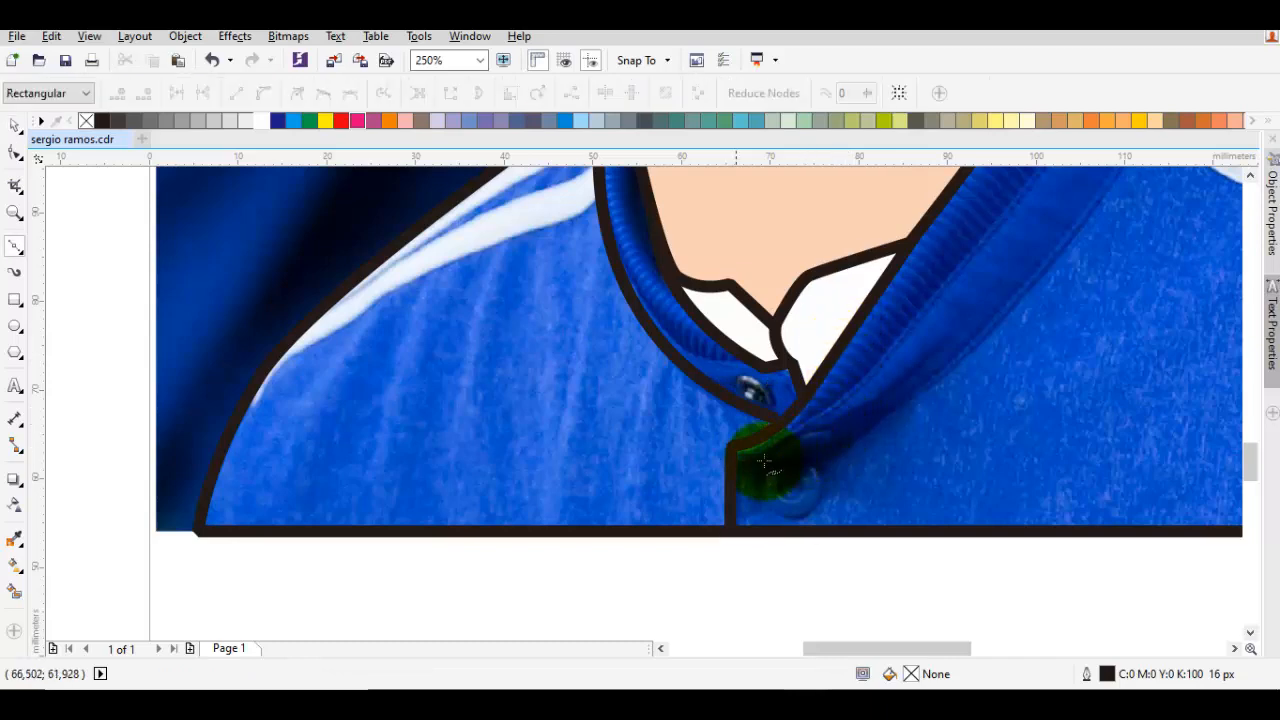
# Draw the collar's outer edge as a curve from the placket's upper corner to the shoulder line where the three stripes begin
pyautogui.moveTo(731, 457); pyautogui.dragTo(823, 491)
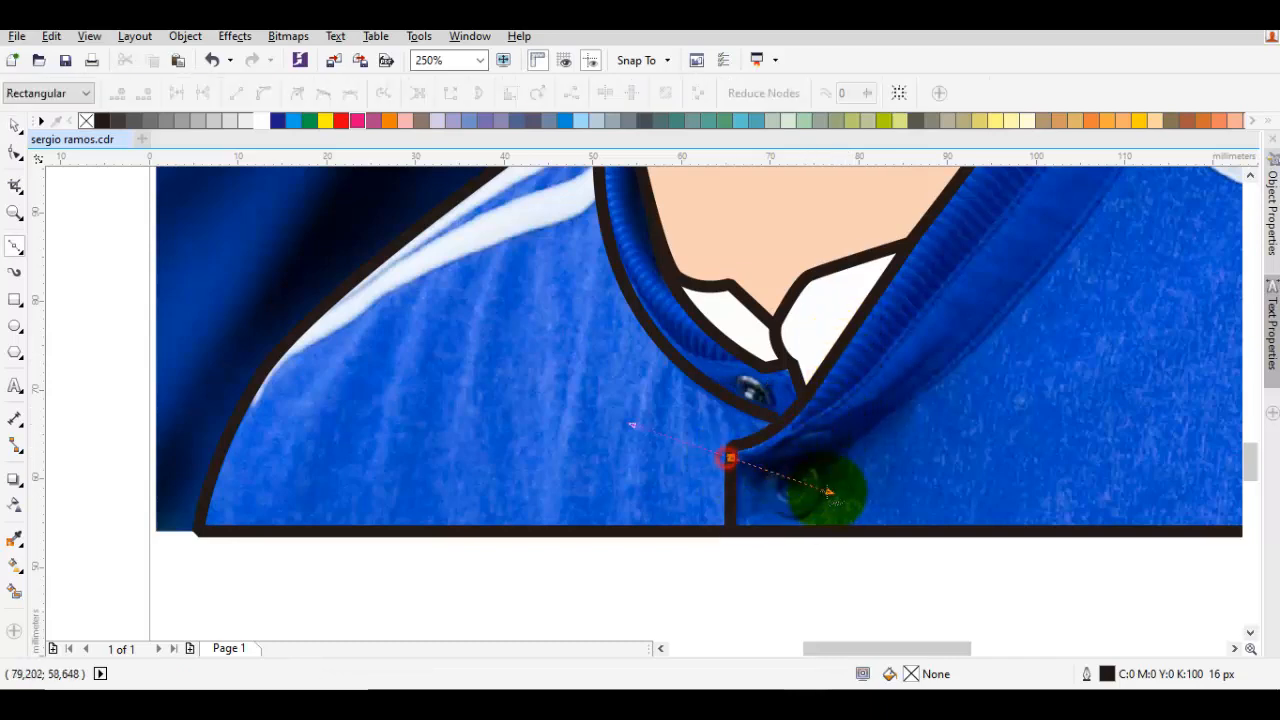
pyautogui.scroll(-2, 923, 428)
pyautogui.moveTo(966, 394); pyautogui.dragTo(893, 484)
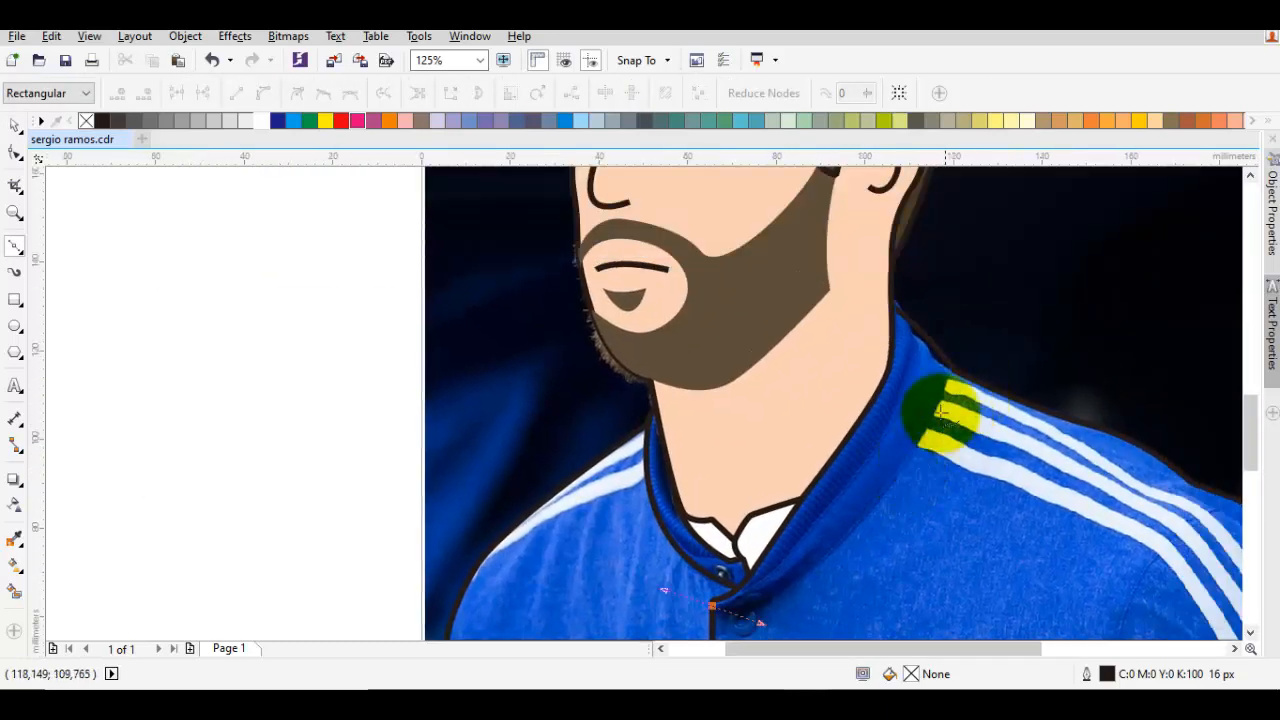
pyautogui.moveTo(952, 369); pyautogui.dragTo(975, 303)
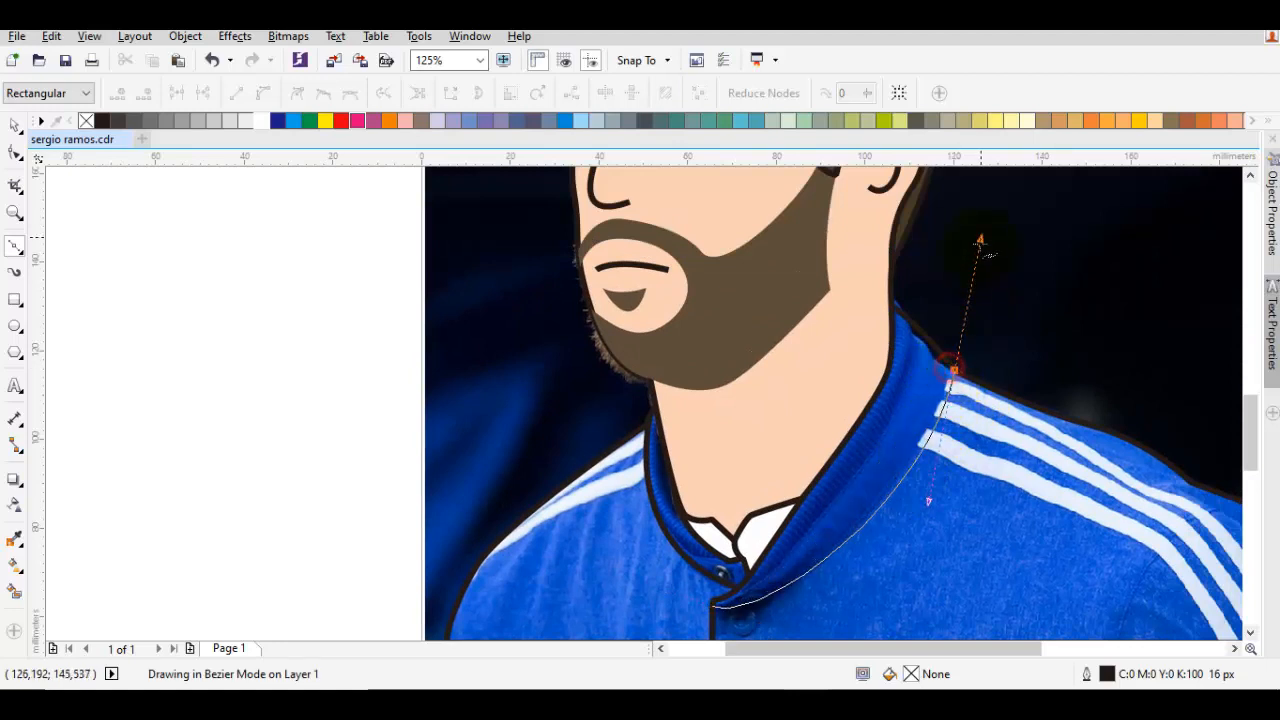
pyautogui.moveTo(980, 242); pyautogui.dragTo(980, 242)
pyautogui.press('space')
pyautogui.press('Escape')
pyautogui.press('space')
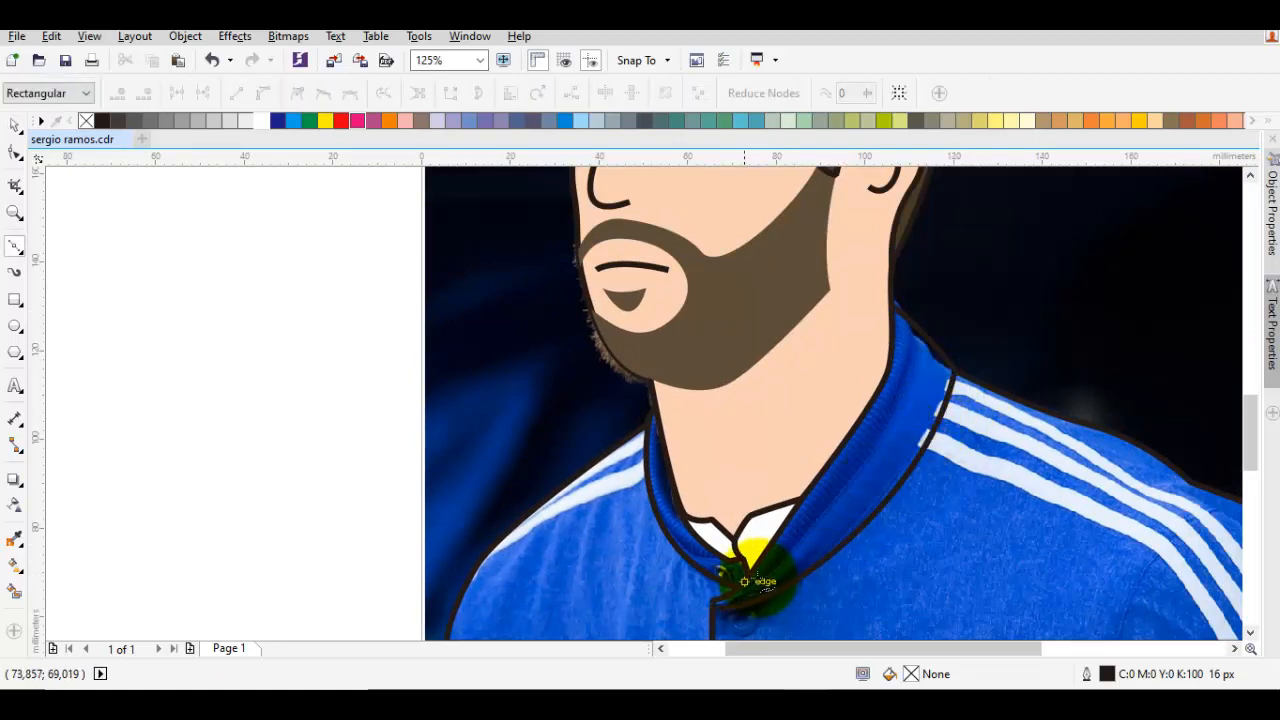
# Draw a second curve inside the wide collar side, along the ribbed band from the collar's bottom tip to the shoulder line
pyautogui.moveTo(745, 583); pyautogui.dragTo(868, 518)
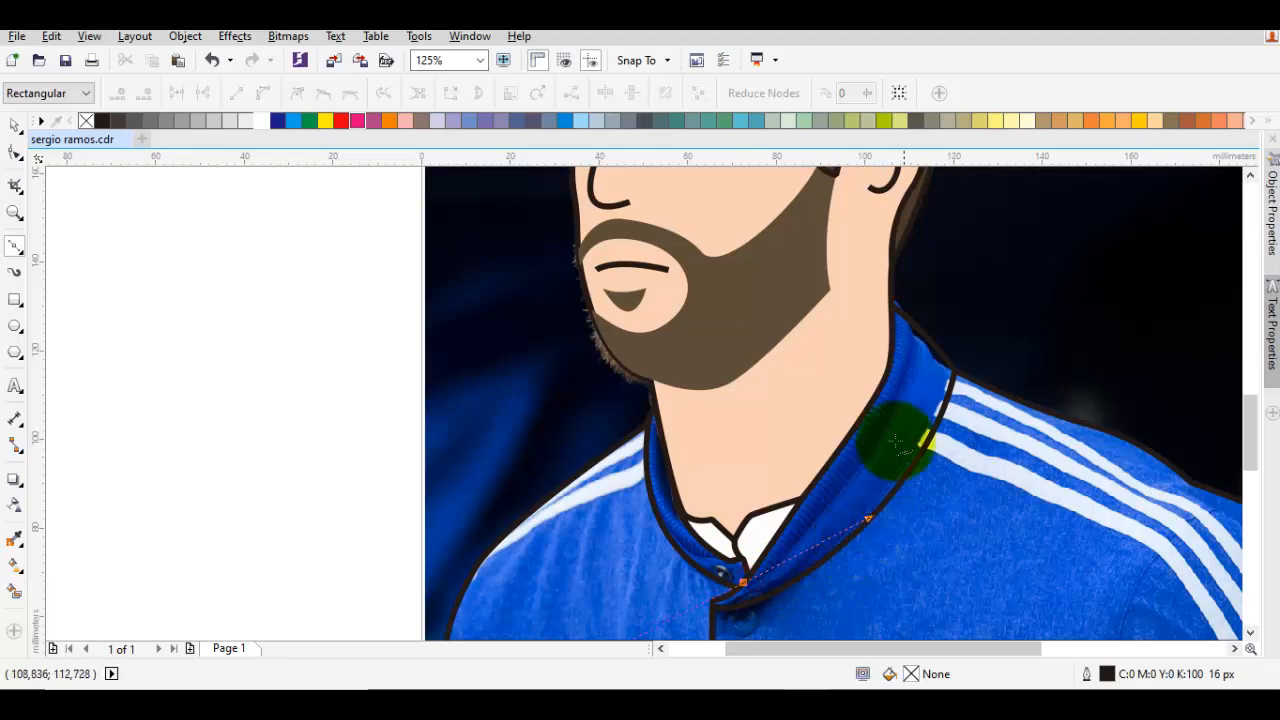
pyautogui.moveTo(921, 332); pyautogui.dragTo(928, 298)
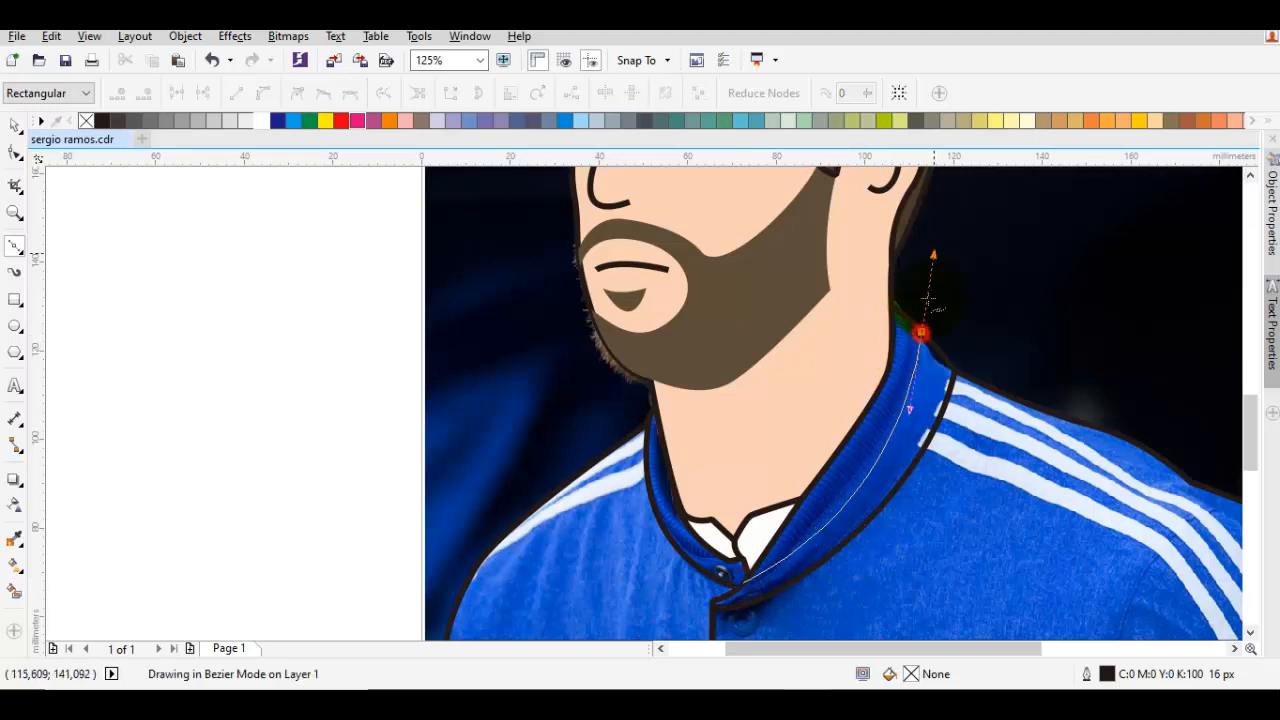
pyautogui.press('space')
pyautogui.press('Escape')
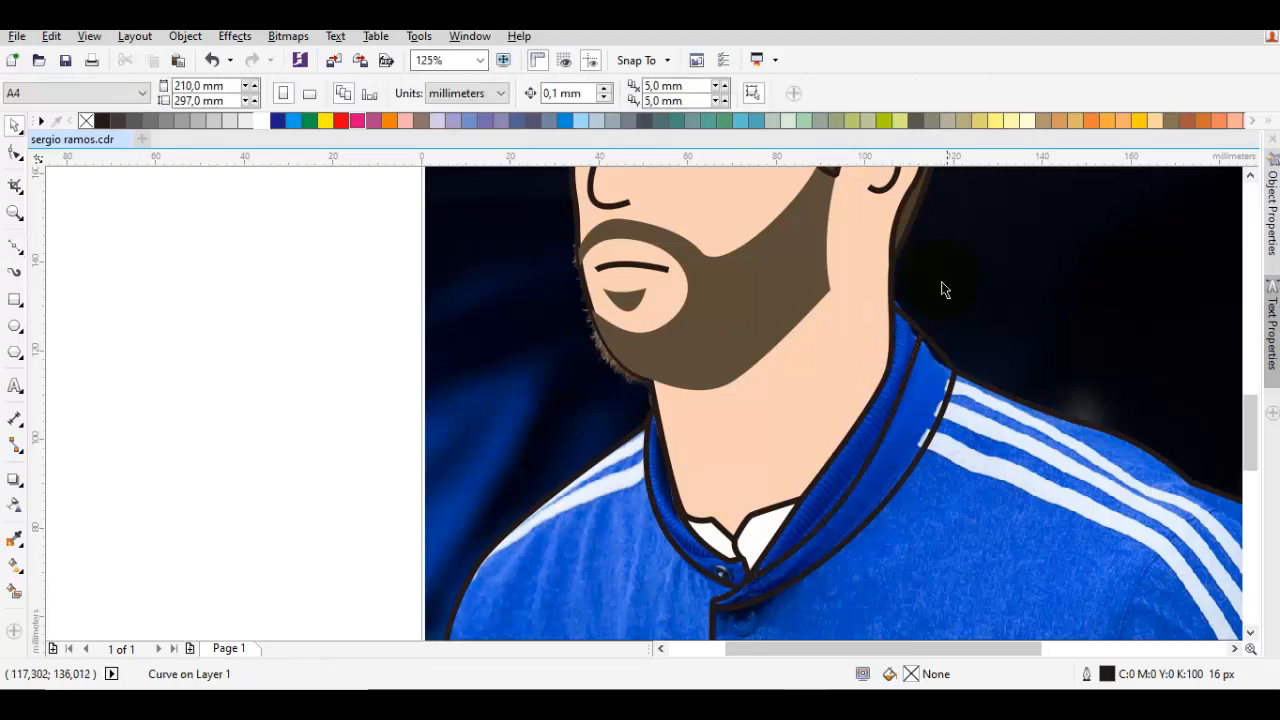
# Draw the ribbed band's inner curve on the narrow collar side, from the white inner collar up to the shoulder and neck junction
pyautogui.press('F10')
pyautogui.scroll(2, 682, 500)
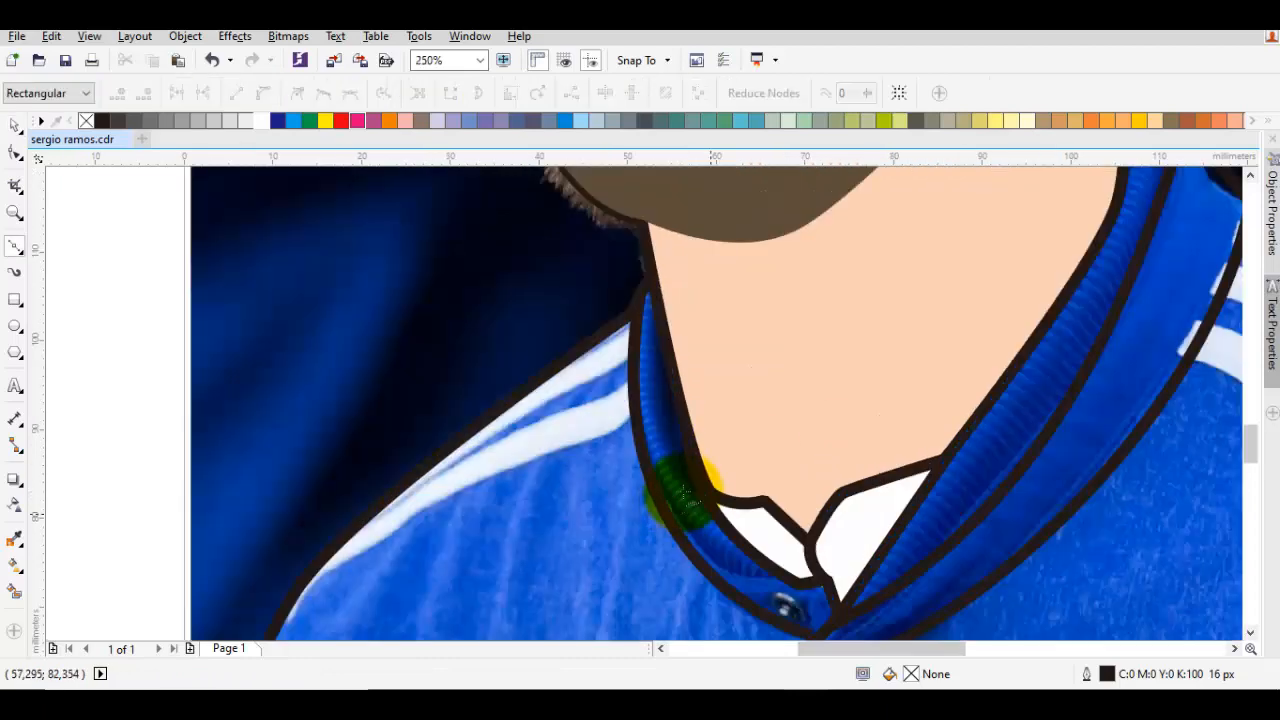
pyautogui.click(738, 540)
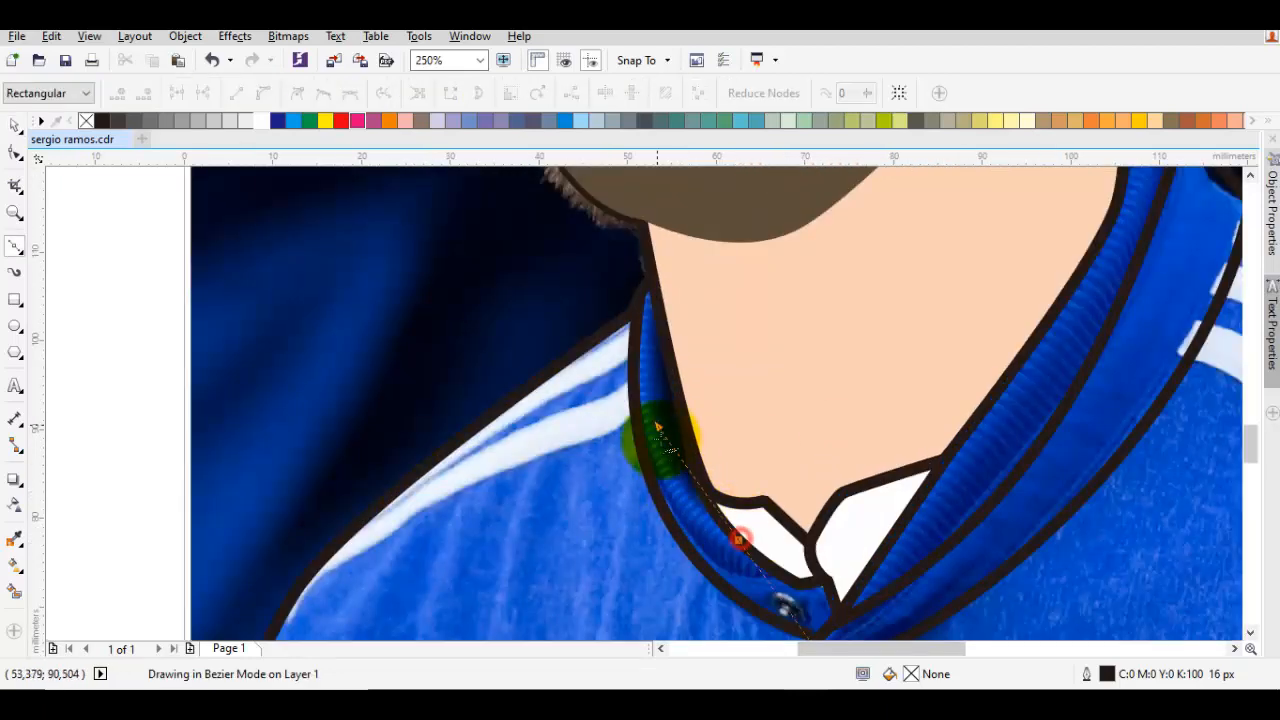
pyautogui.click(634, 413)
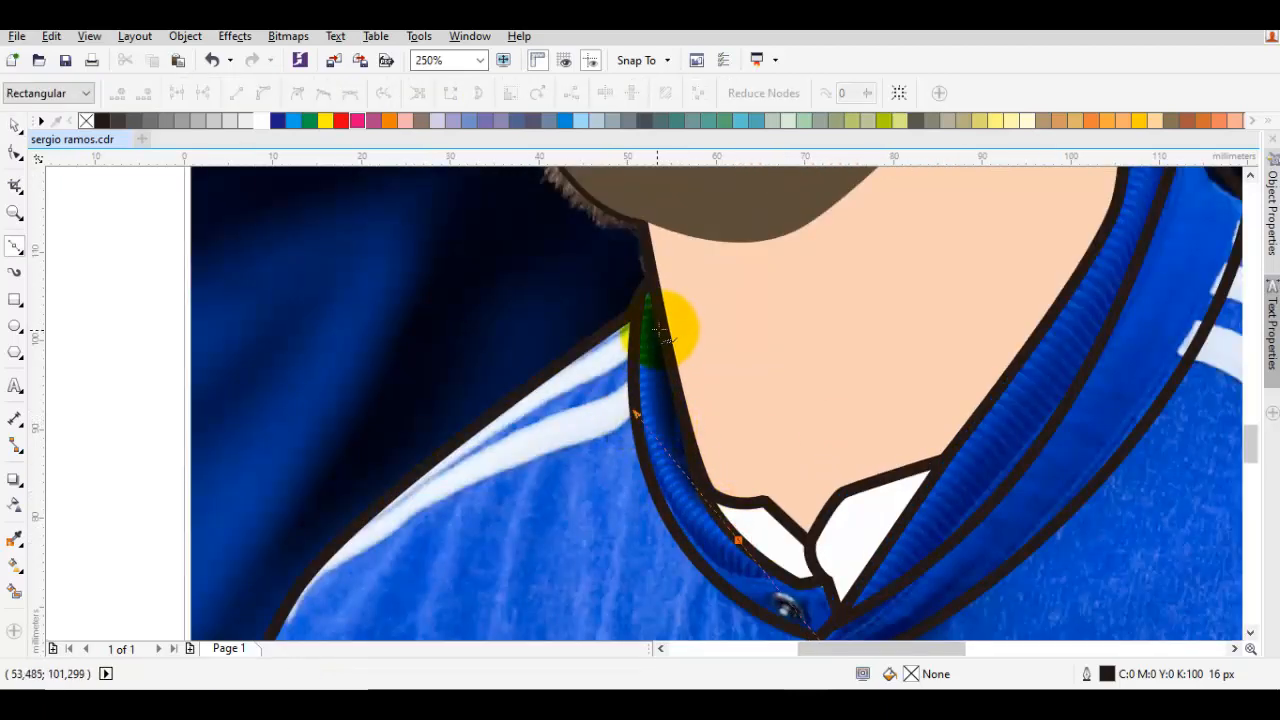
pyautogui.click(657, 302)
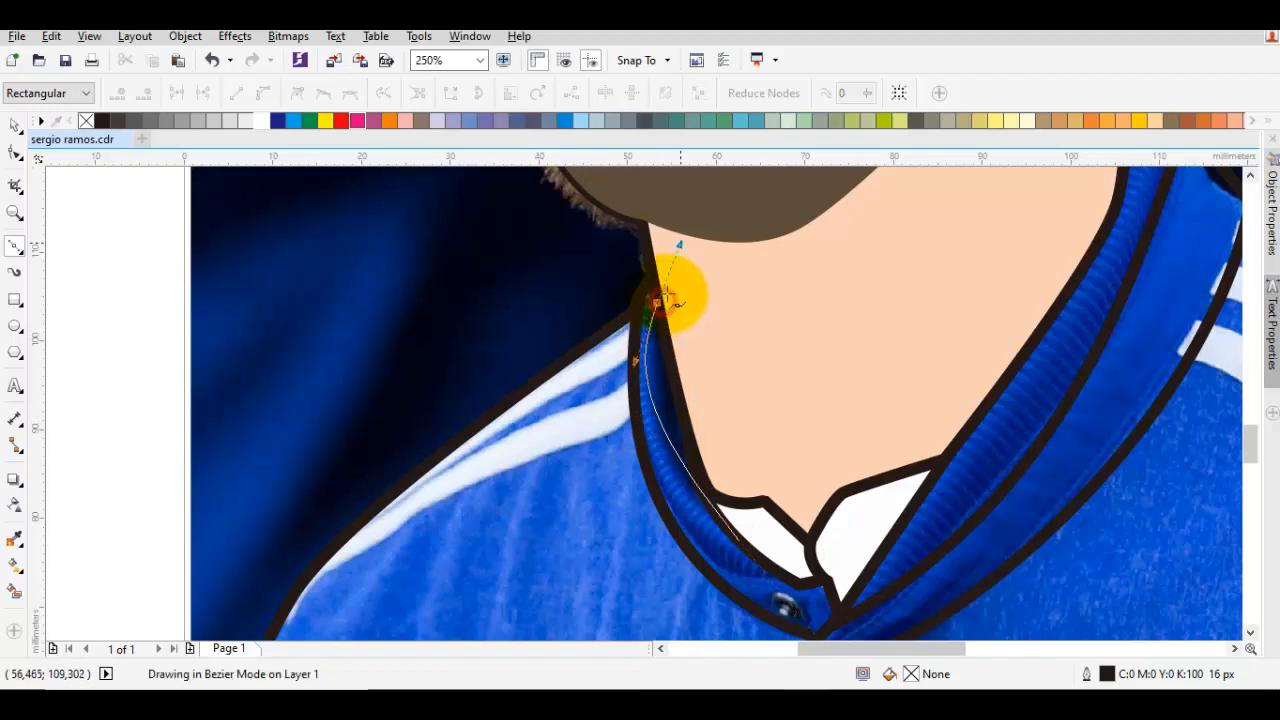
pyautogui.moveTo(666, 297); pyautogui.dragTo(680, 234)
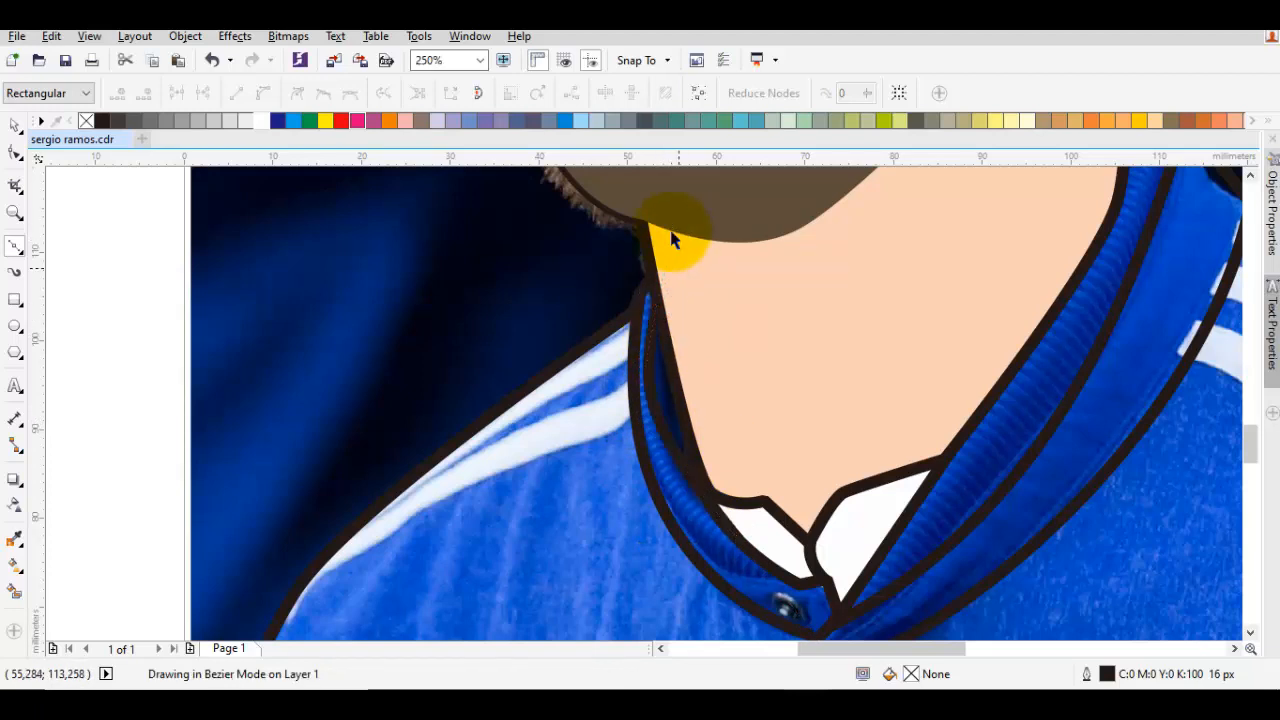
pyautogui.press('space')
pyautogui.press('Escape')
# Draw two sleeve crease curves on the striped shoulder, one on each side of the stripes, both meeting the shirt's bottom edge
pyautogui.scroll(-1, 704, 334)
pyautogui.moveTo(843, 411); pyautogui.dragTo(783, 421)
pyautogui.moveTo(1003, 473); pyautogui.dragTo(792, 452)
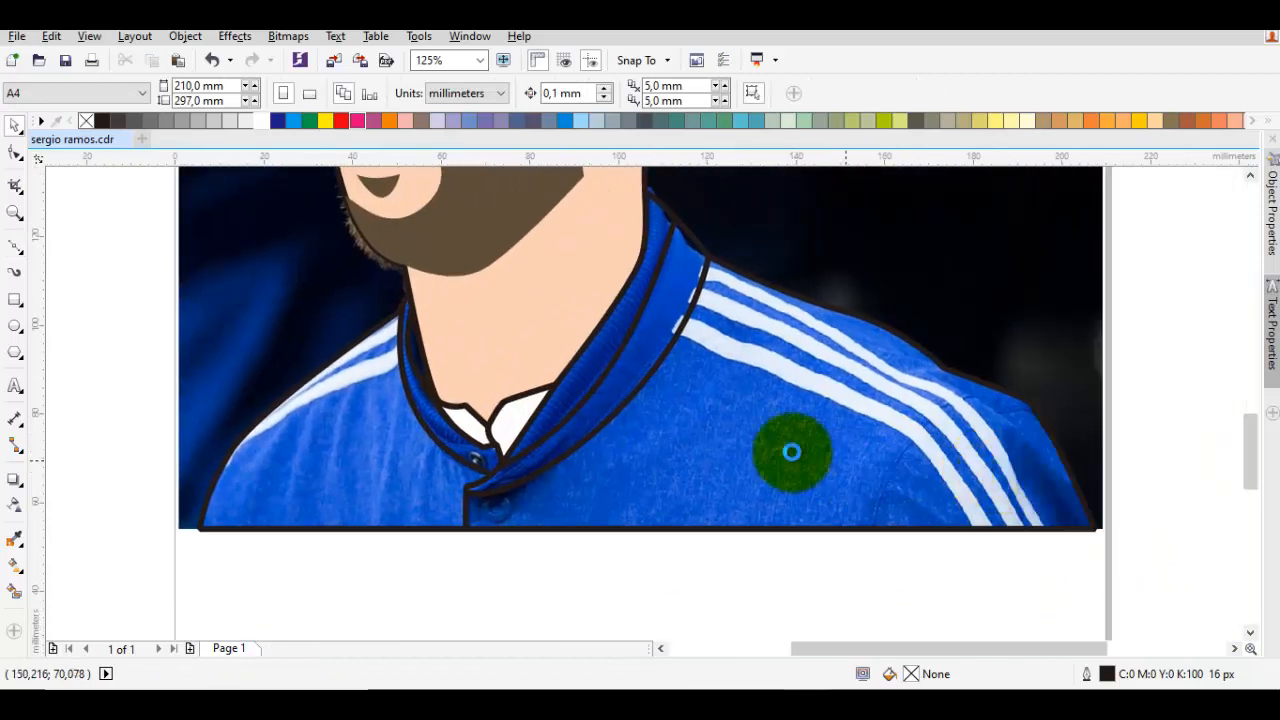
pyautogui.press('space')
pyautogui.click(868, 528)
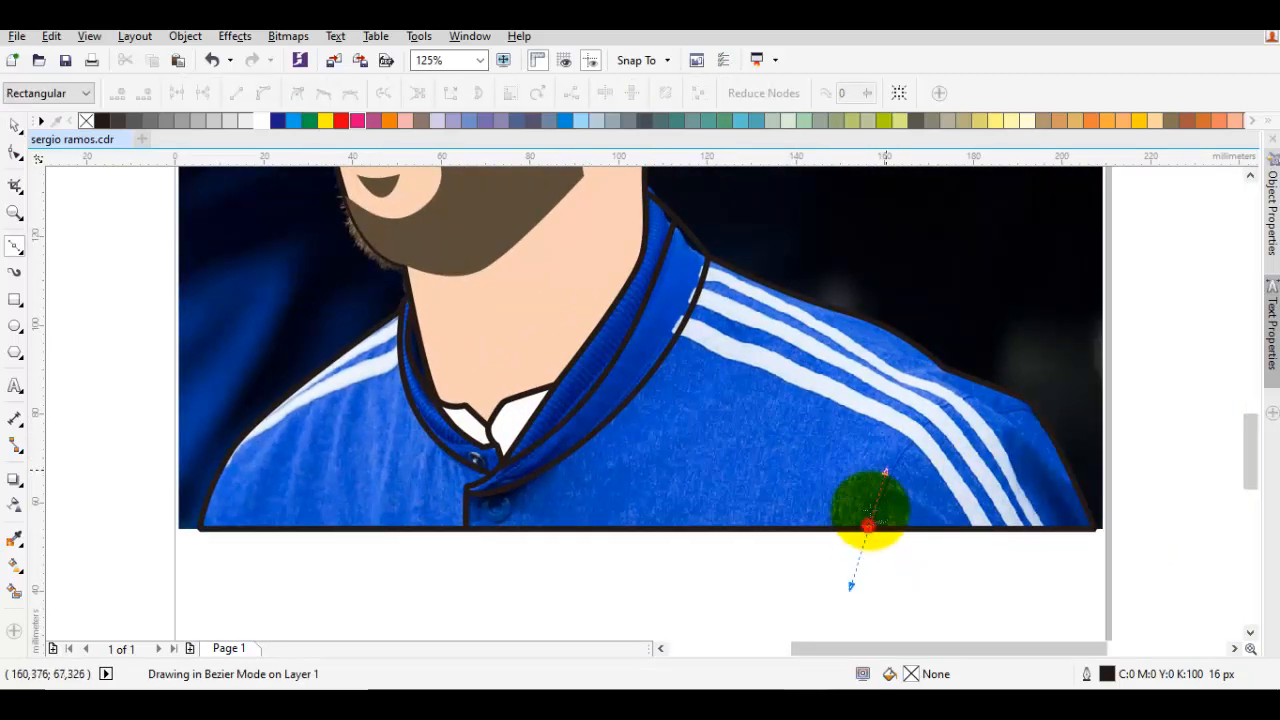
pyautogui.click(912, 438)
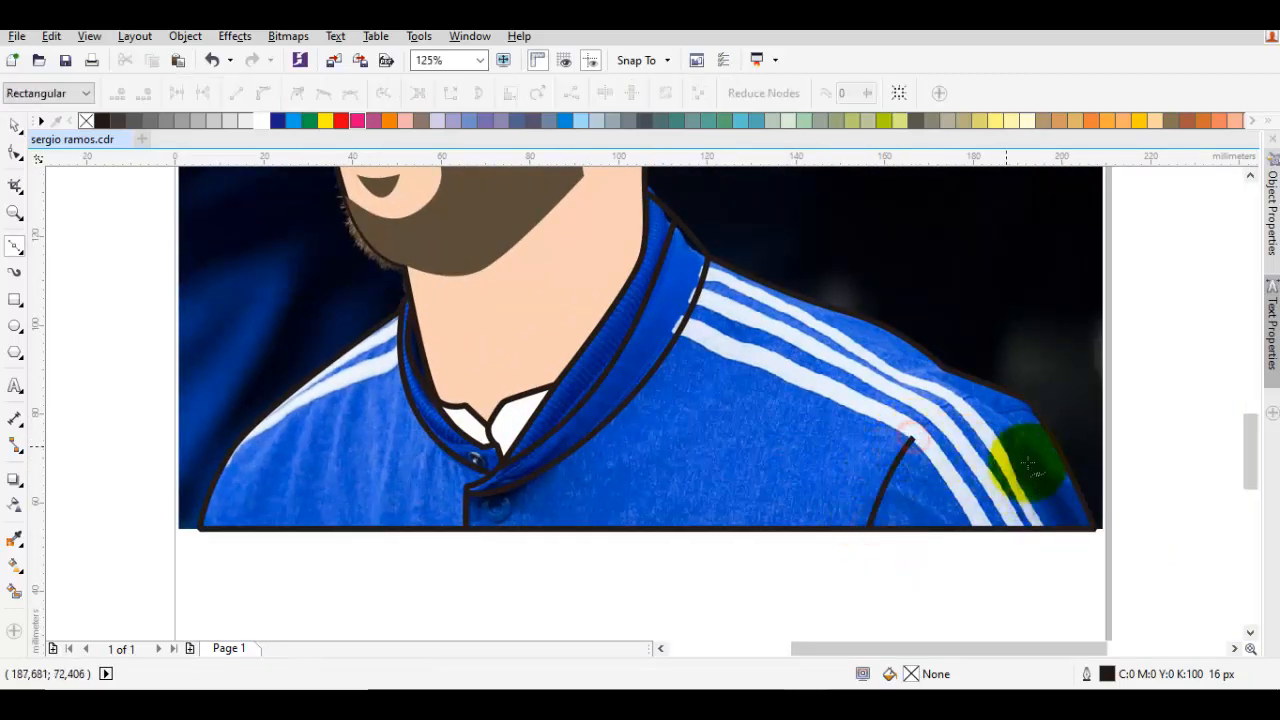
pyautogui.moveTo(1005, 445); pyautogui.dragTo(1058, 488)
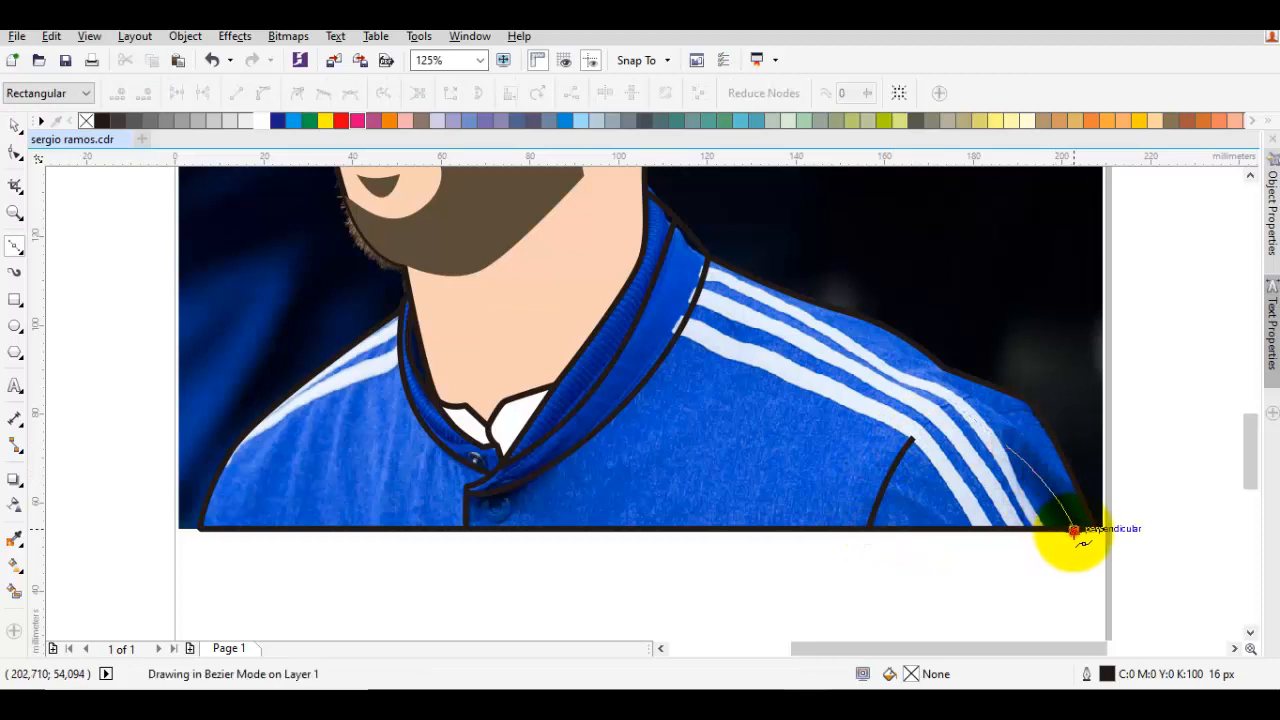
pyautogui.click(1074, 530)
pyautogui.press('space')
# Fill the shirt shape with a medium blue shade
pyautogui.click(791, 366)
pyautogui.scroll(-2, 700, 380)
pyautogui.click(714, 395)
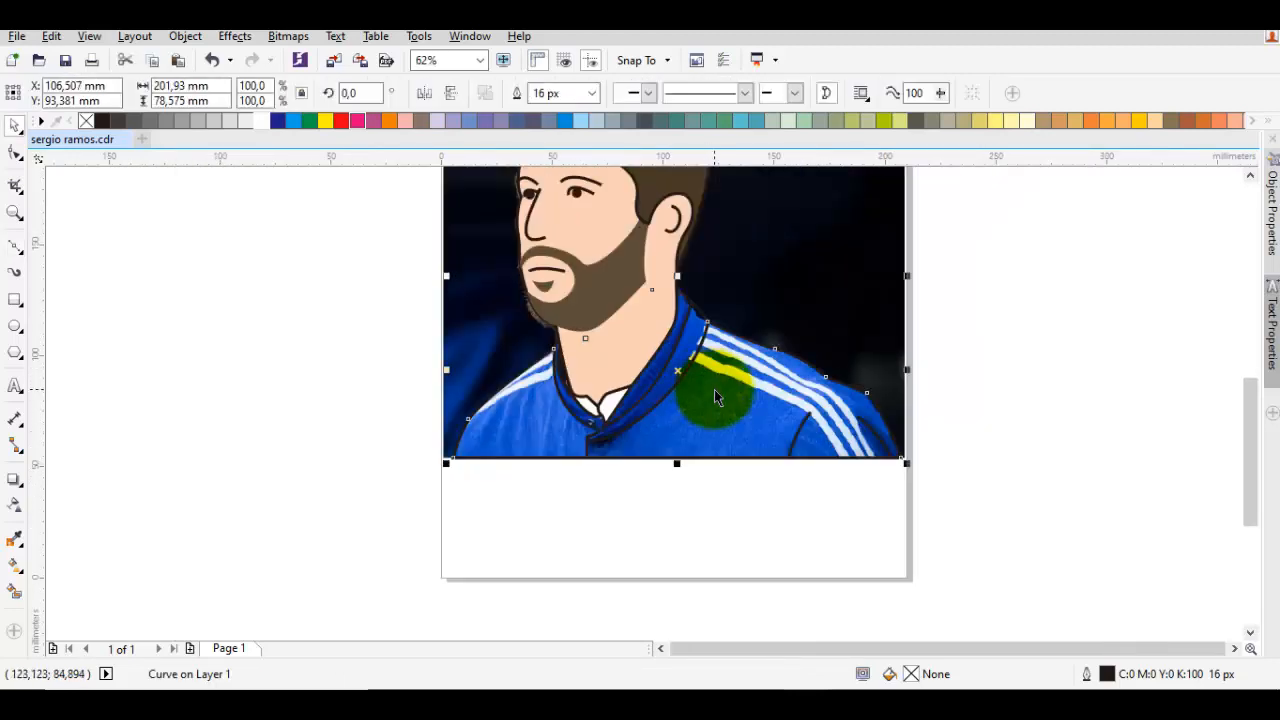
pyautogui.click(564, 120)
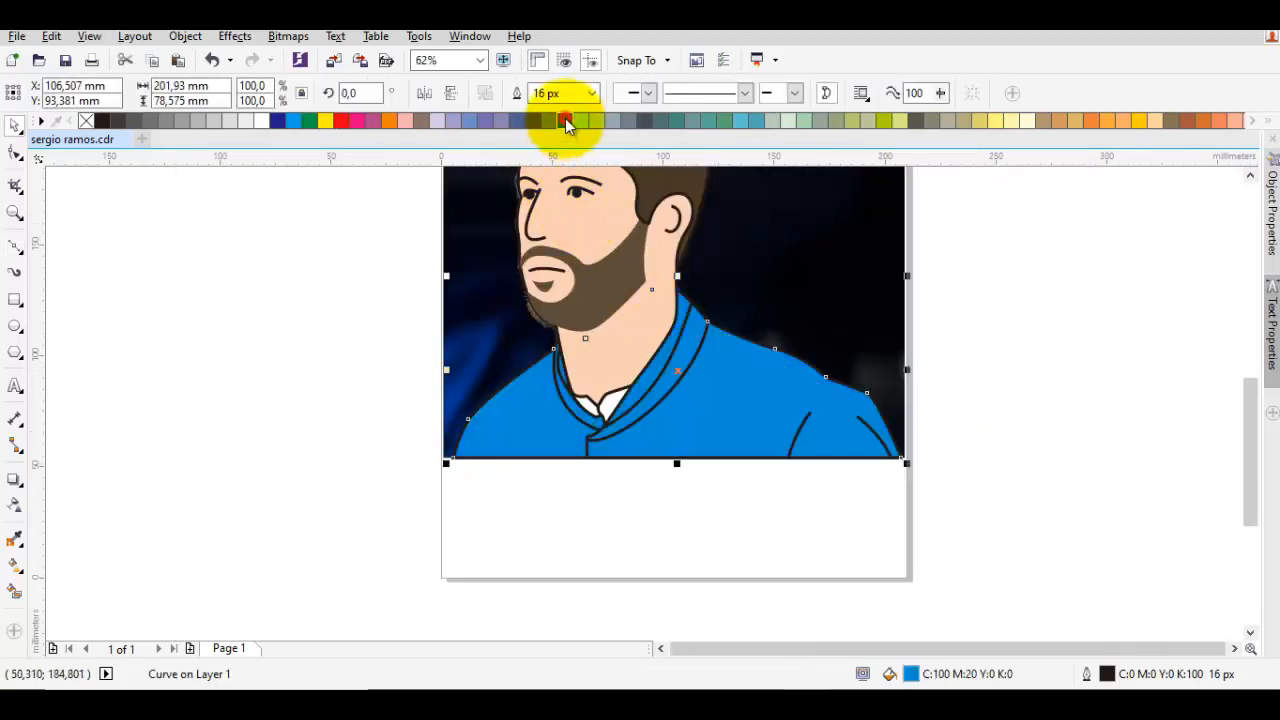
pyautogui.moveTo(566, 120); pyautogui.dragTo(608, 182)
# Select all the illustration's drawn objects without the photo and place a duplicate about 409 mm to the right, outside the page
pyautogui.click(1046, 412)
pyautogui.scroll(-2, 960, 443)
pyautogui.moveTo(960, 443); pyautogui.dragTo(955, 462)
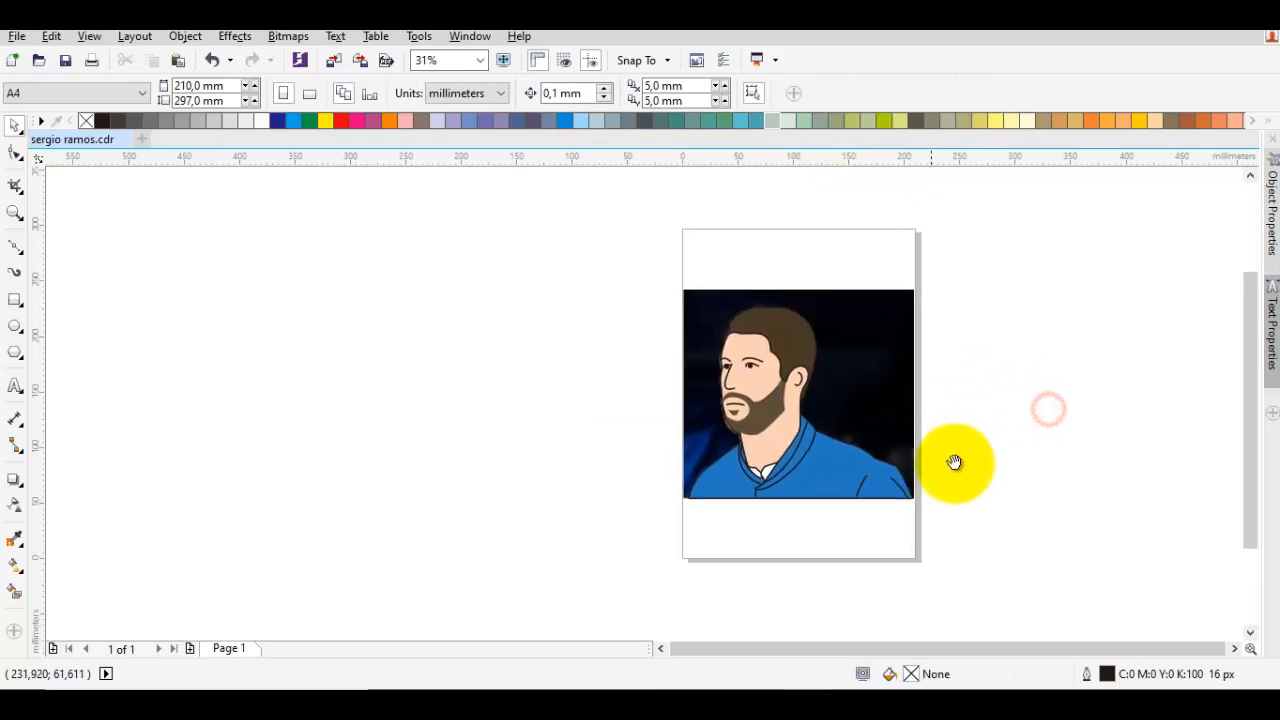
pyautogui.moveTo(924, 535); pyautogui.dragTo(648, 311)
pyautogui.hscroll(3, 800, 380)
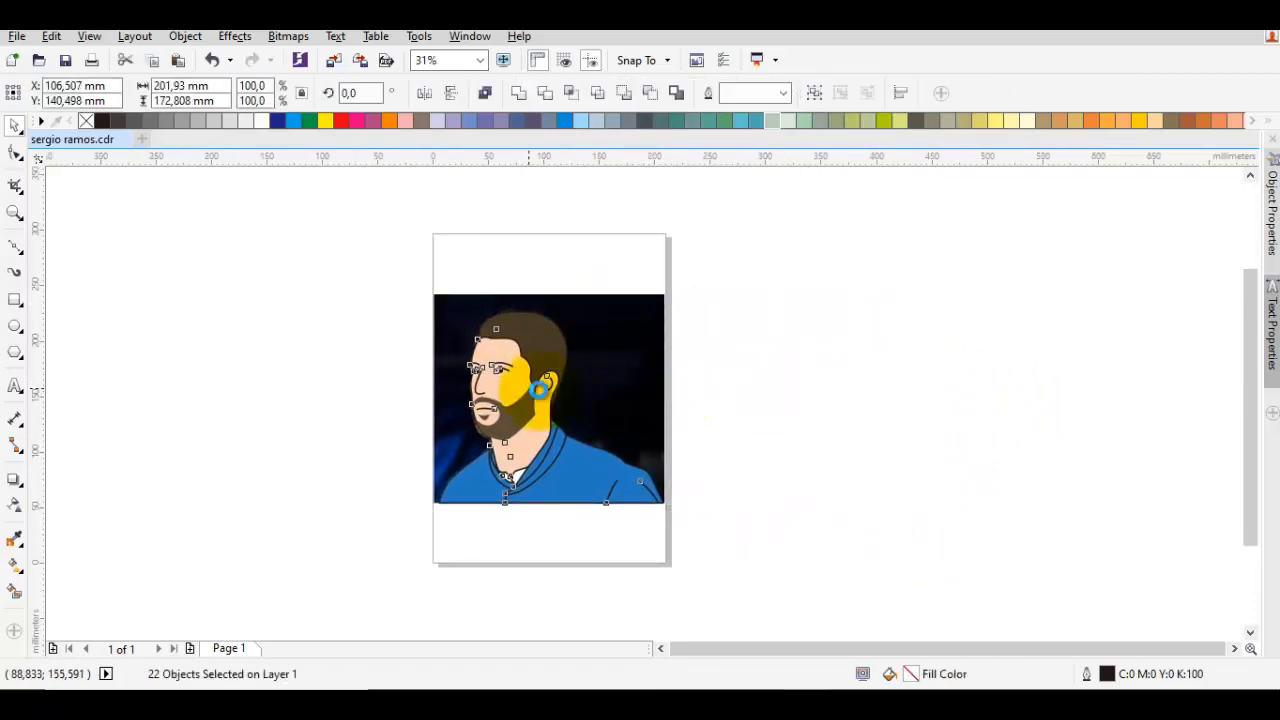
pyautogui.moveTo(540, 388); pyautogui.dragTo(984, 406)
pyautogui.rightClick(980, 410)
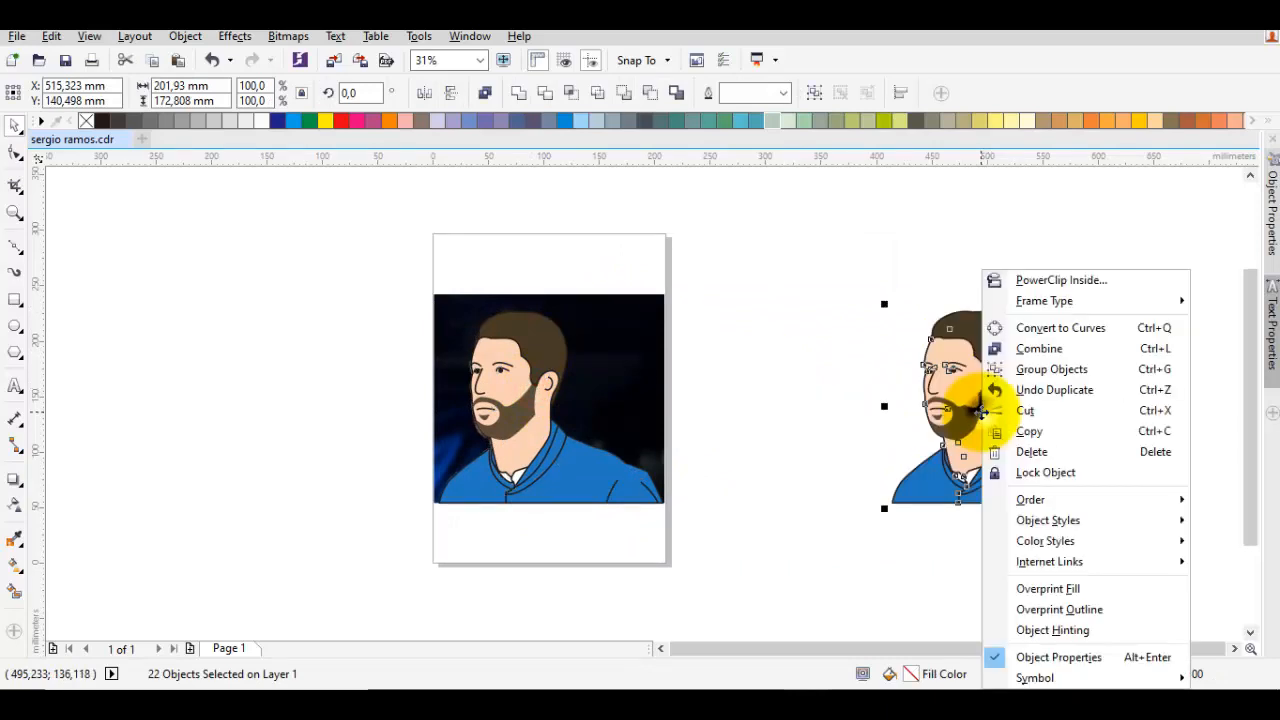
# Group all objects of the duplicated illustration outside the page
pyautogui.click(1046, 372)
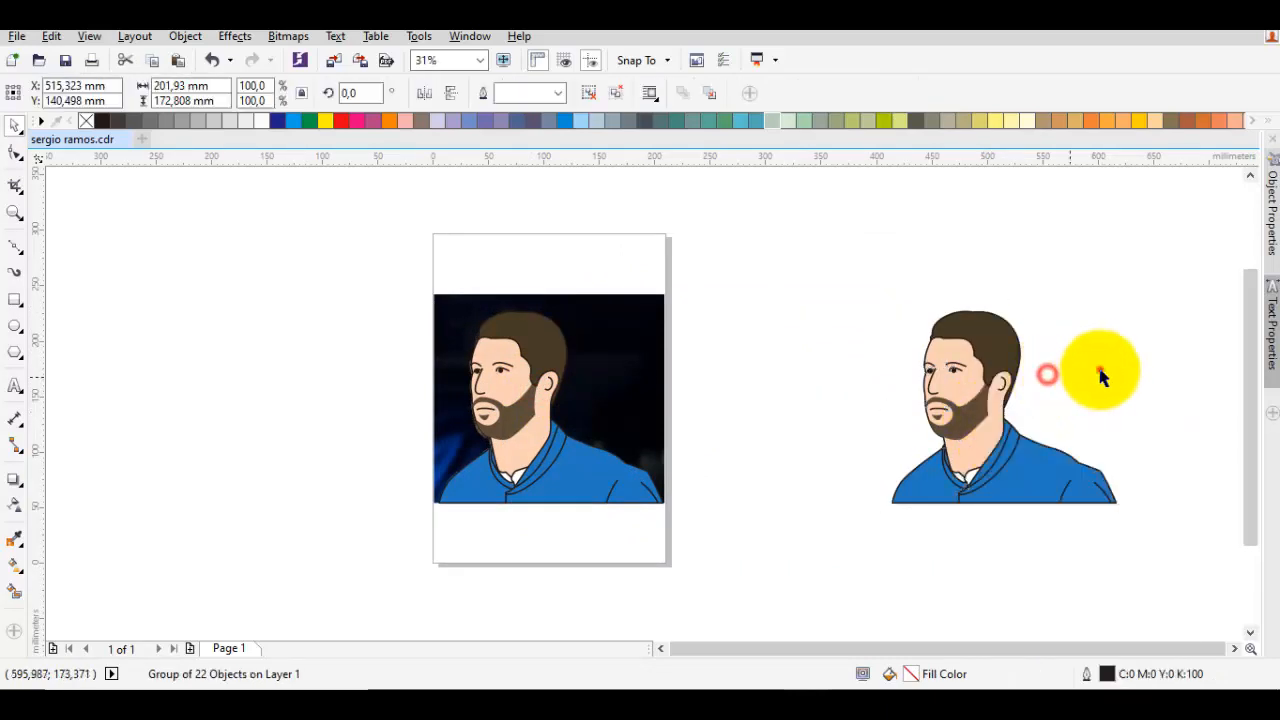
pyautogui.click(1100, 370)
pyautogui.scroll(2, 1028, 388)
pyautogui.hscroll(2, 1045, 450)
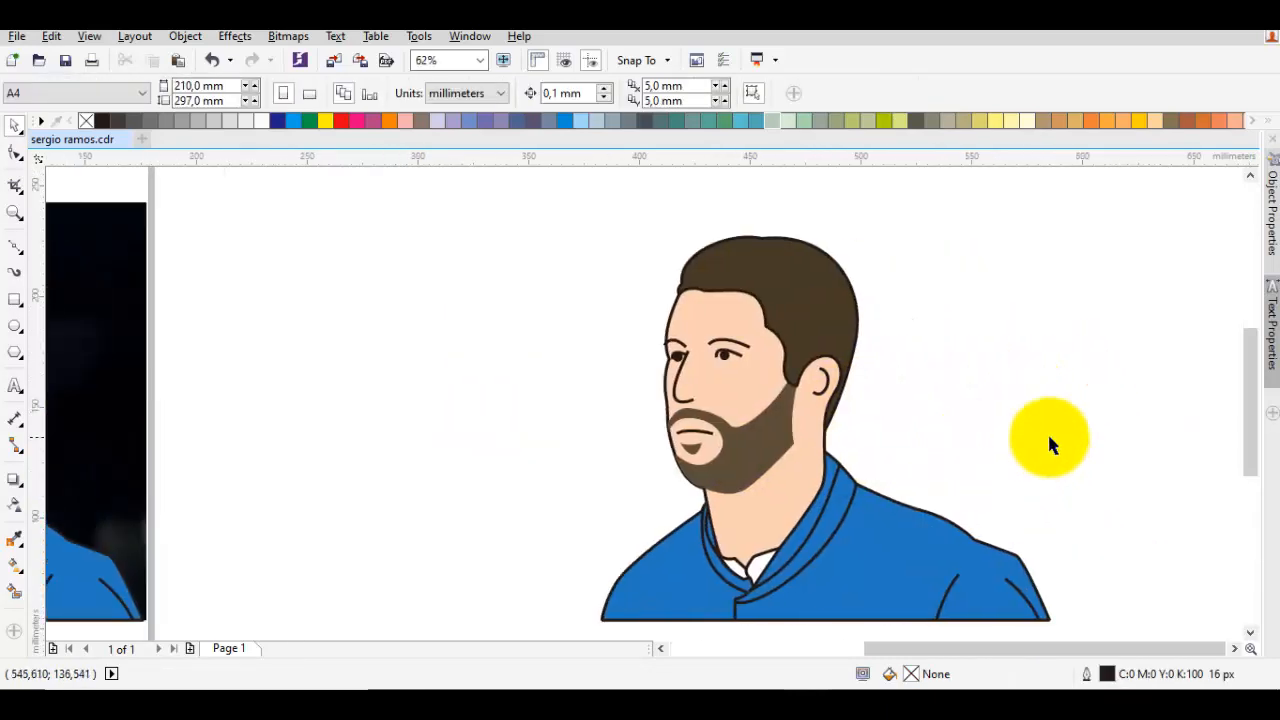
pyautogui.hscroll(2, 1050, 444)
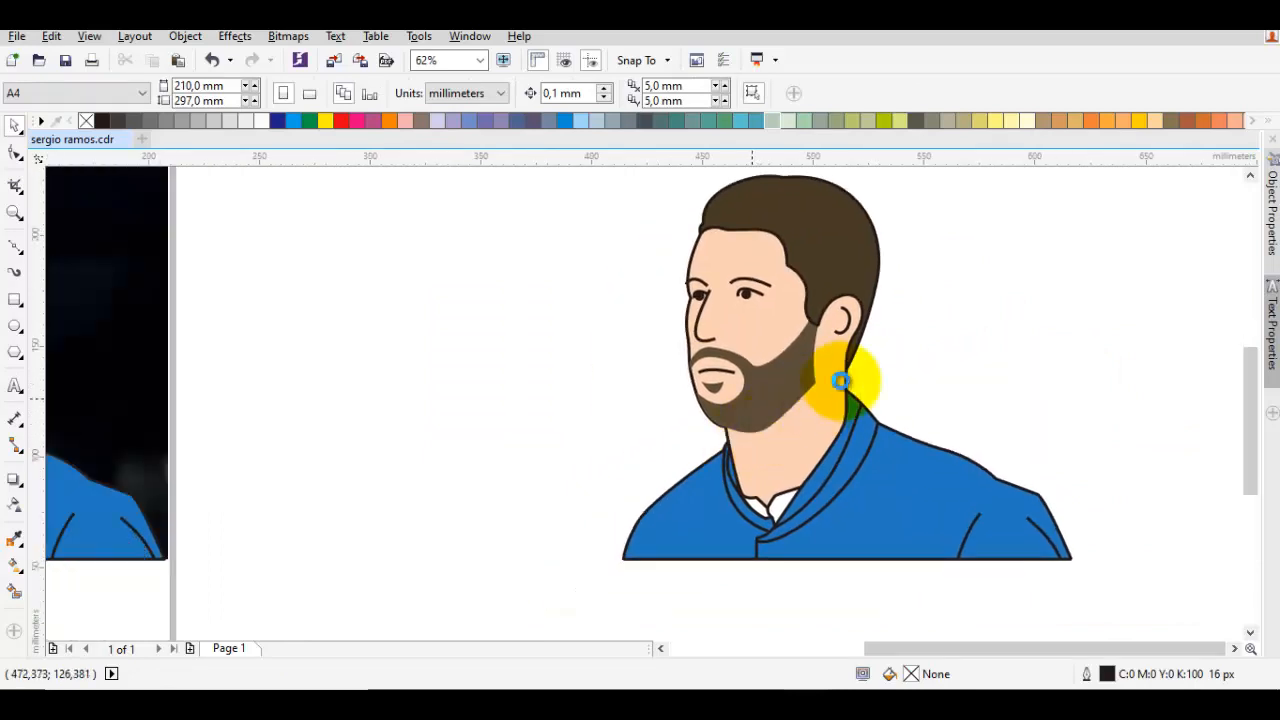
pyautogui.scroll(2, 748, 430)
pyautogui.scroll(-1, 760, 408)
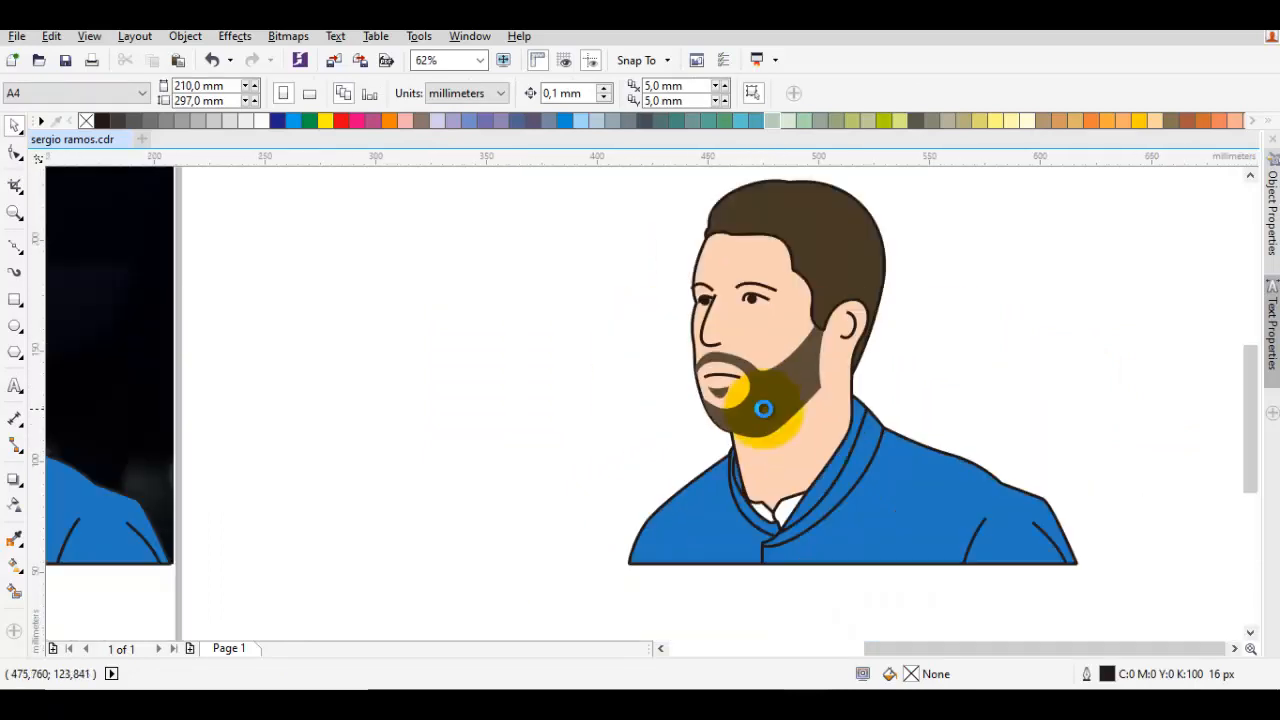
pyautogui.scroll(2, 719, 425)
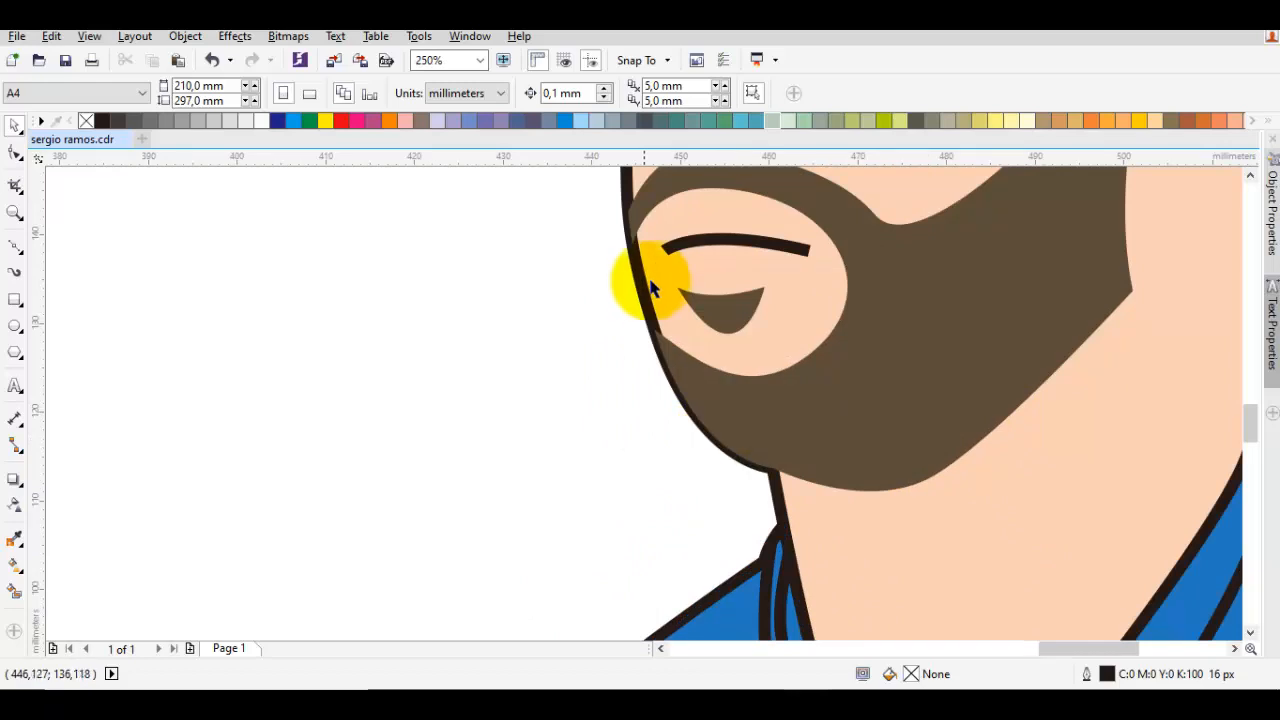
# Ungroup all objects of the duplicate and convert the face shape's outline into a separate object
pyautogui.click(641, 270)
pyautogui.rightClick(641, 267)
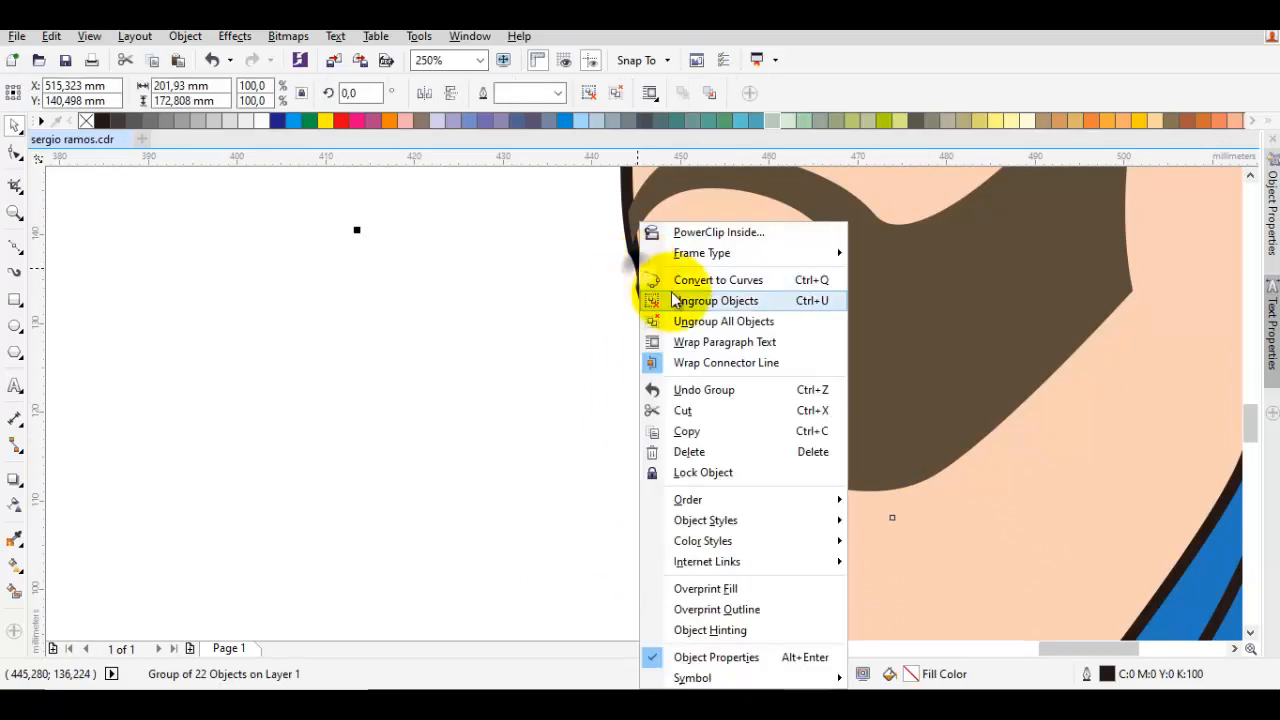
pyautogui.click(703, 328)
pyautogui.click(648, 293)
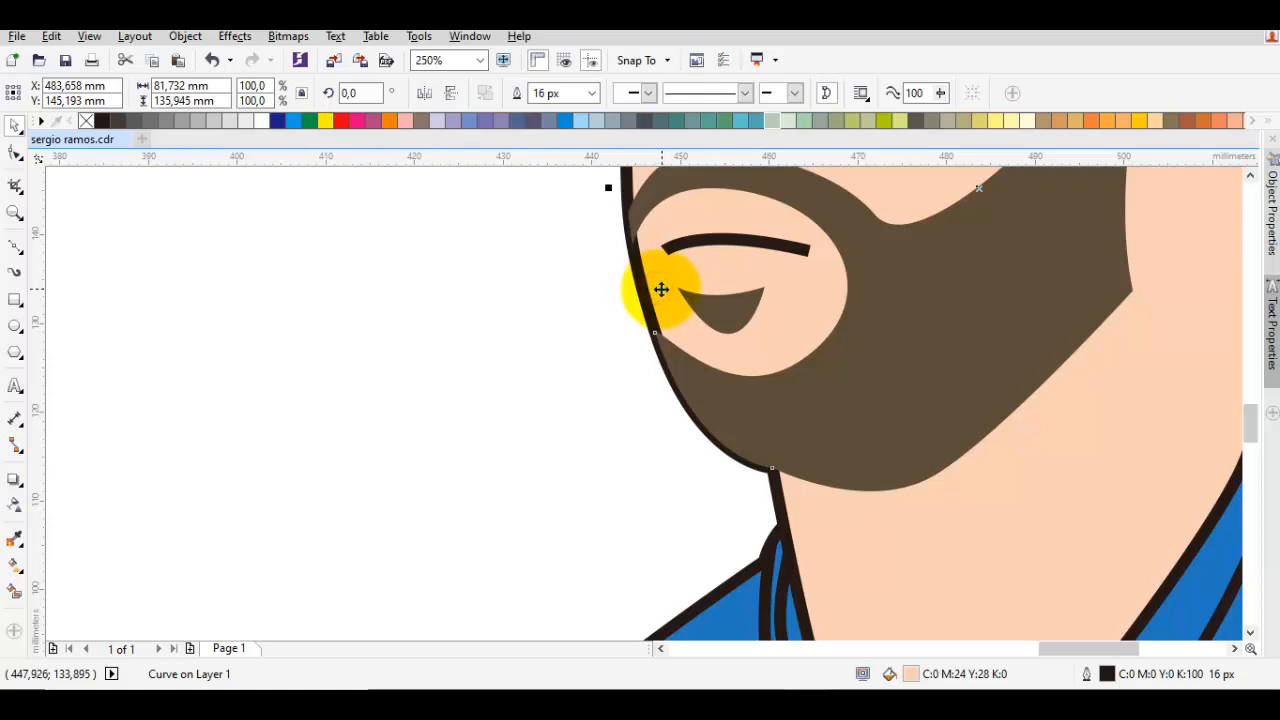
# Reorder the beard shape to lie directly in front of the face's skin fill, beneath the dark face outline
pyautogui.click(886, 283)
pyautogui.rightClick(886, 280)
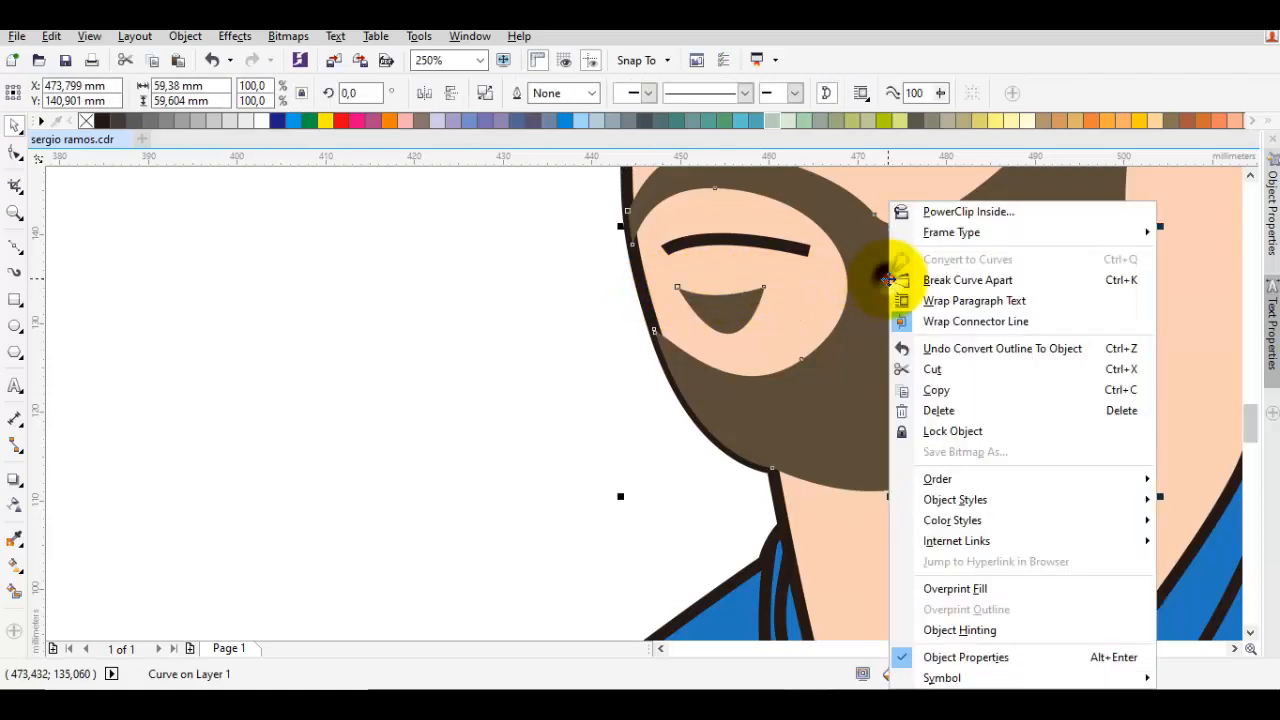
pyautogui.moveTo(945, 490)
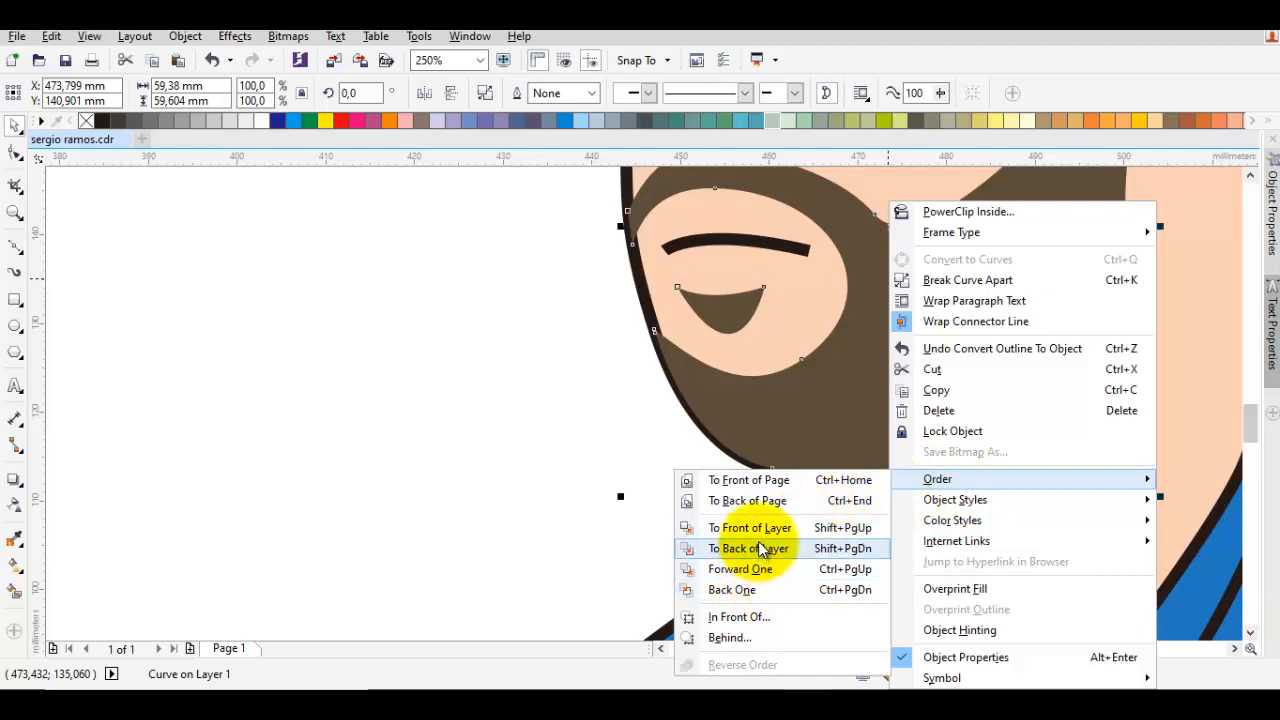
pyautogui.click(755, 620)
pyautogui.press('Escape')
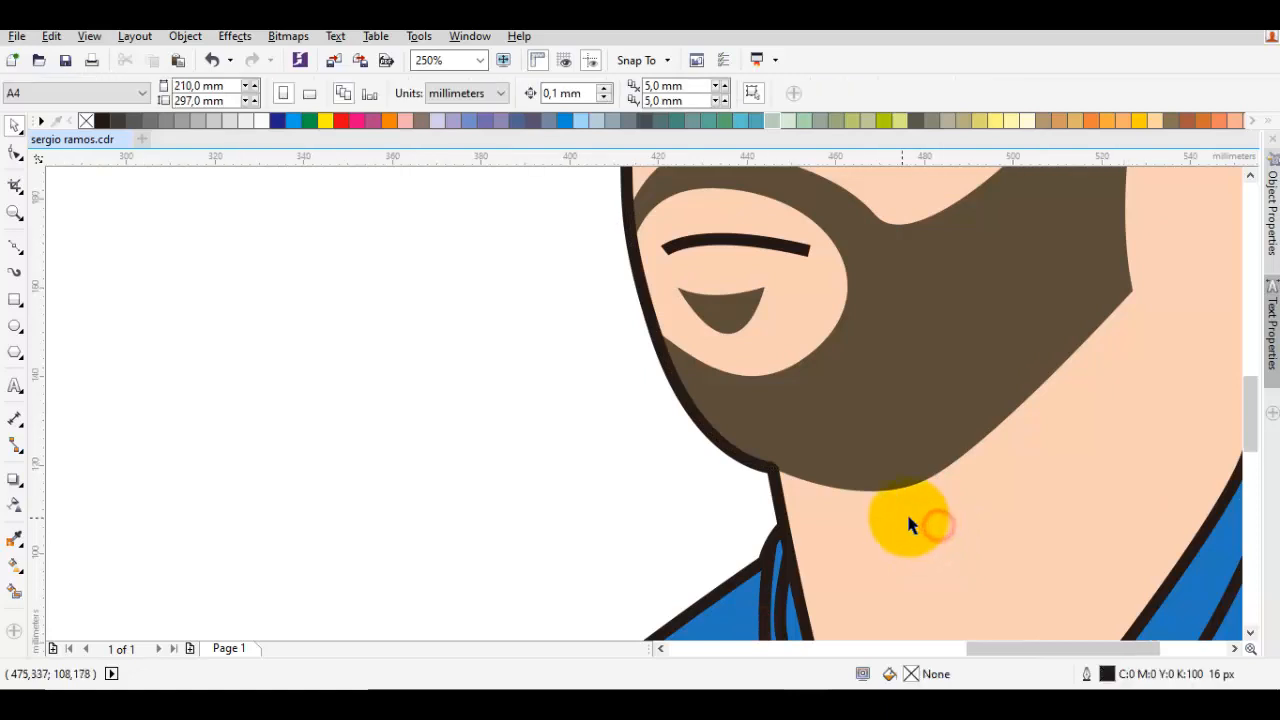
pyautogui.scroll(-2, 888, 523)
pyautogui.click(716, 497)
pyautogui.scroll(-1, 778, 468)
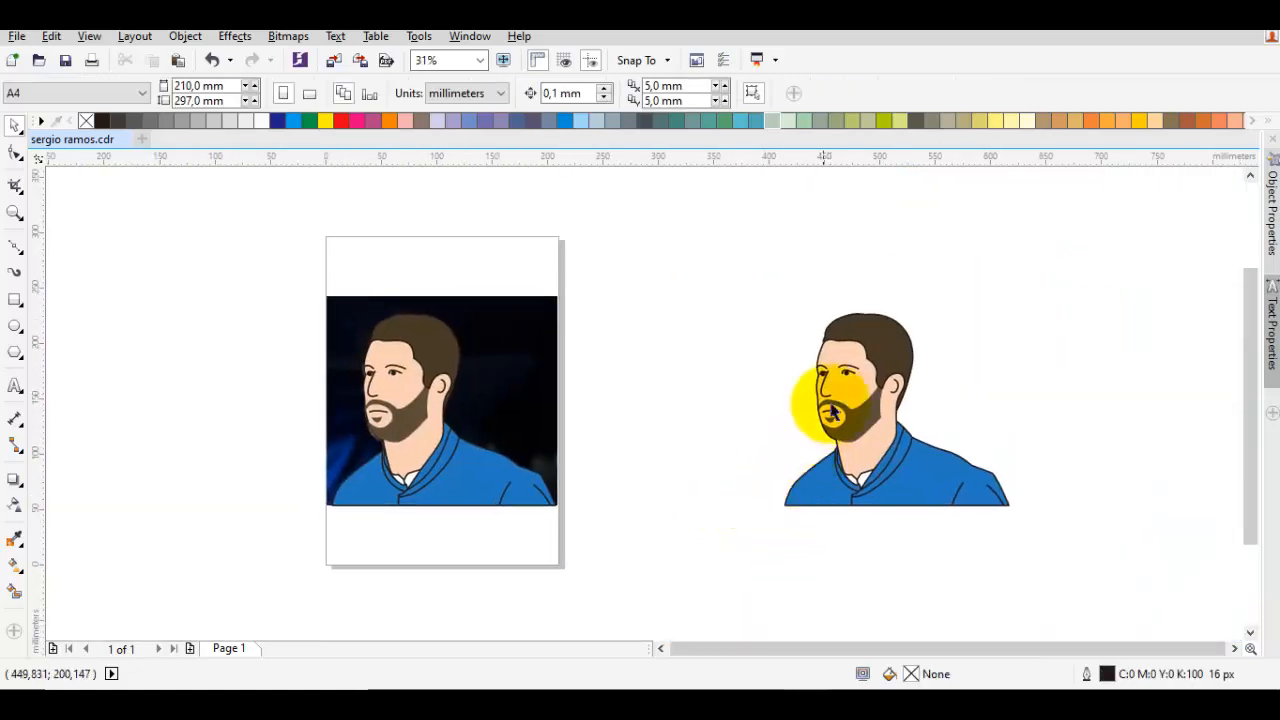
# Move the outer end node of the eyebrow at the face's edge inward onto the face outline
pyautogui.scroll(3, 820, 360)
pyautogui.scroll(-5, 791, 543)
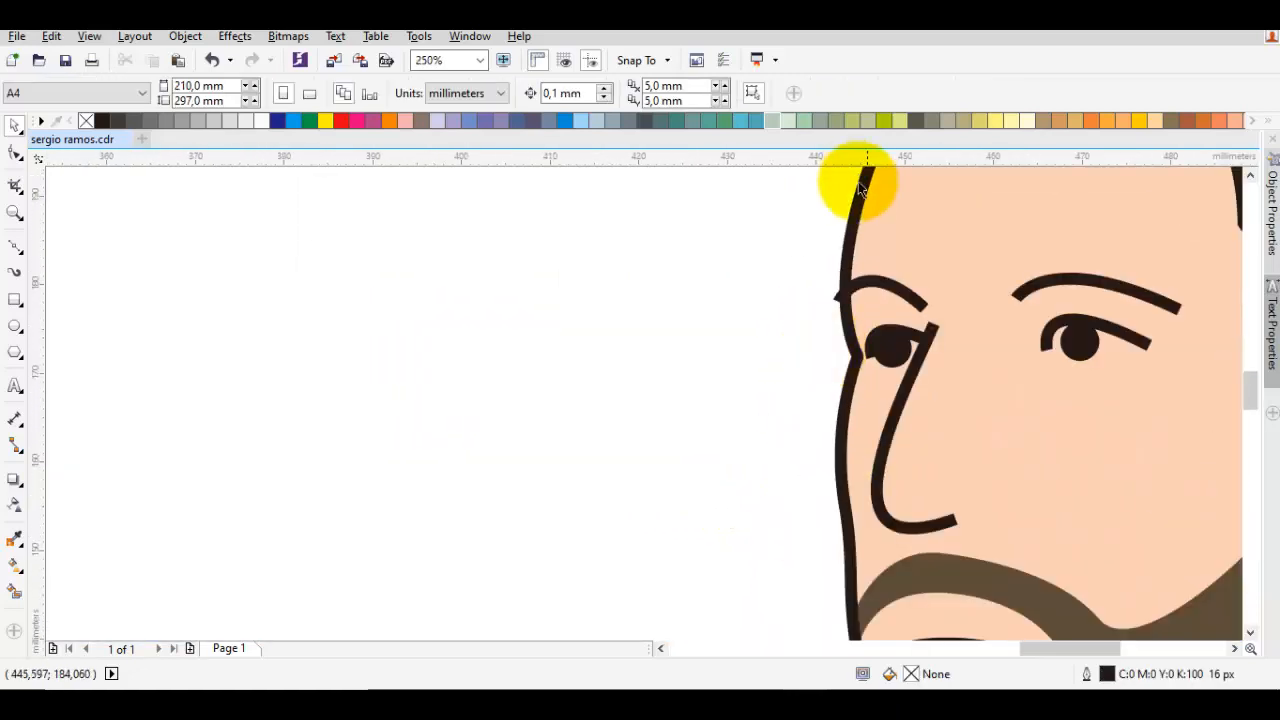
pyautogui.scroll(1, 857, 286)
pyautogui.doubleClick(867, 287)
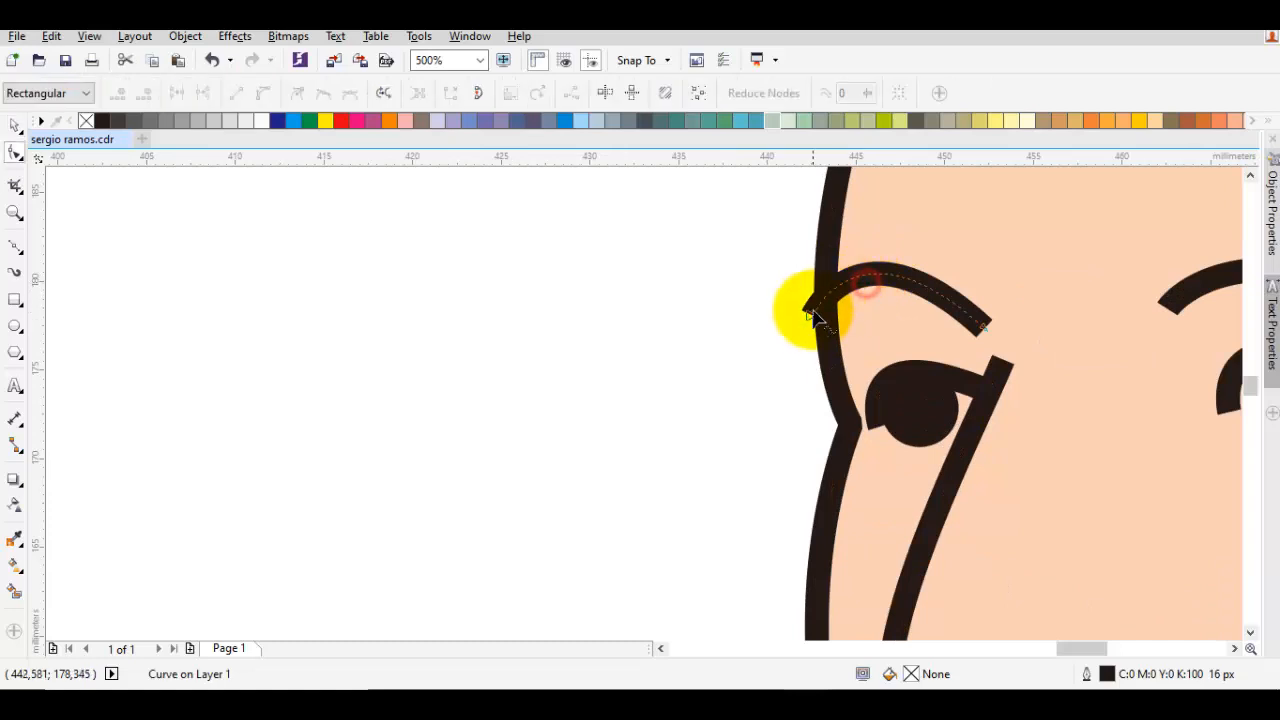
pyautogui.moveTo(813, 315); pyautogui.dragTo(829, 315)
pyautogui.press('space')
pyautogui.press('Escape')
pyautogui.scroll(-3, 829, 315)
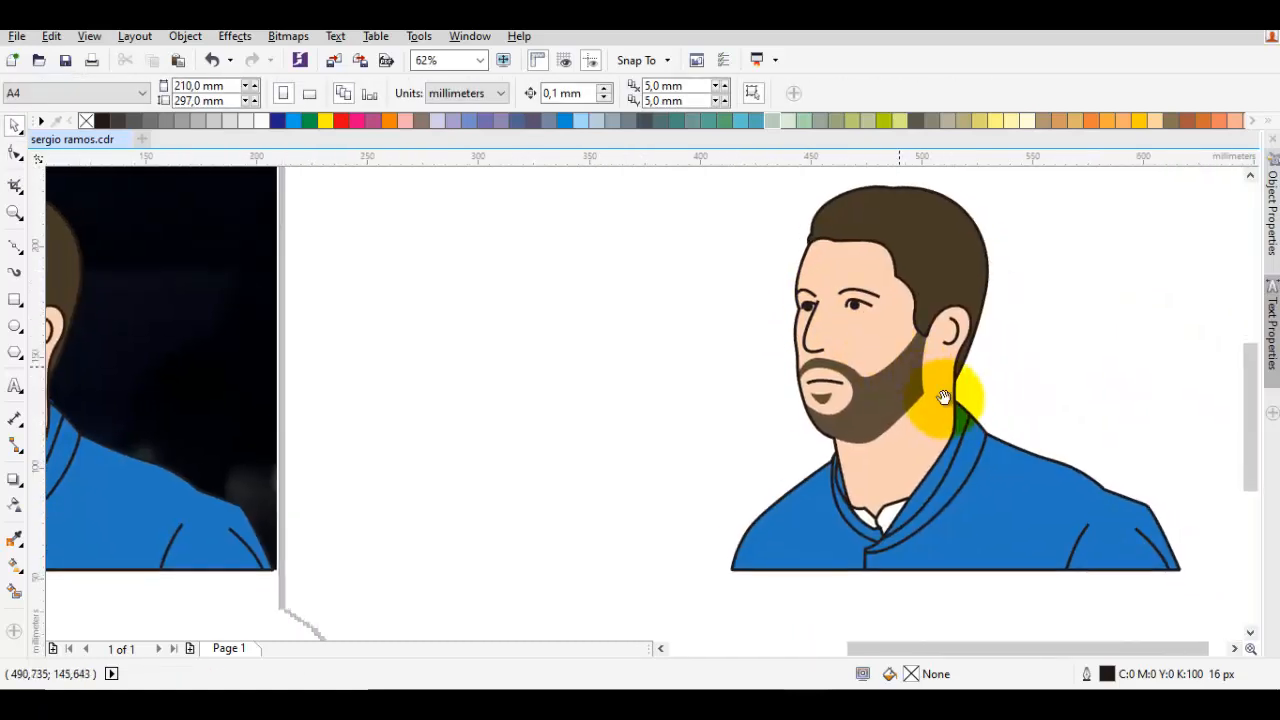
# Select every object of the duplicated portrait and group them together
pyautogui.scroll(-2, 905, 384)
pyautogui.moveTo(1083, 538); pyautogui.dragTo(686, 206)
pyautogui.hotkey('ctrl', 'g')
pyautogui.scroll(2, 833, 336)
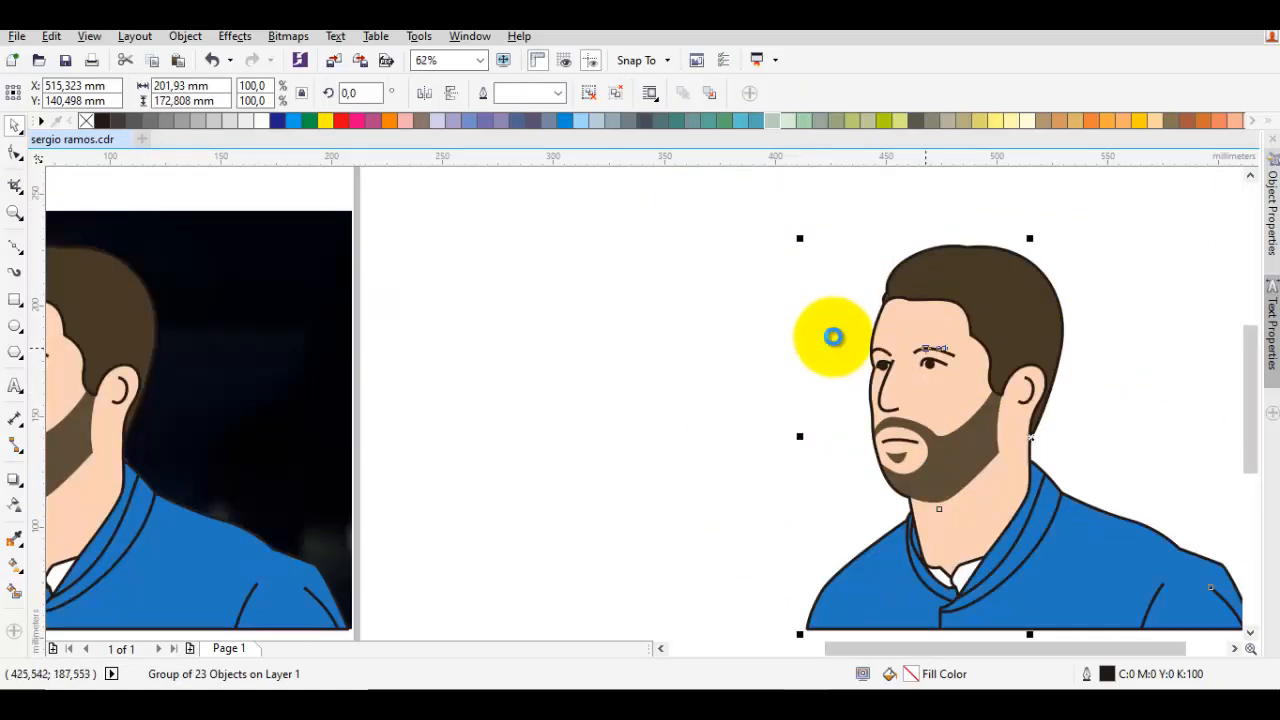
pyautogui.moveTo(1011, 359); pyautogui.dragTo(842, 338)
pyautogui.press('Escape')
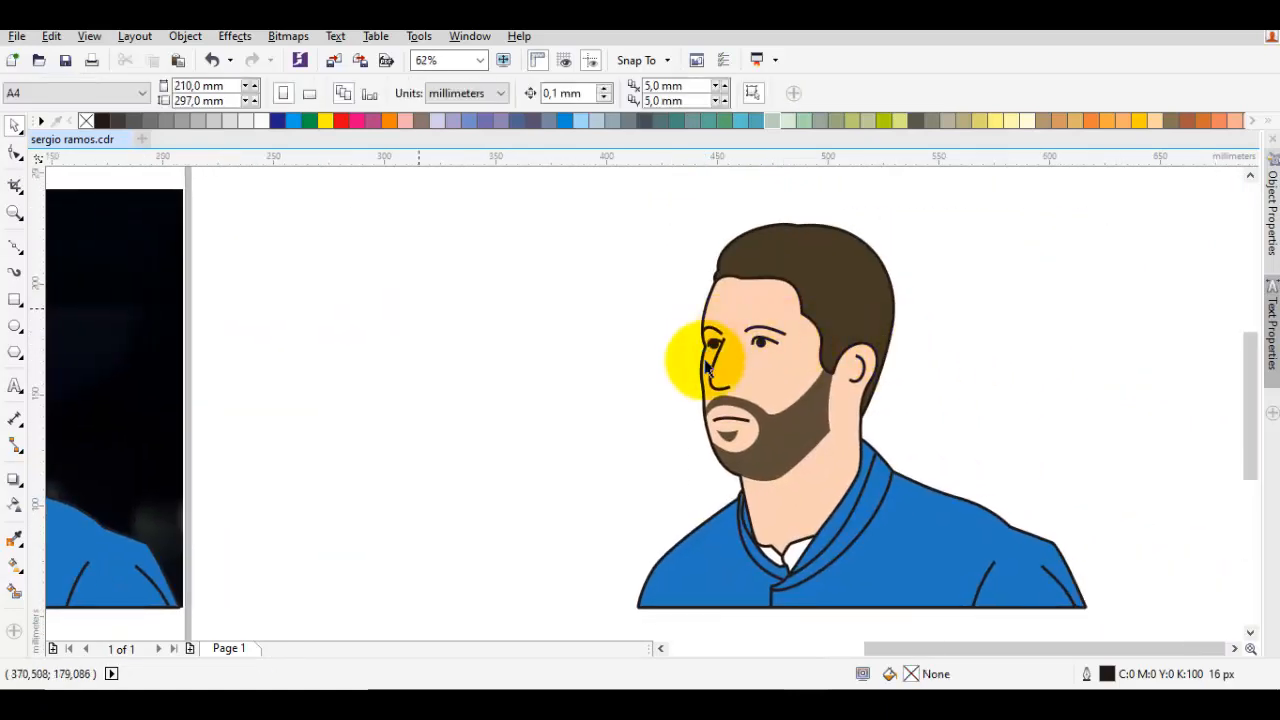
# Draw a rectangle about 166 x 118 mm over the duplicated portrait, with a light lavender fill (C20 M20 Y0 K0) and no outline
pyautogui.click(15, 298)
pyautogui.moveTo(661, 294); pyautogui.dragTo(1031, 538)
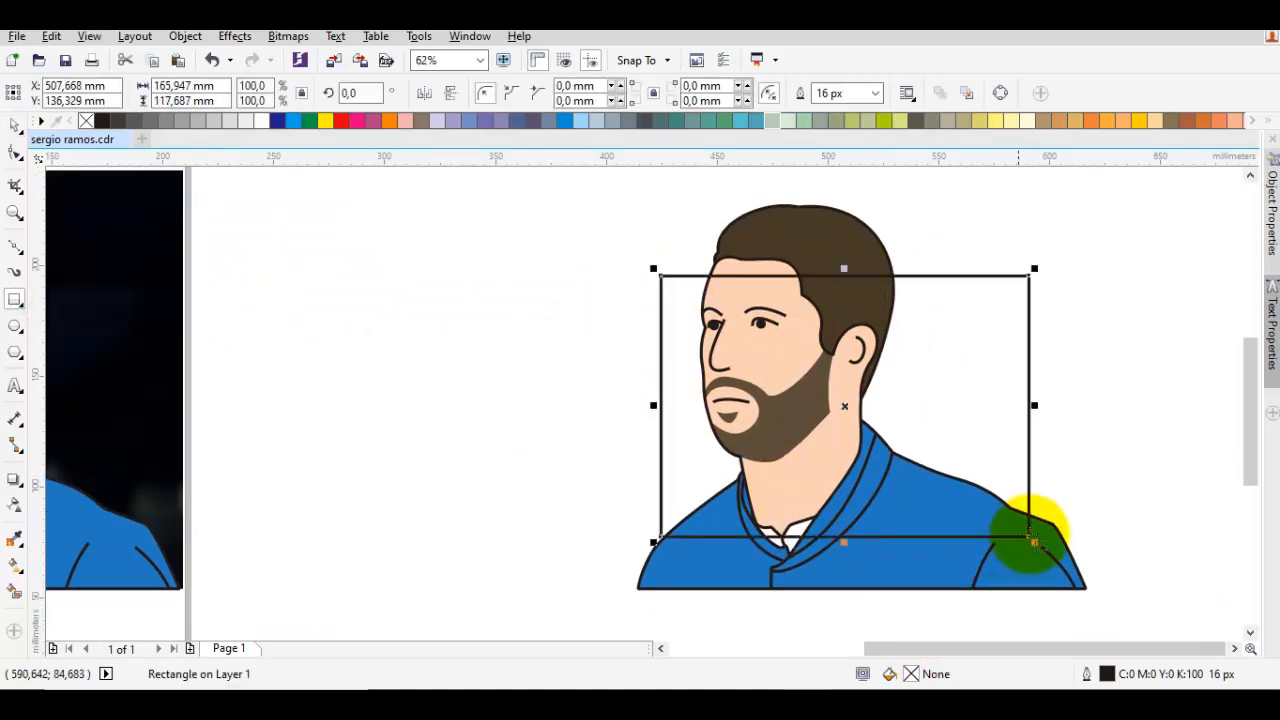
pyautogui.press('space')
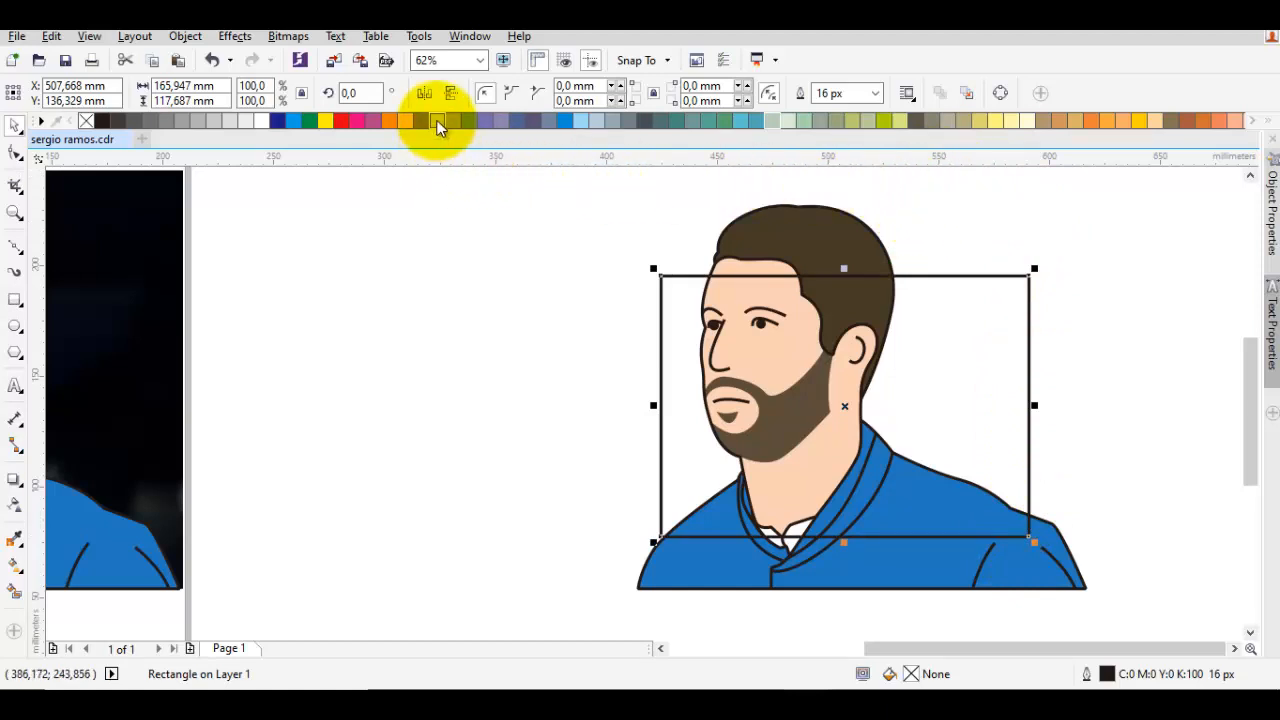
pyautogui.click(437, 121)
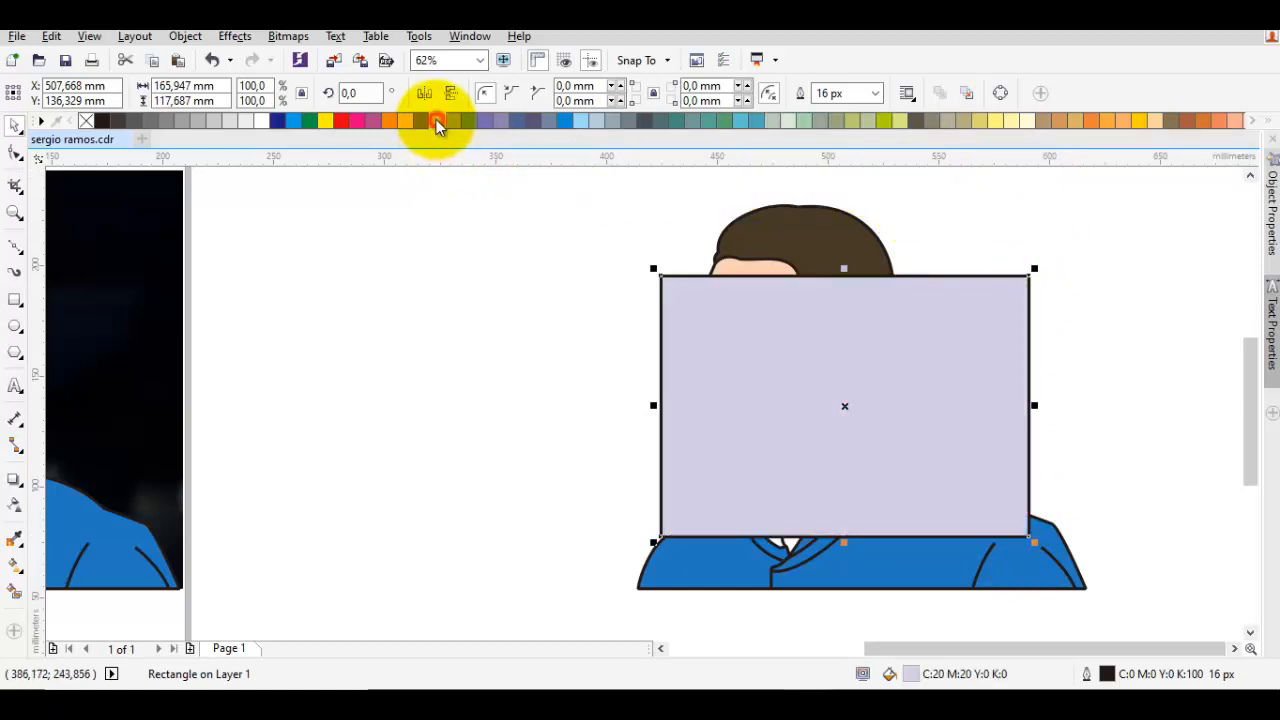
pyautogui.rightClick(89, 122)
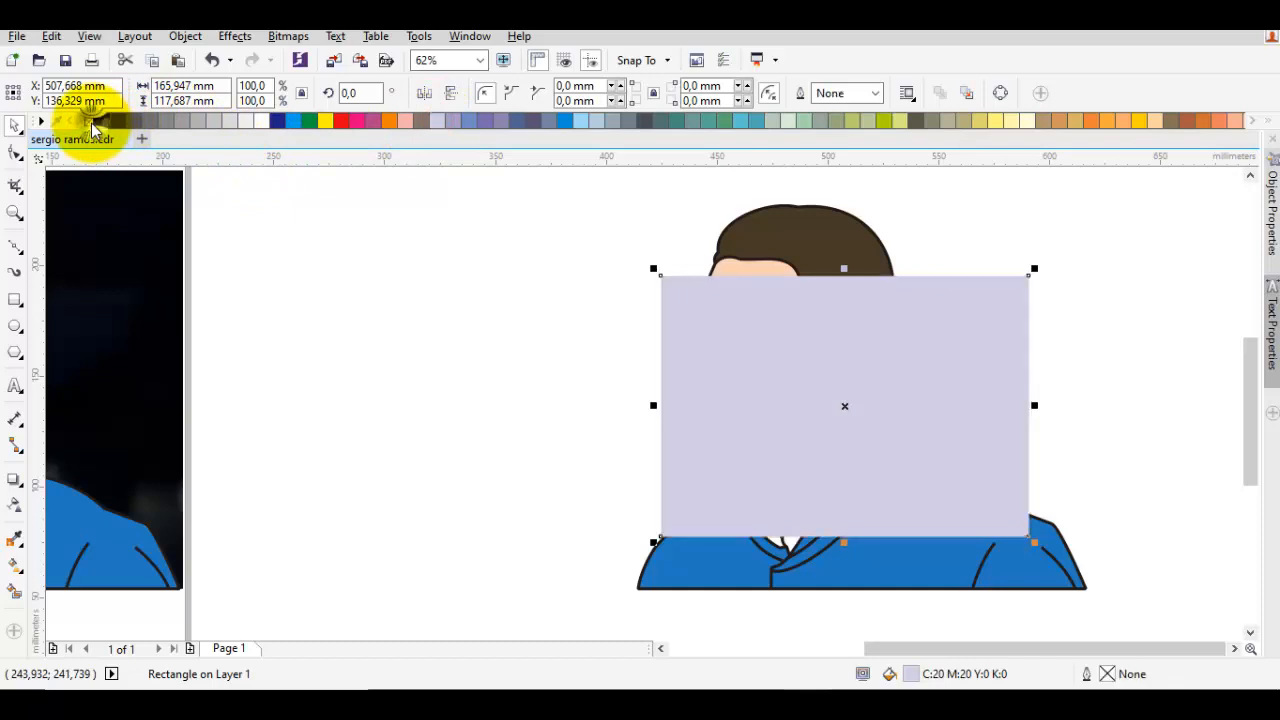
# Send the rectangle to the back of the layer, behind the portrait
pyautogui.rightClick(863, 376)
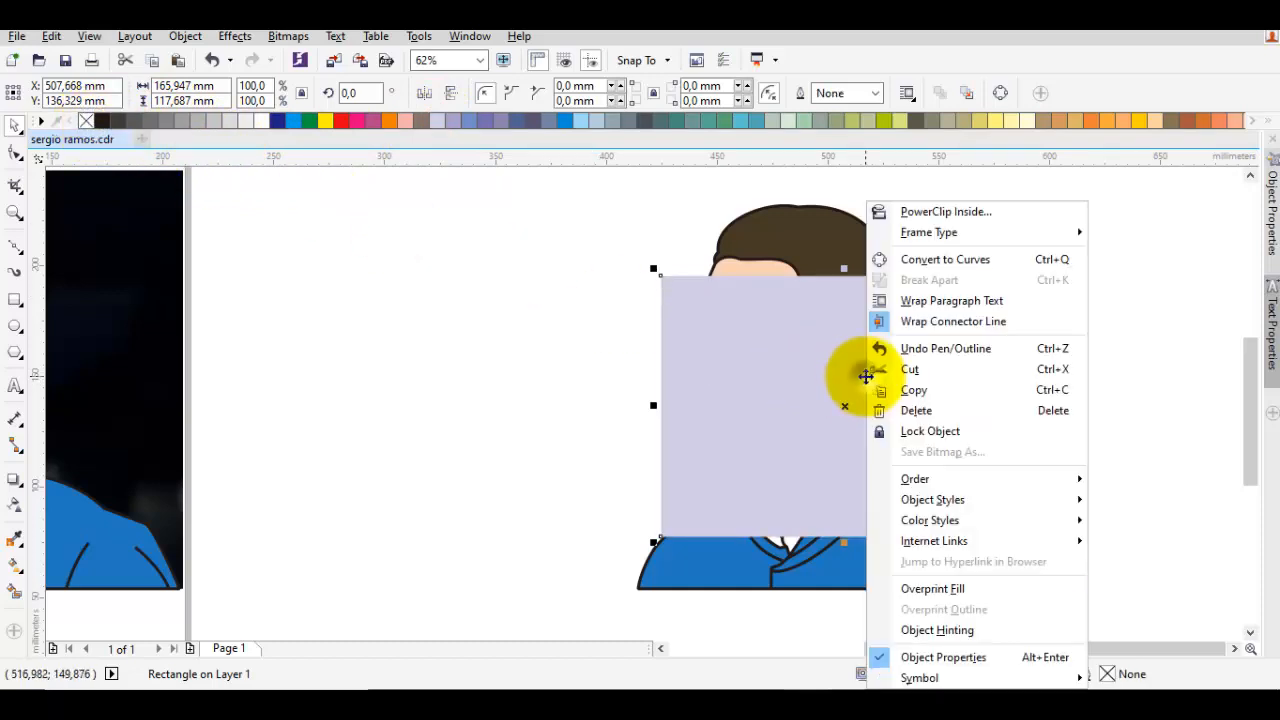
pyautogui.moveTo(957, 484)
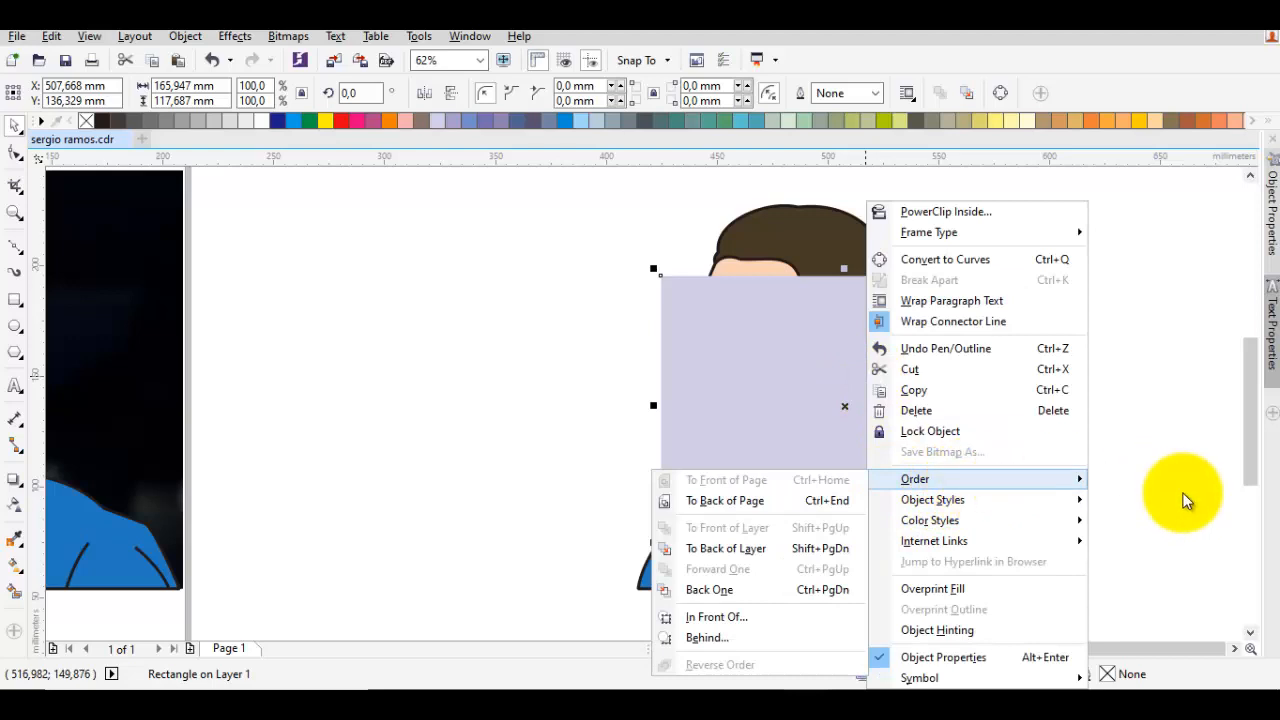
pyautogui.click(735, 549)
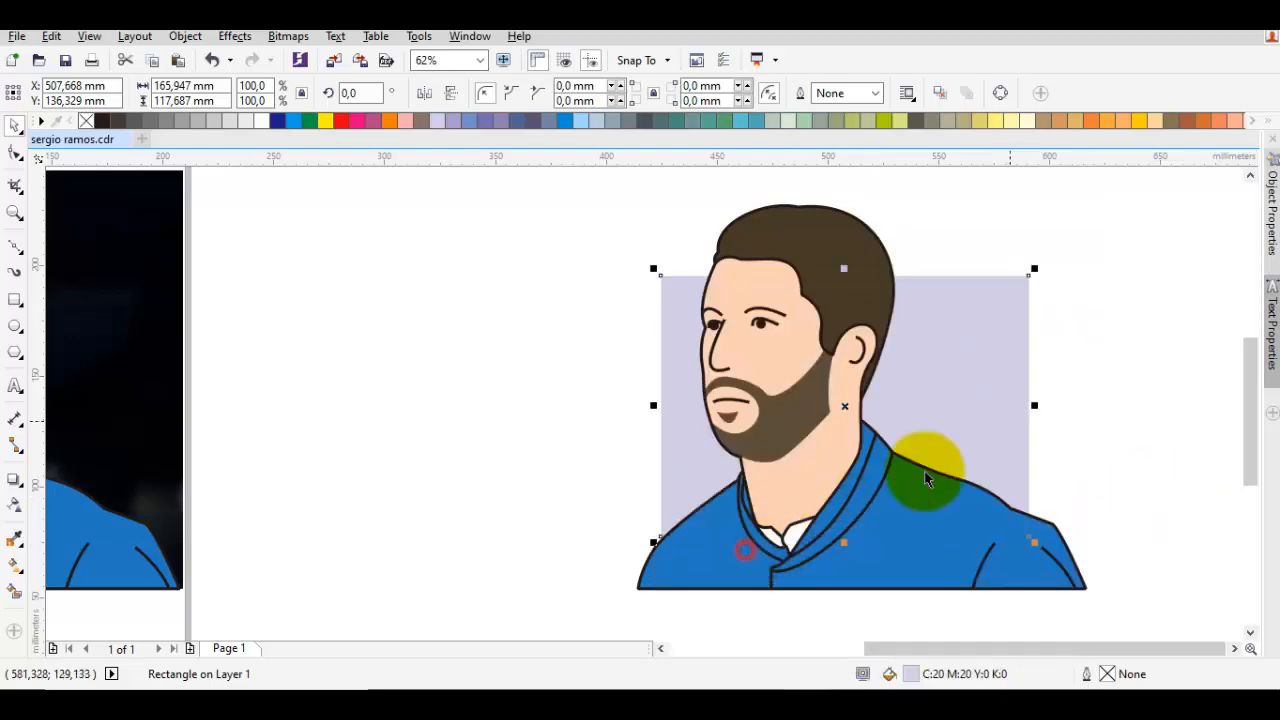
# Change the background rectangle's fill to a pale sand-yellow shade
pyautogui.click(1011, 421)
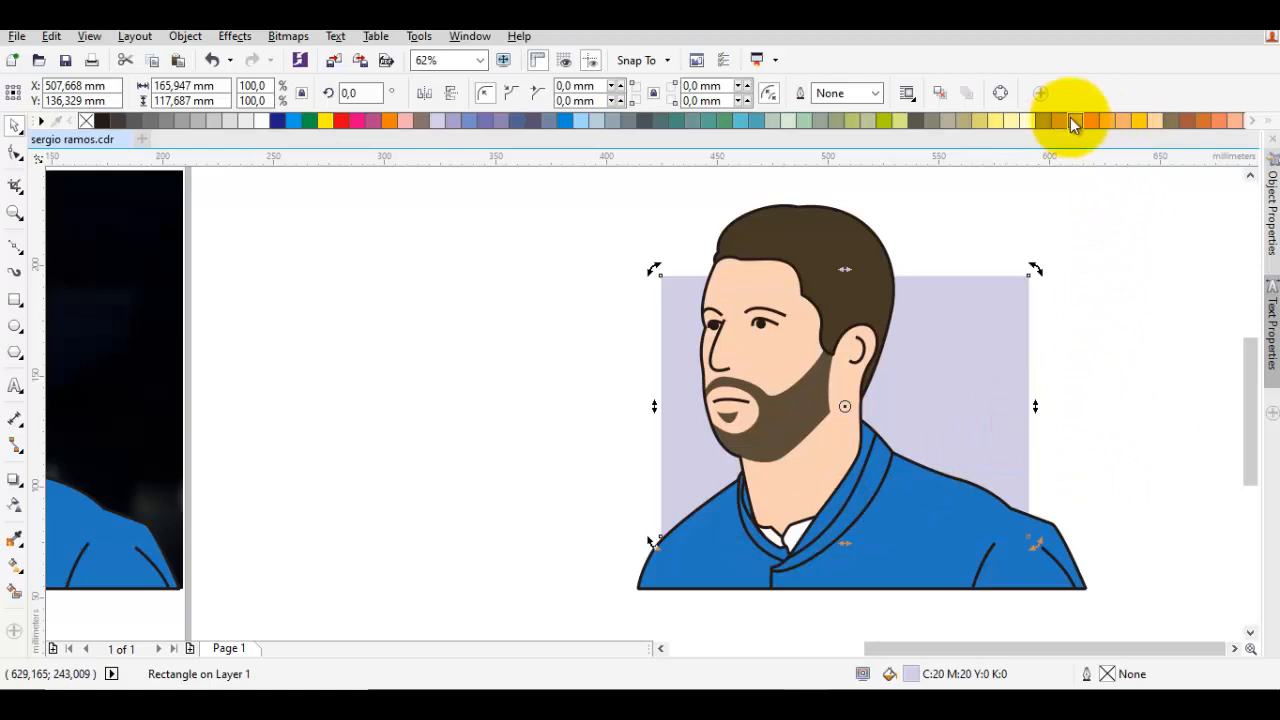
pyautogui.click(1077, 121)
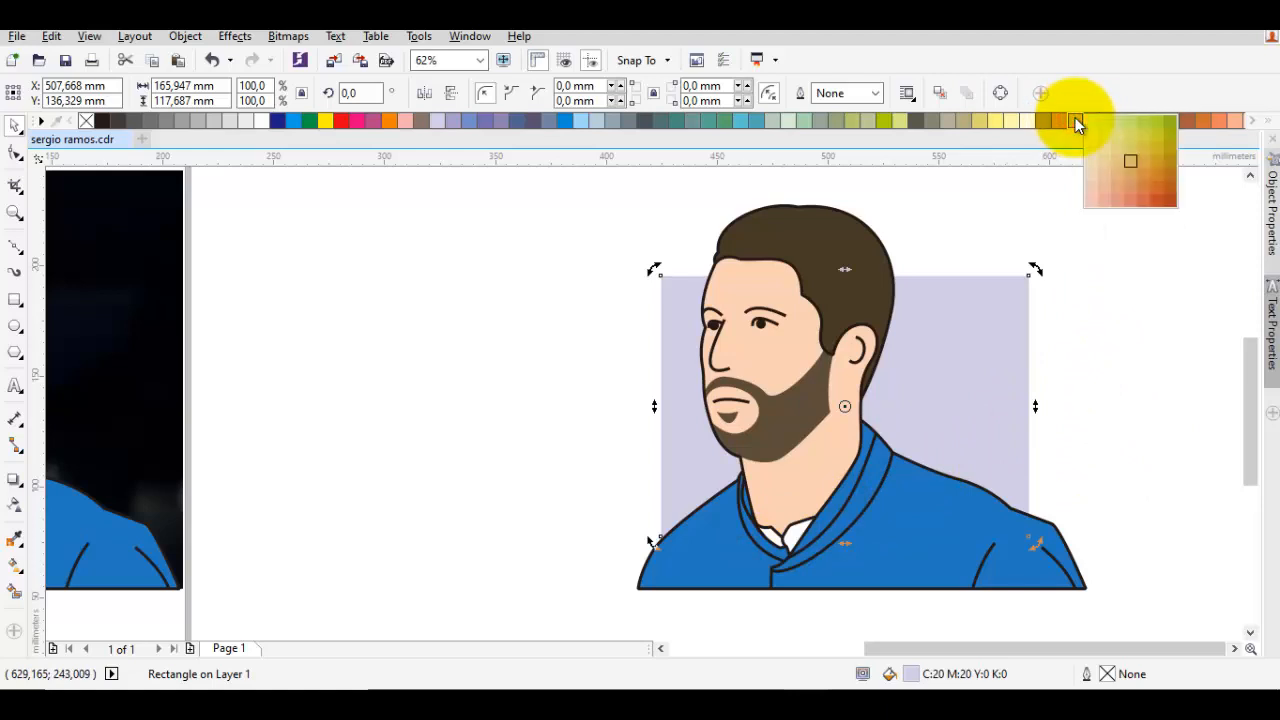
pyautogui.click(1105, 153)
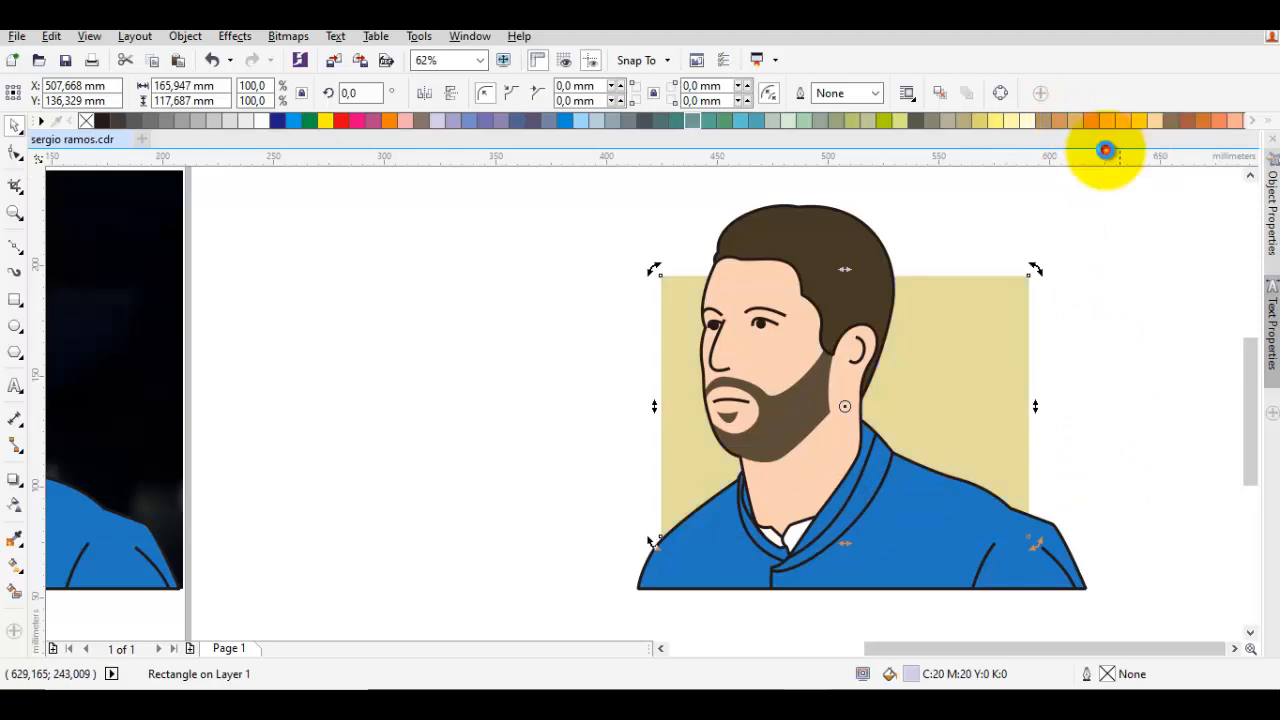
pyautogui.click(1126, 272)
# Group the duplicated portrait together with its background rectangle
pyautogui.scroll(-2, 1098, 355)
pyautogui.moveTo(1117, 555); pyautogui.dragTo(741, 237)
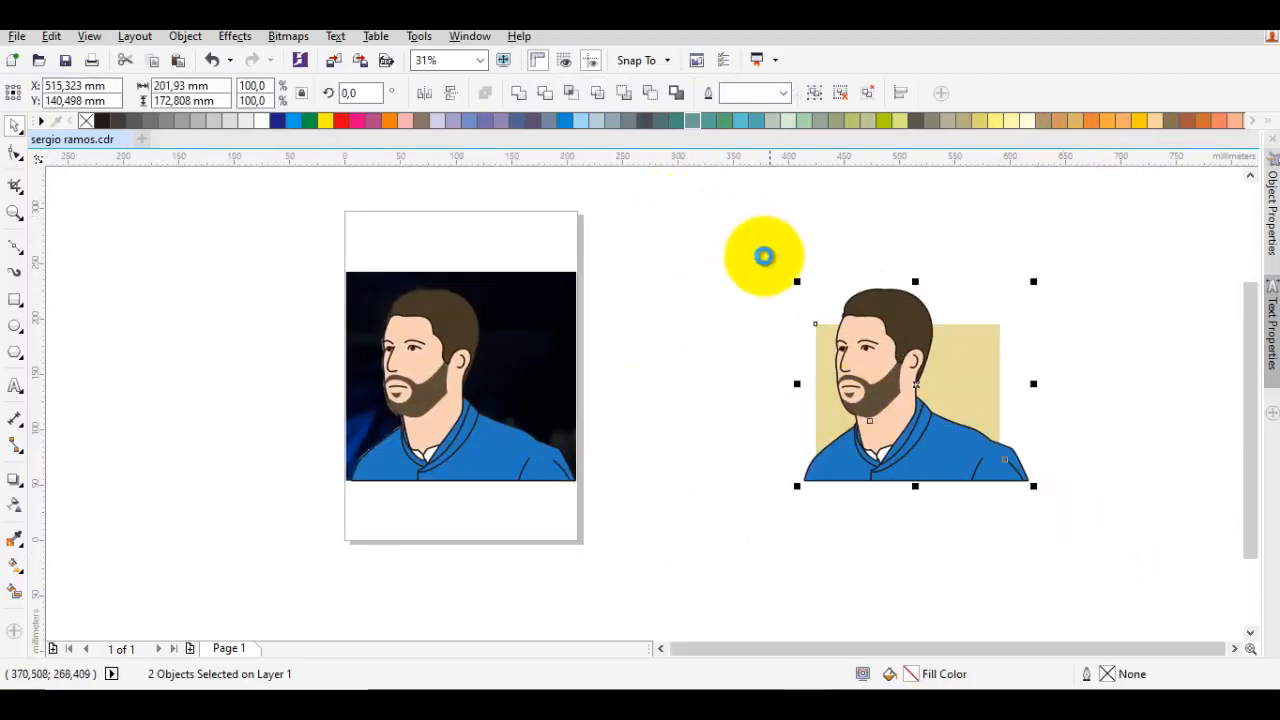
pyautogui.hotkey('ctrl', 'g')
pyautogui.click(689, 333)
pyautogui.scroll(2, 701, 346)
pyautogui.hscroll(3, 411, 303)
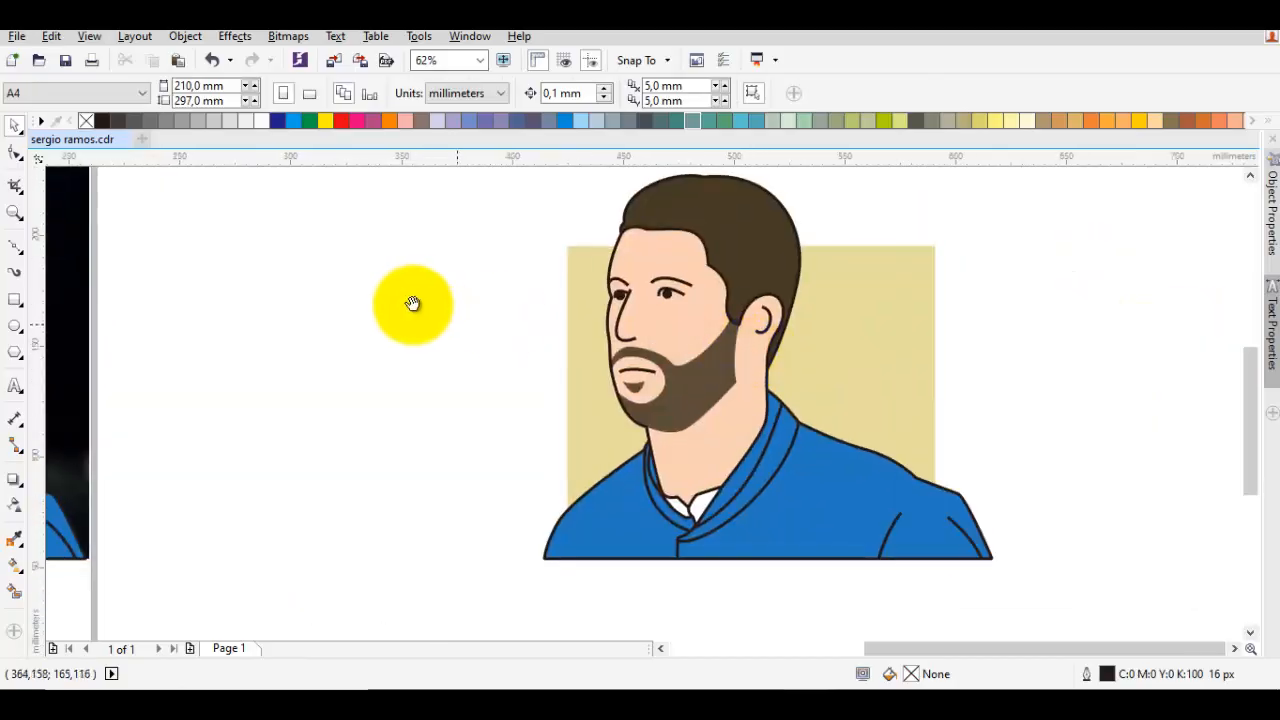